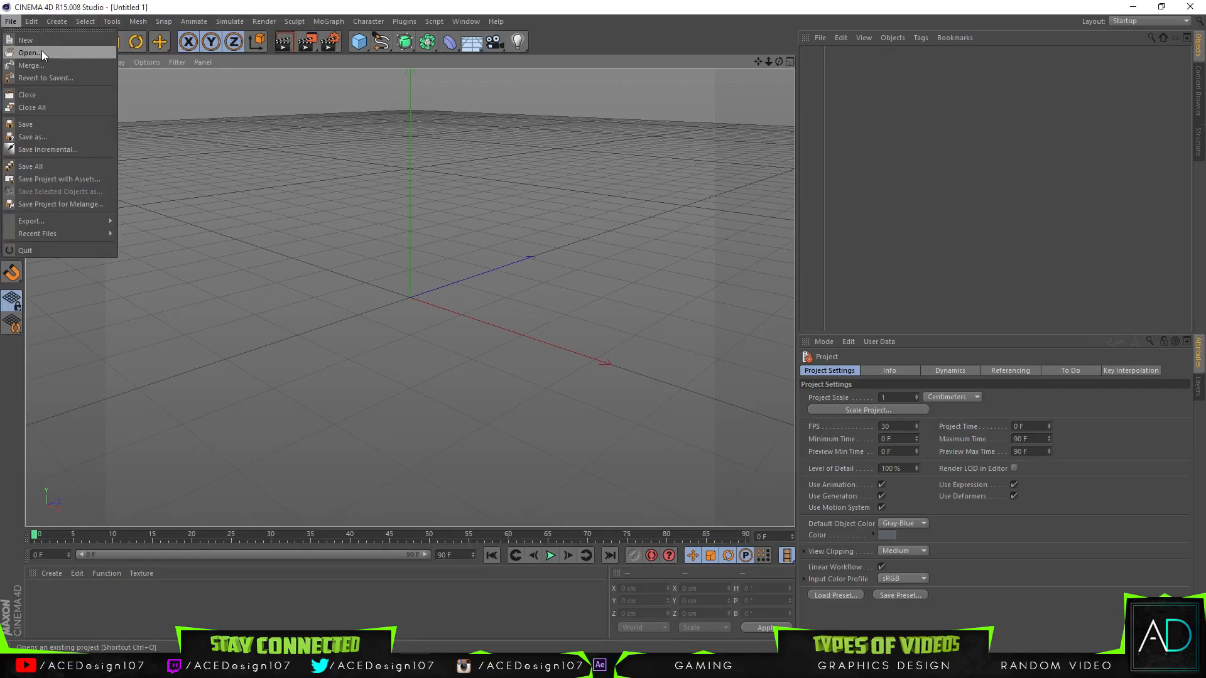
Open the Lightroom v2.c4d project file
left_click(41, 51)
left_click(162, 156)
key("Return")
left_click(709, 385)
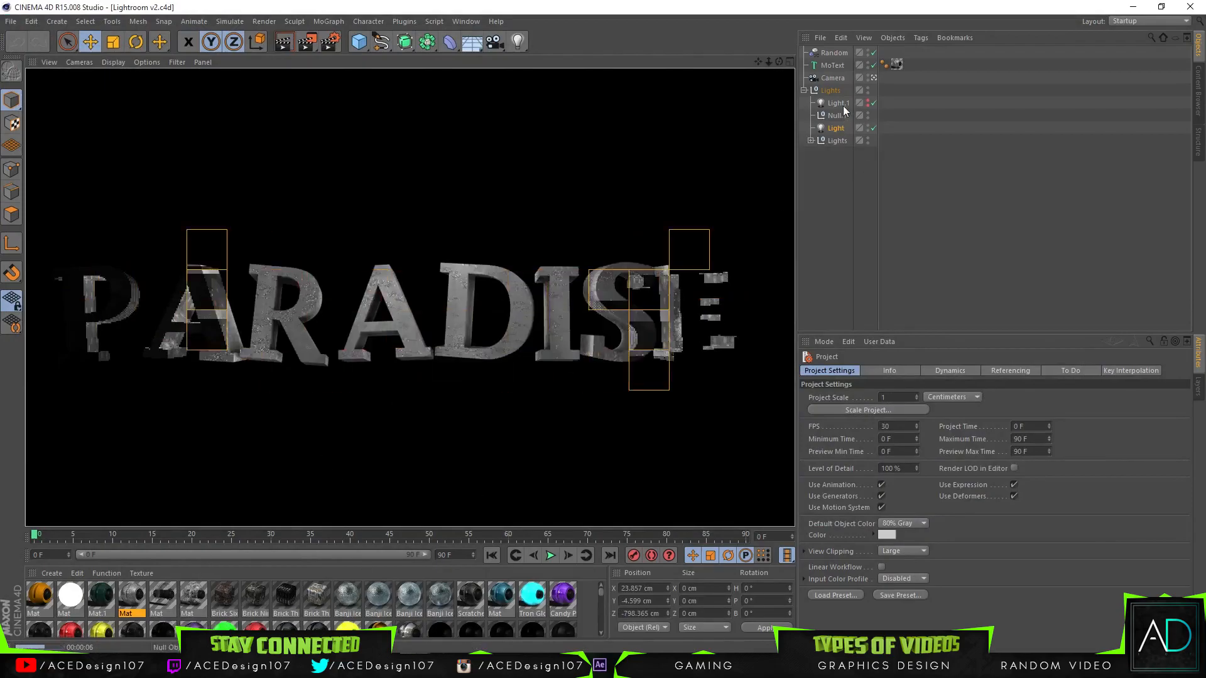
Restore the visibility of Light.1 and delete the existing PARADISE MoText object
left_click(867, 101)
left_click(830, 91)
left_click(833, 66)
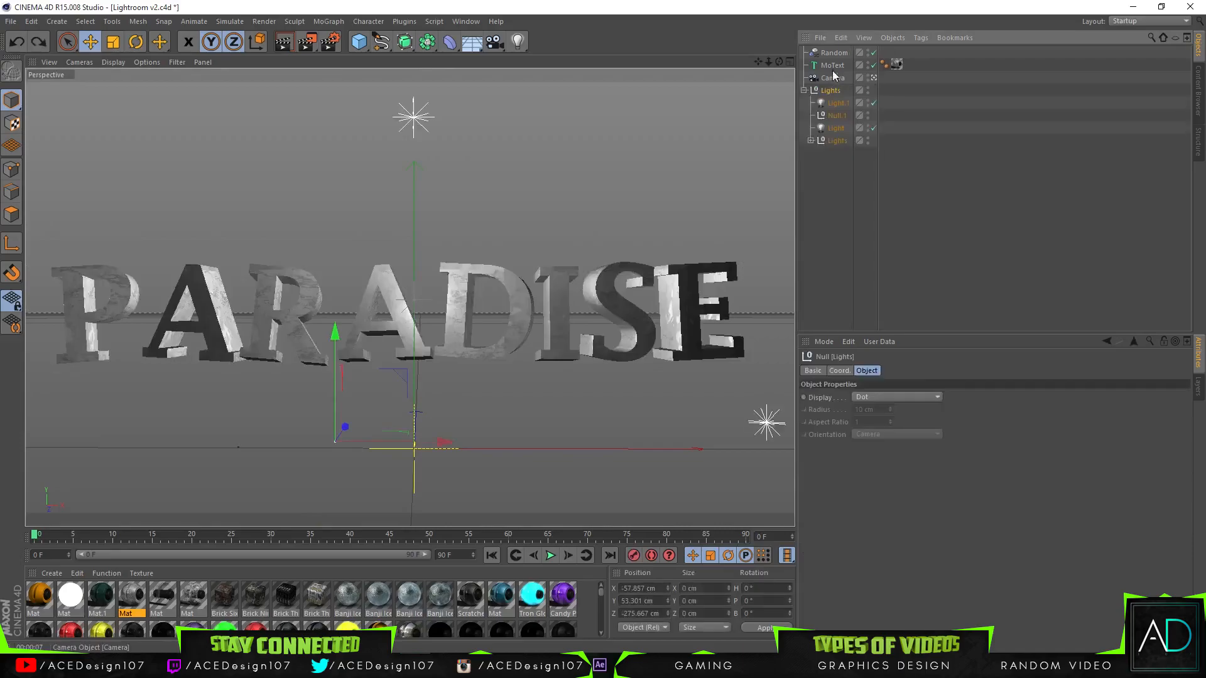
key("Delete")
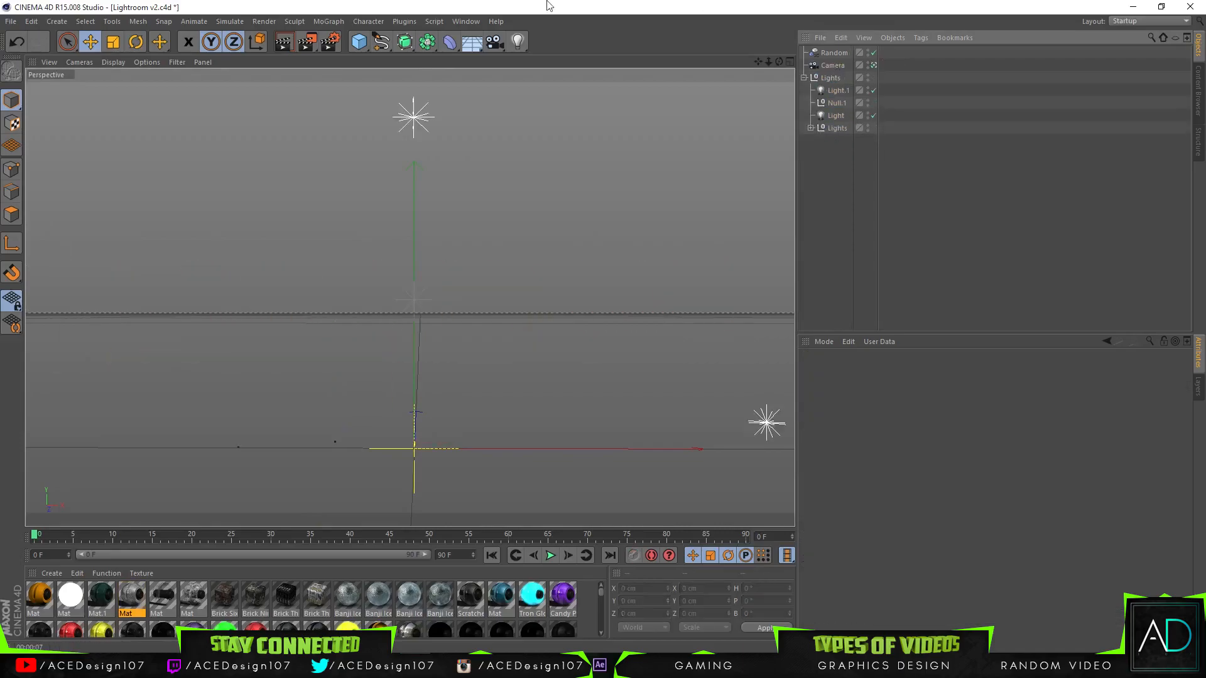
Add a MoText object reading ACEDESIGN and place it among the lights at about X -501 cm, Y 114 cm
left_click(330, 21)
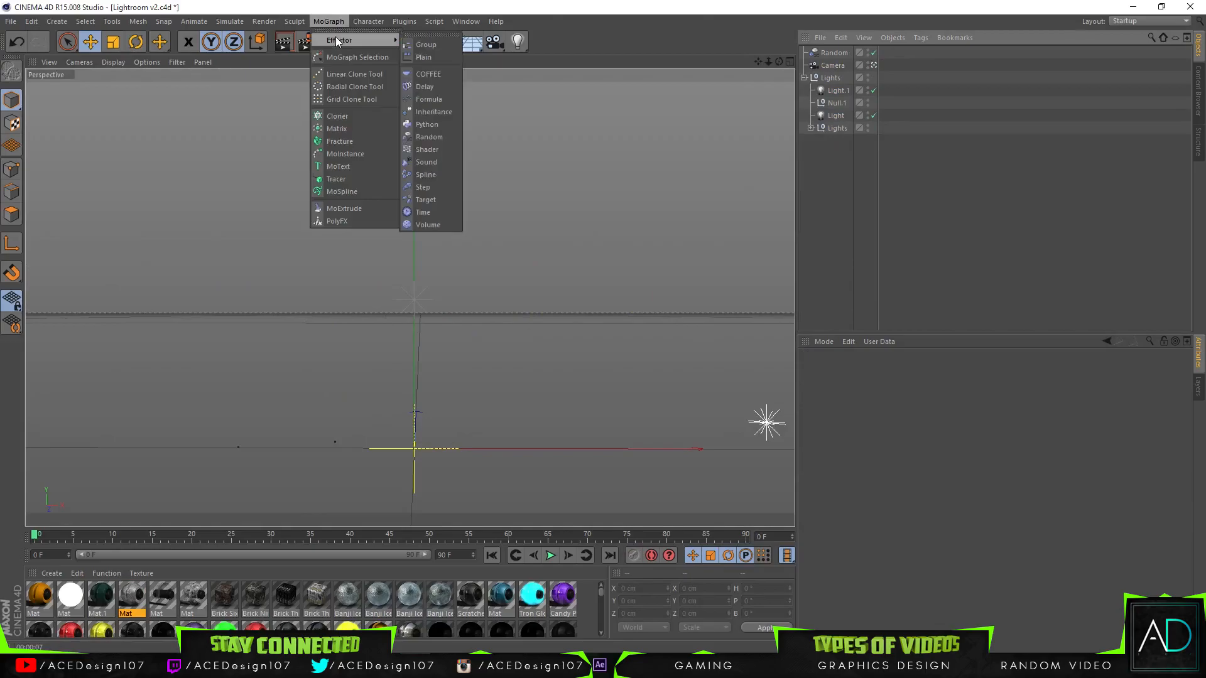
left_click(338, 167)
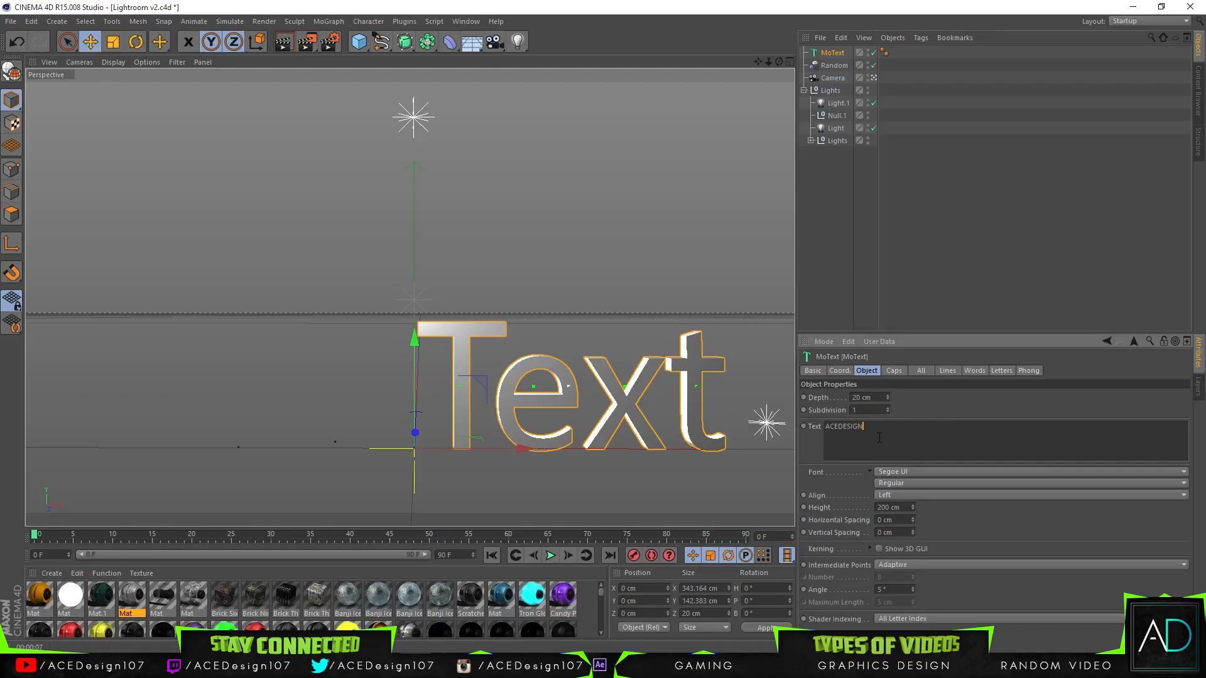
left_click_drag(515, 450, 180, 402)
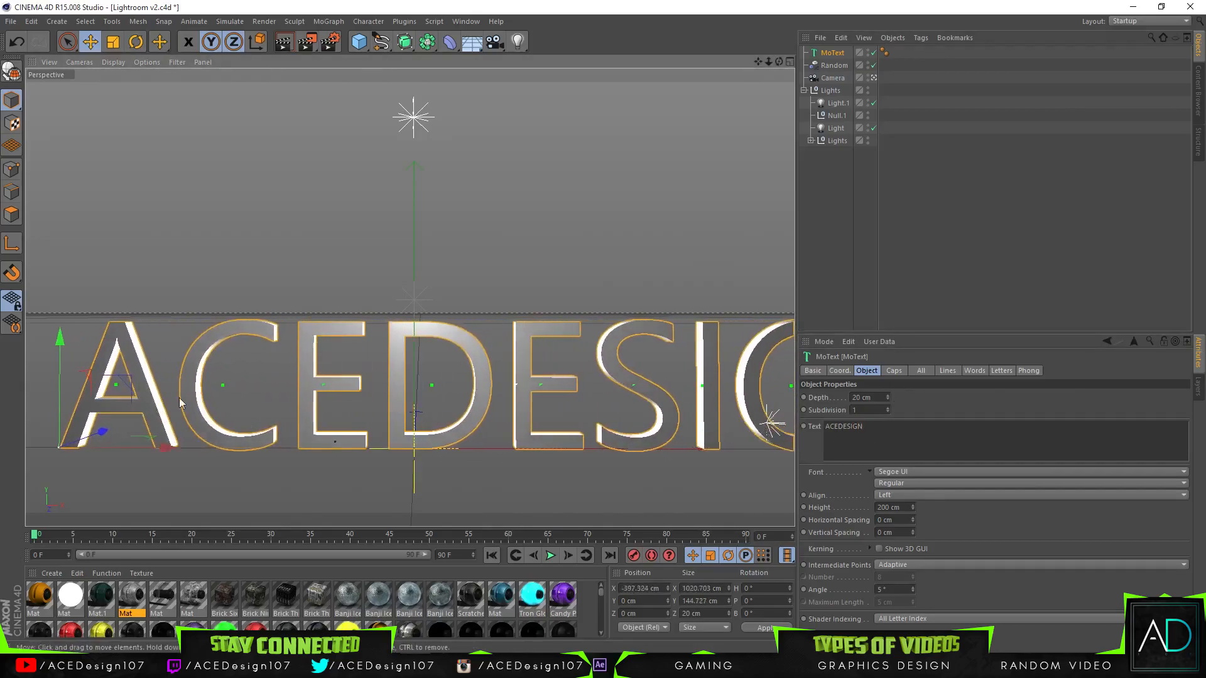
left_click_drag(72, 380, 63, 178)
left_click_drag(163, 279, 191, 285)
left_click_drag(83, 182, 90, 234)
left_click_drag(196, 352, 83, 350)
left_click_drag(768, 62, 743, 69)
Set the ACEDESIGN text's font to Perpetua Titling MT in Bold
left_click(919, 471)
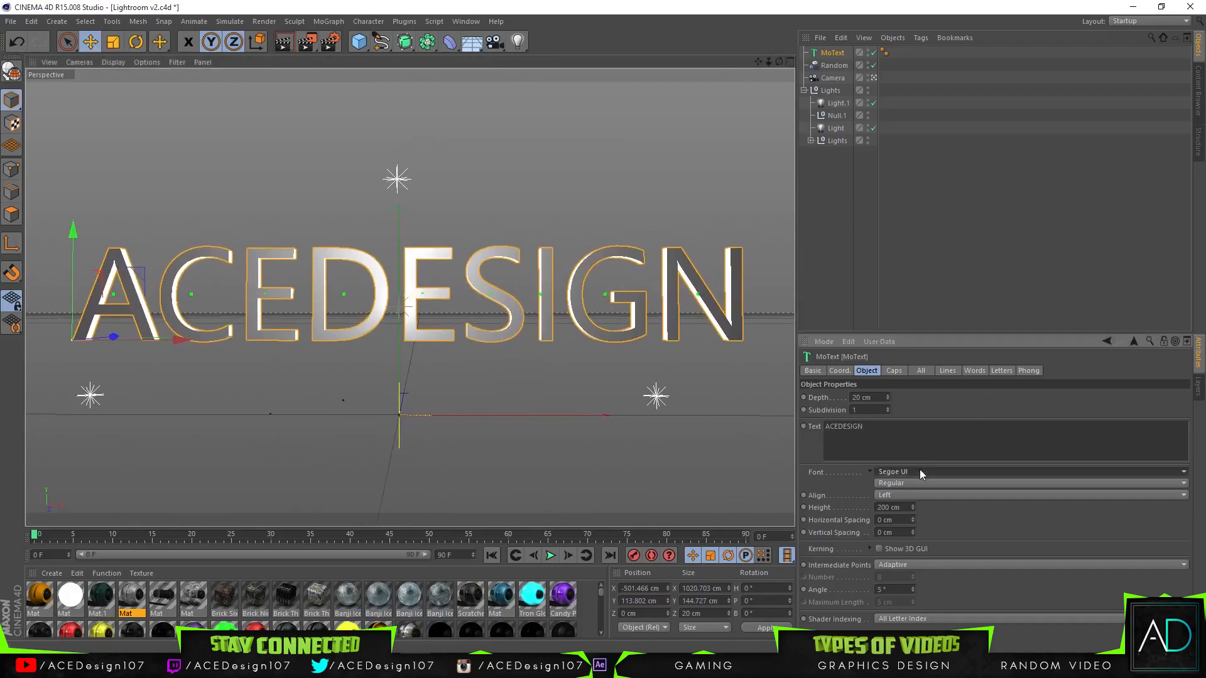
left_click(910, 472)
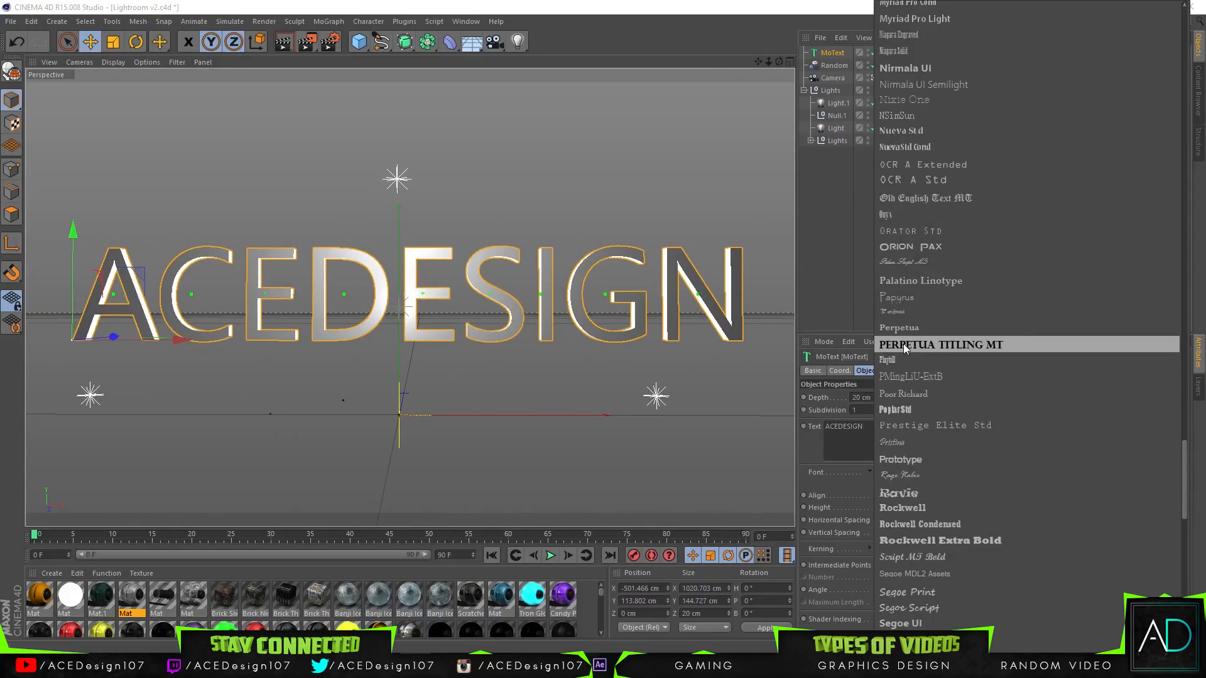
left_click(905, 346)
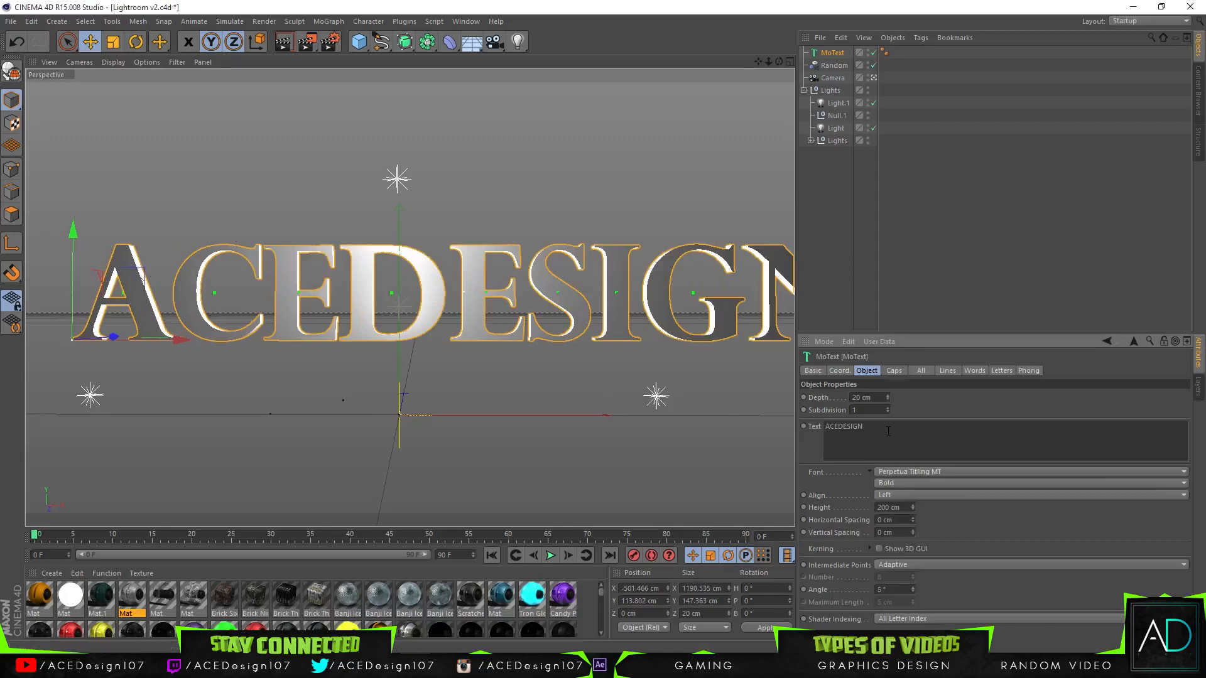
left_click(899, 482)
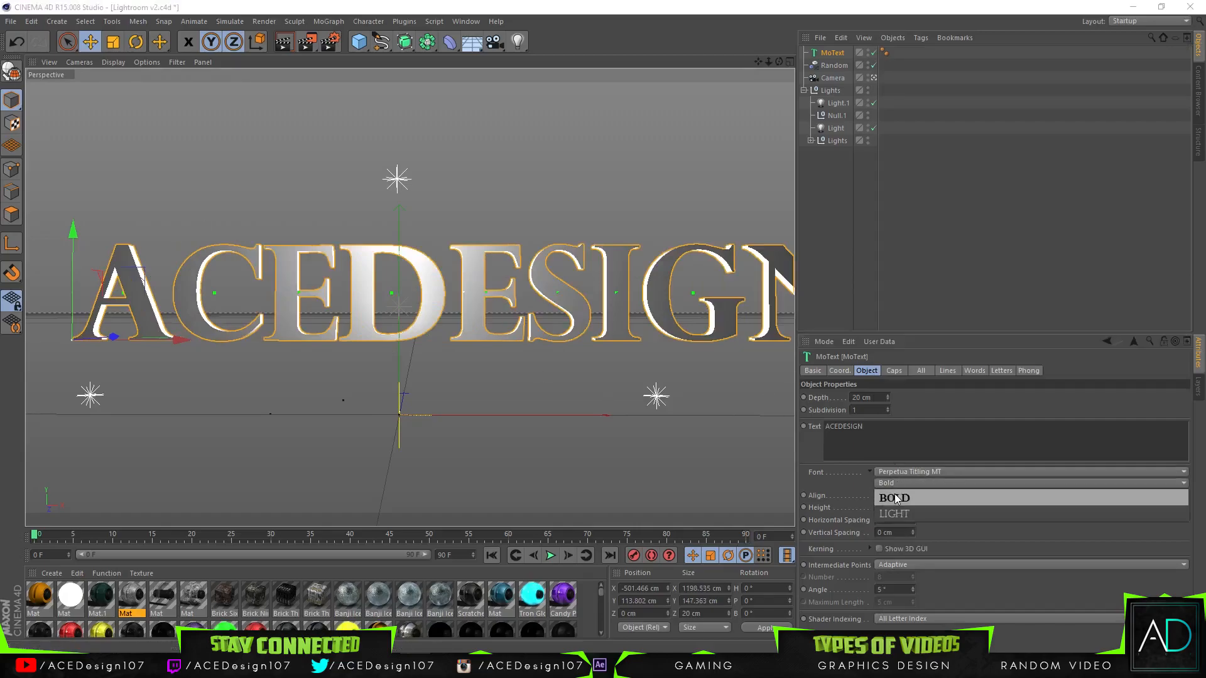
left_click(896, 499)
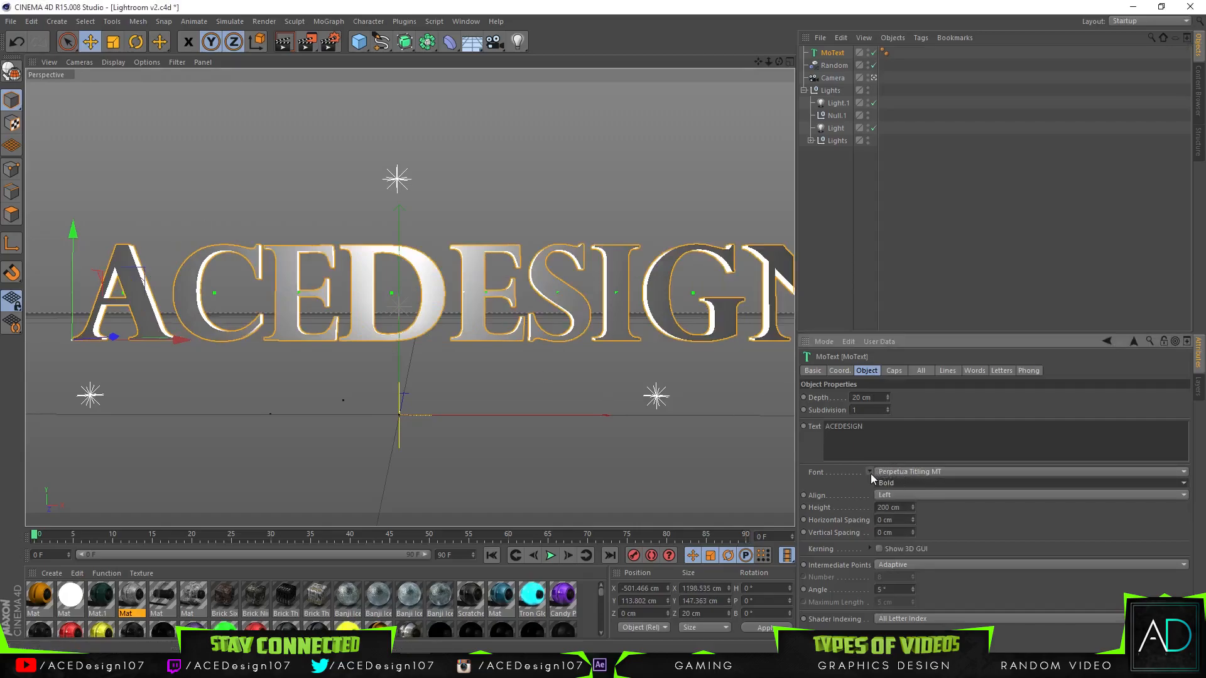
Change the ACEDESIGN text's font to Lucida Bright in the Demibold style
left_click(886, 472)
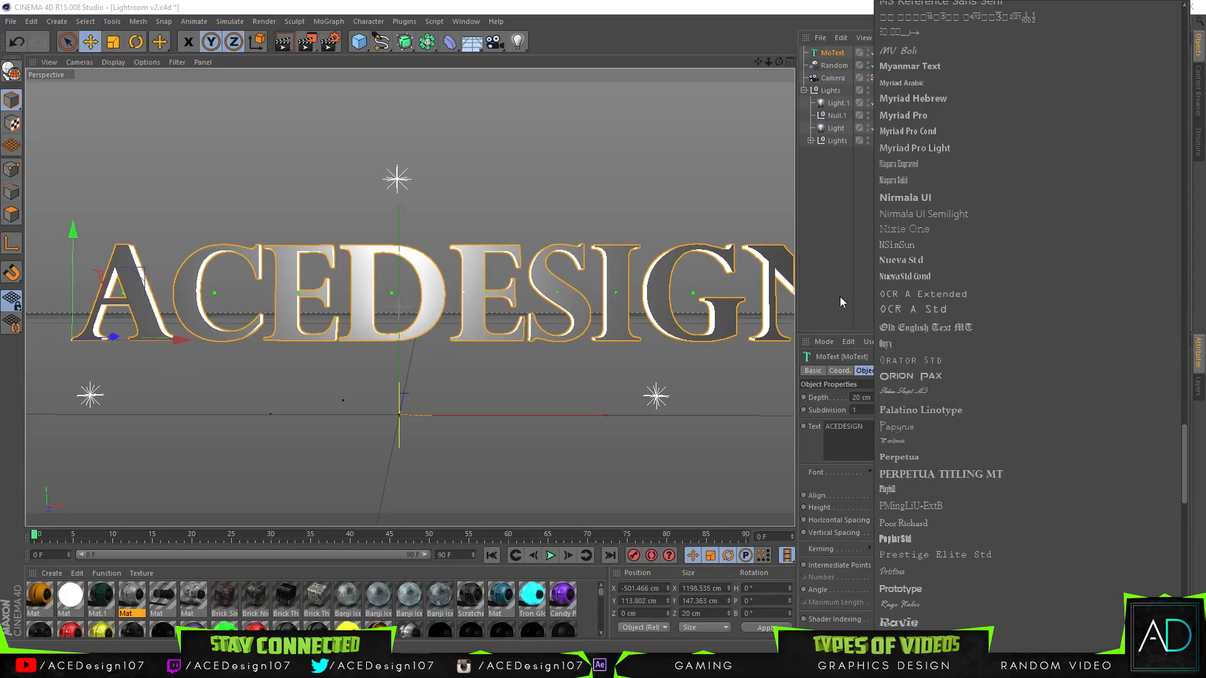
scroll(950, 275, "up", 9)
scroll(945, 267, "up", 7)
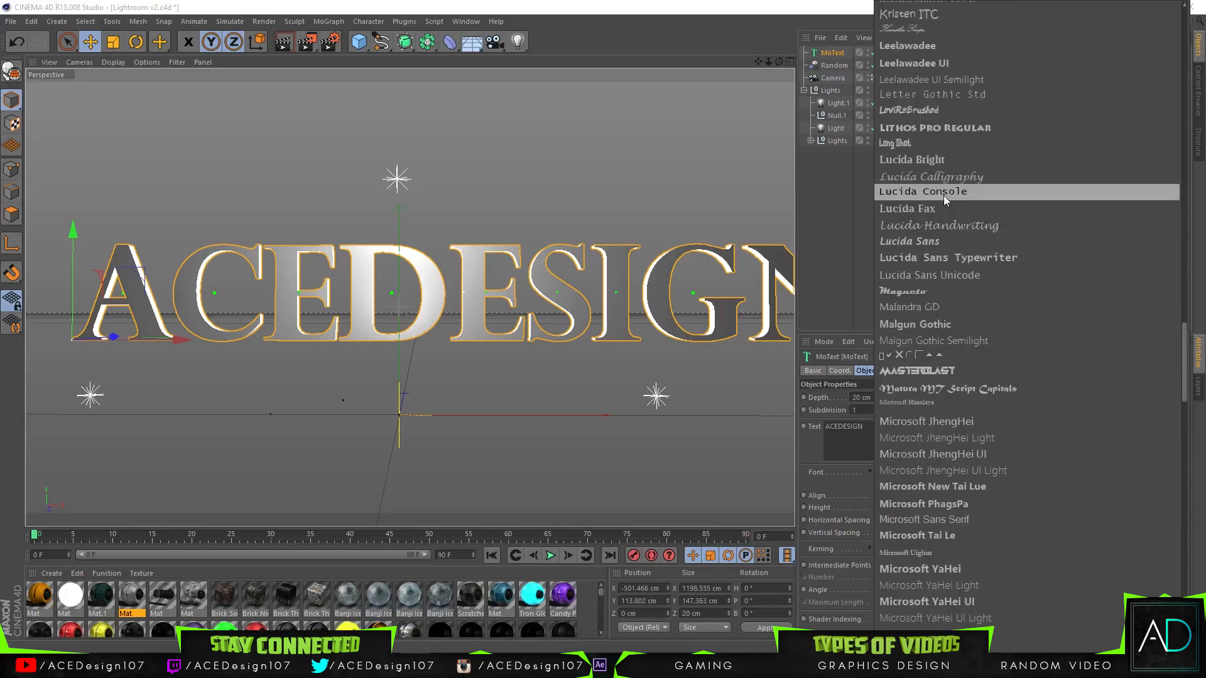
left_click(940, 162)
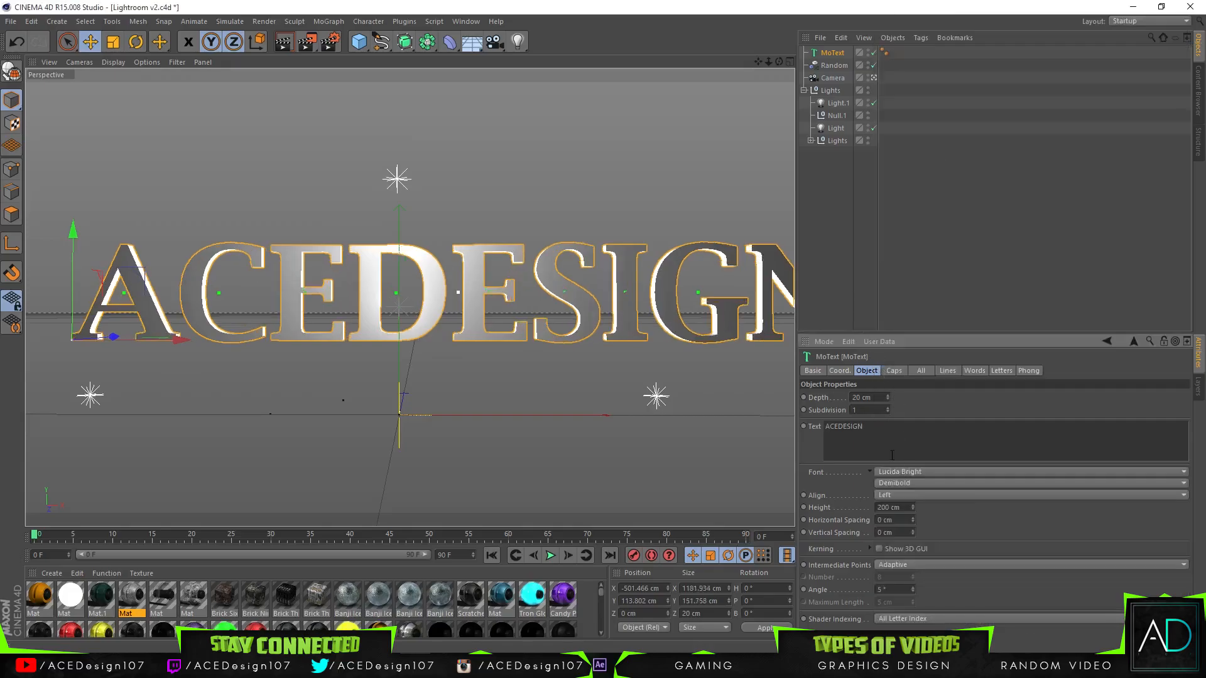
left_click(895, 486)
left_click(894, 485)
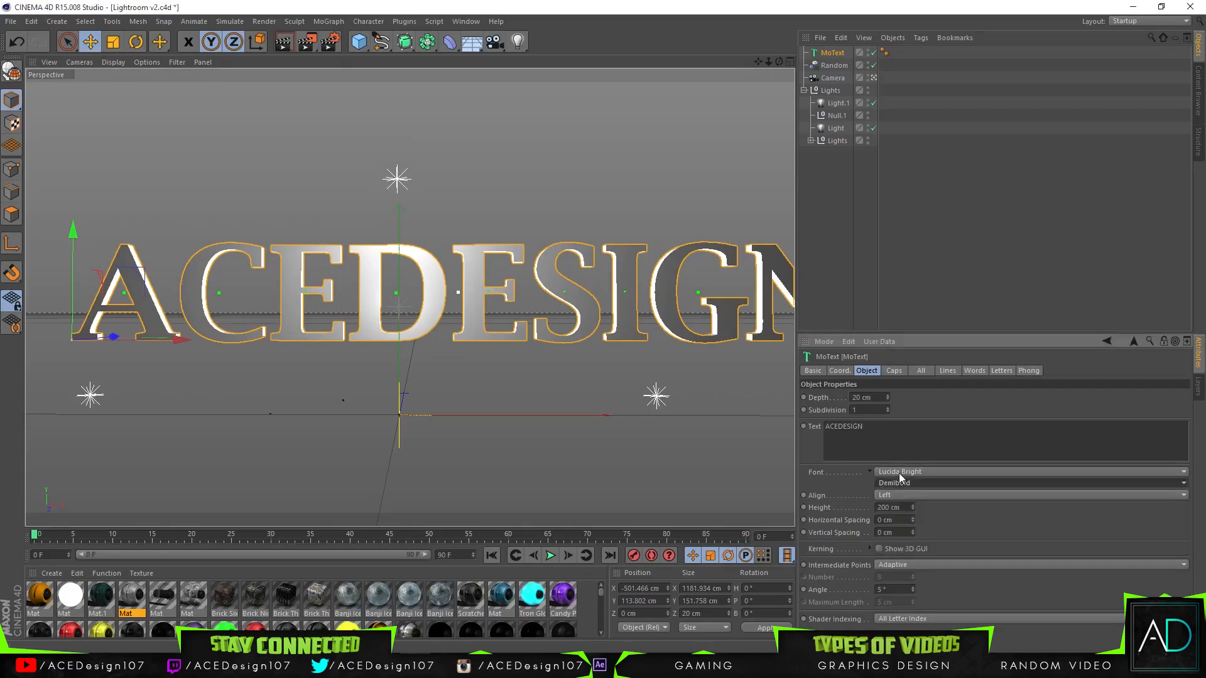
left_click(900, 475)
left_click(841, 262)
left_click(840, 261)
Increase the ACEDESIGN text's extrusion depth to thicken the letters
left_click_drag(758, 62, 798, 60)
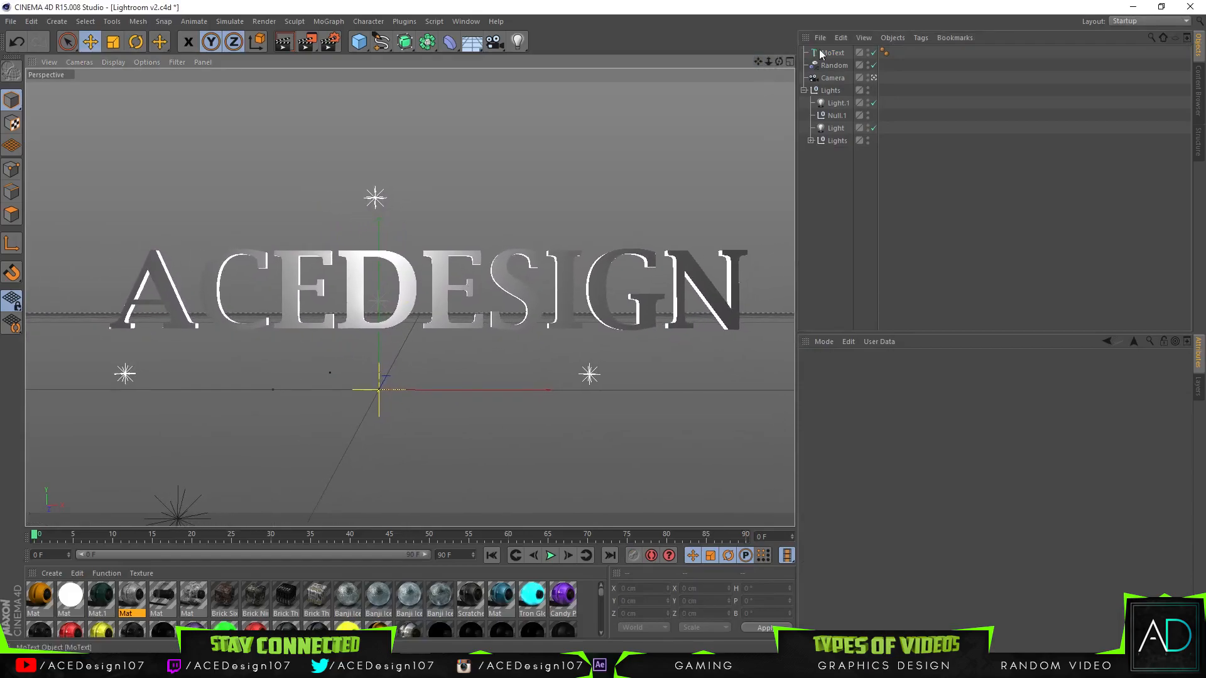
left_click(830, 54)
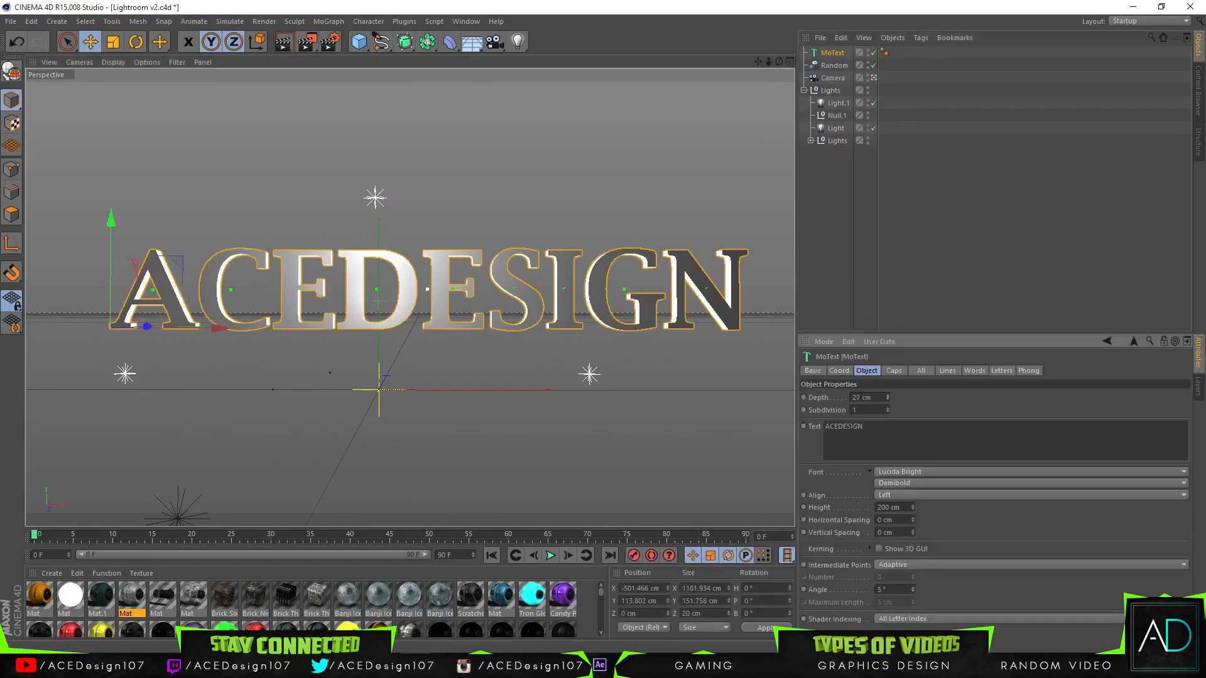
left_click_drag(888, 397, 887, 394)
left_click_drag(756, 60, 772, 61)
scroll(407, 293, "up", 2)
Delete the Random effector left over from the original scene
left_click(821, 64)
key("Delete")
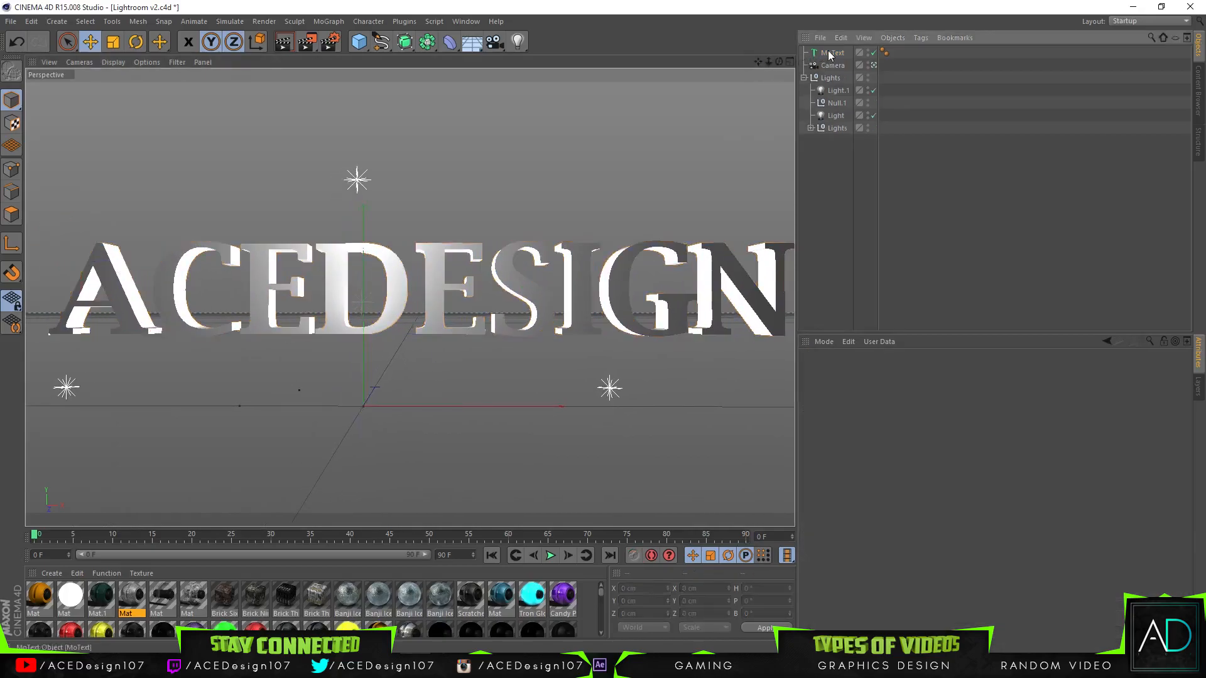
Set the ACEDESIGN text's depth to 70 cm and render a preview in the viewport
left_click(828, 53)
left_click_drag(876, 398, 846, 397)
type("70")
key("Return")
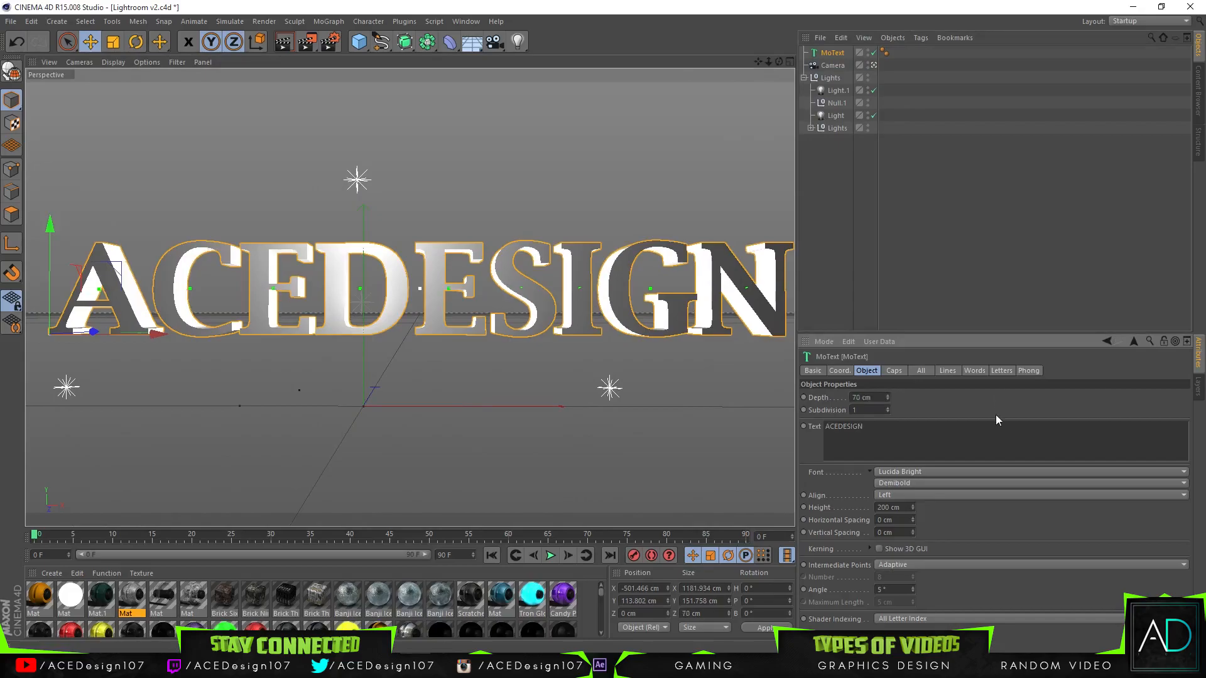
left_click(285, 43)
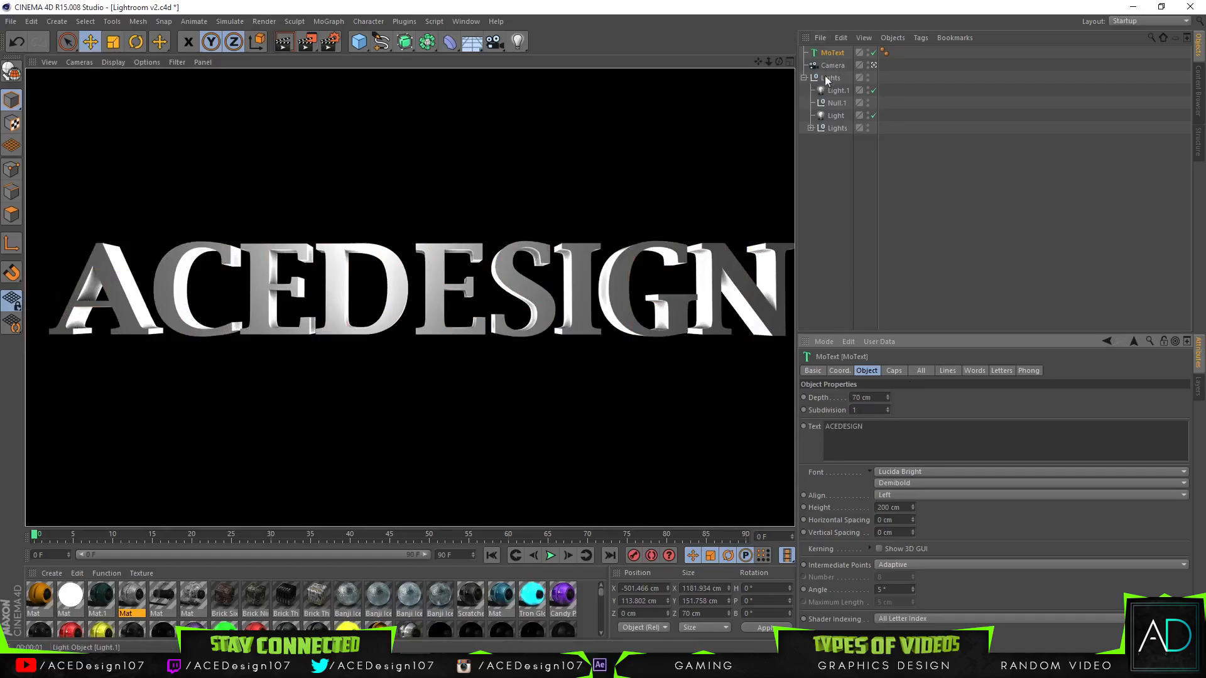
Add a Random effector to the MoText object and set its X, Y and Z position offsets to 1 cm each
left_click(825, 57)
left_click(336, 21)
mouse_move(349, 42)
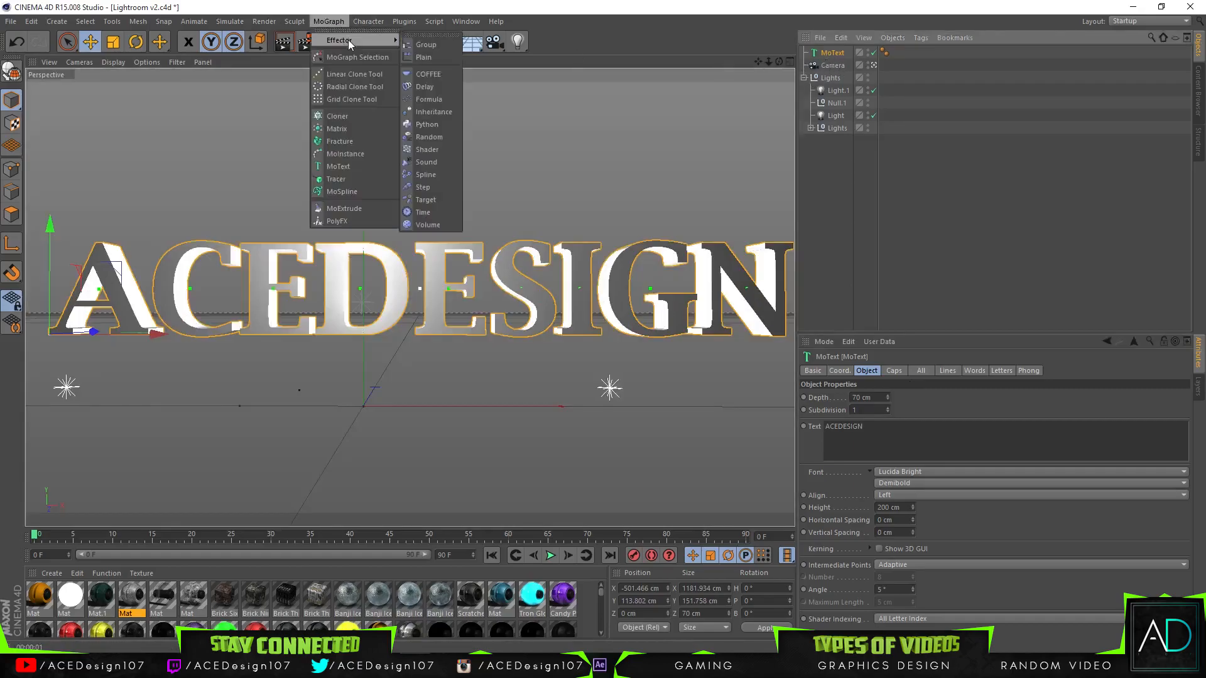
left_click(429, 135)
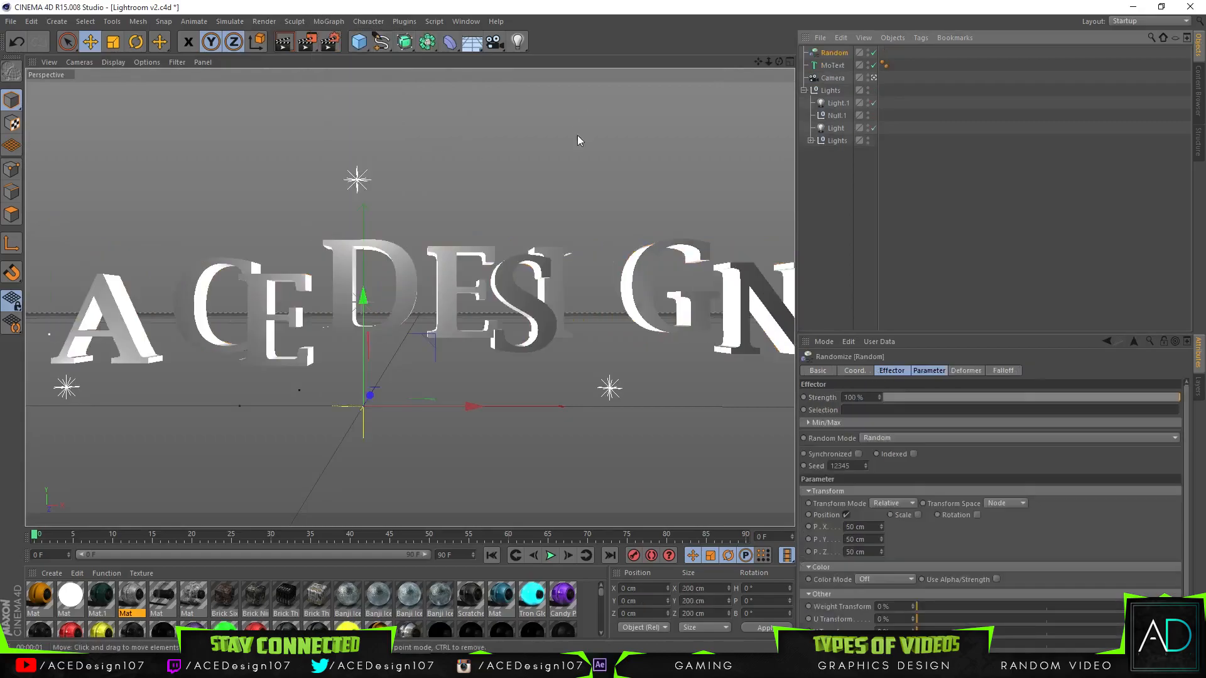
double_click(852, 527)
type("1")
key("Tab")
type("1")
key("Tab")
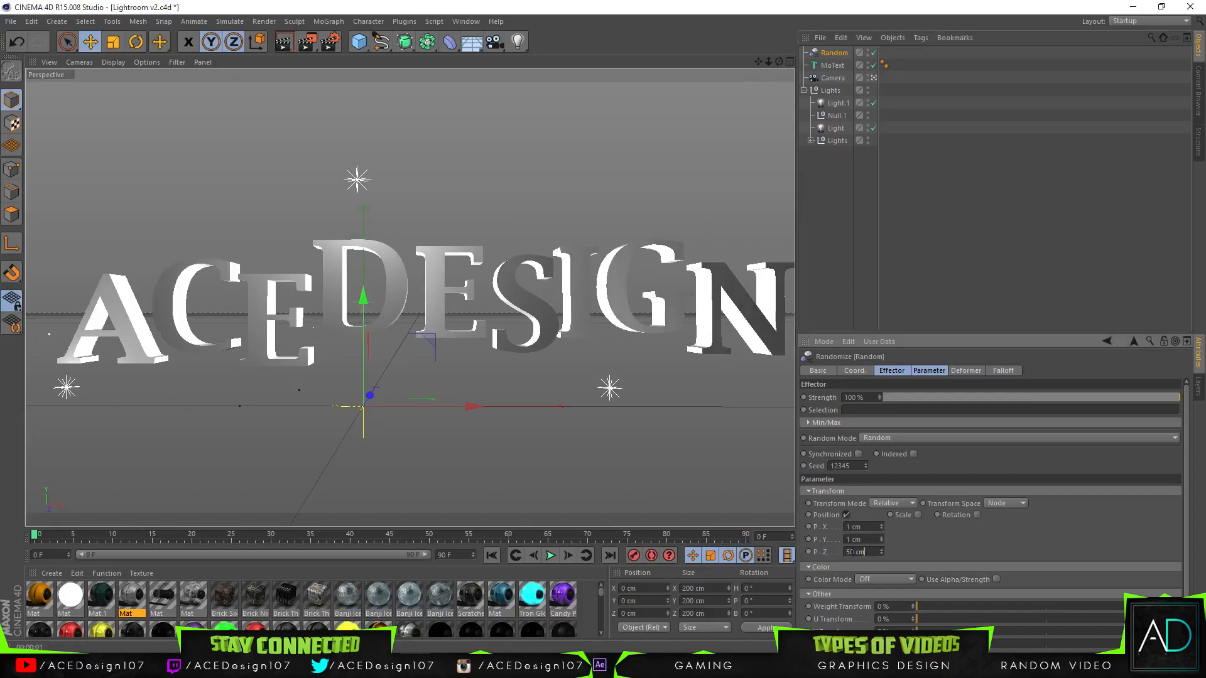
type("1")
key("Tab")
Enable rotation in the Random effector and set it to H 20°, P -9° and B 5°
left_click(978, 515)
mouse_move(1012, 528)
left_mouse_down()
mouse_move(1012, 516)
mouse_move(1012, 546)
left_mouse_up()
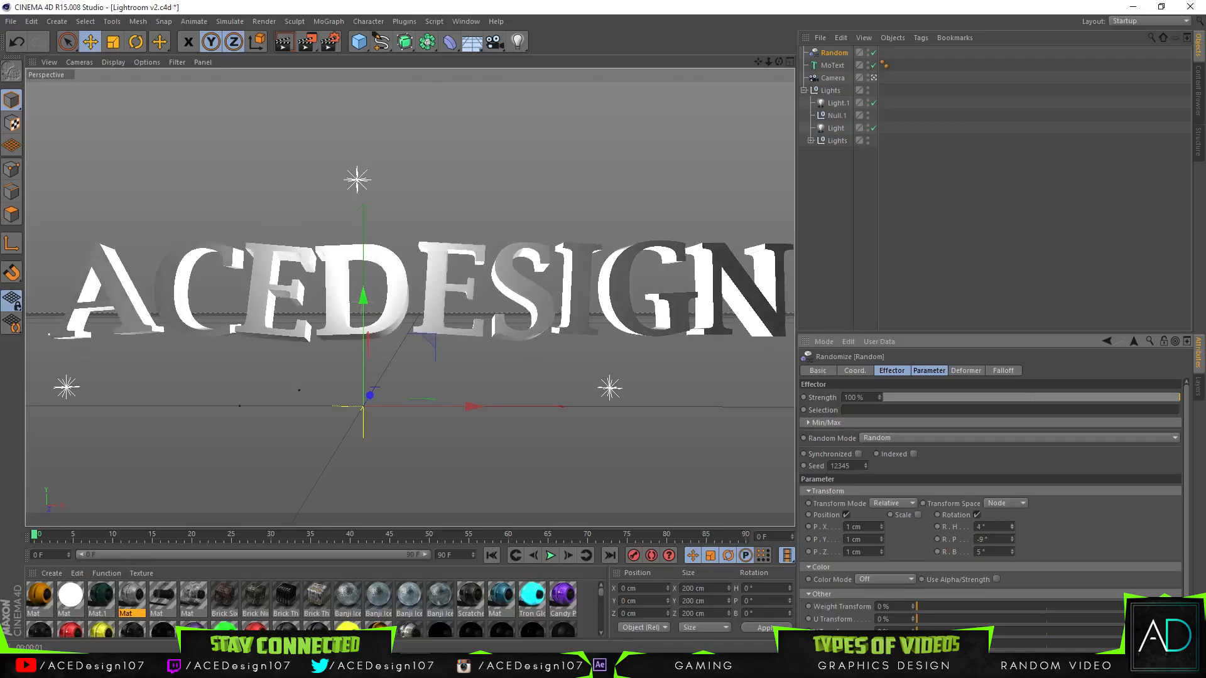
mouse_move(1012, 527)
left_mouse_down()
mouse_move(1012, 545)
mouse_move(1014, 533)
left_mouse_up()
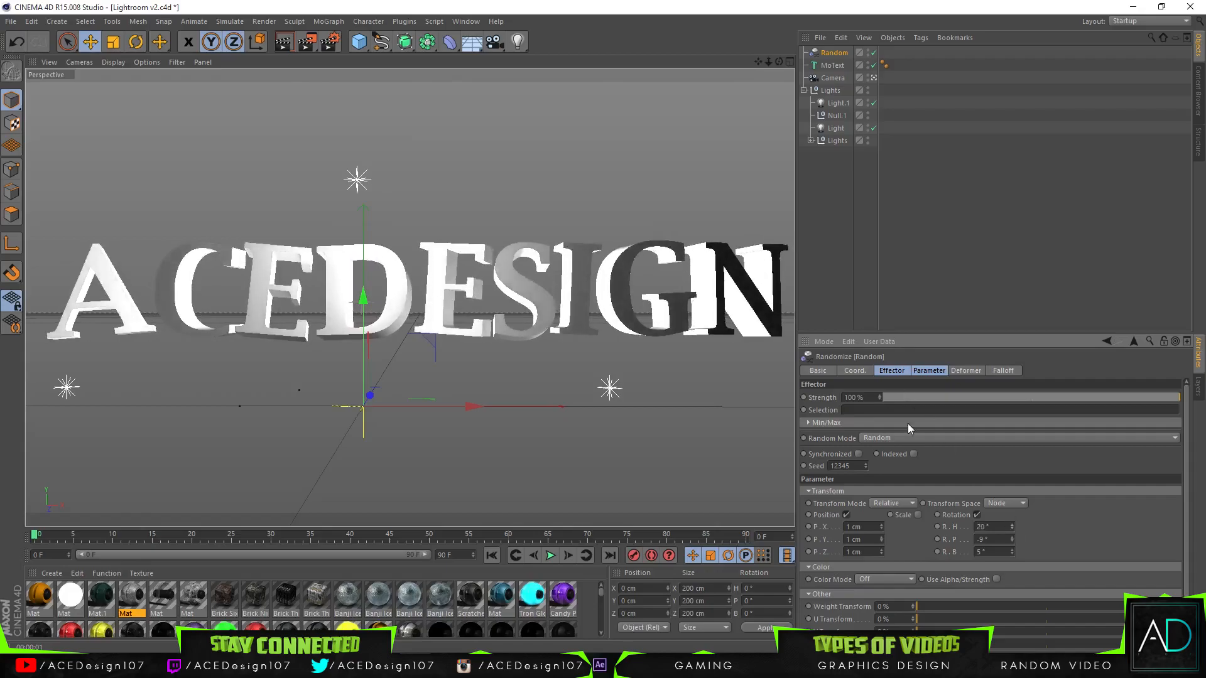
Set the ACEDESIGN text's horizontal spacing to 4 cm
left_click(832, 65)
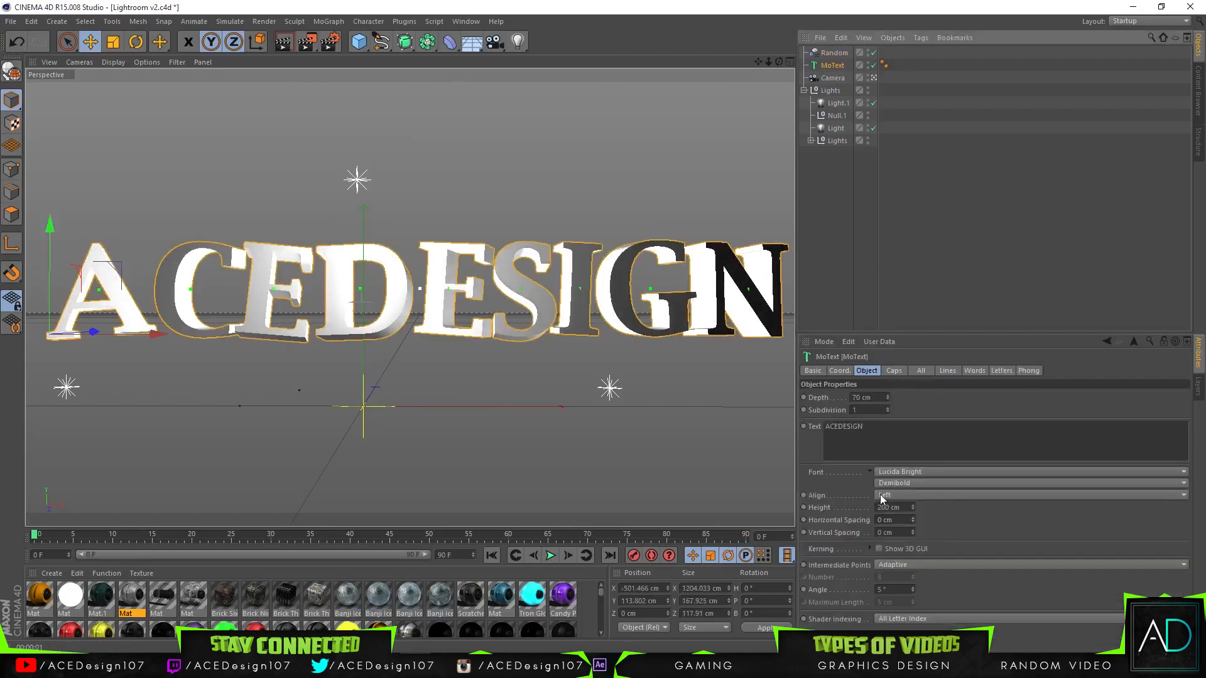
left_click_drag(913, 521, 913, 517)
left_click_drag(769, 61, 754, 58)
Apply the scratched grey Mat material to the MoText object with Cubic projection and render a preview
left_click_drag(133, 602, 863, 203)
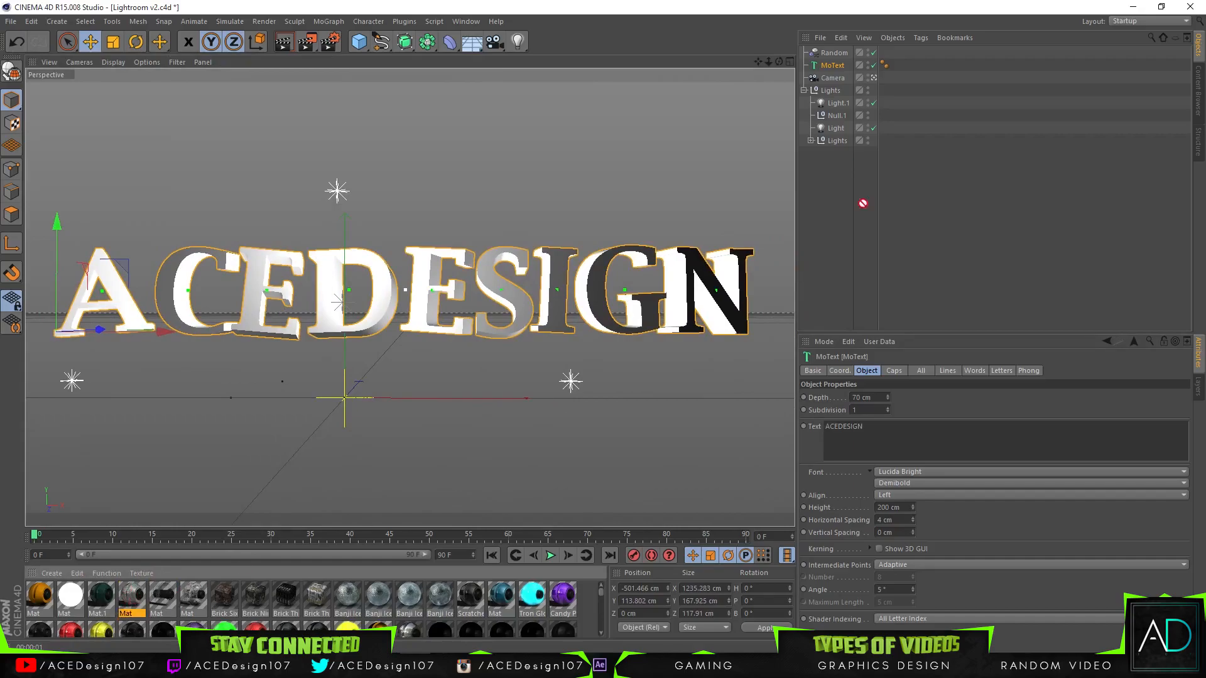
left_click_drag(833, 66, 833, 65)
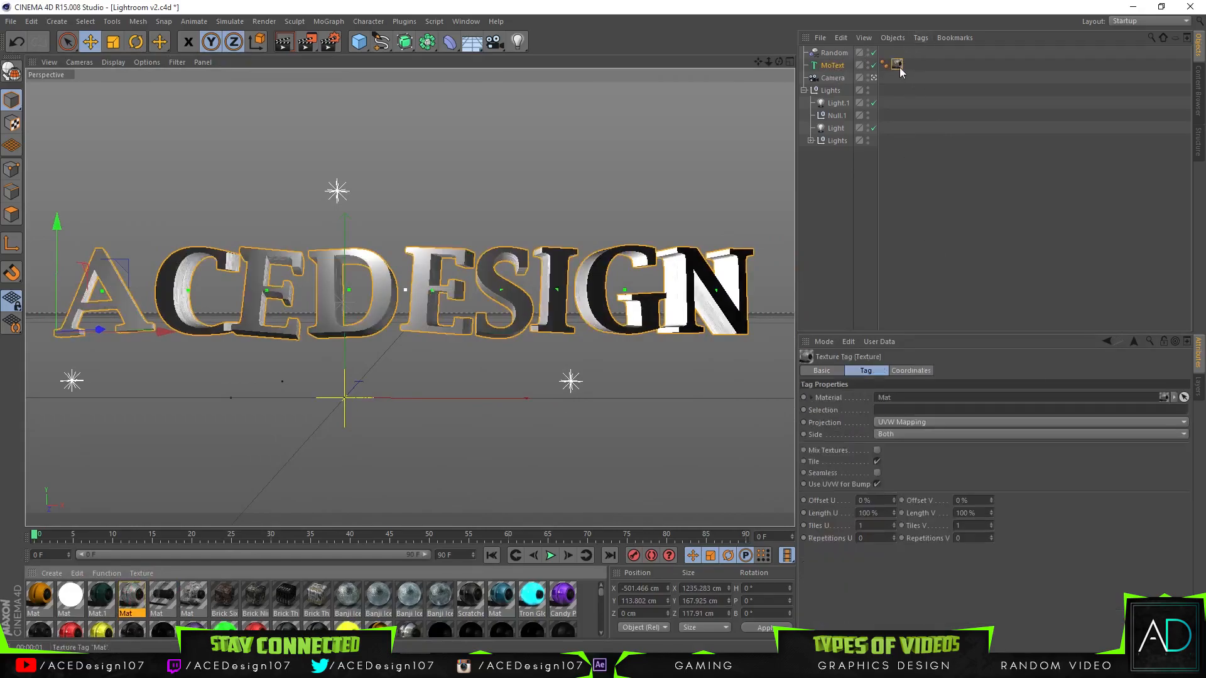
left_click(903, 423)
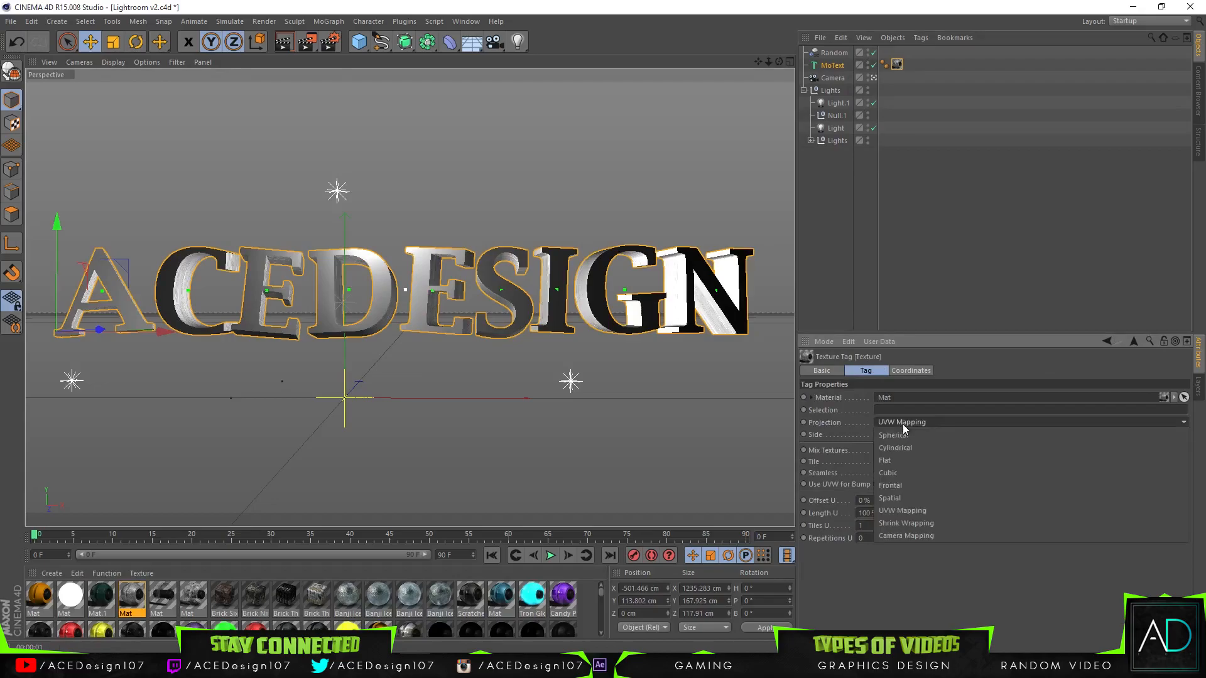
left_click(911, 473)
left_click(283, 41)
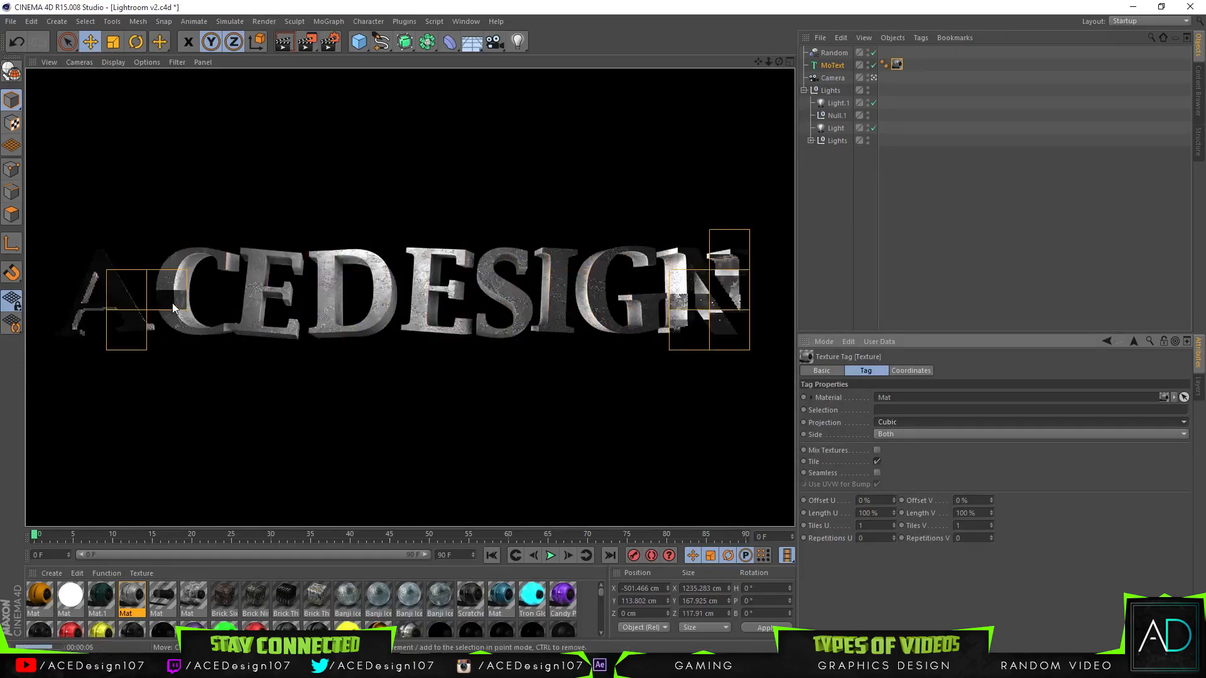
Move the ACEDESIGN text to about X -554 cm, Y 236 cm, Z 294 cm and render a preview
left_click(832, 65)
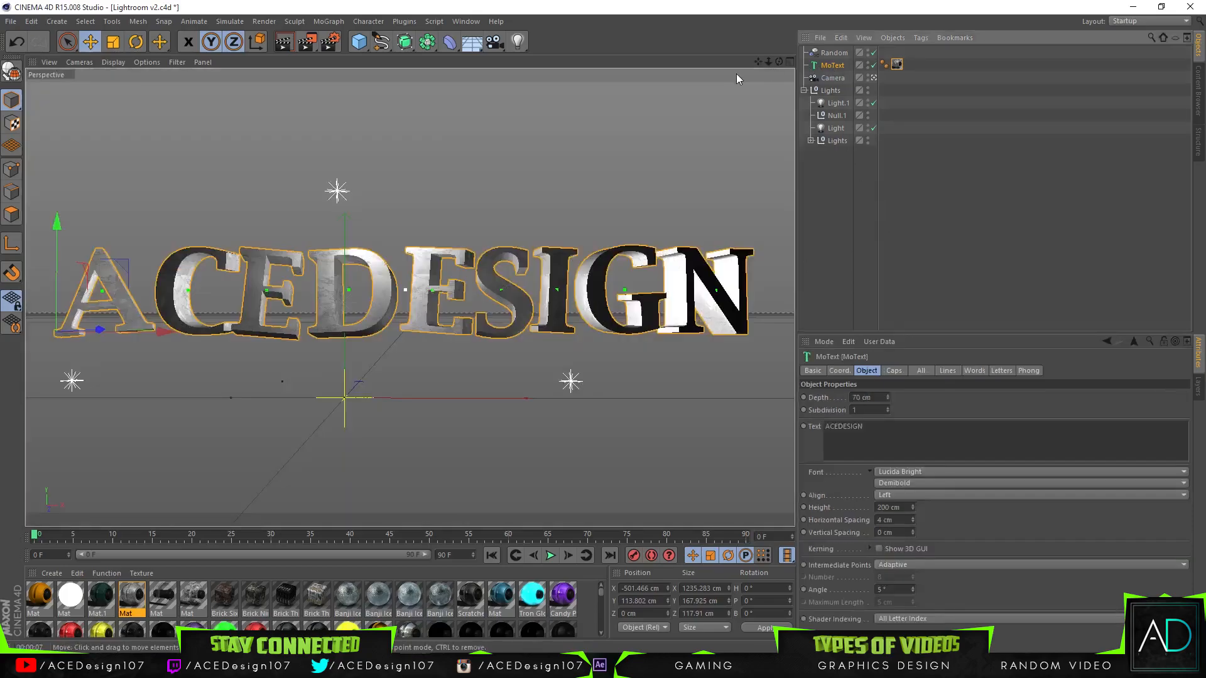
left_click_drag(59, 232, 67, 157)
left_click_drag(157, 262, 142, 288)
mouse_move(758, 61)
left_mouse_down()
mouse_move(816, 86)
mouse_move(786, 62)
mouse_move(807, 62)
mouse_move(727, 62)
mouse_move(781, 70)
left_mouse_up()
left_click(282, 41)
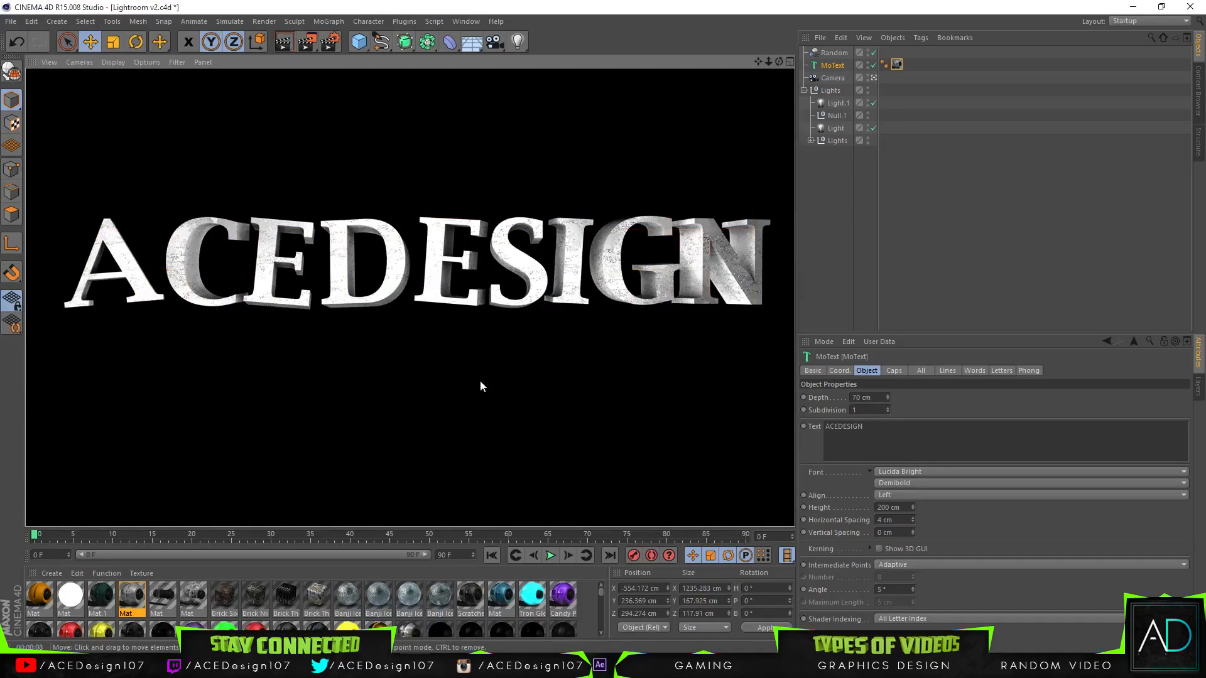
Turn off the visibility of Light.1 and render a preview of the text without it
left_click(854, 103)
left_click(872, 103)
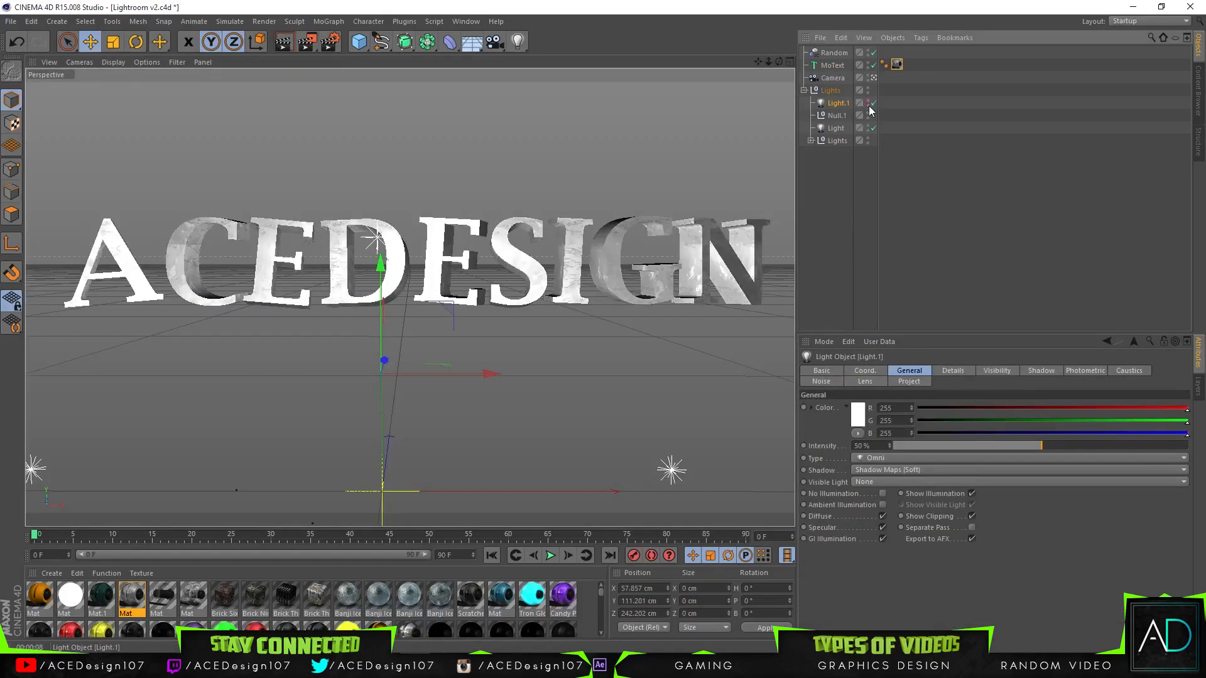
left_click(284, 41)
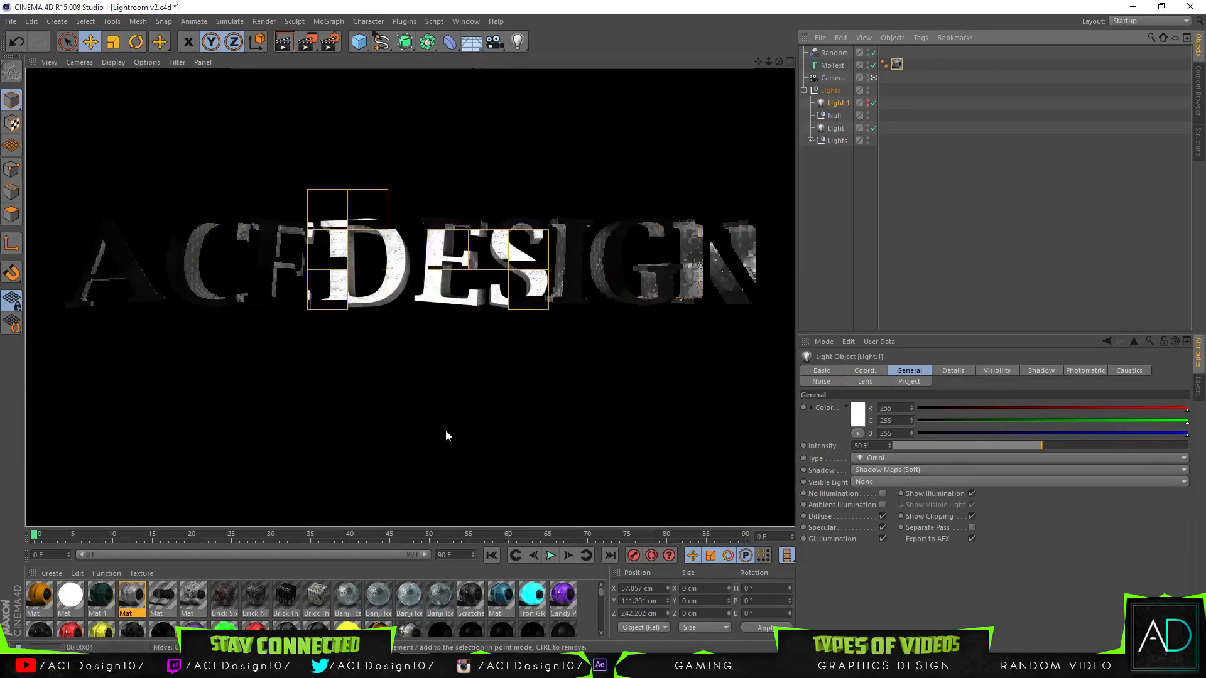
Examine the settings of the light named Light and the contents of the nested Lights group
left_click(835, 128)
left_click(811, 141)
left_click(812, 142)
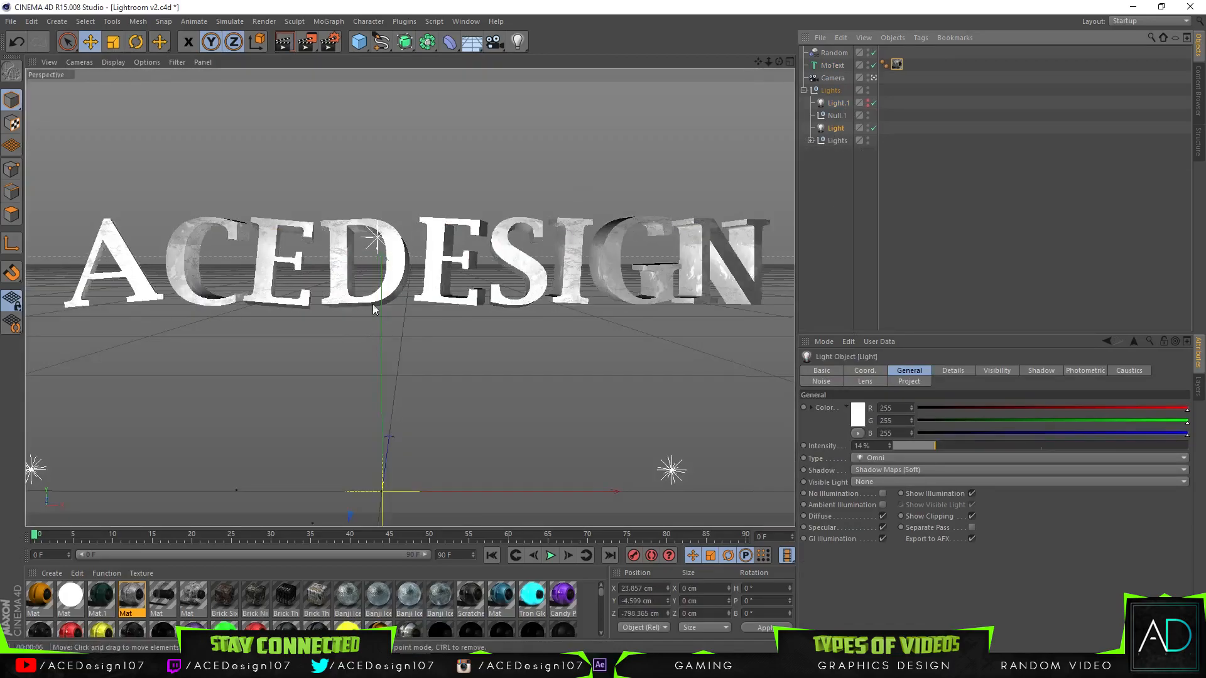
Move the ACEDESIGN MoText object down and forward to about Y 195 cm and Z 144 cm
left_click(833, 66)
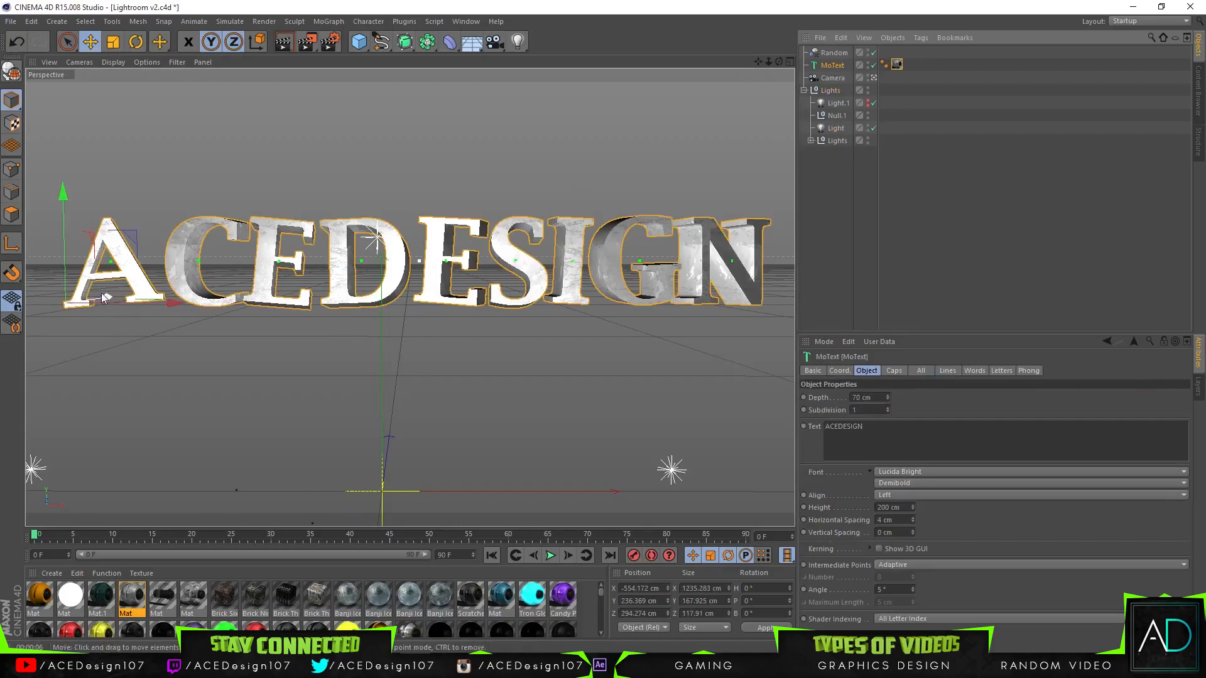
left_click_drag(62, 217, 63, 223)
mouse_move(61, 308)
left_mouse_down()
mouse_move(62, 376)
mouse_move(78, 292)
left_mouse_up()
left_click_drag(105, 357, 60, 371)
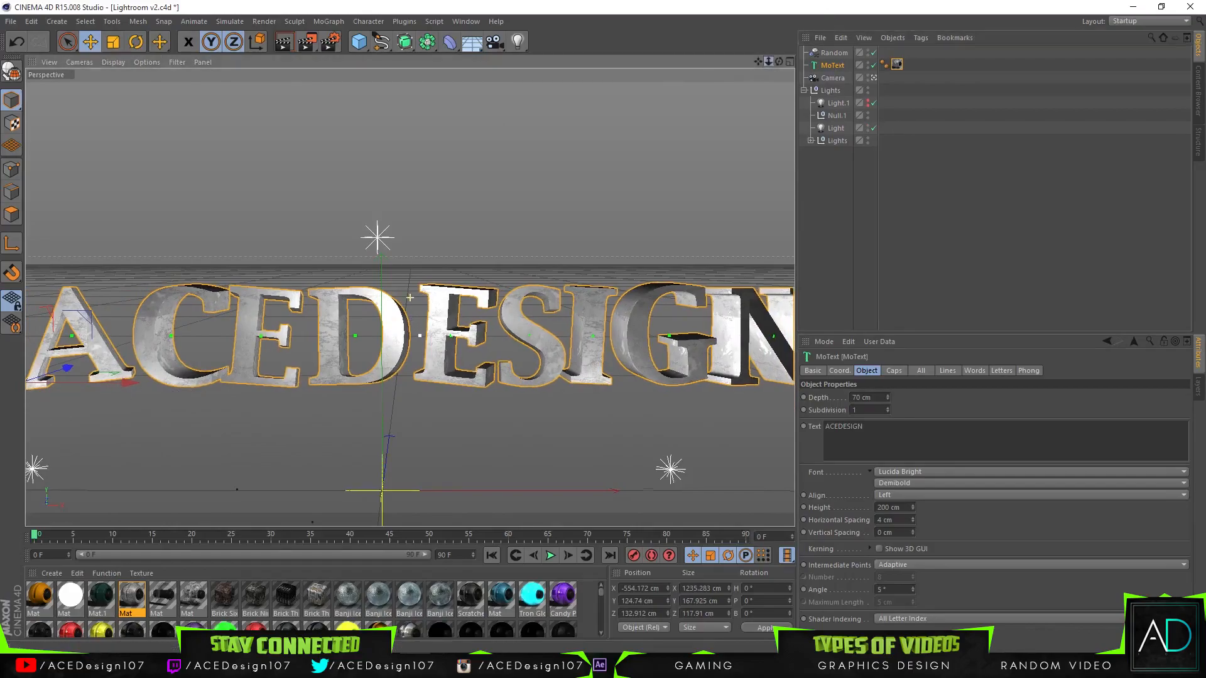
left_click_drag(768, 62, 735, 65)
left_click_drag(99, 261, 111, 221)
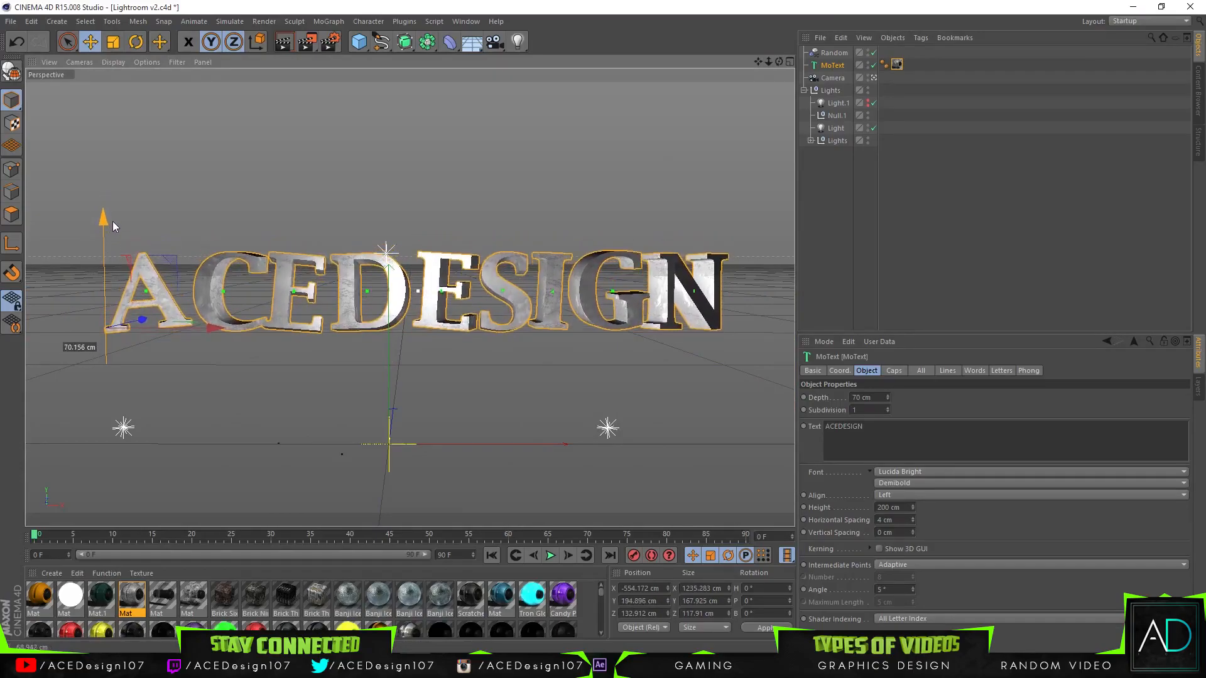
mouse_move(142, 310)
left_mouse_down()
mouse_move(155, 312)
mouse_move(130, 311)
left_mouse_up()
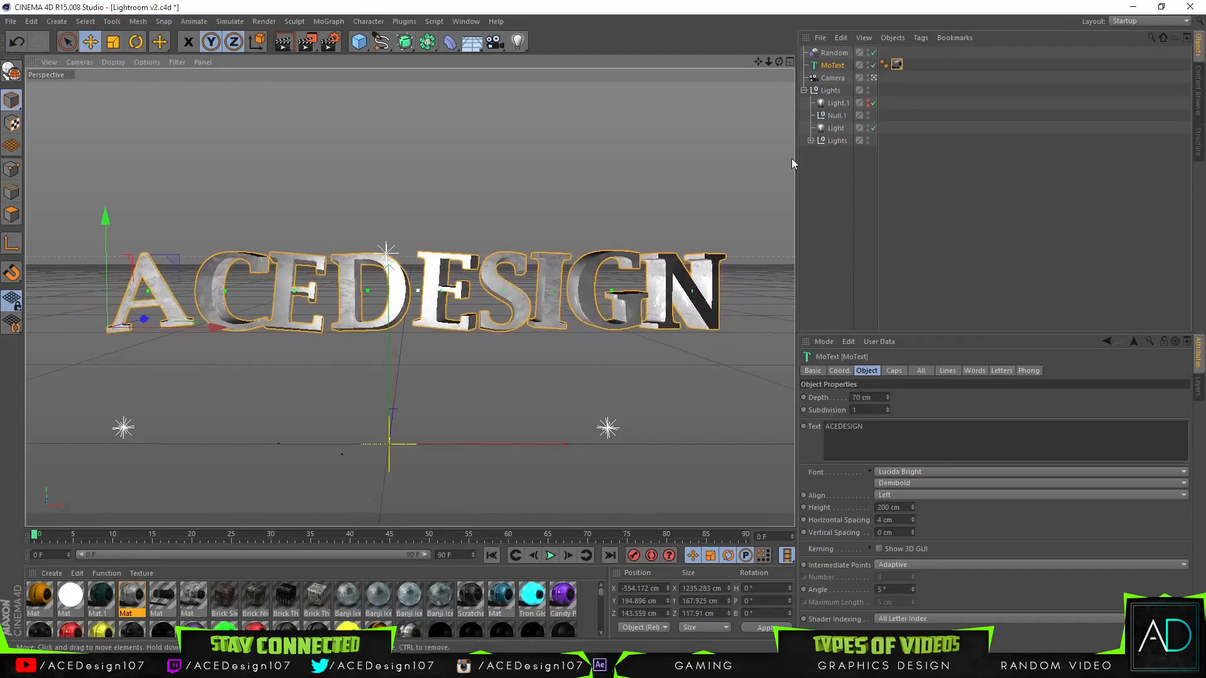
Turn off the visibility of Light.3 in the nested Lights group and render a preview of the text
left_click(826, 127)
left_click(810, 141)
left_click(835, 153)
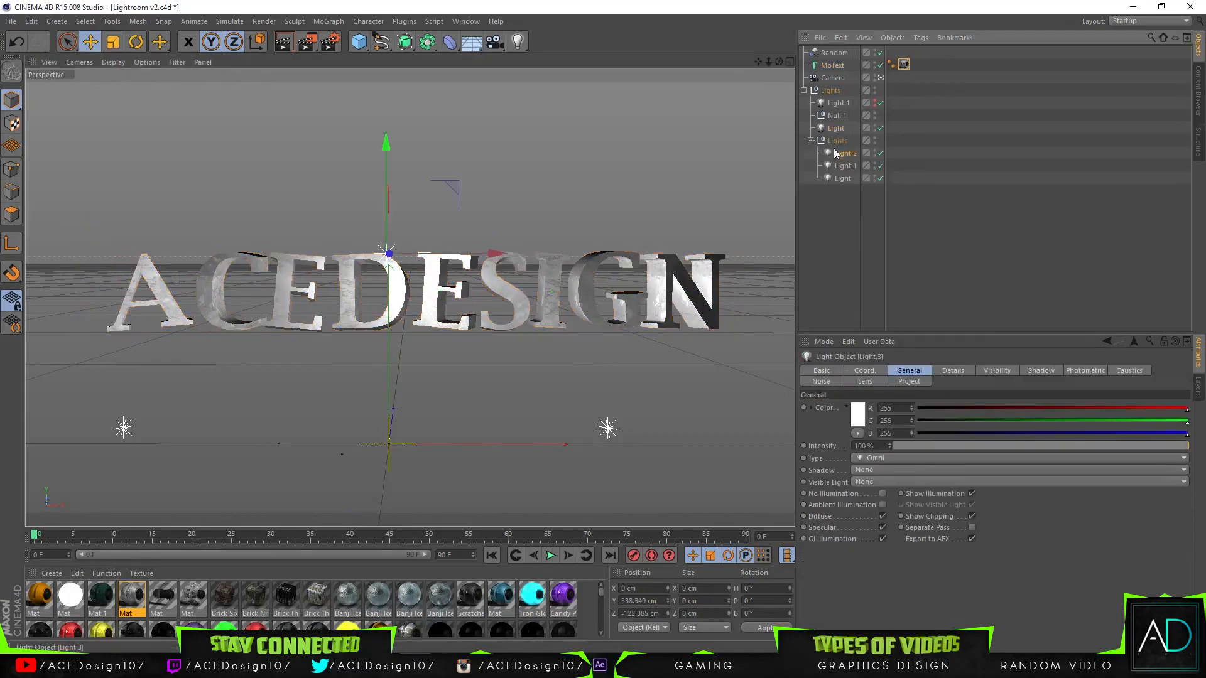
left_click(845, 167)
left_click(847, 154)
left_click(879, 153)
left_click(845, 168)
left_click(843, 156)
mouse_move(759, 61)
left_mouse_down()
mouse_move(759, 46)
mouse_move(796, 61)
mouse_move(746, 71)
left_mouse_up()
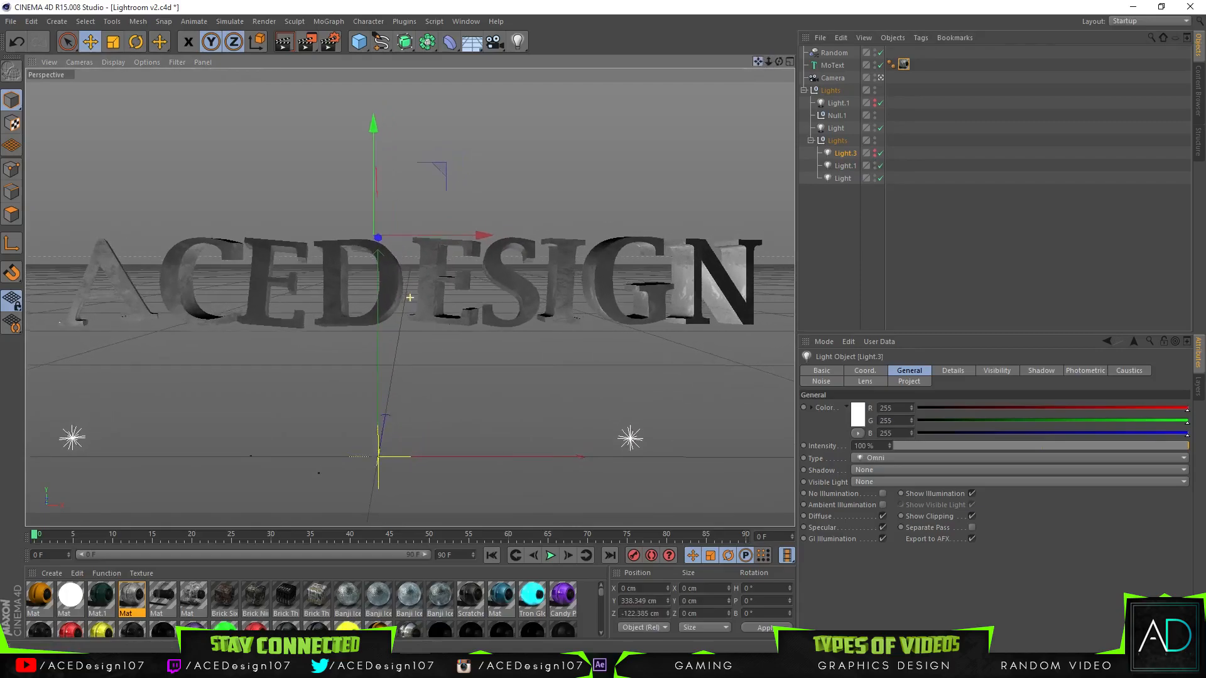
left_click(289, 43)
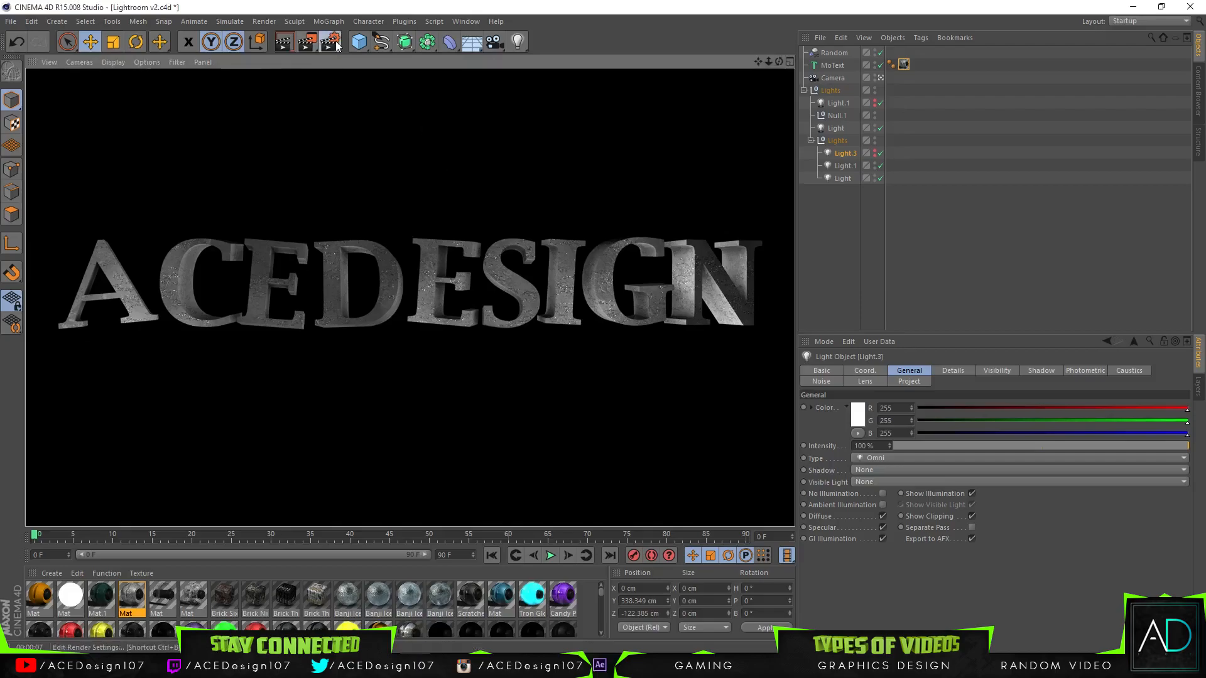
From the render settings' save path, create a folder named c4d in D:\Tutorials\2 for the output
key("ctrl+b")
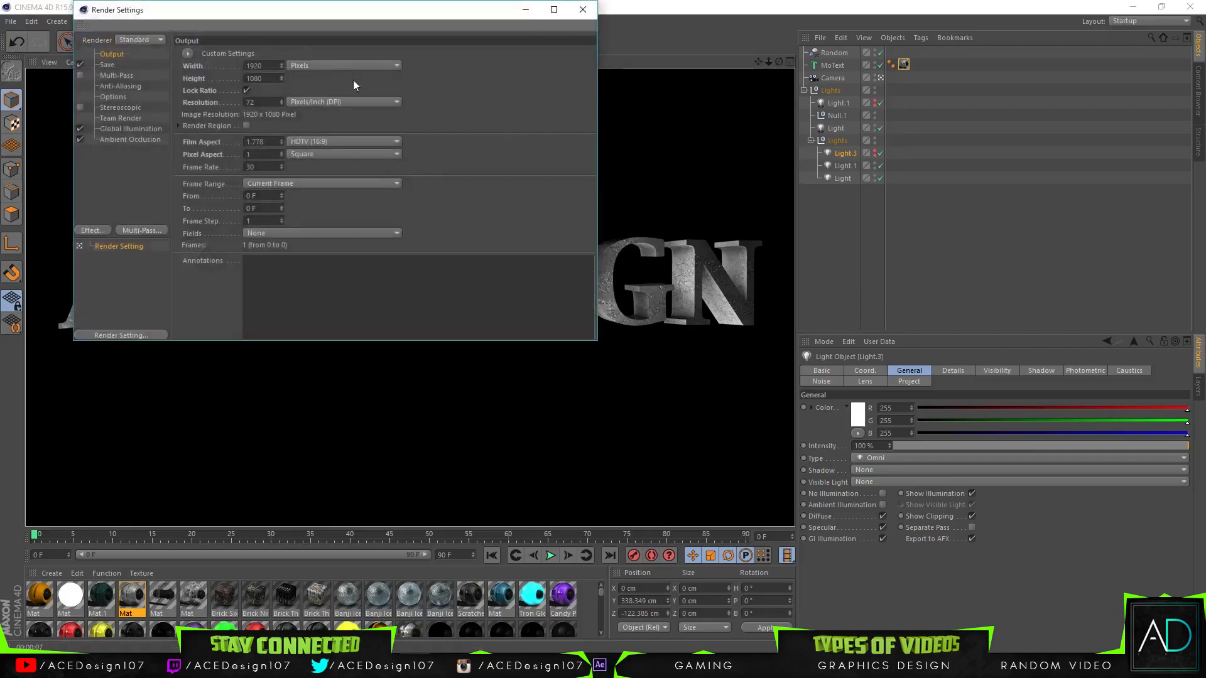
left_click(125, 139)
left_click(126, 130)
left_click(115, 139)
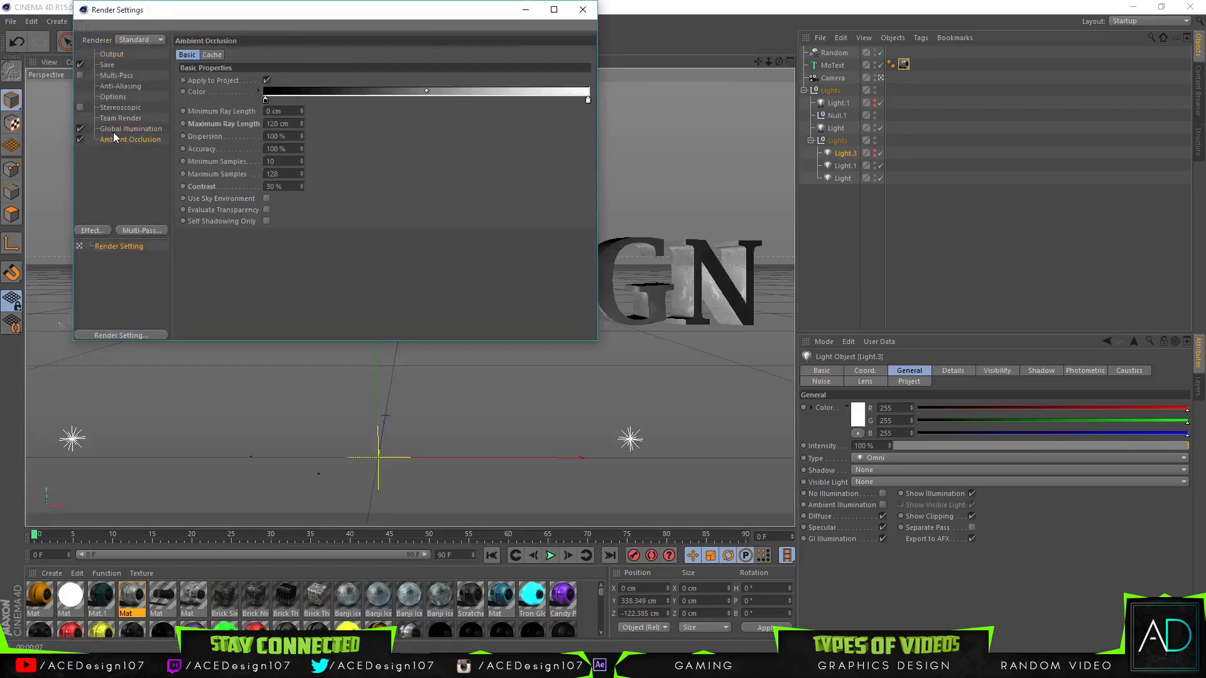
left_click(108, 65)
left_click(581, 76)
left_click(166, 375)
double_click(569, 225)
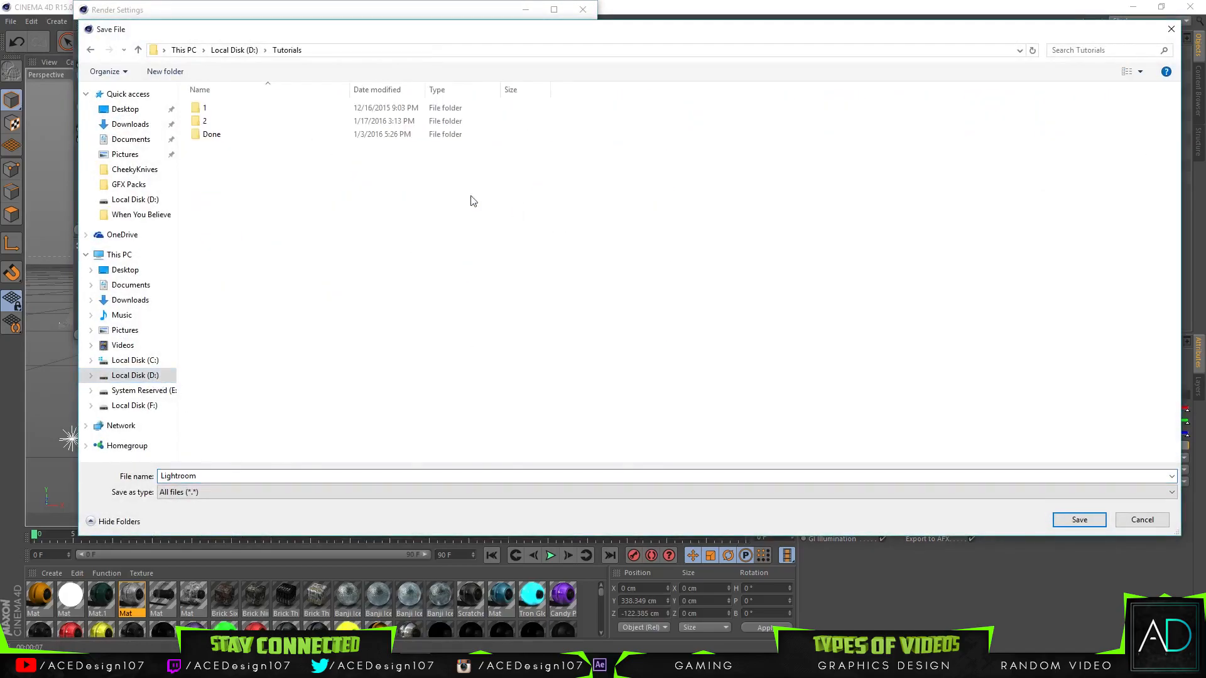
double_click(226, 116)
left_click(166, 71)
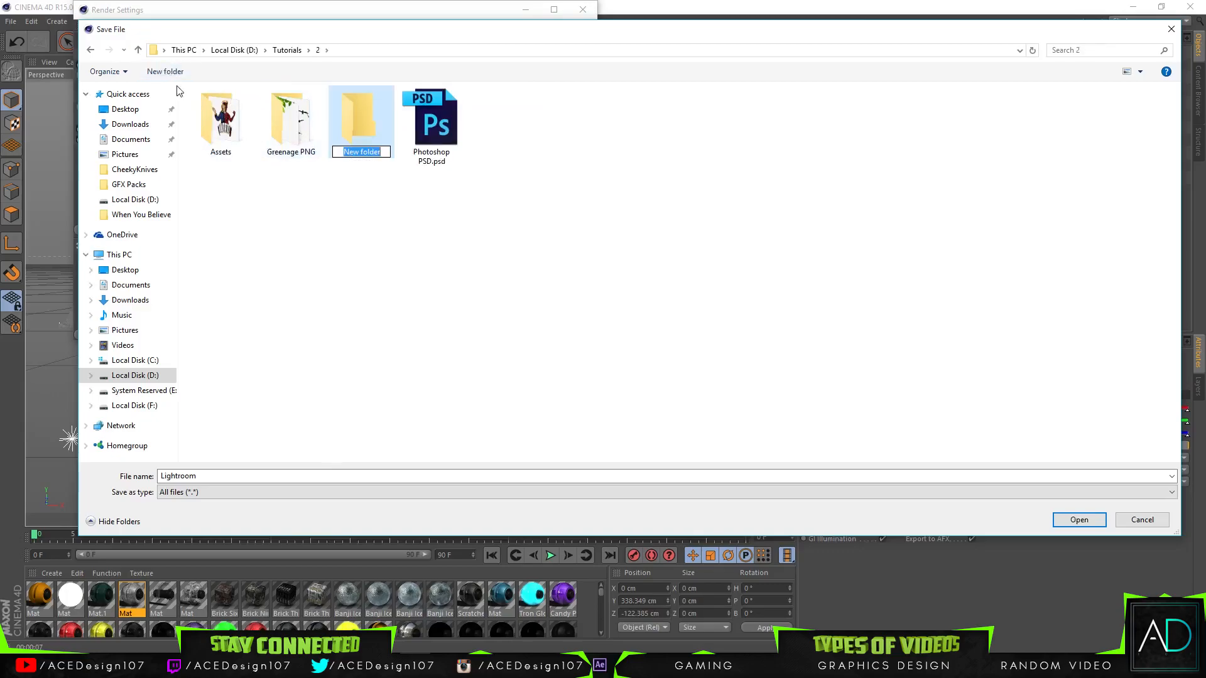
type("c4d")
key("Return")
Name the output file Render inside the c4d folder and close the render settings
key("Return")
double_click(244, 475)
type("Re")
key("Return")
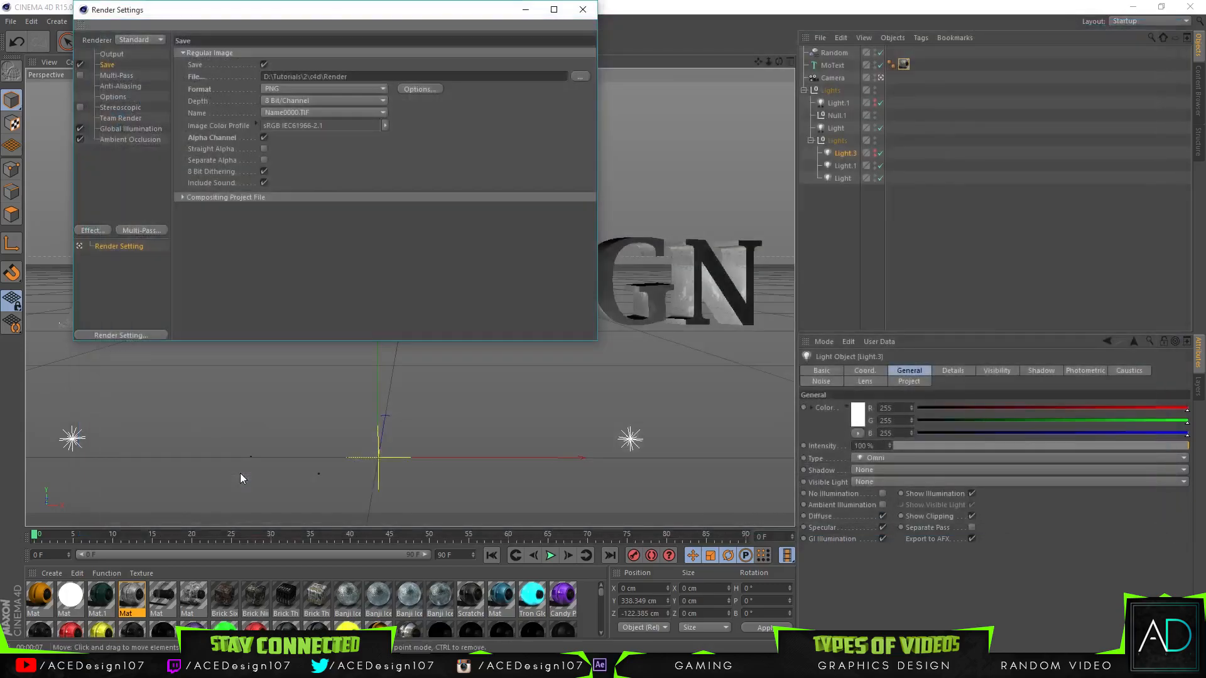
left_click(114, 55)
left_click(109, 65)
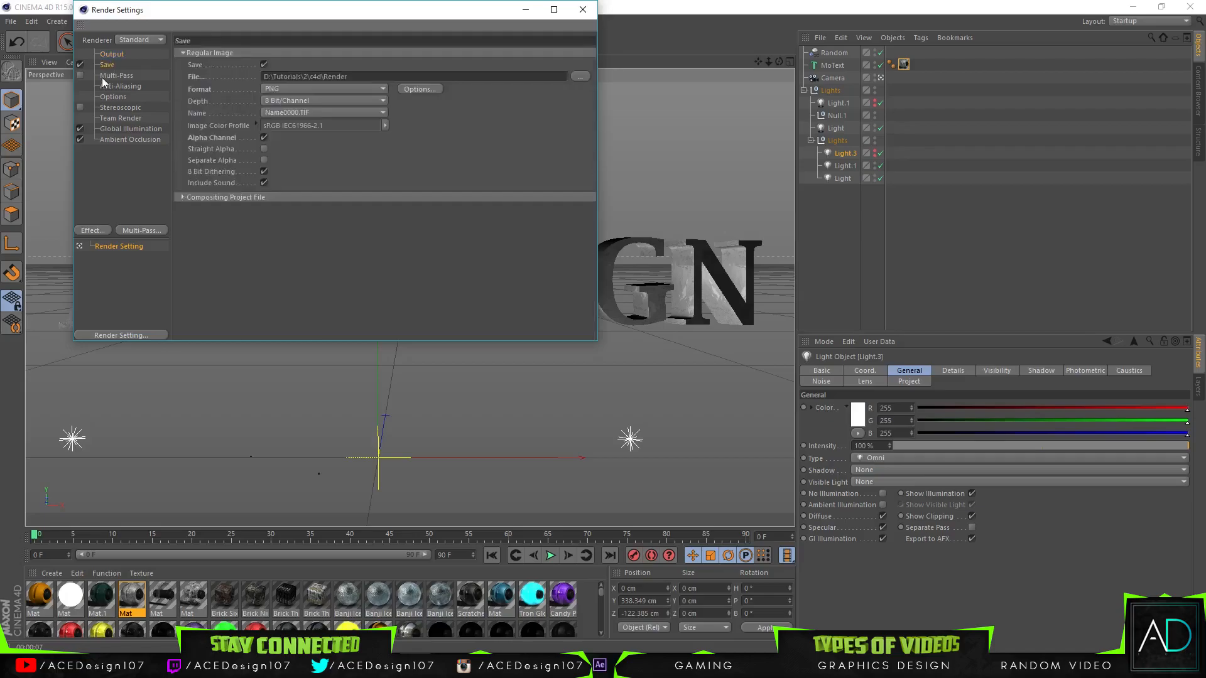
left_click(583, 9)
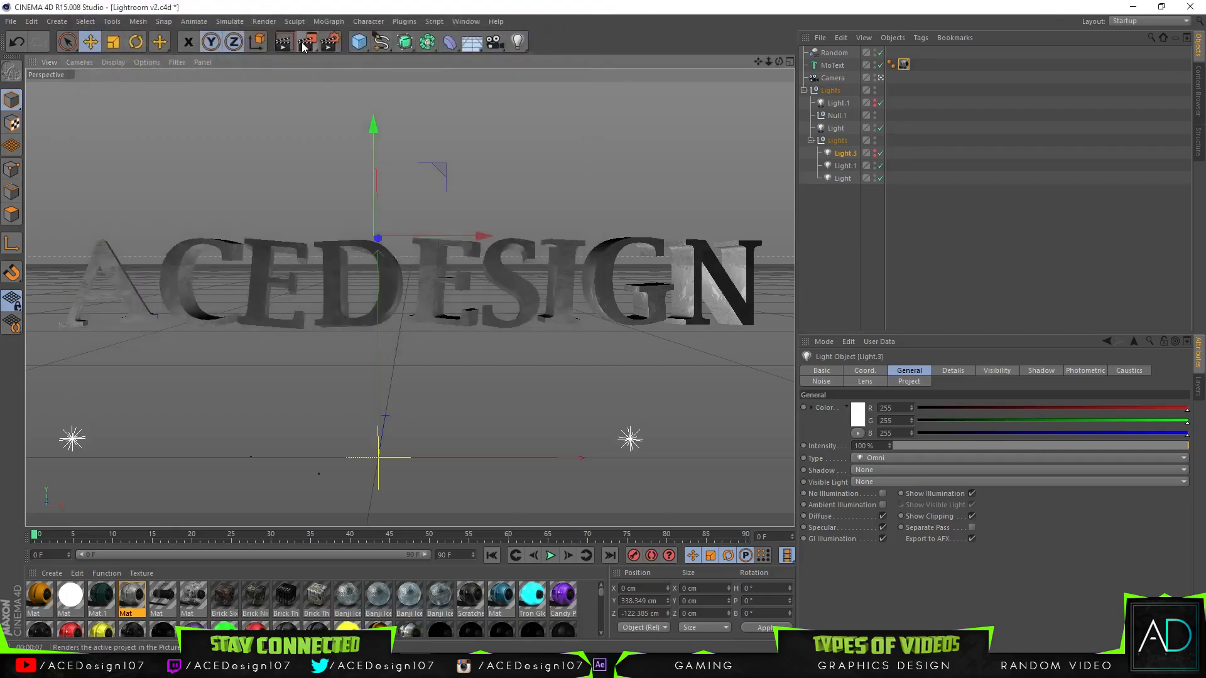
Render the ACEDESIGN scene to the Picture Viewer and view the render in an enlarged window
left_click(304, 42)
double_click(491, 129)
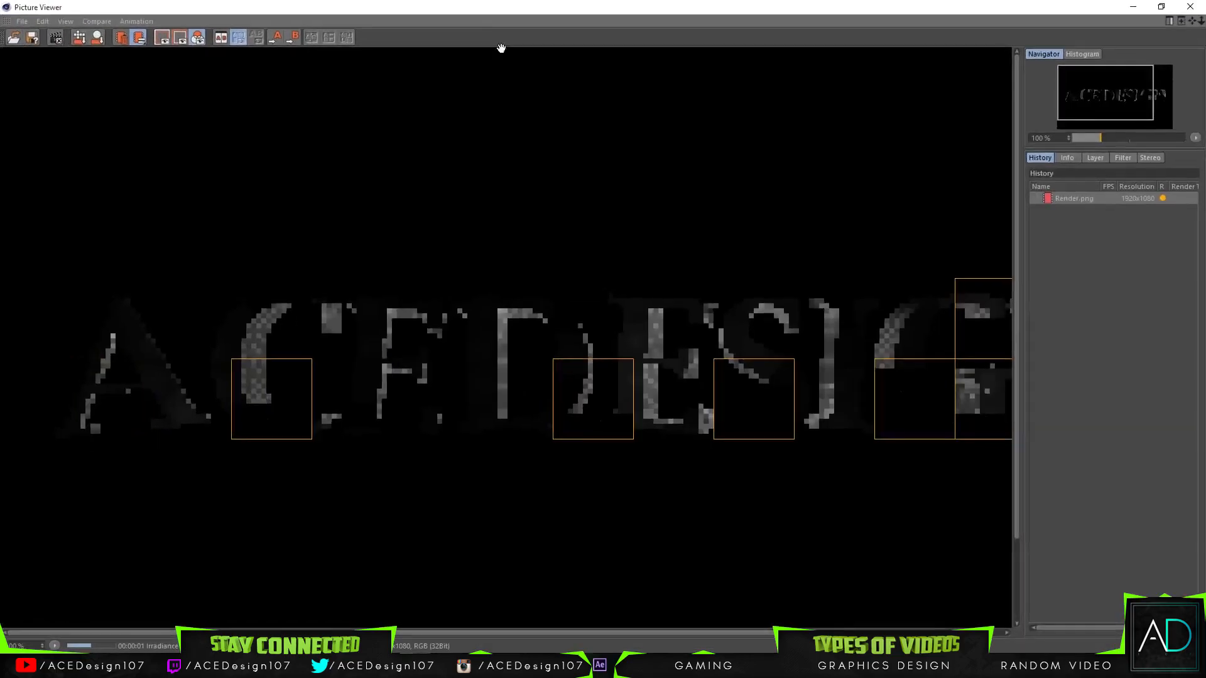
scroll(589, 308, "down", 1)
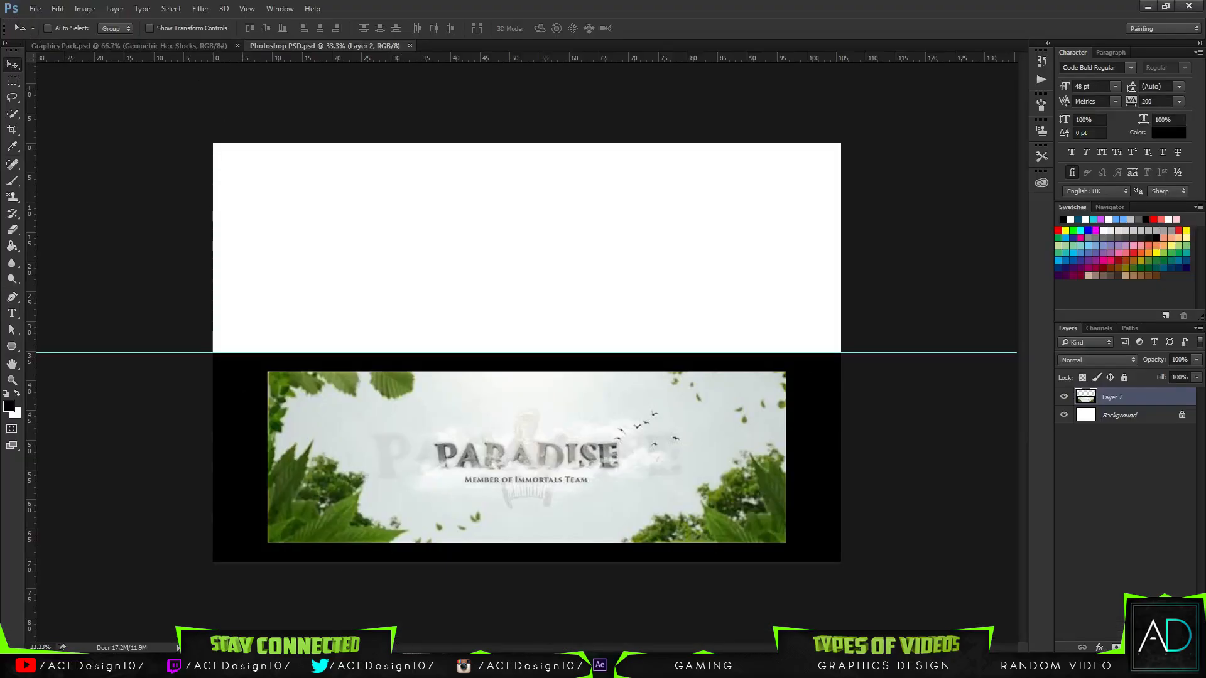
Switch to Photoshop and open the rendered image Render.png from the c4d folder
left_click(35, 9)
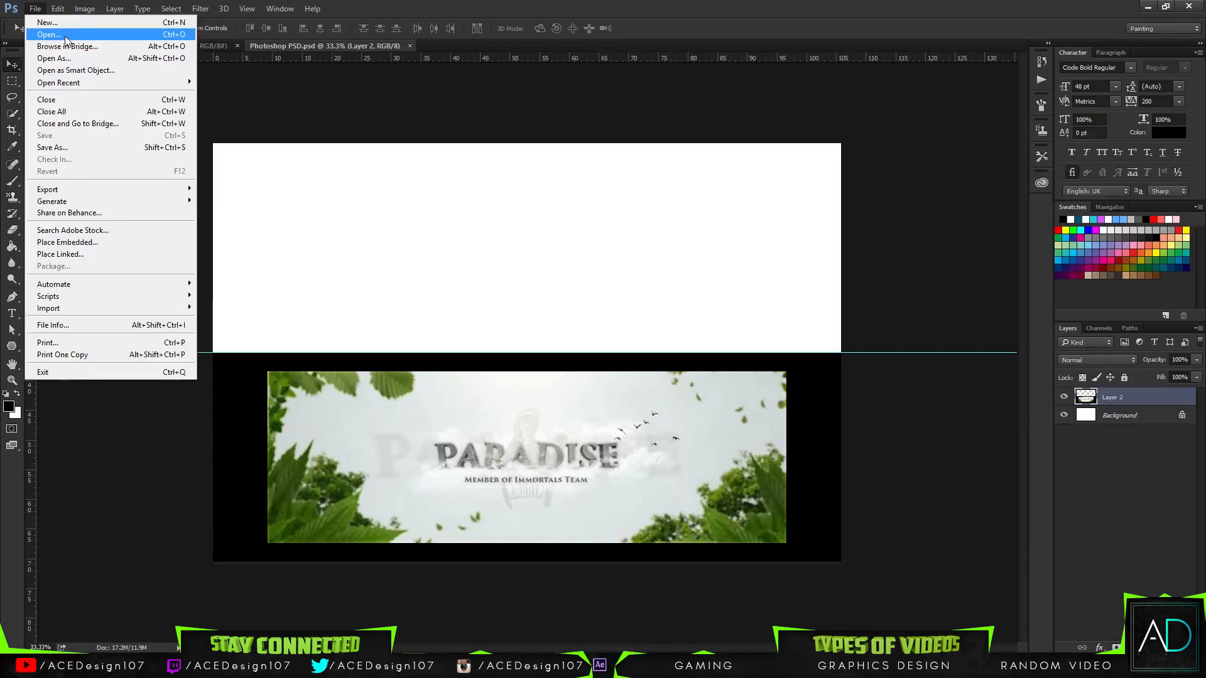
left_click(66, 40)
double_click(198, 112)
double_click(147, 88)
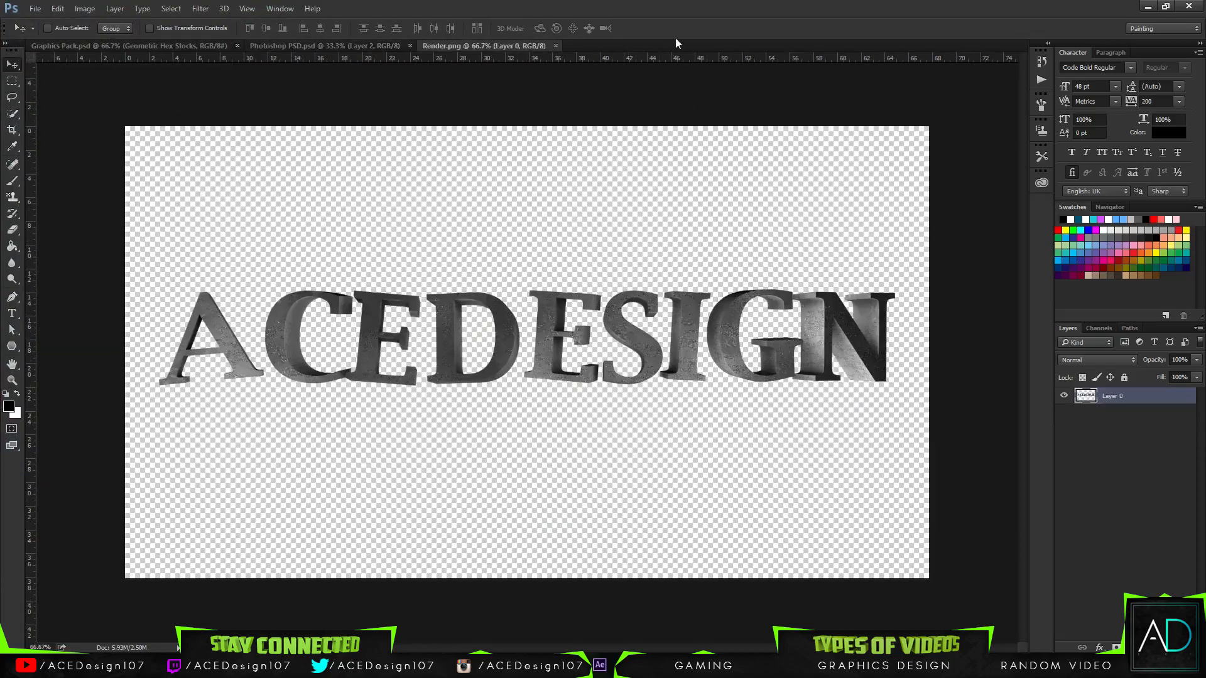
left_click_drag(339, 48, 0, 271)
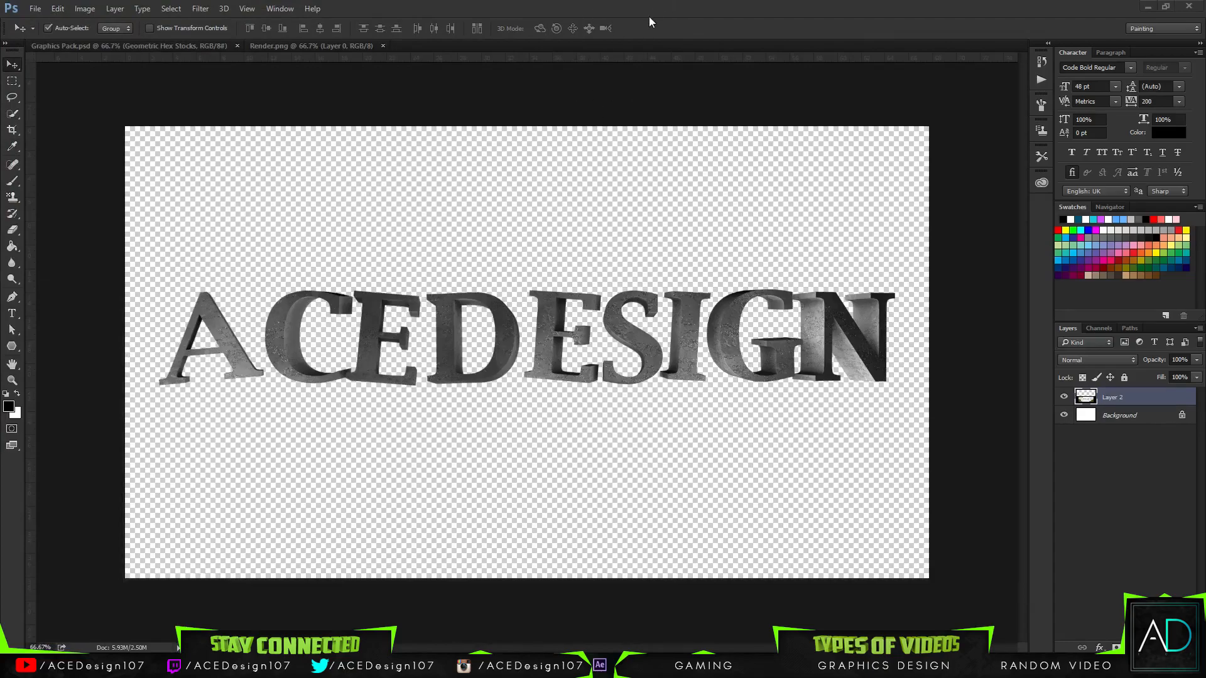
key("ctrl+l")
mouse_move(952, 251)
left_mouse_down()
mouse_move(984, 249)
mouse_move(962, 249)
left_mouse_up()
left_click(1149, 130)
Brighten the ACEDESIGN render in Render.png with Levels, setting the midtones to 1.29 and the white input level to 185
left_click(264, 45)
key("ctrl+l")
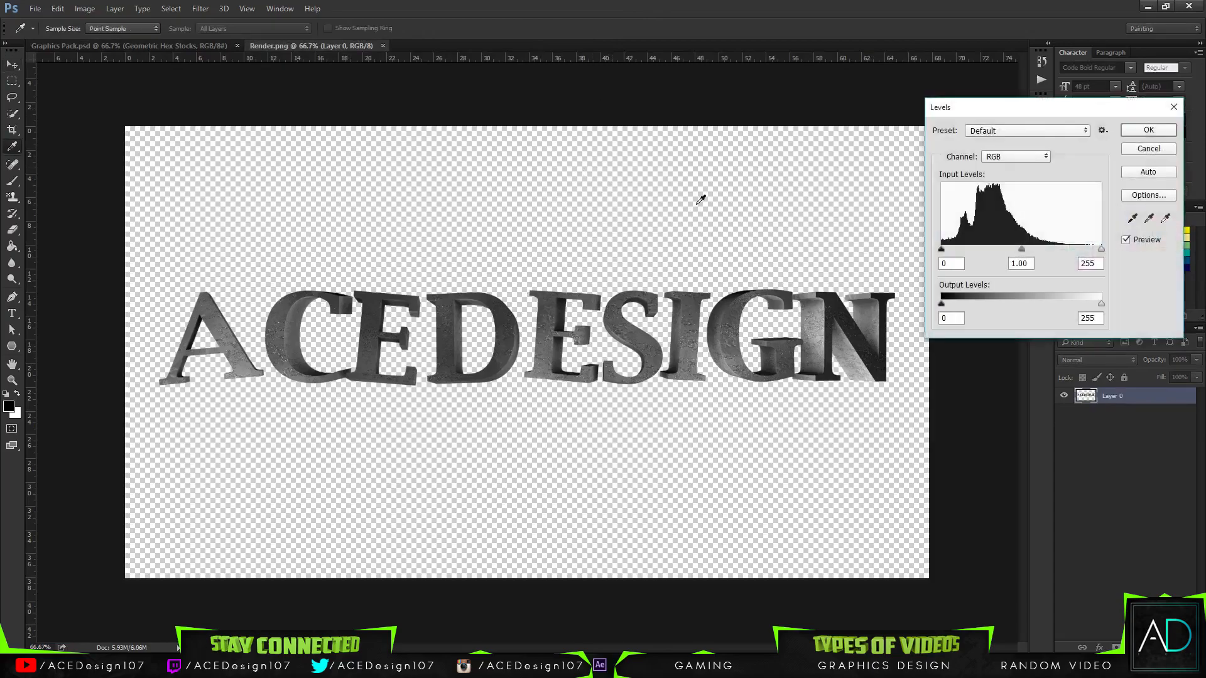
left_click_drag(1022, 250, 914, 250)
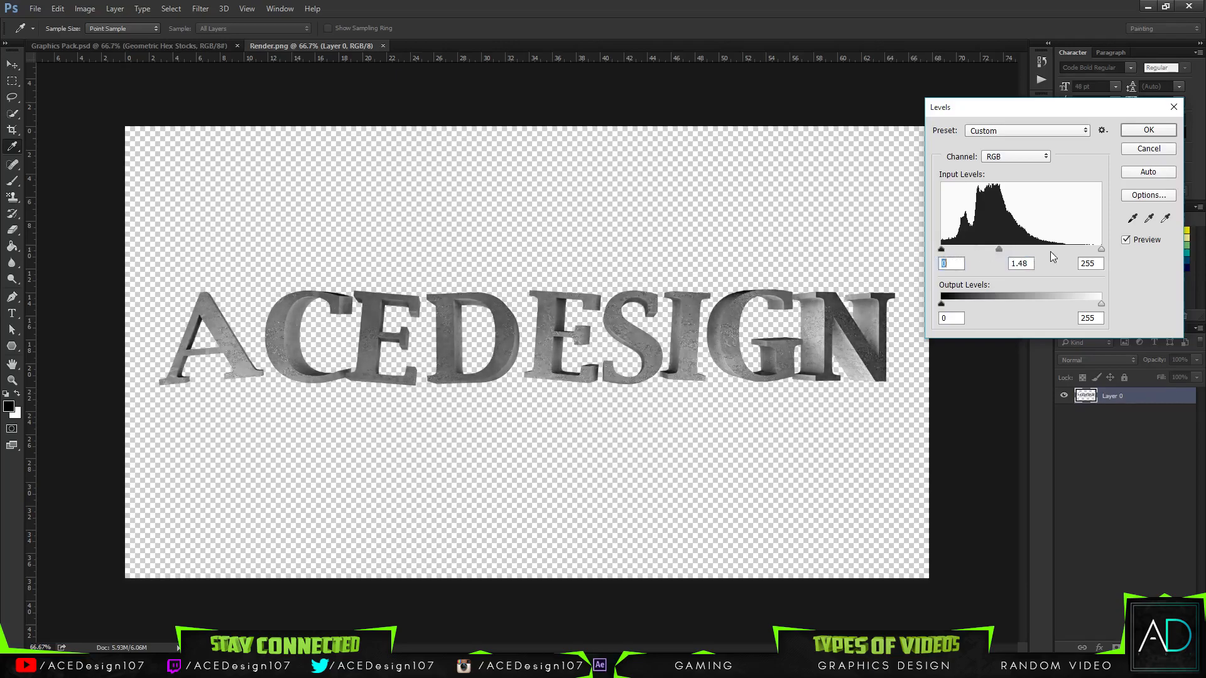
left_click_drag(1101, 250, 1071, 252)
left_click_drag(987, 250, 1057, 250)
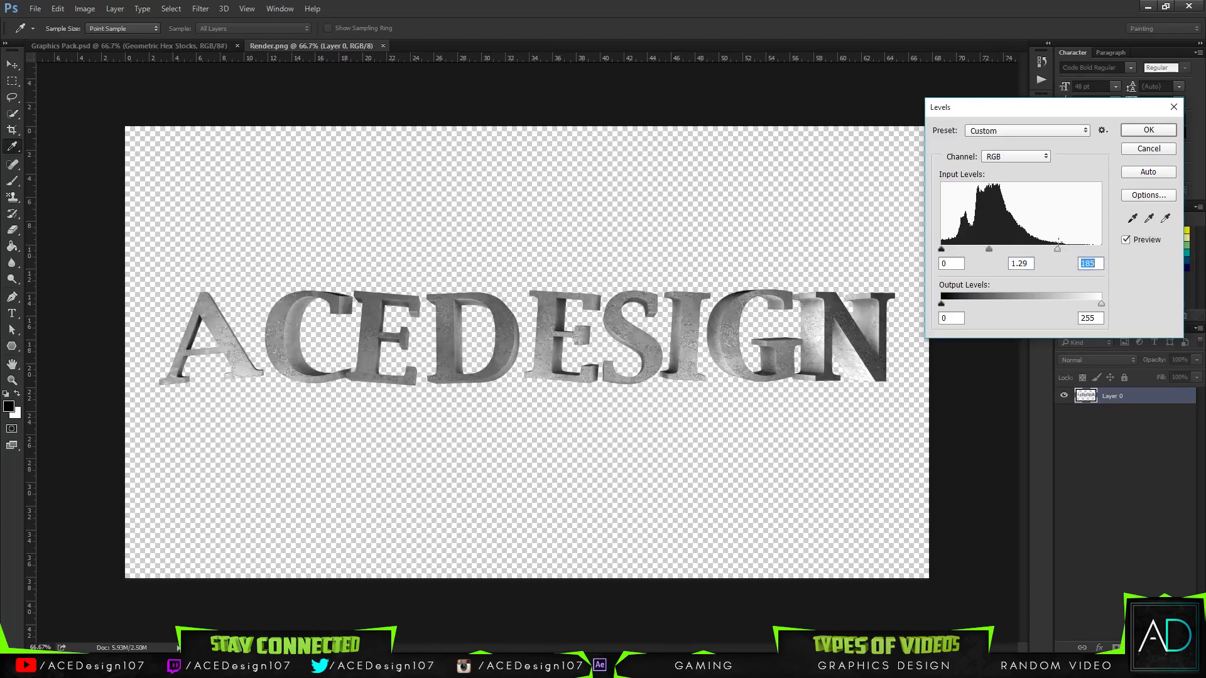
left_click(1133, 133)
Dock the Photoshop PSD.psd window back among the documents and copy the ACEDESIGN render into it
key("v")
left_click_drag(438, 137, 272, 54)
left_click(447, 42)
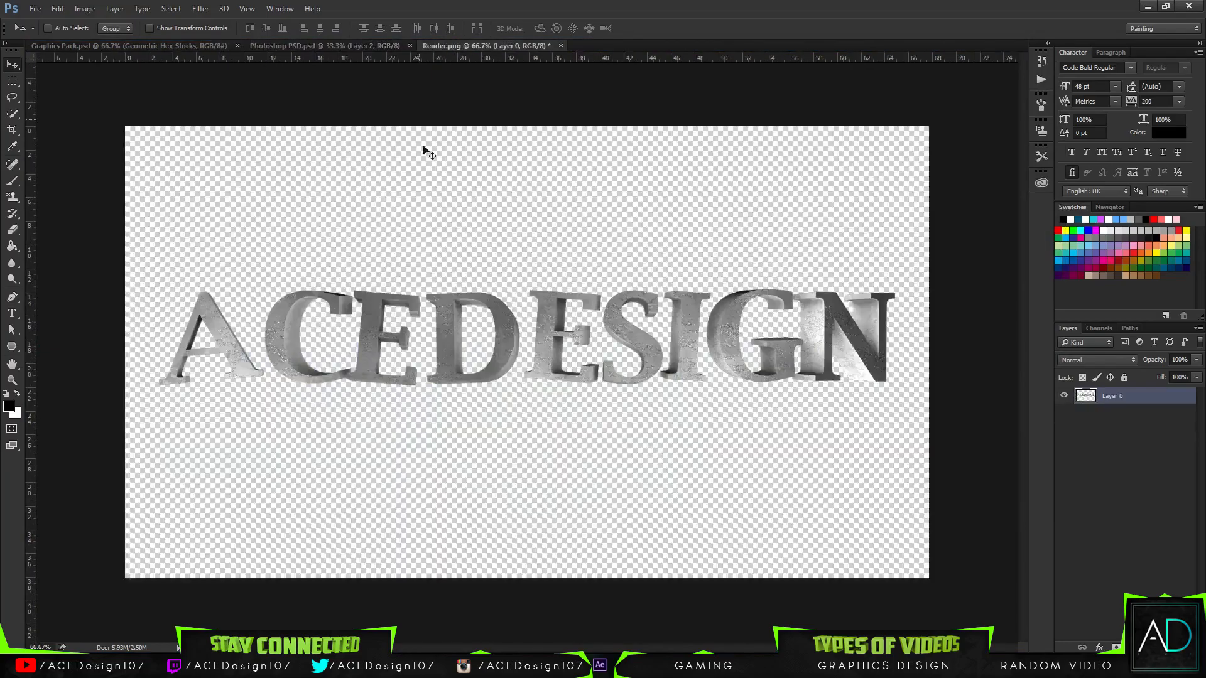
left_click_drag(587, 345, 529, 243)
Scale the ACEDESIGN render down to about the width of the PARADISE title and place it in the white upper area
key("ctrl+t")
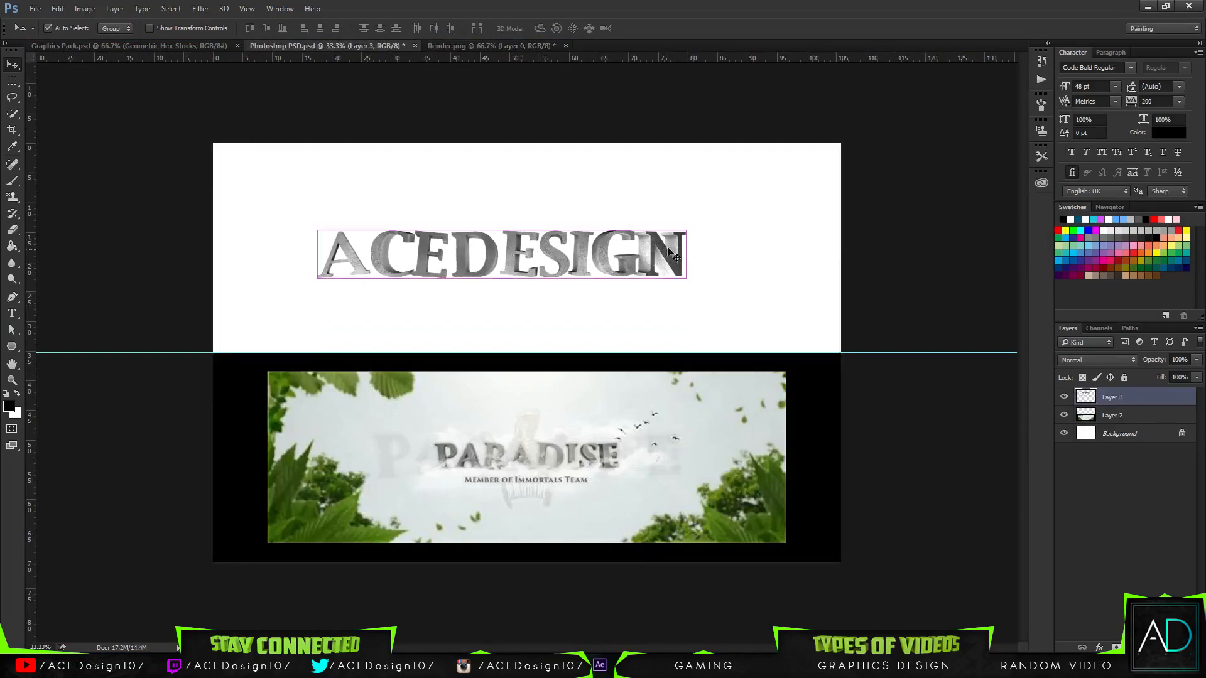
left_click_drag(687, 230, 615, 439)
left_click_drag(548, 459, 535, 256)
key("Return")
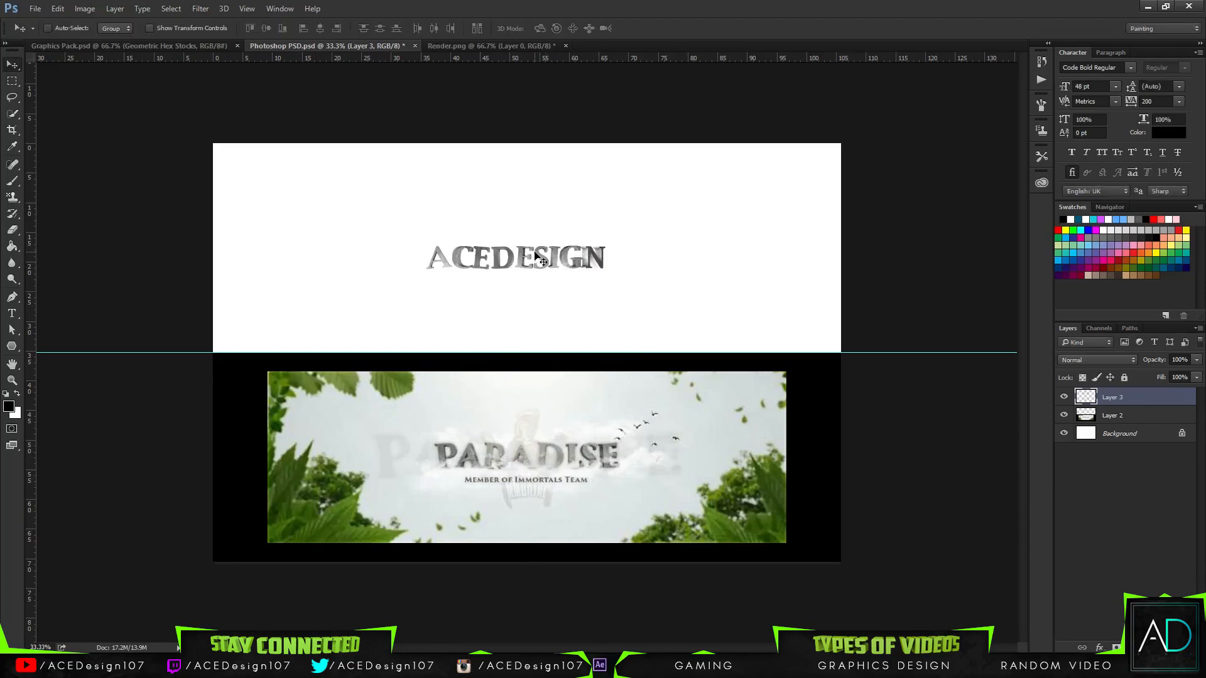
Center the ACEDESIGN layer horizontally and vertically on the whole canvas, and clear the selection
key("ctrl+a")
left_click(266, 28)
left_click(320, 27)
key("ctrl+d")
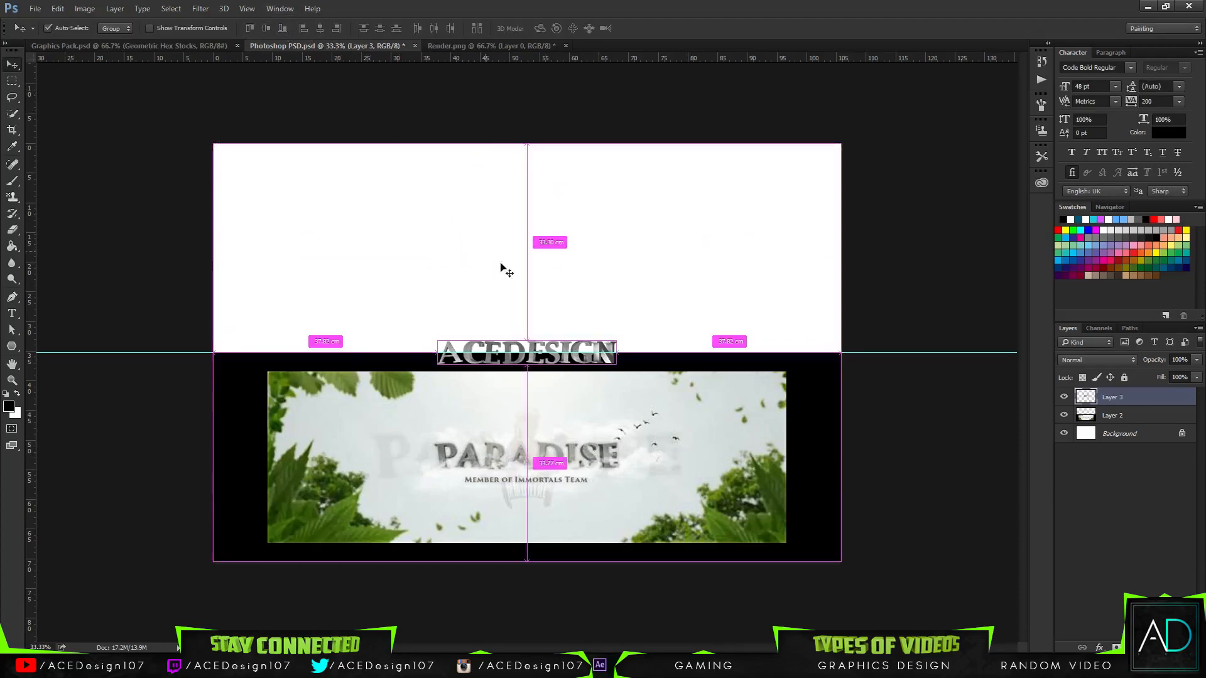
Move the ACEDESIGN text straight up to about the middle of the white upper half, keeping it horizontally centered
key("ctrl+t")
left_click_drag(573, 362, 568, 259)
key("Return")
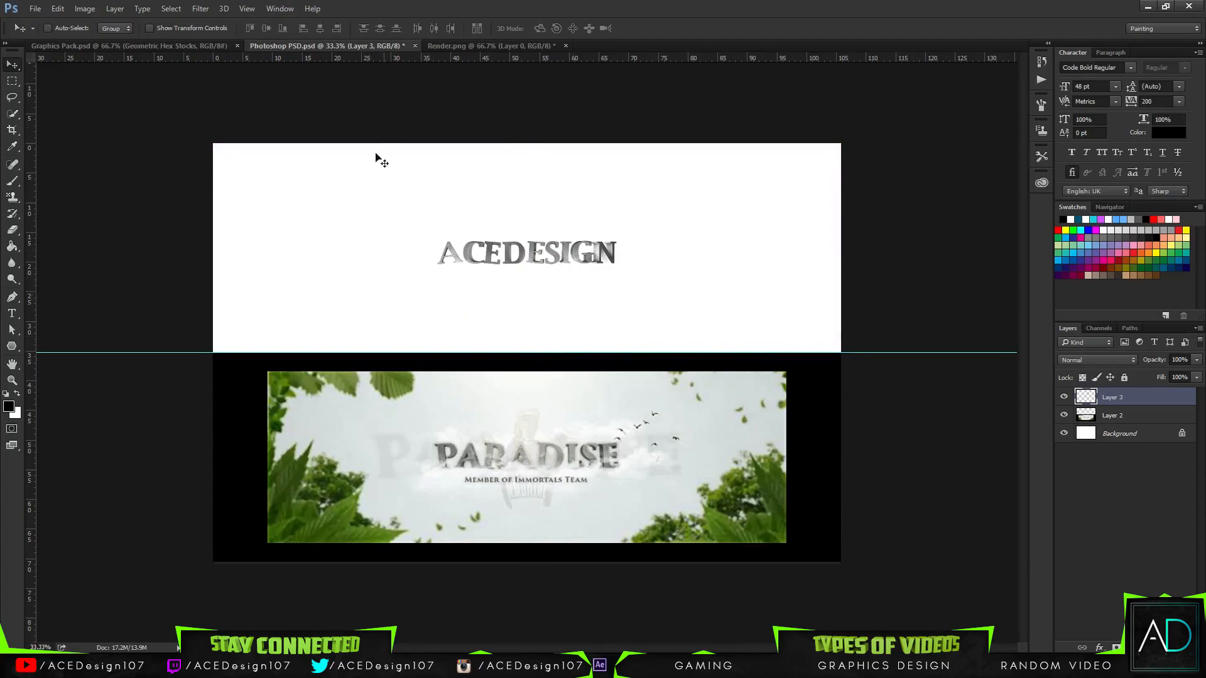
key("ctrl+plus")
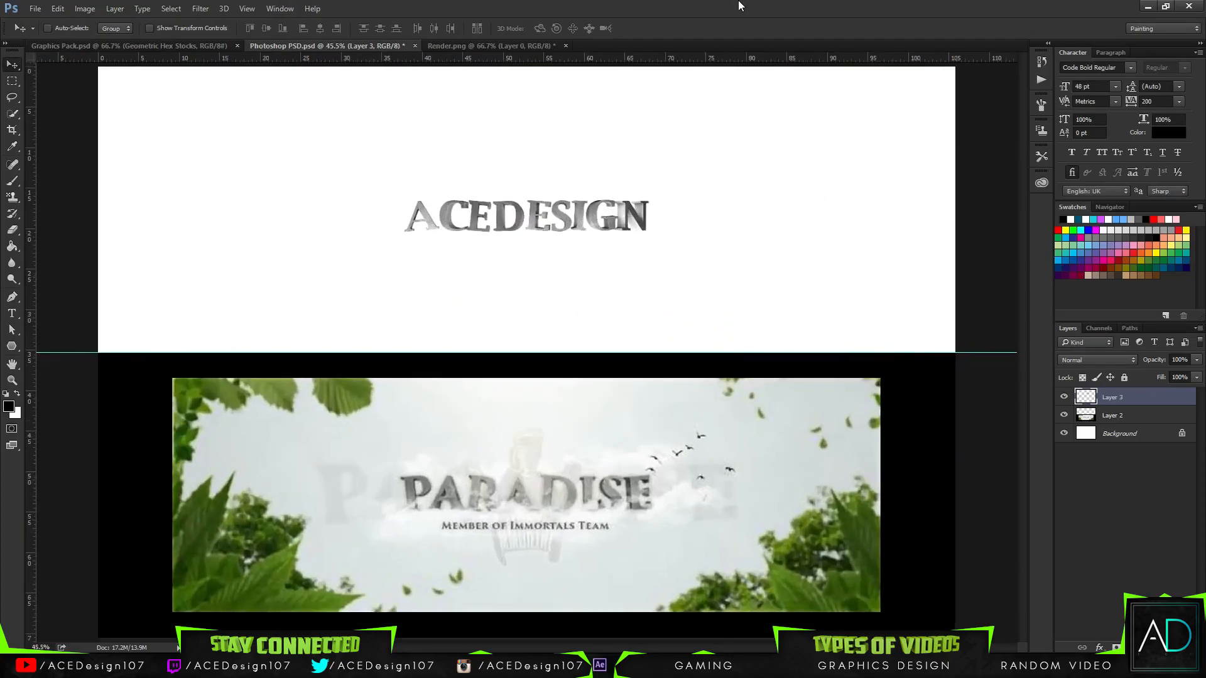
left_click_drag(564, 216, 573, 204)
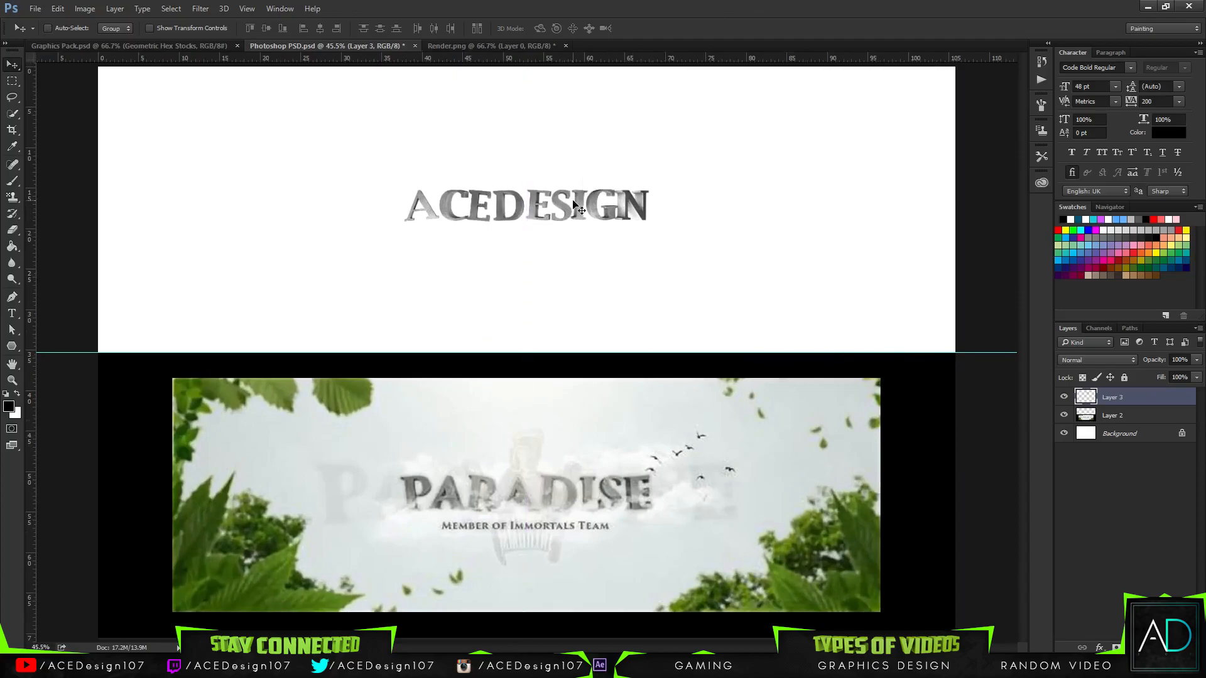
Add a new empty layer directly above Layer 2, beneath the ACEDESIGN layer
left_click(1142, 414)
key("ctrl+shift+n")
key("Return")
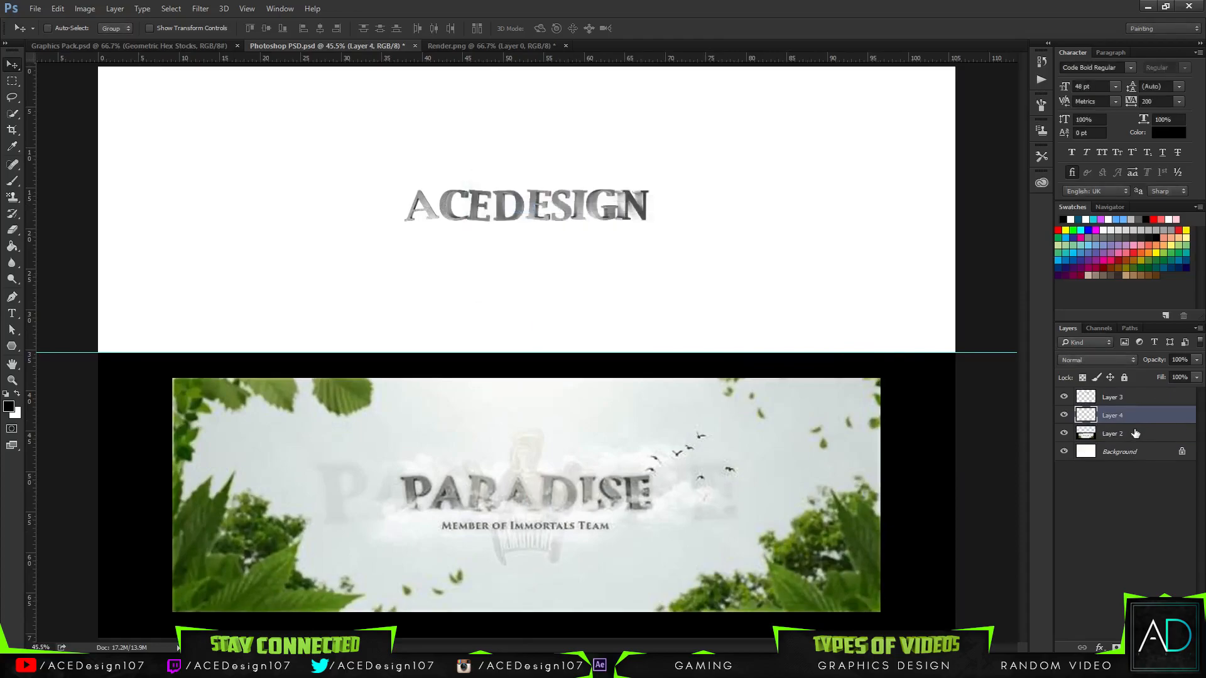
Move the ACEDESIGN layer and the new empty layer below Layer 2 in the layer stack
double_click(1153, 400)
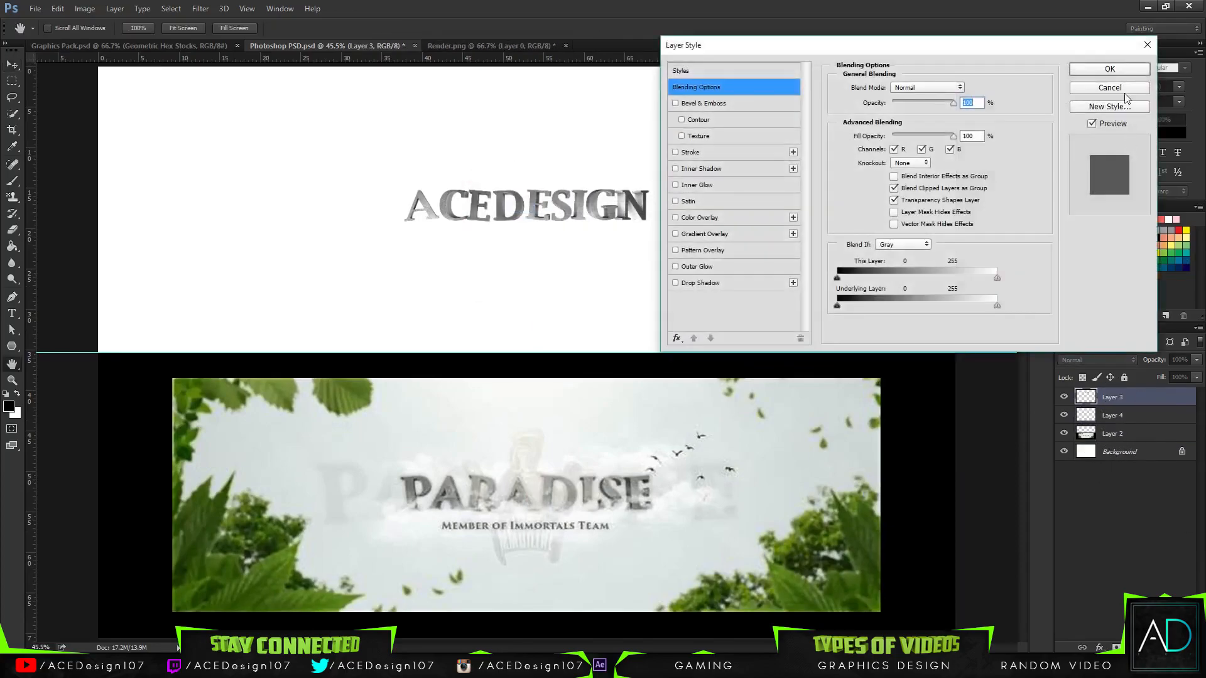
left_click(1125, 92)
left_click(1134, 415, "shift")
left_click_drag(1133, 415, 1126, 443)
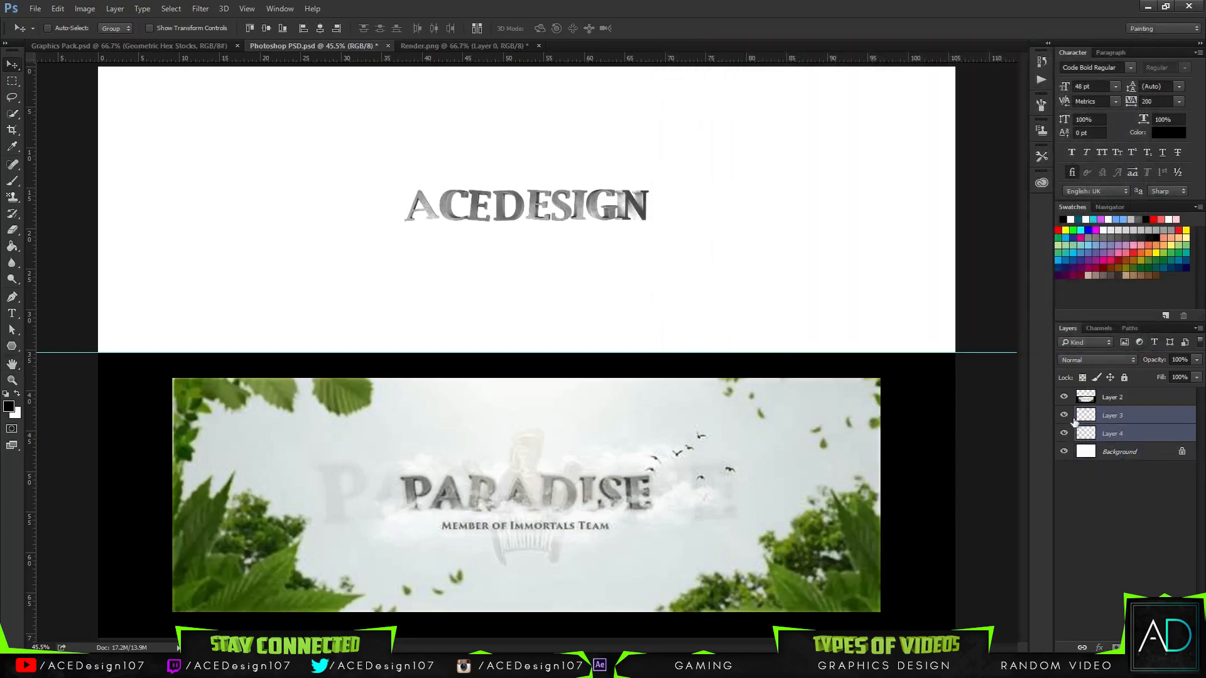
Select Layer 4 alone and set the foreground color to a light grey and the background color to #f0f0f0
left_click(1137, 429)
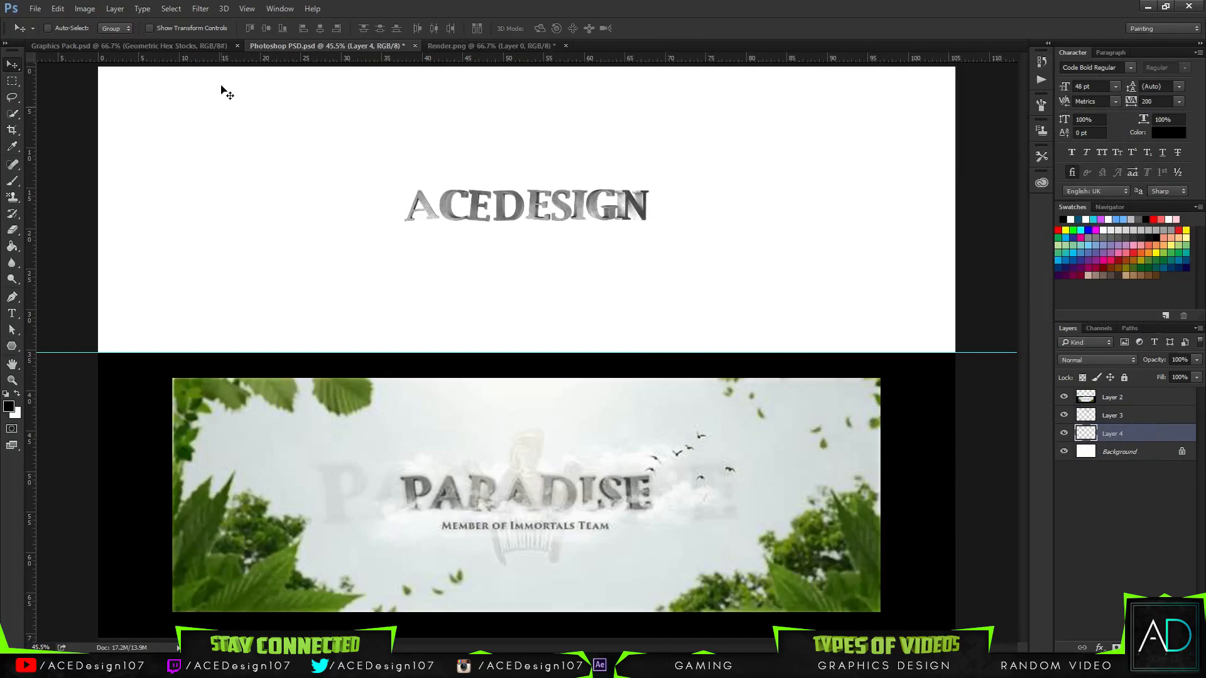
left_click(7, 409)
mouse_move(781, 237)
left_mouse_down()
mouse_move(566, 162)
mouse_move(544, 166)
left_mouse_up()
left_click(950, 143)
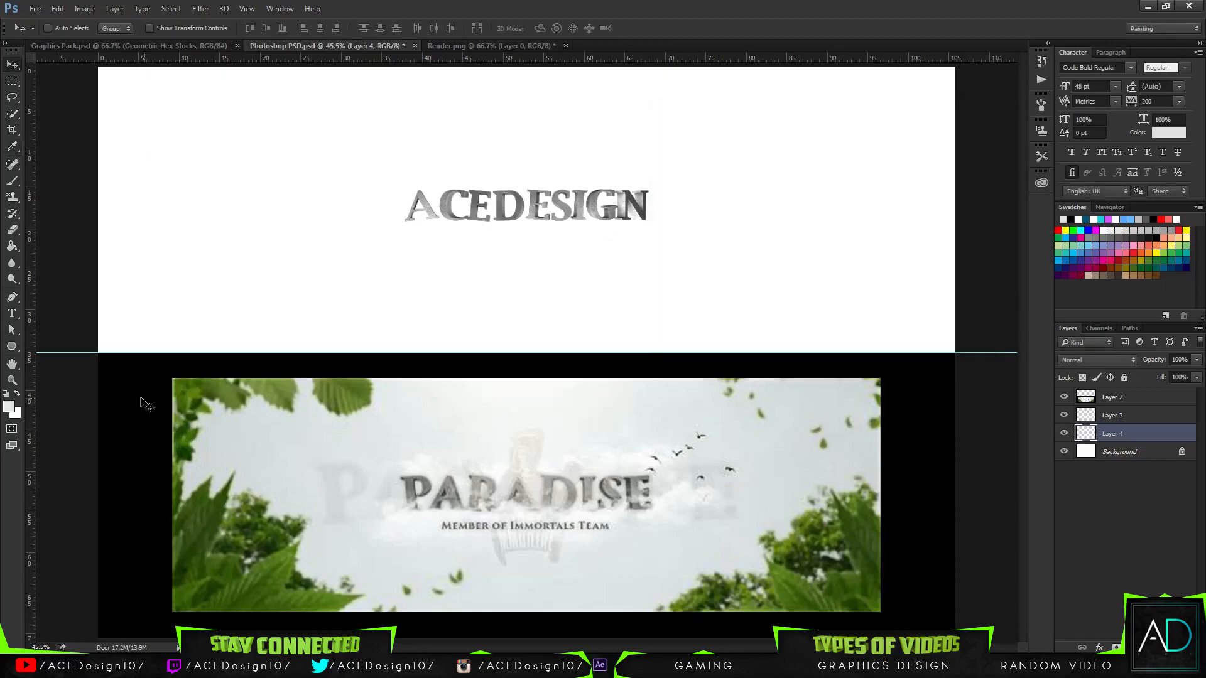
left_click(15, 412)
left_click(664, 156)
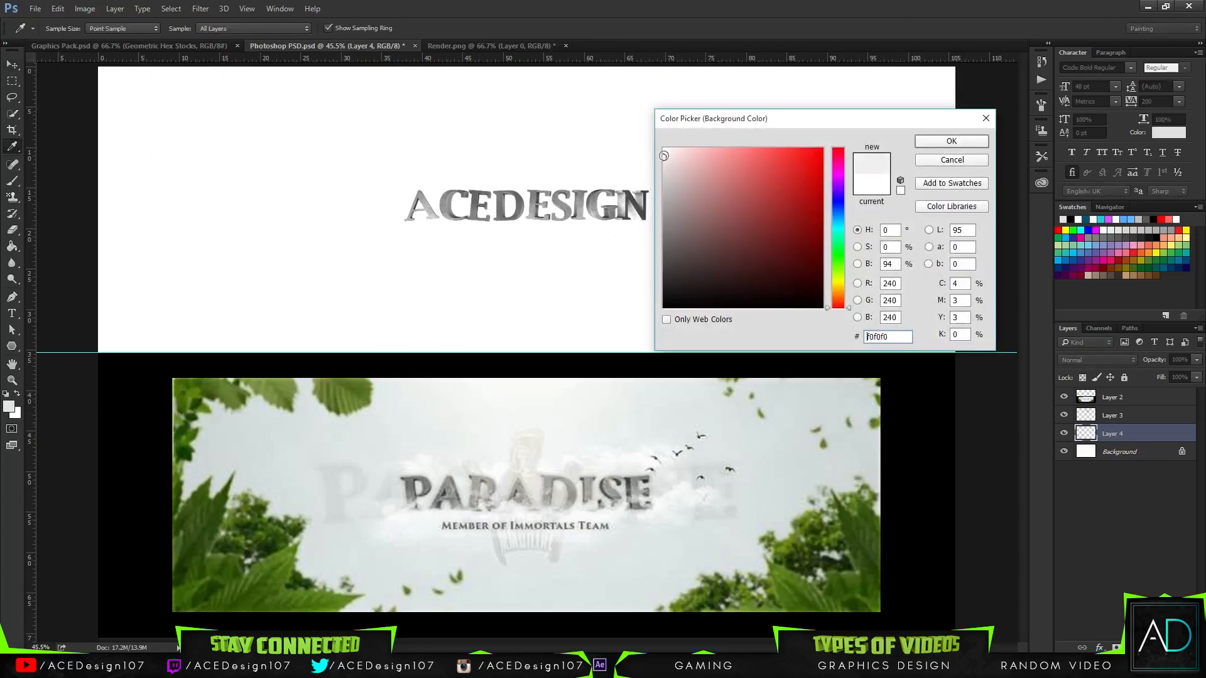
left_click(952, 142)
Fill Layer 4 with a light grey cloud texture using the Clouds render filter
left_click(200, 8)
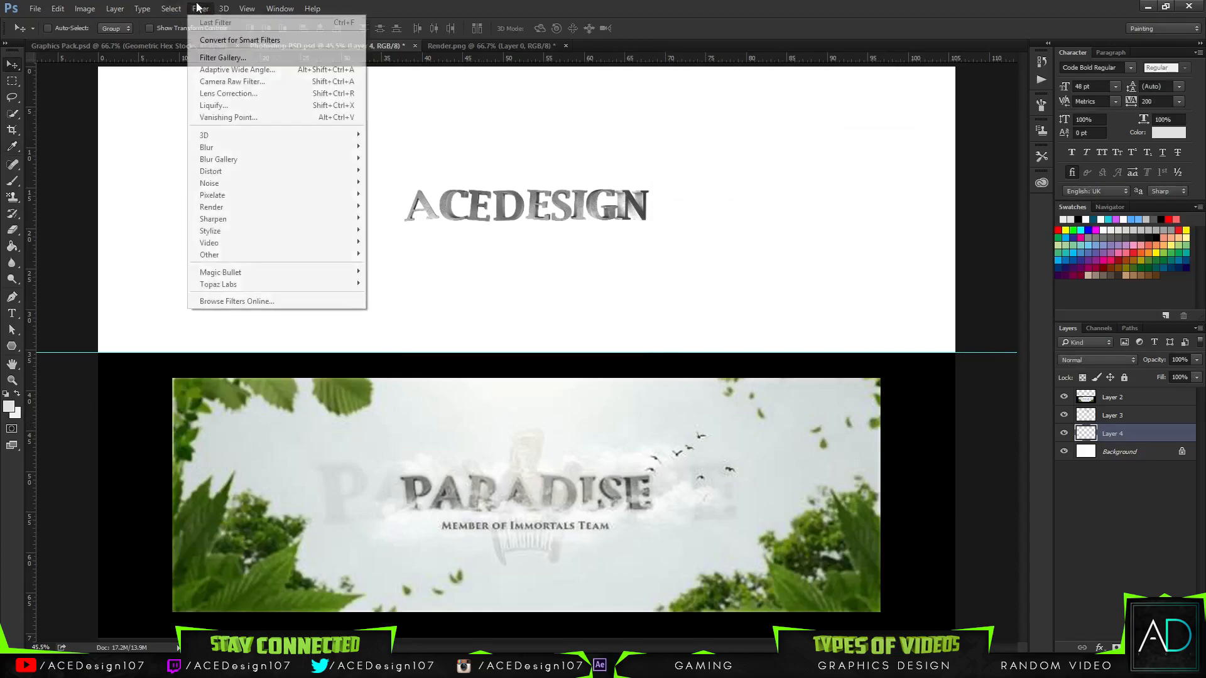
mouse_move(251, 207)
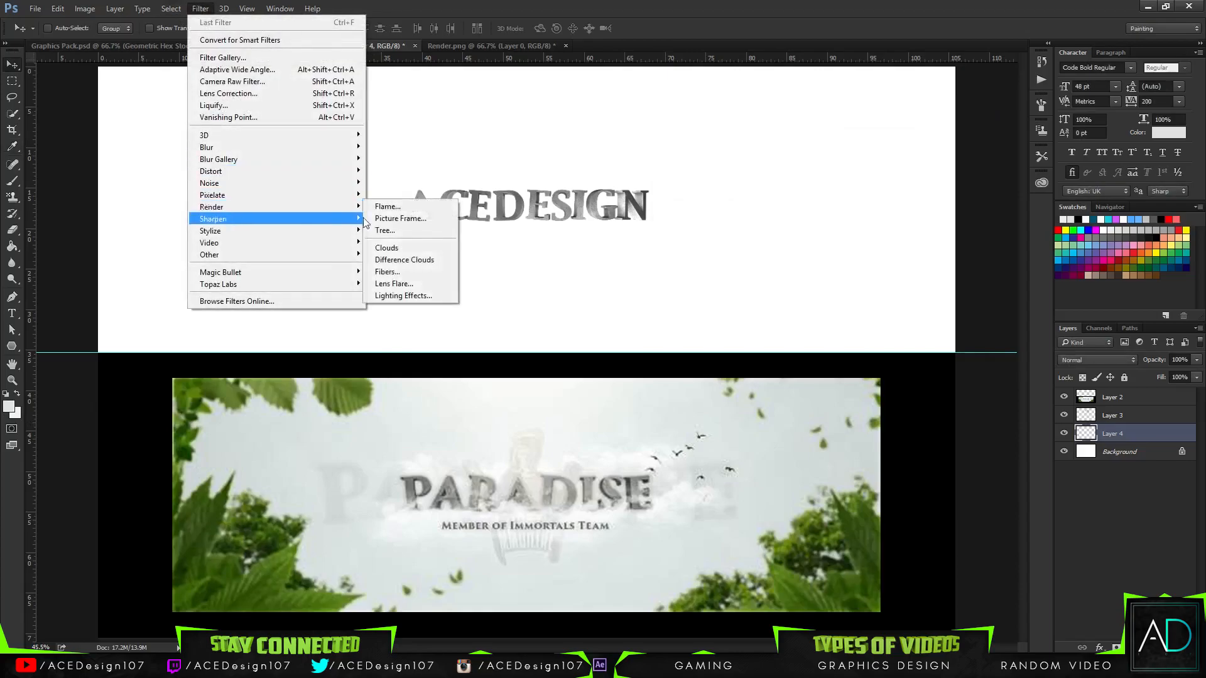
left_click(402, 247)
key("ctrl+i")
key("ctrl+i")
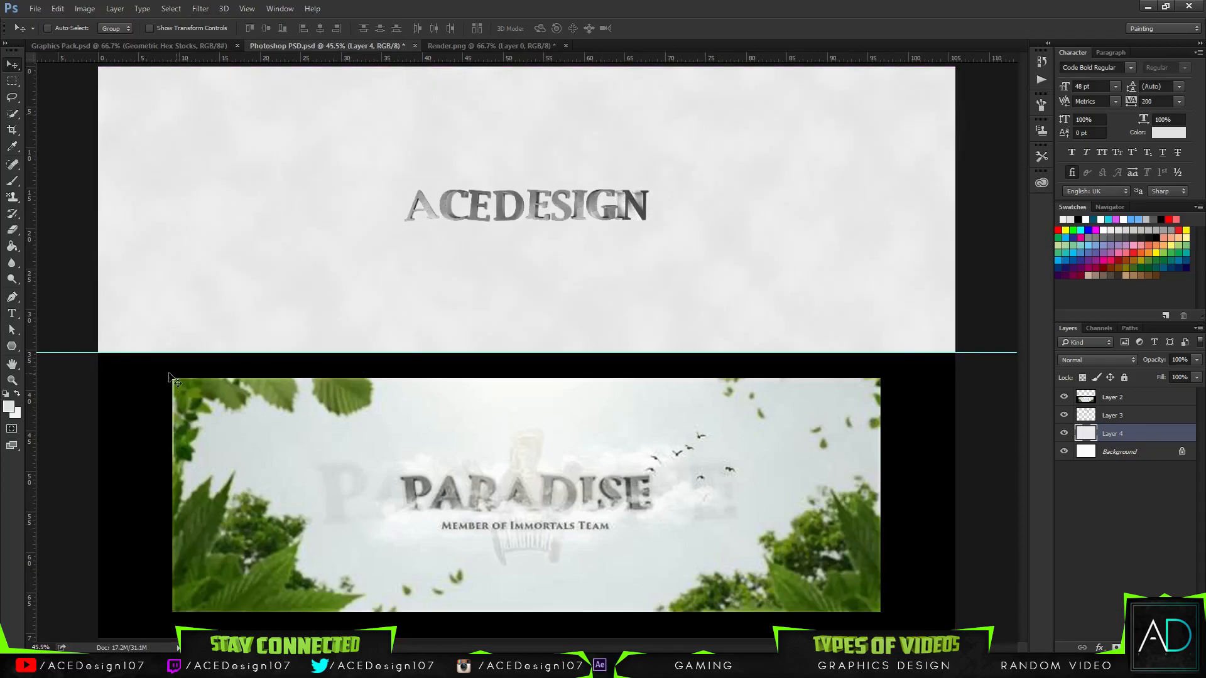
Soften the cloud texture on Layer 4 by setting its opacity to 83% and its fill to 97%
left_click(1197, 360)
left_click(1198, 360)
left_click_drag(1178, 373, 1203, 380)
left_click(830, 4)
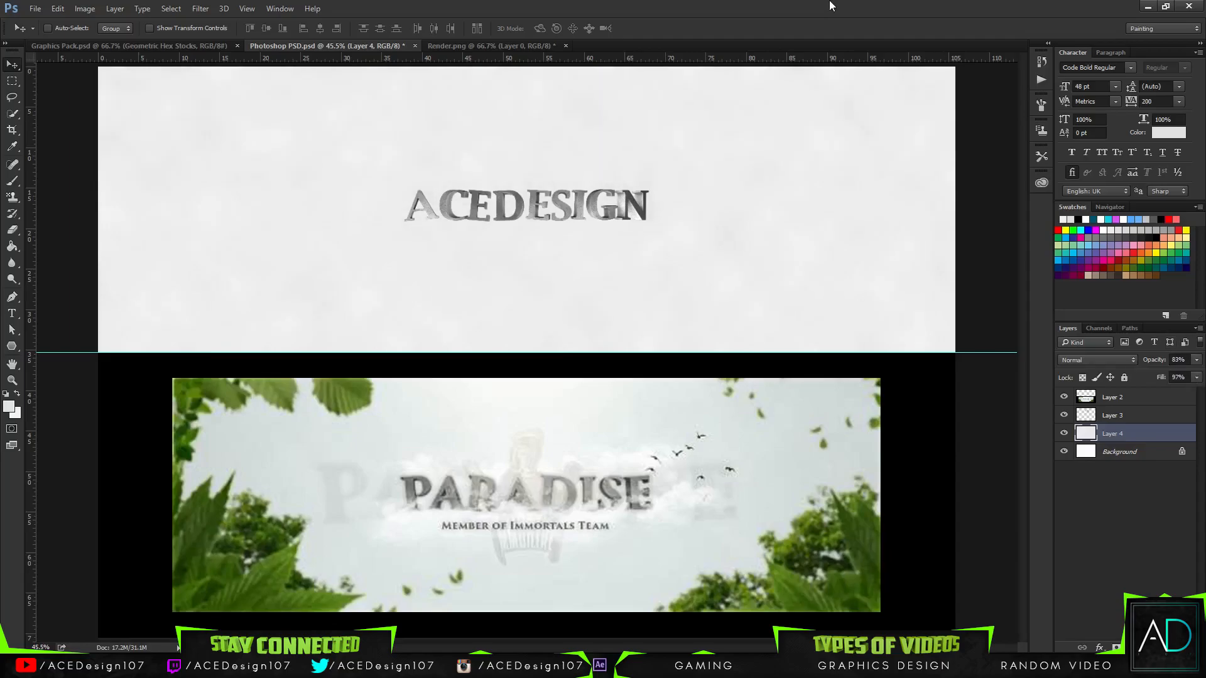
Rename Layer 3, which holds the ACEDESIGN lettering, as Text
left_click(1129, 452)
left_click(1107, 422)
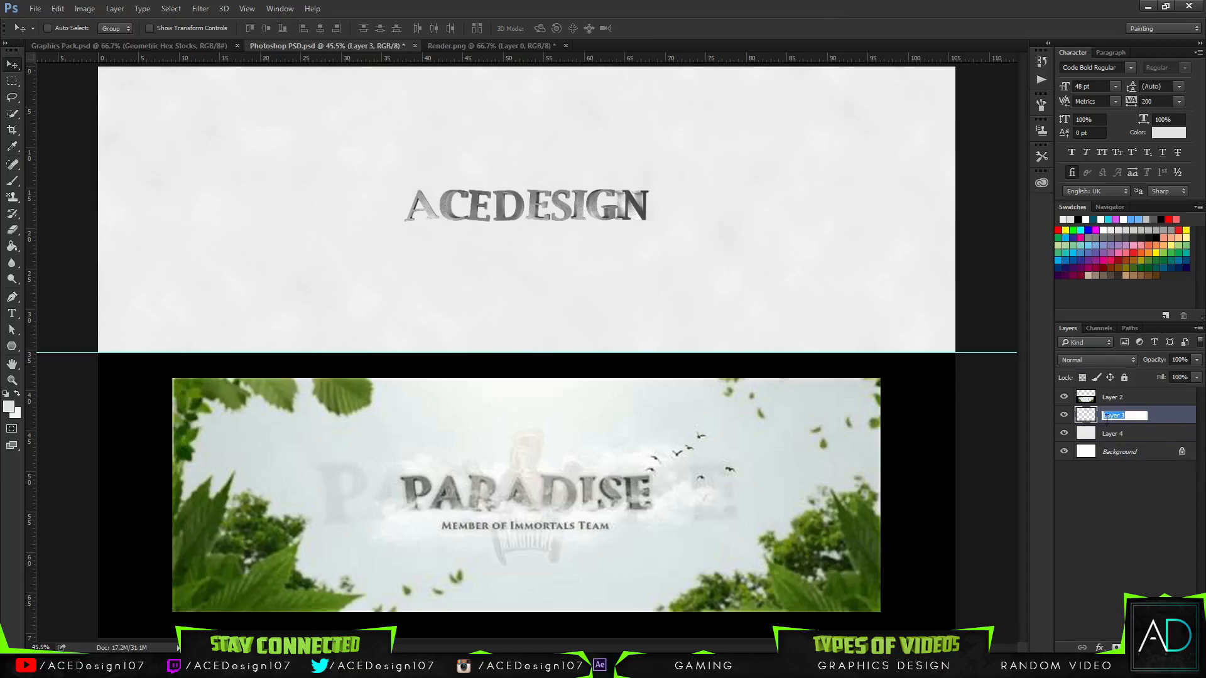
type("xt")
key("Return")
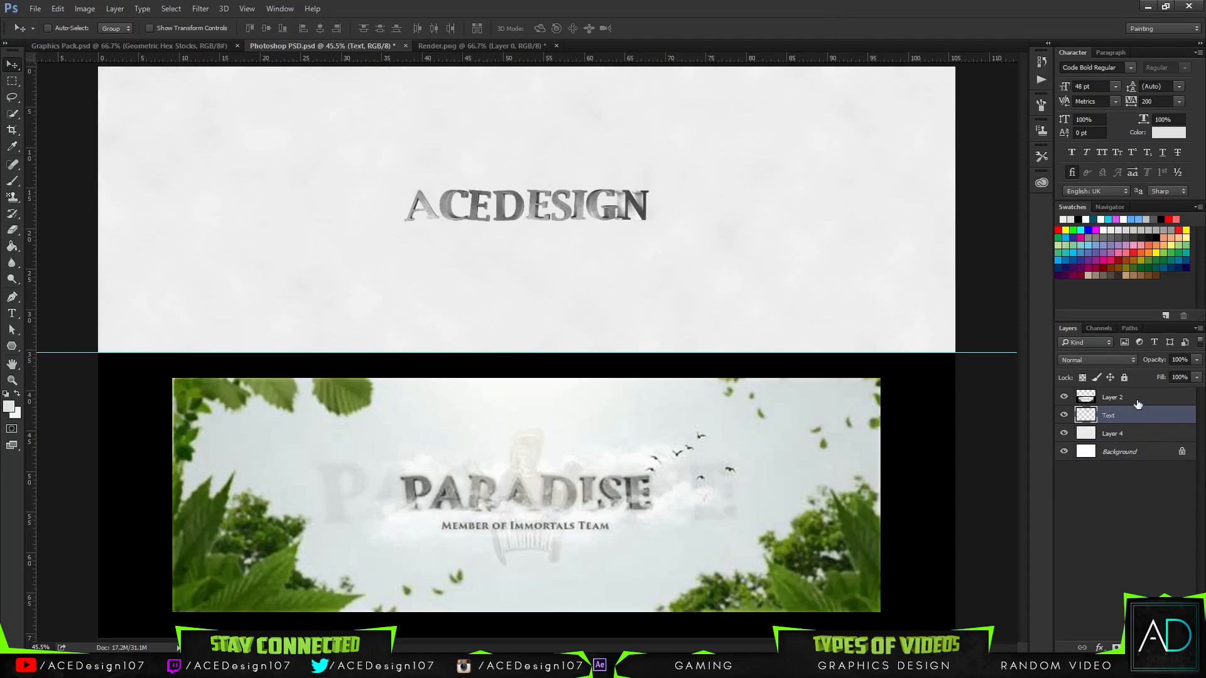
Lock Layer 2 completely and rename it as Preview
left_click(1138, 400)
left_click(1124, 378)
double_click(1110, 397)
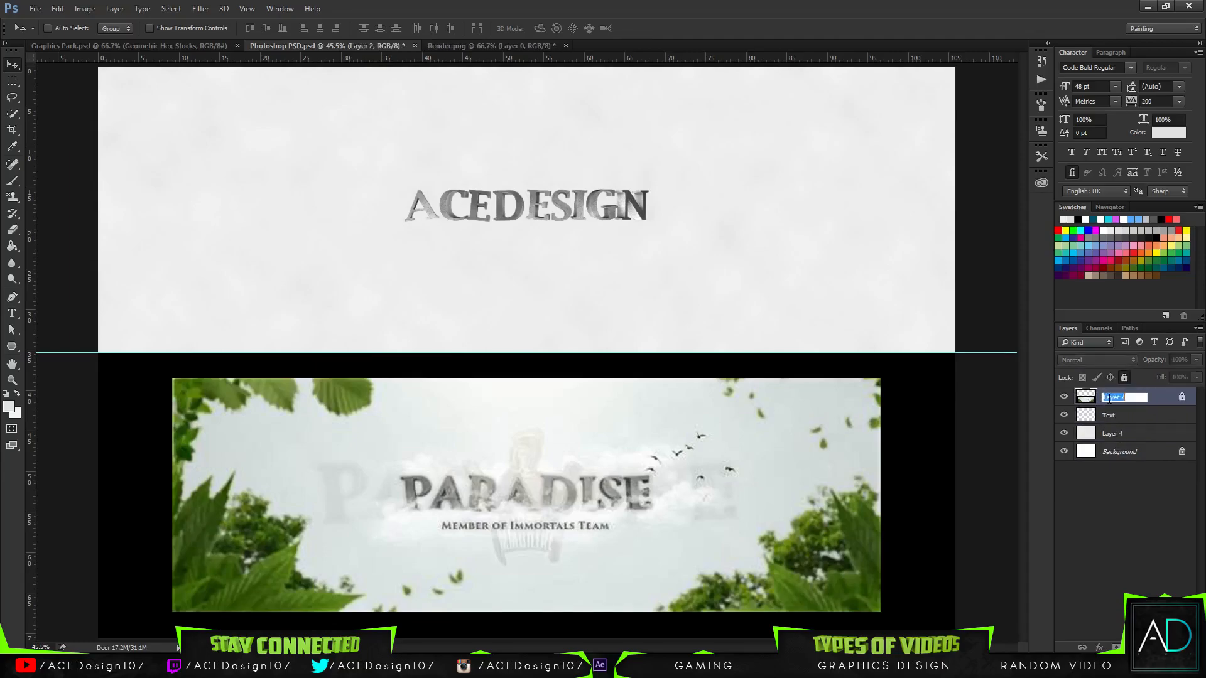
type("Preview")
key("Return")
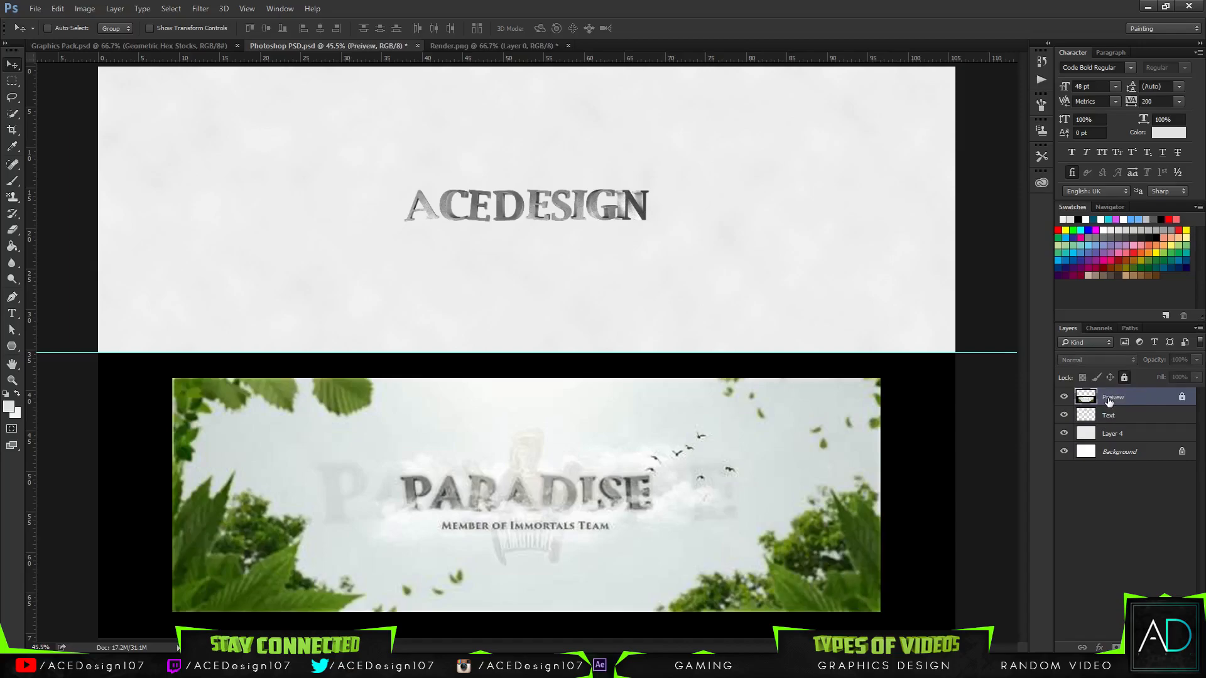
Look through the layer groups of Graphics Pack.psd for suitable banner graphics
left_click(118, 45)
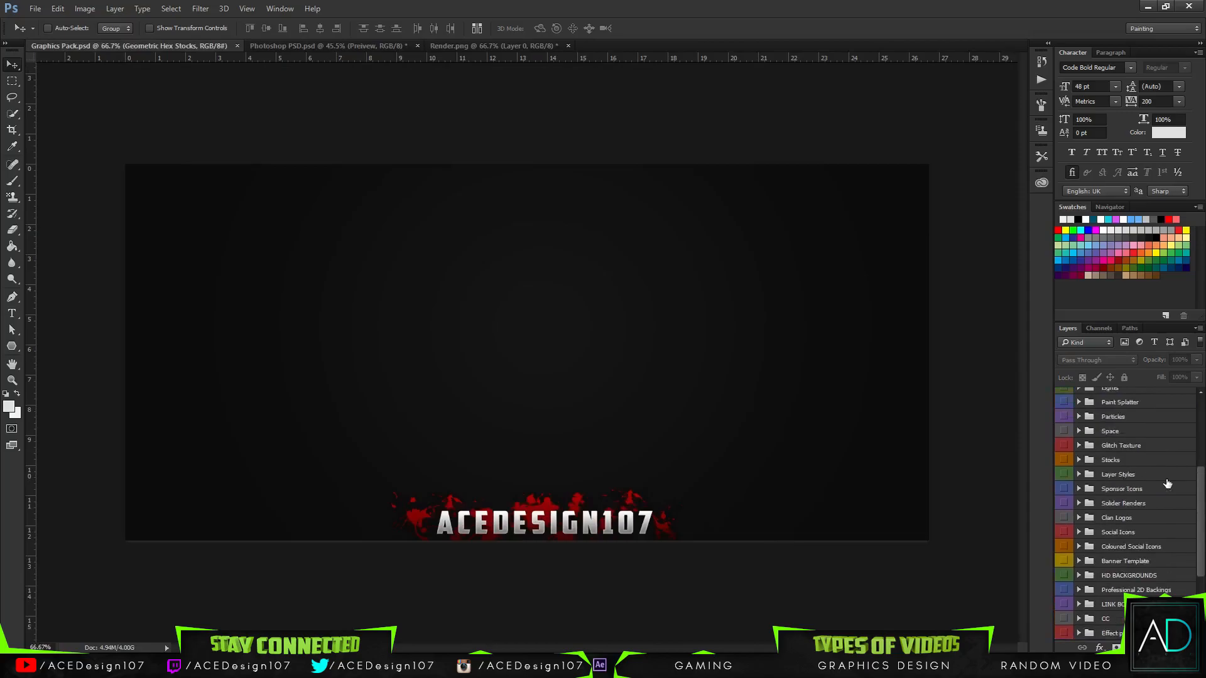
scroll(1162, 482, "up", 4)
left_click_drag(1203, 447, 1203, 596)
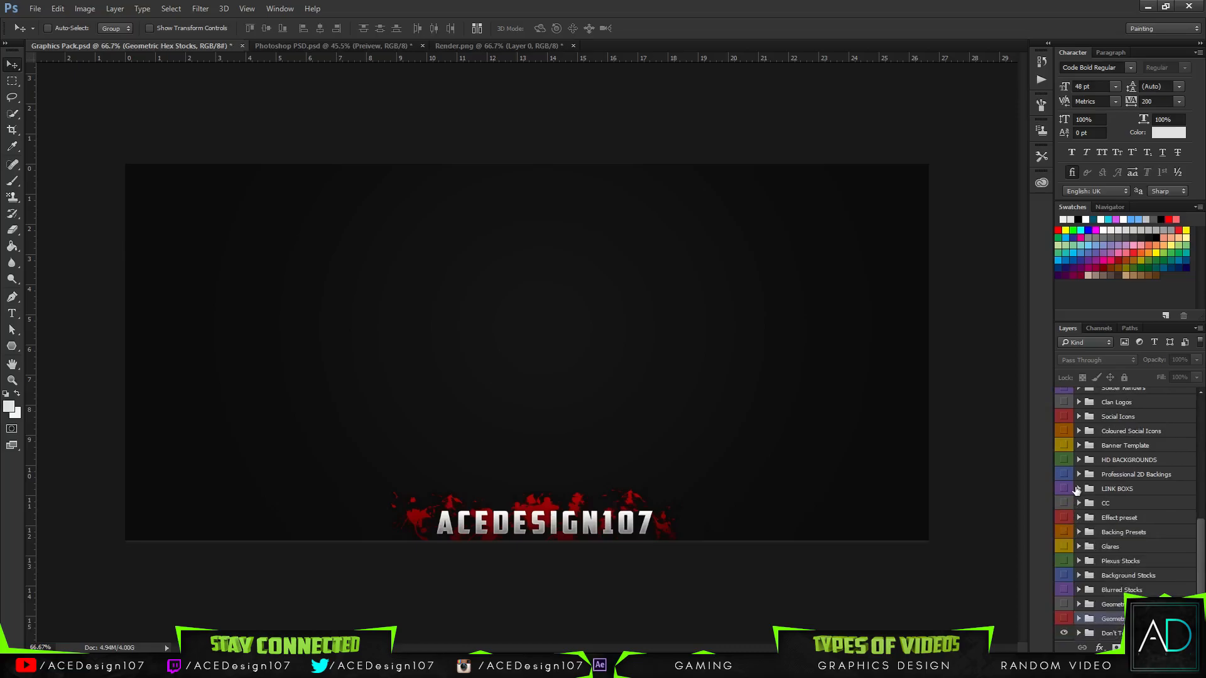
double_click(1078, 494)
left_click(1110, 88)
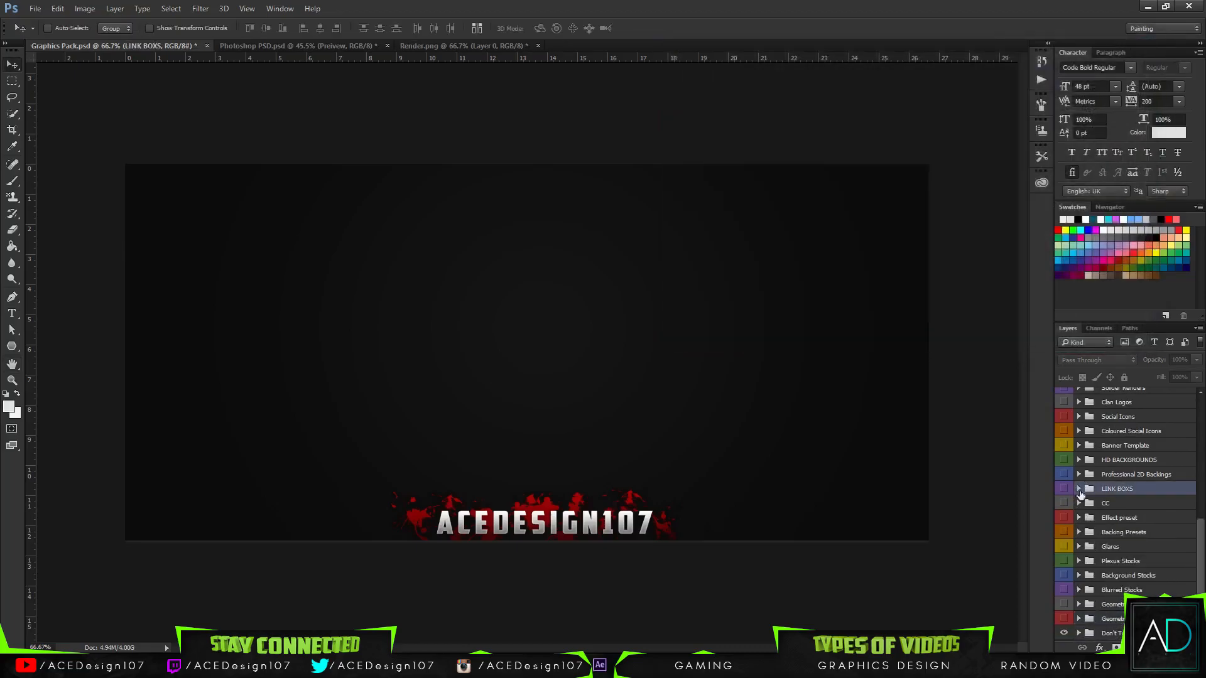
scroll(1103, 505, "up", 4)
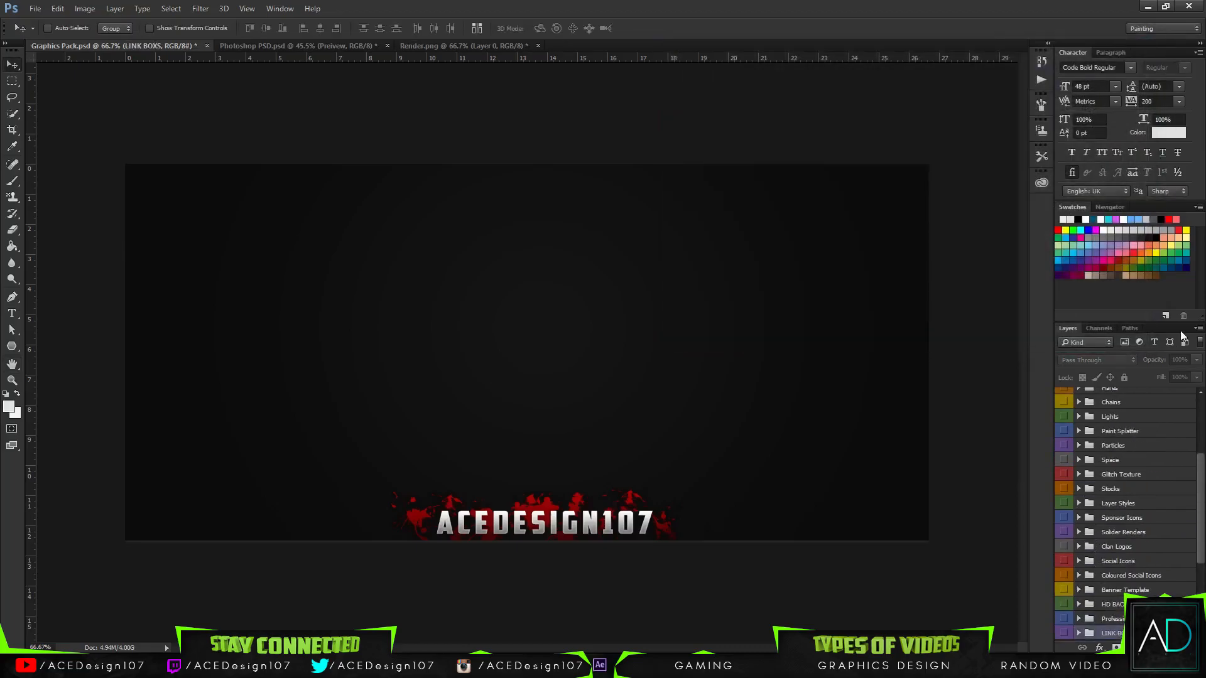
scroll(1101, 451, "up", 3)
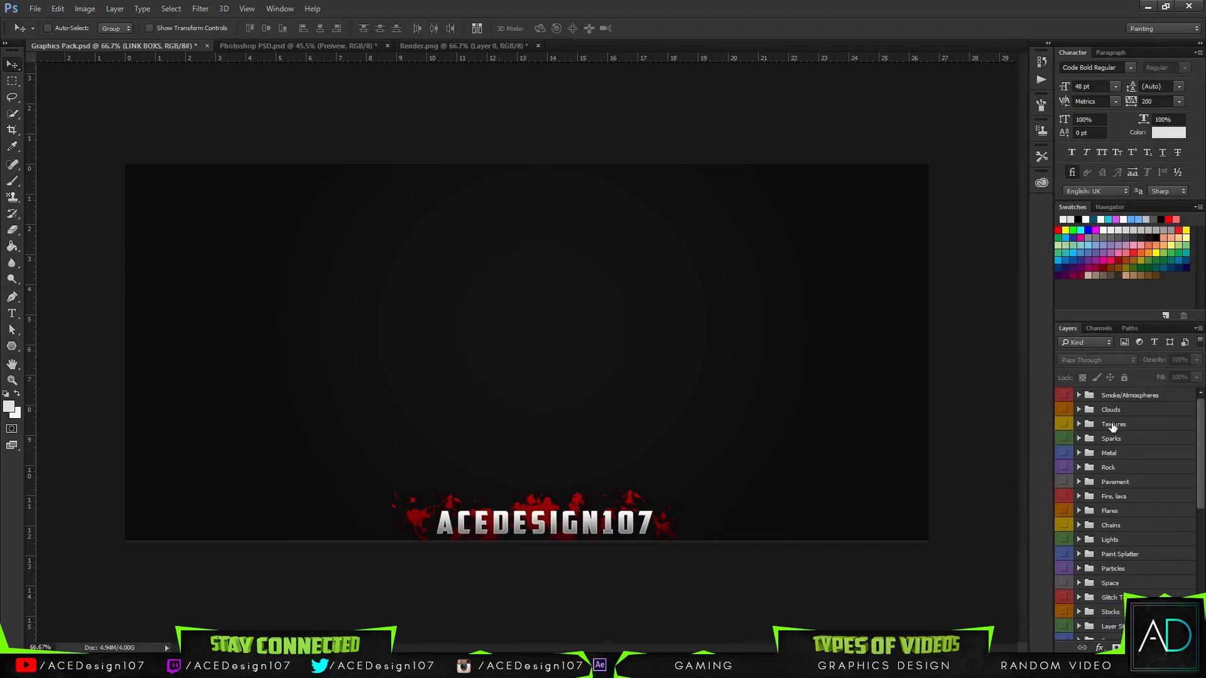
Turn on the Clouds group and preview its cloud layers one after another, hiding each again, and collapse the group
left_click(1115, 410)
left_click(1072, 410)
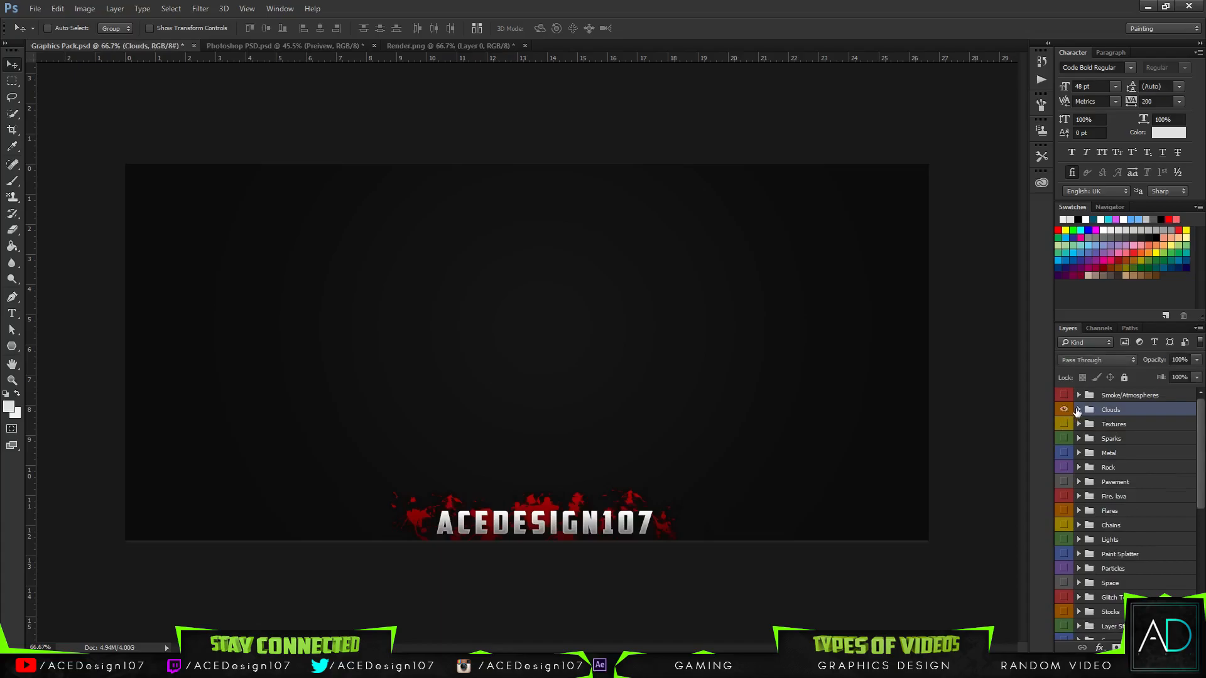
left_click(1078, 410)
left_click(1063, 440)
left_click(1064, 440)
left_click(1064, 469)
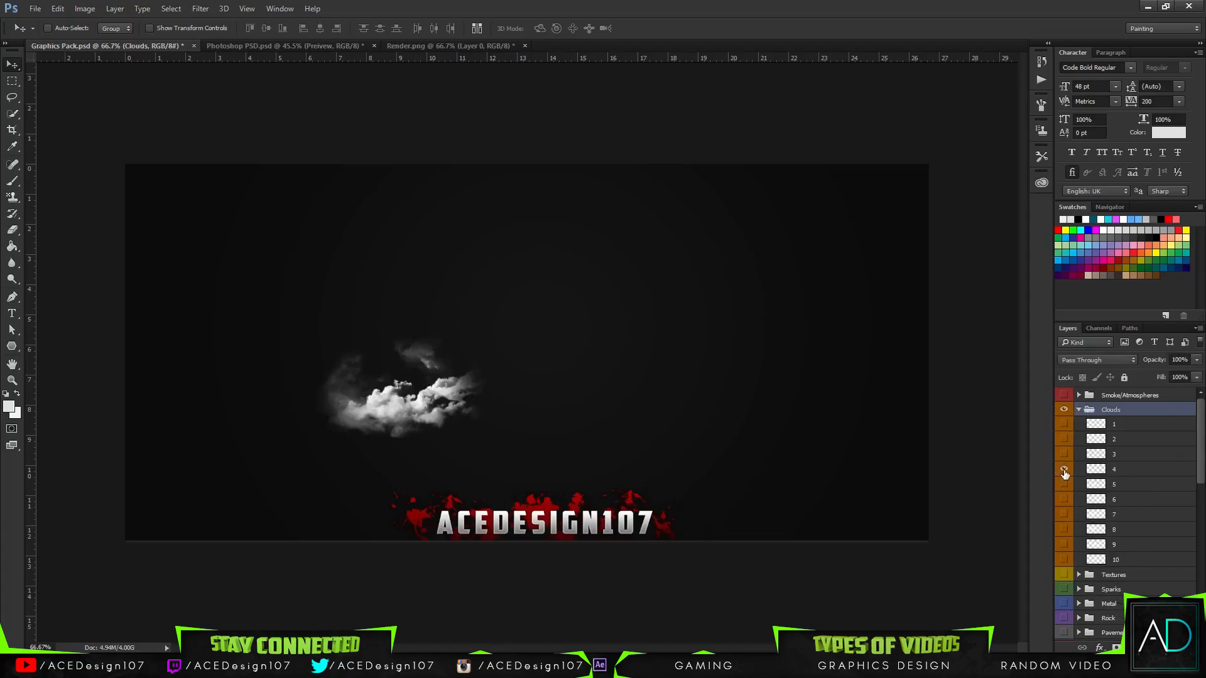
left_click(1064, 470)
left_click(1064, 485)
left_click(1064, 484)
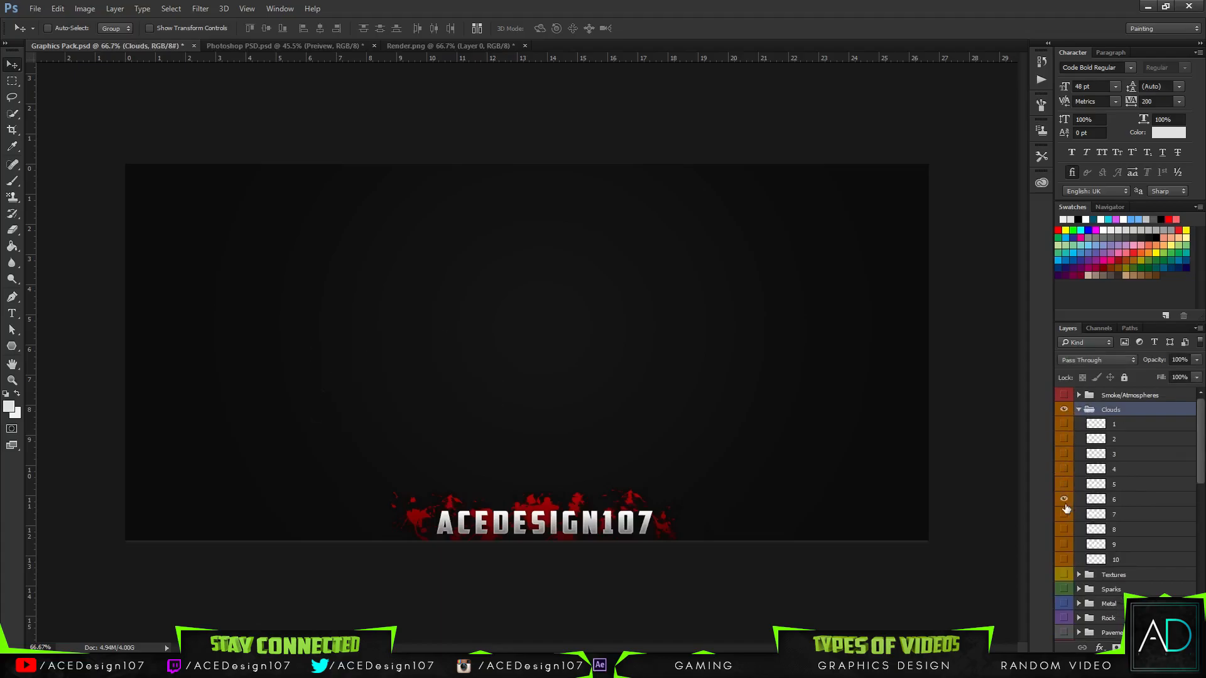
left_click(1064, 500)
left_click(1065, 501)
left_click(1065, 529)
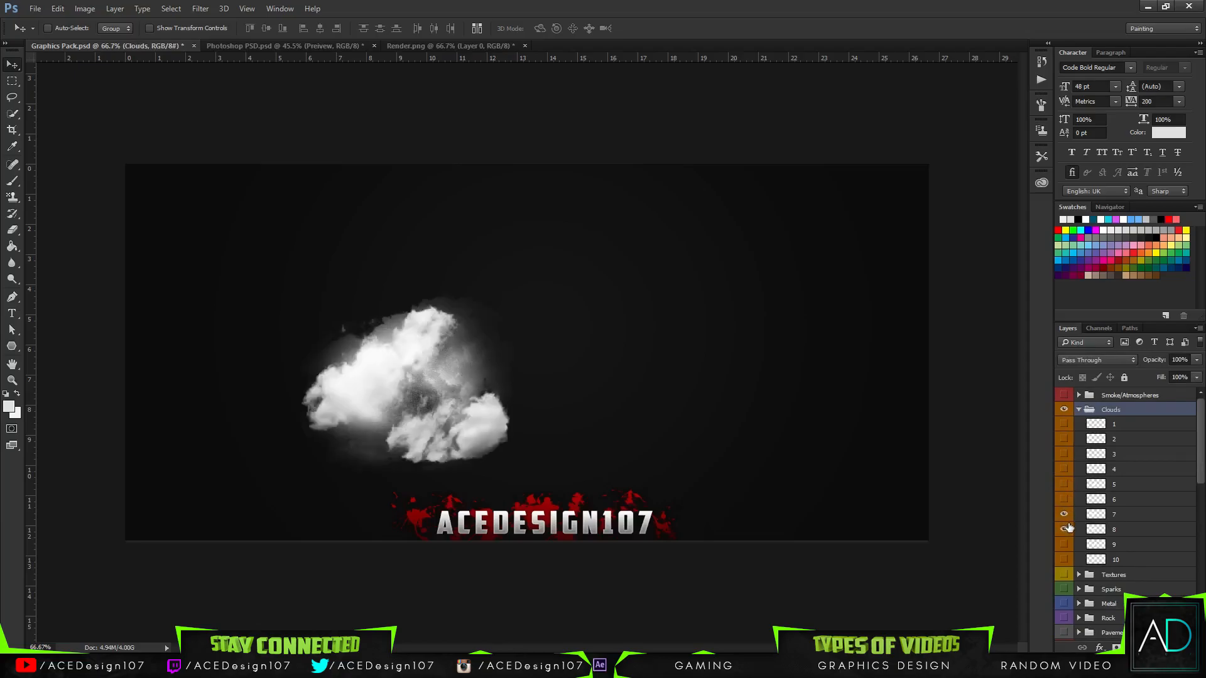
left_click(1064, 514)
left_click(1064, 545)
left_click(1064, 545)
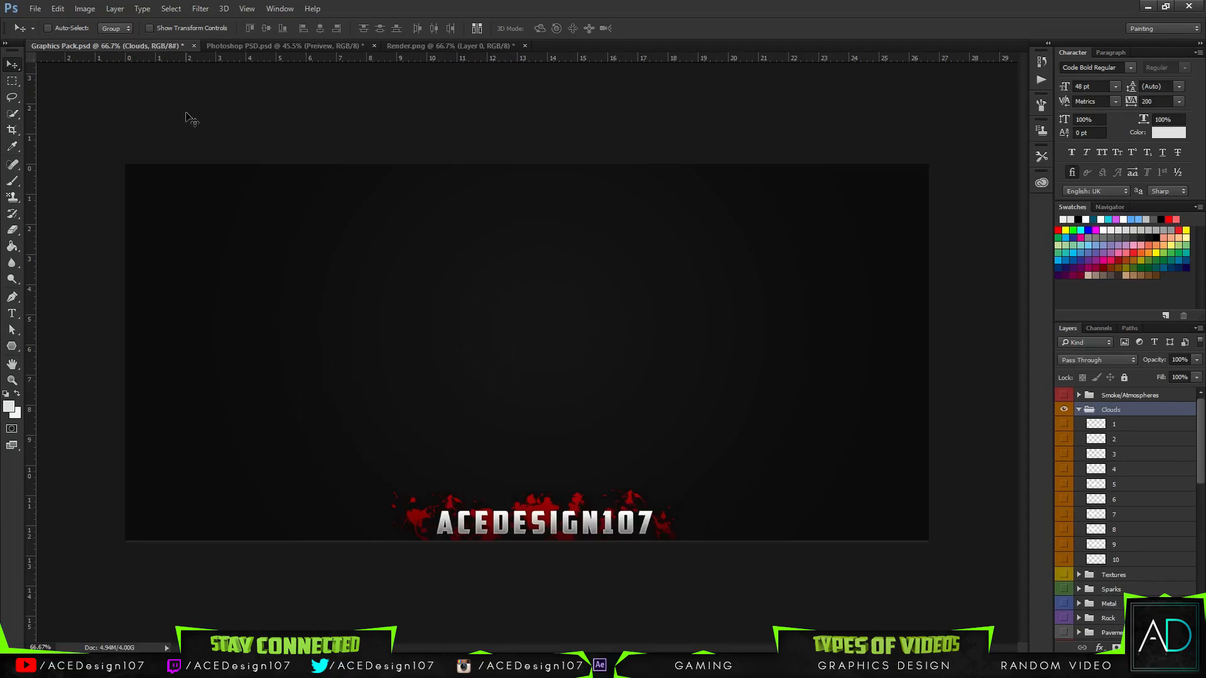
left_click(1079, 410)
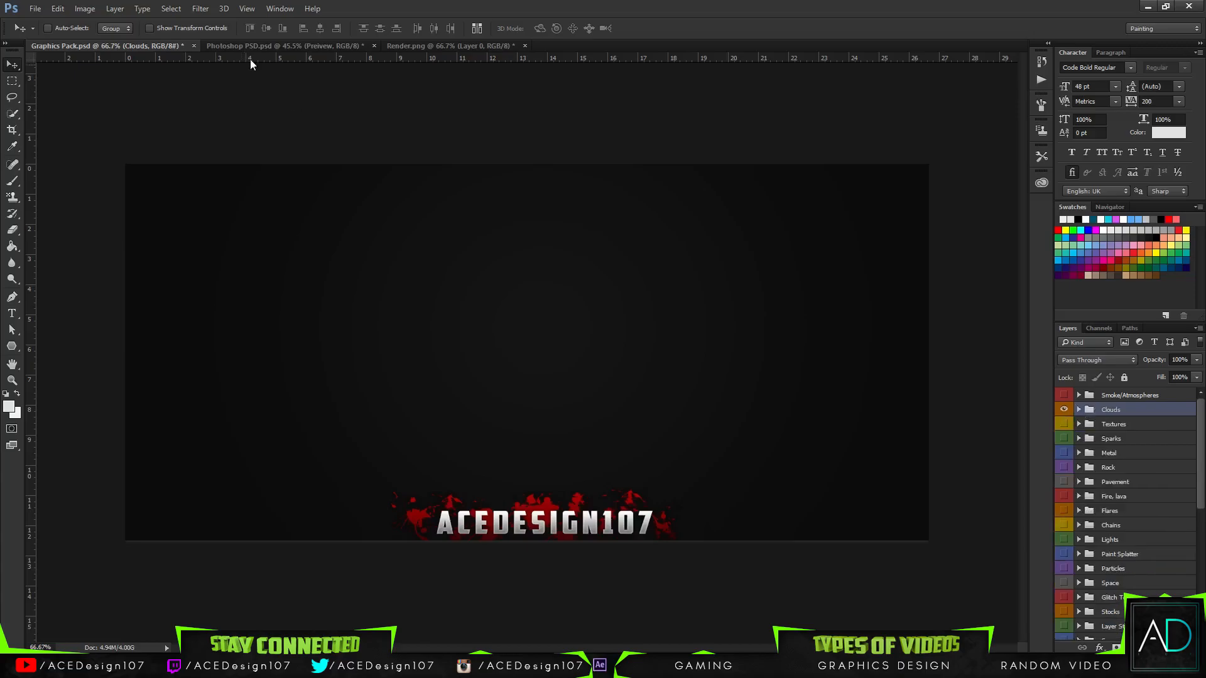
Return to Photoshop PSD.psd and open all the files, from birds.png to tree.png, in the Greenage PNG folder
left_click(295, 47)
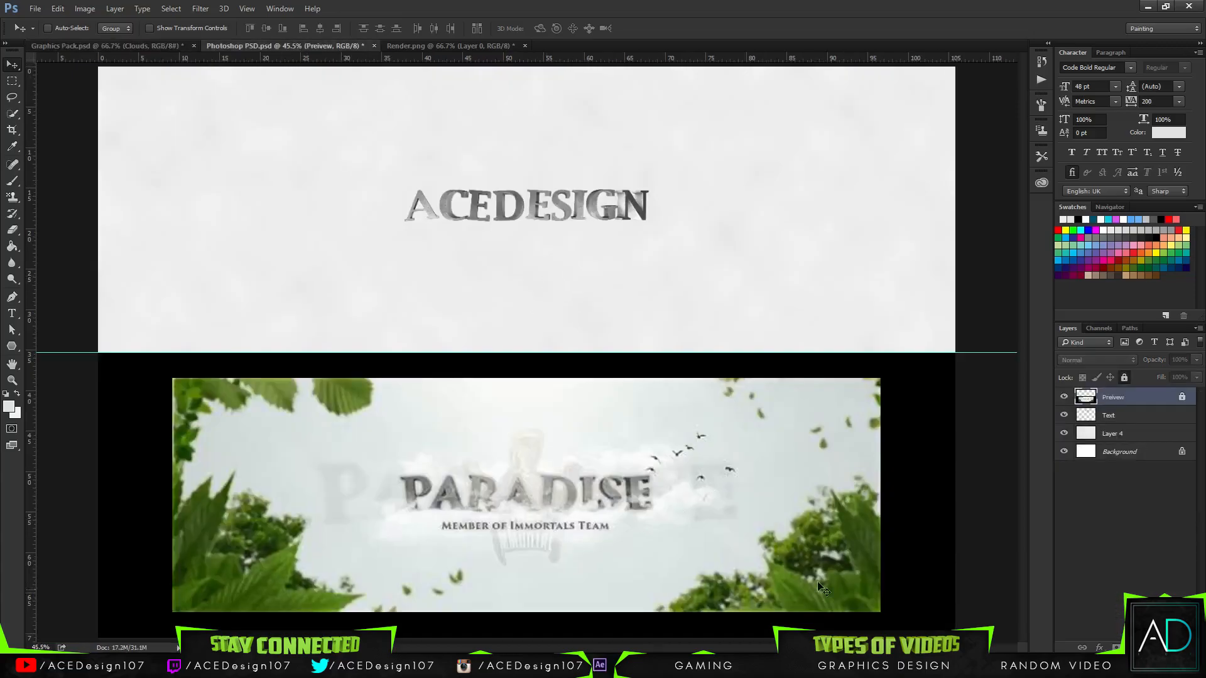
left_click(35, 8)
left_click(47, 36)
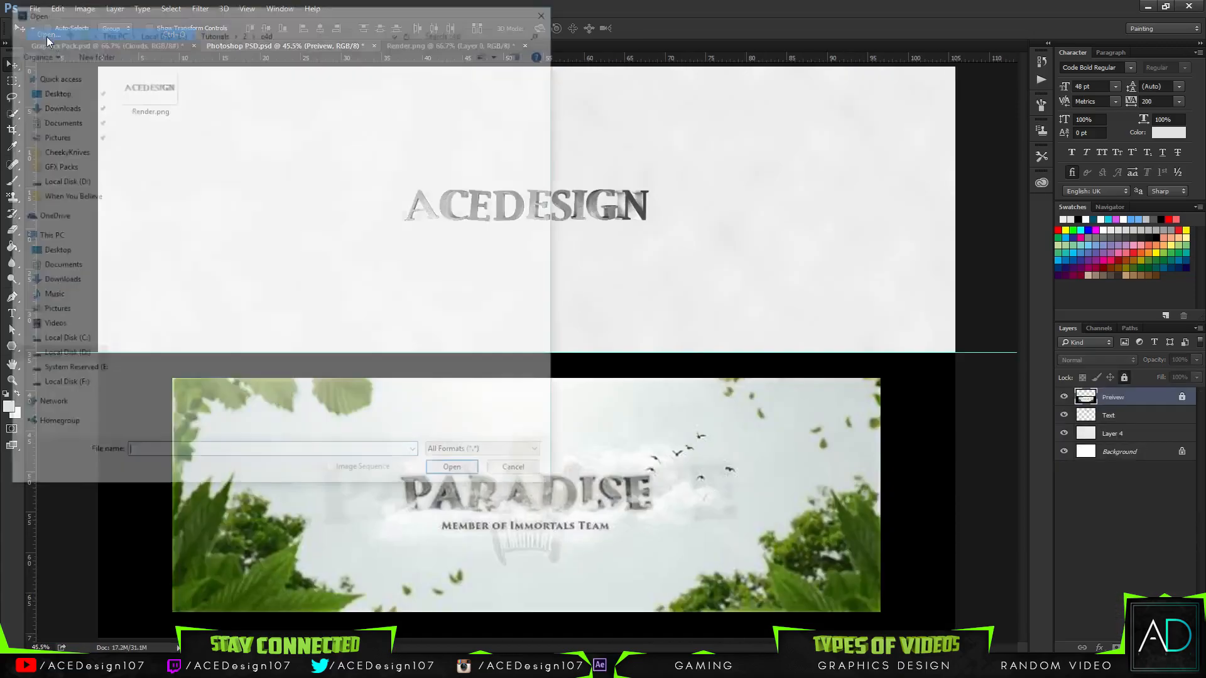
left_click(245, 30)
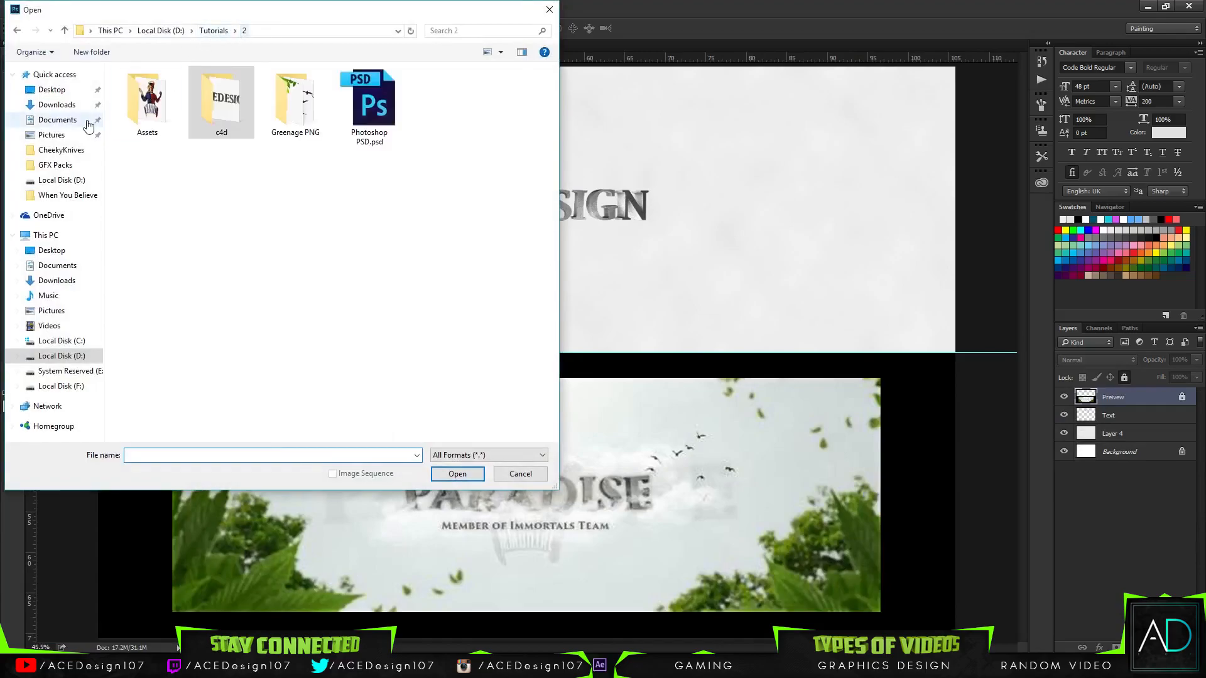
double_click(283, 123)
left_click(517, 104)
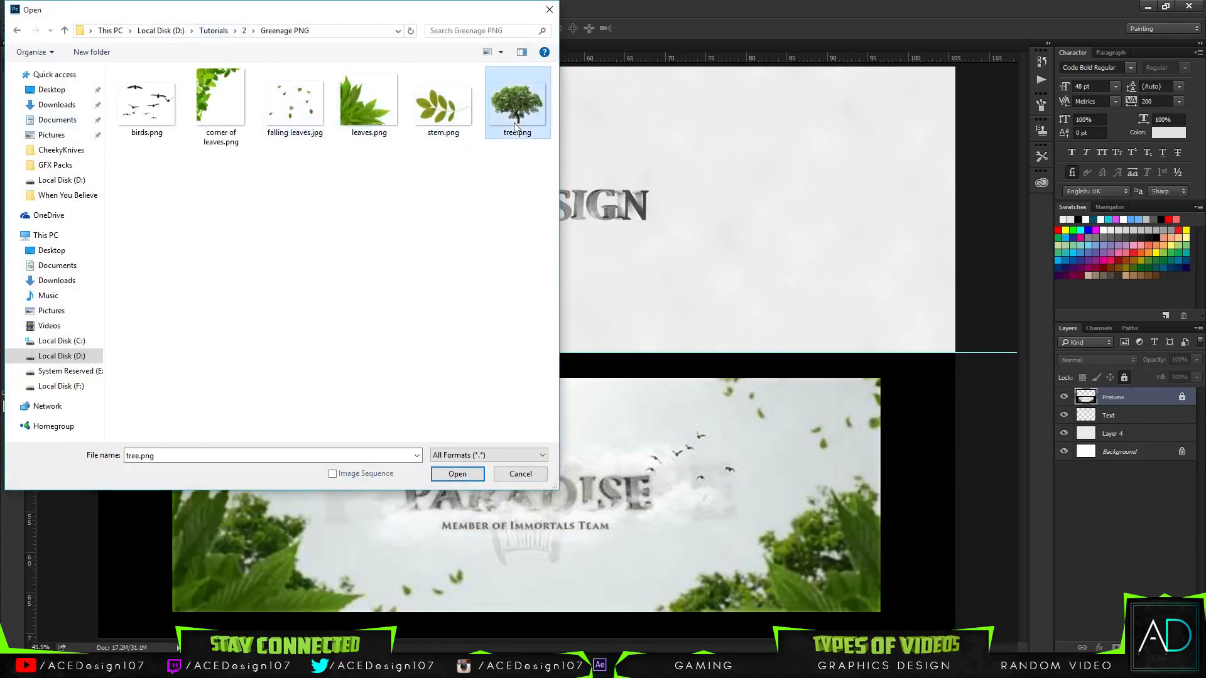
left_click(146, 104, "shift")
left_click(464, 475)
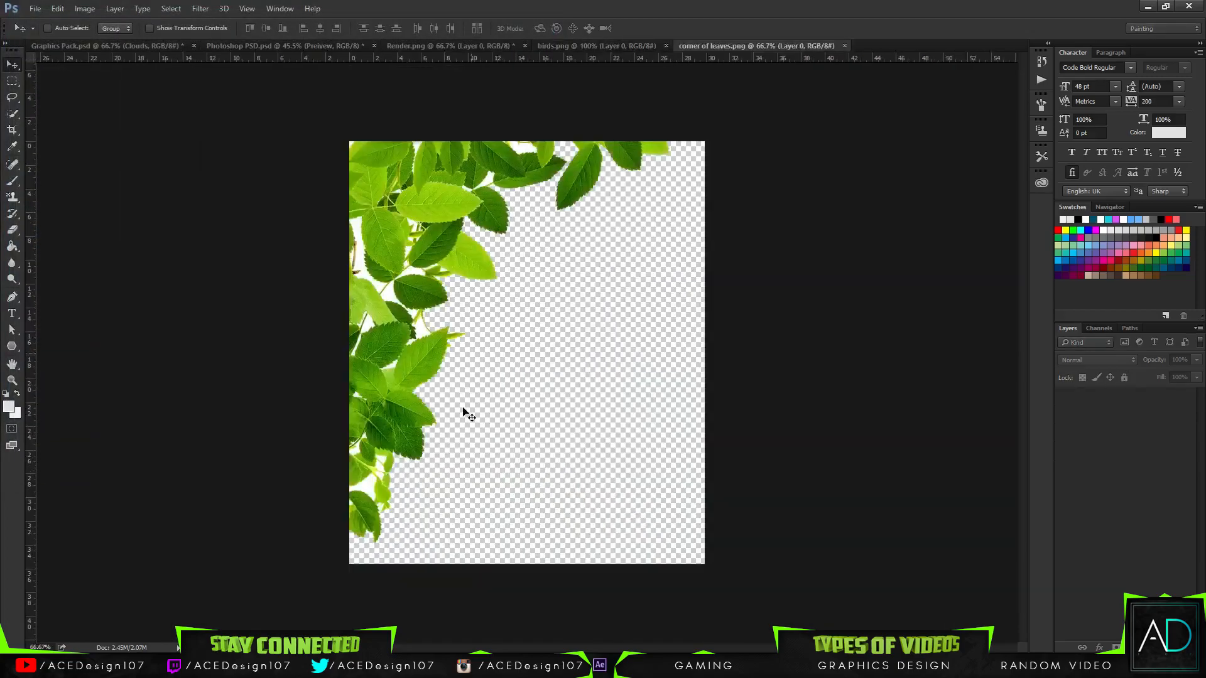
left_click(606, 255)
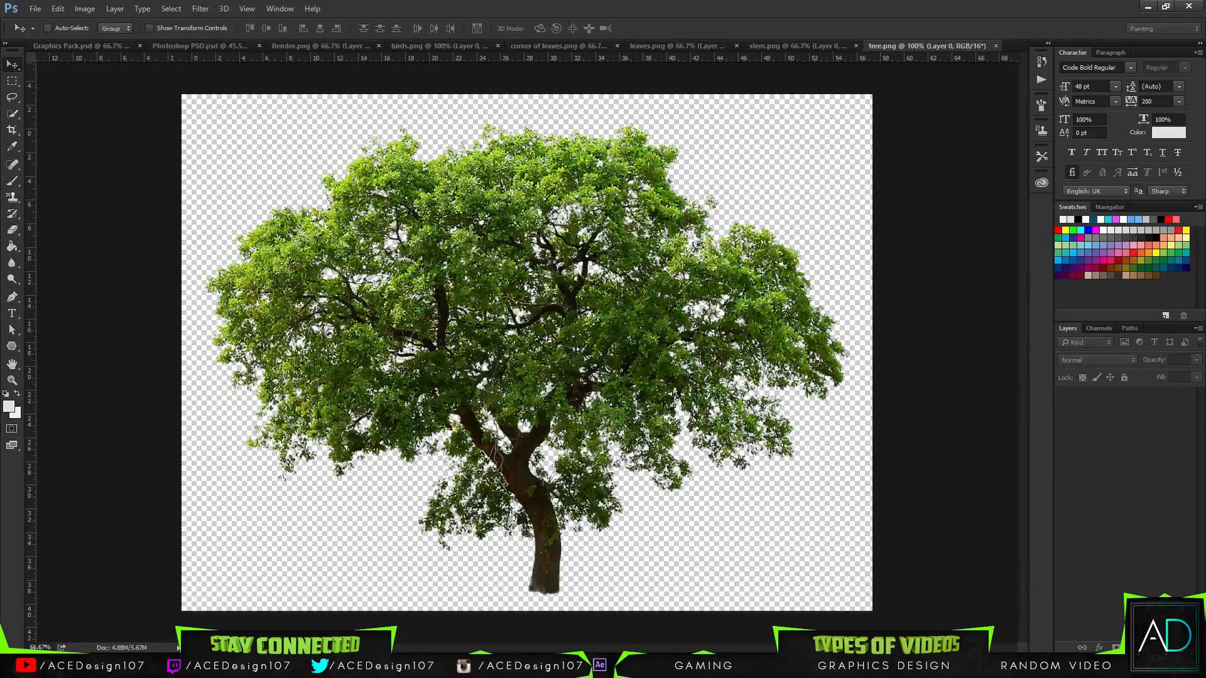
Copy the tree from tree.png into Photoshop PSD.psd and place its layer directly below the Preview layer
left_click_drag(205, 44, 914, 356)
left_click(604, 260)
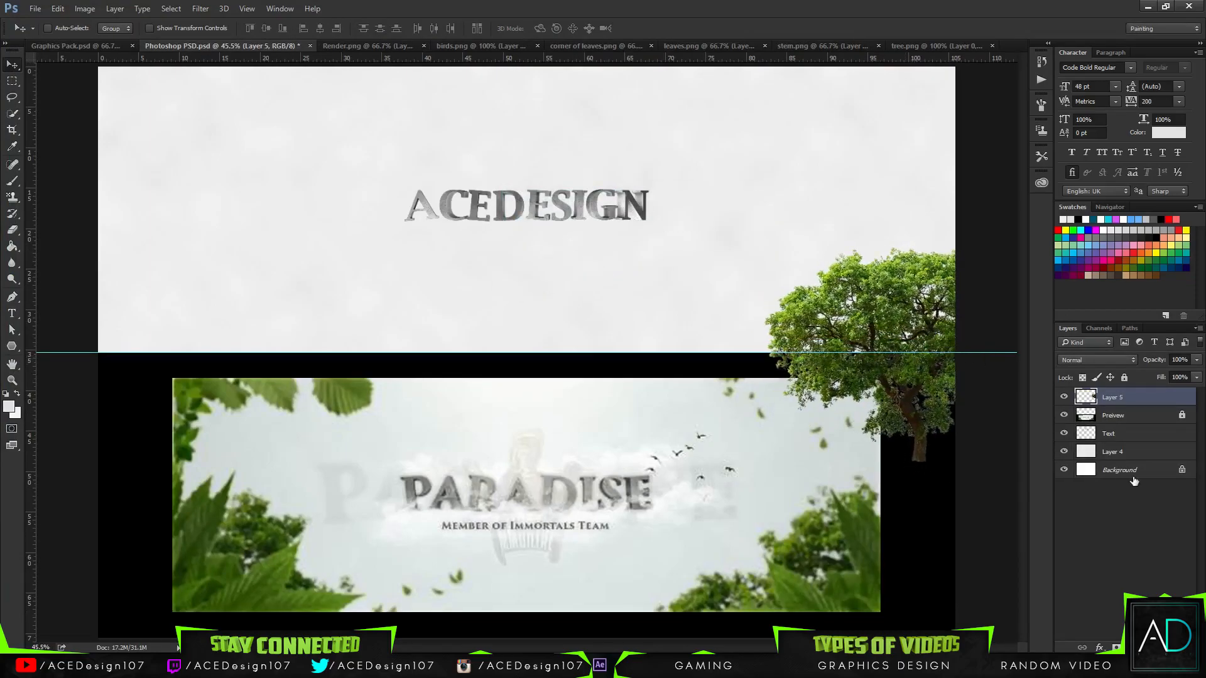
left_click_drag(1129, 410, 1127, 424)
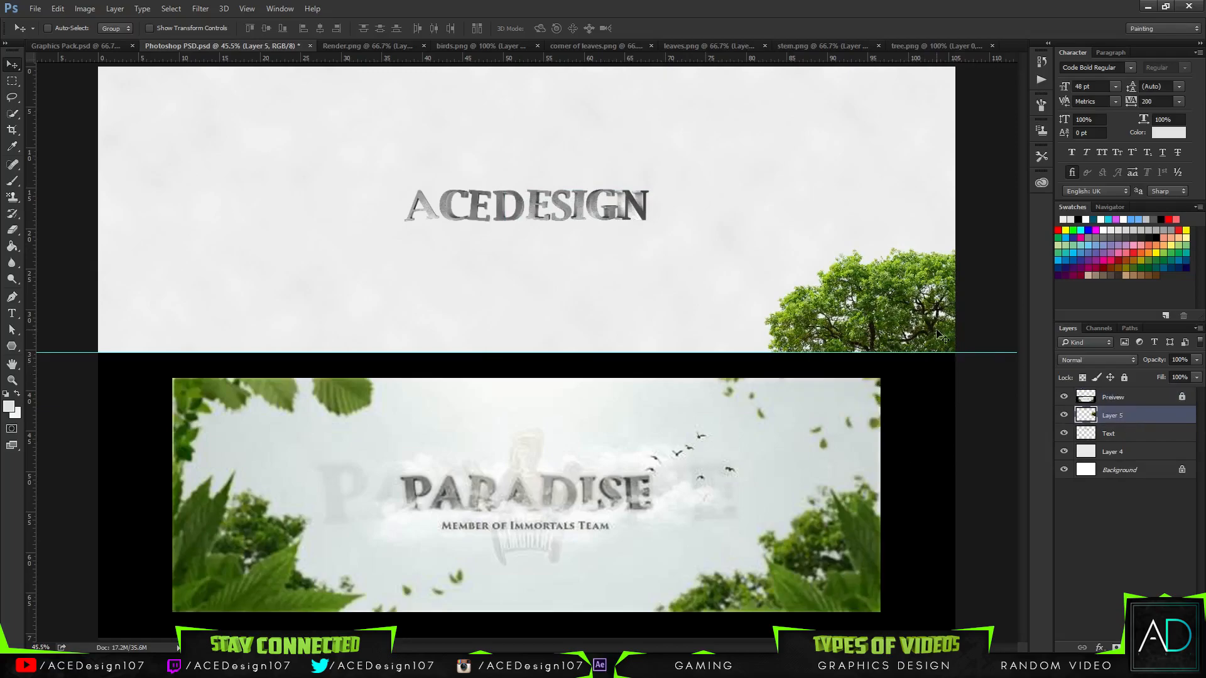
Enlarge the tree proportionally and position it so part of its crown fills the lower right corner of the upper banner
left_click_drag(906, 321, 851, 293)
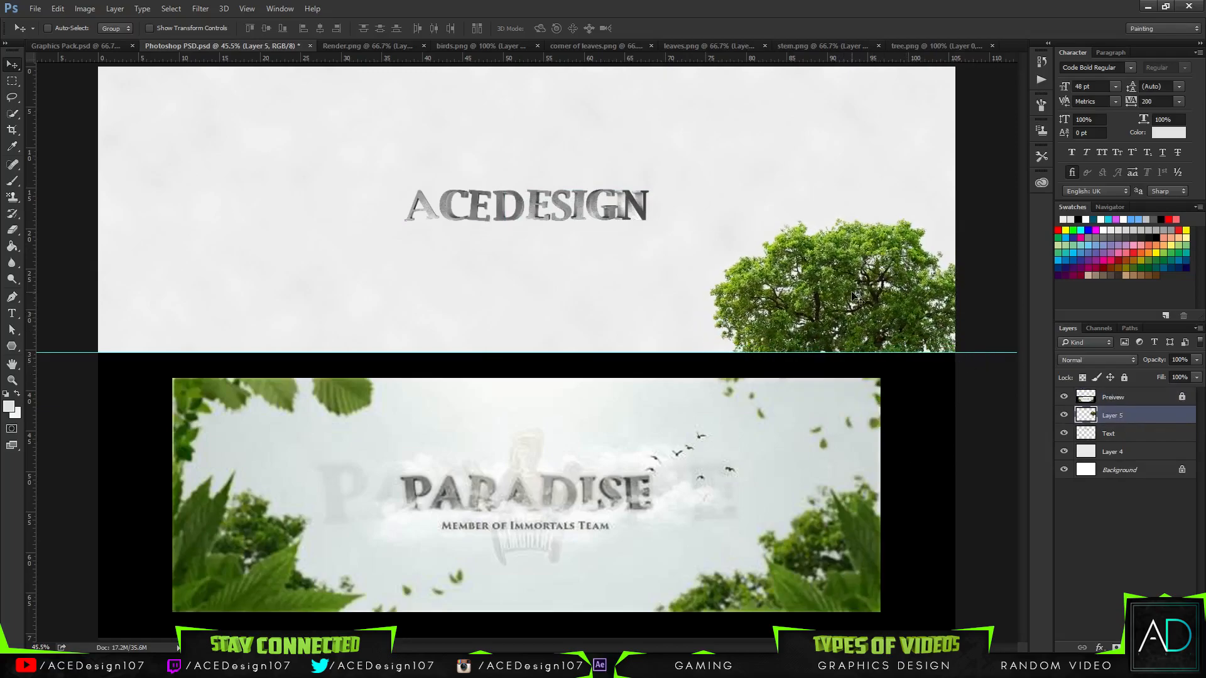
key("ctrl+t")
left_click_drag(1002, 205, 994, 313)
left_click_drag(808, 317, 899, 302)
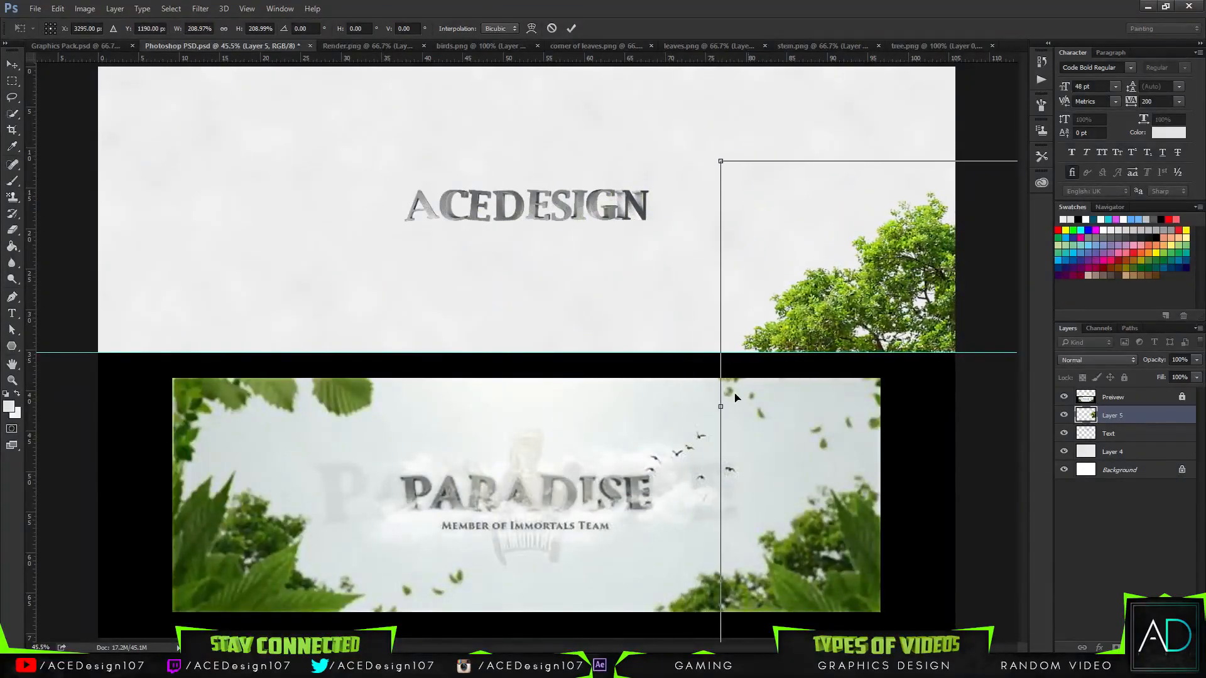
left_click_drag(718, 164, 573, 84)
left_click_drag(778, 221, 799, 293)
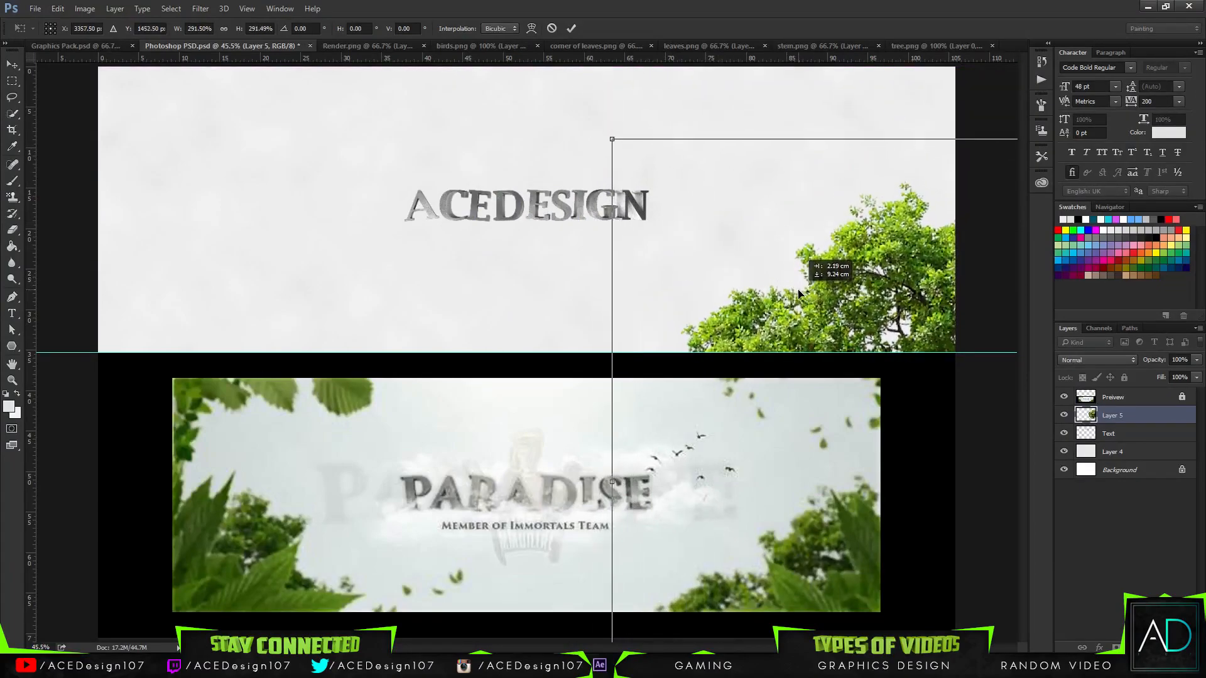
left_click_drag(612, 143, 525, 96)
left_click_drag(725, 215, 759, 254)
key("Return")
mouse_move(861, 268)
left_mouse_down()
mouse_move(864, 314)
mouse_move(859, 257)
mouse_move(852, 272)
left_mouse_up()
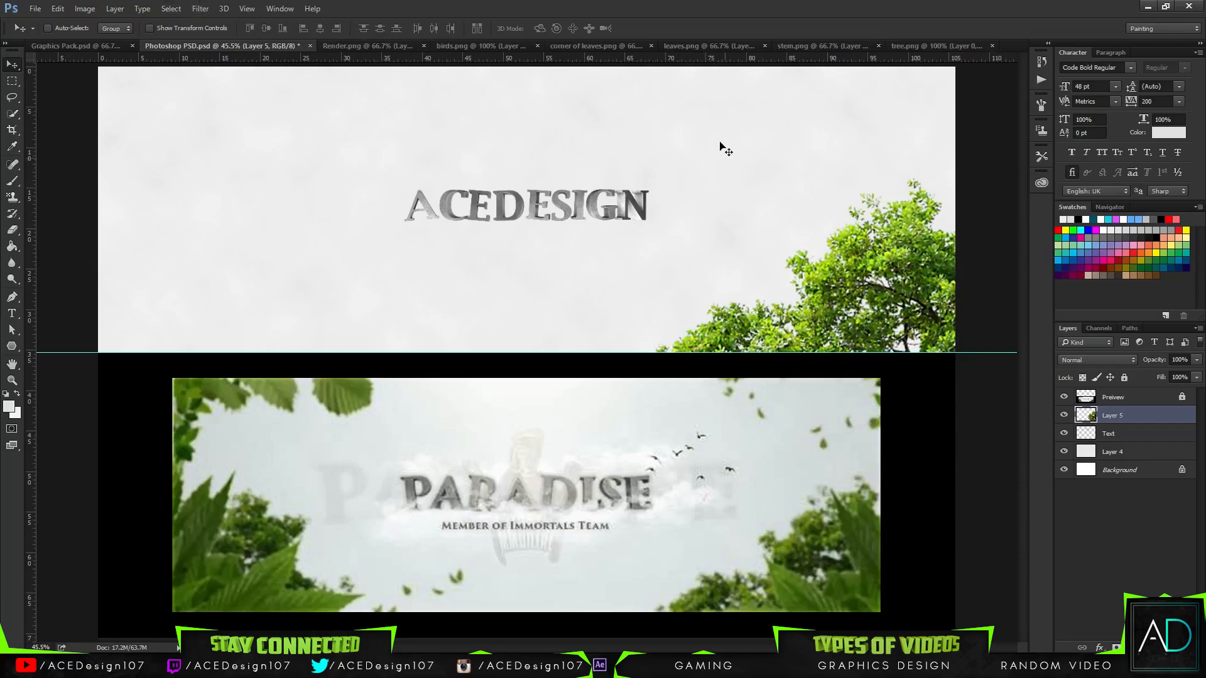
Duplicate the tree, flip the copy horizontally and position it in the lower left corner of the upper banner
key("ctrl+j")
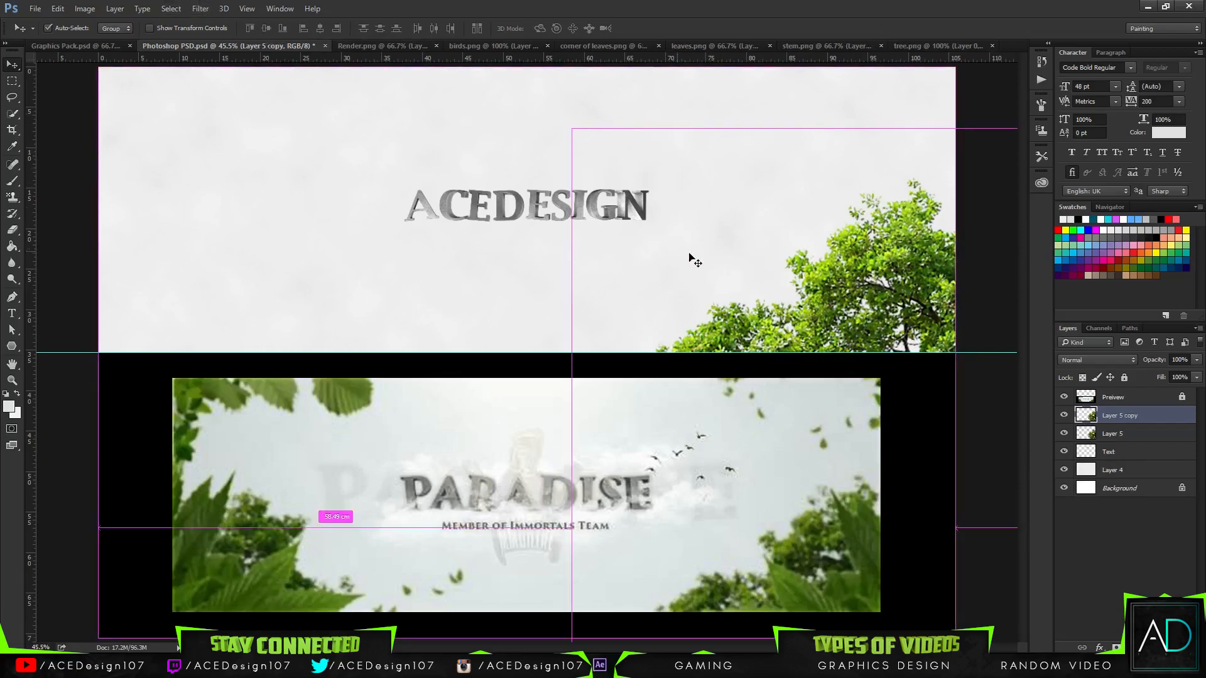
key("ctrl+t")
right_click(811, 289)
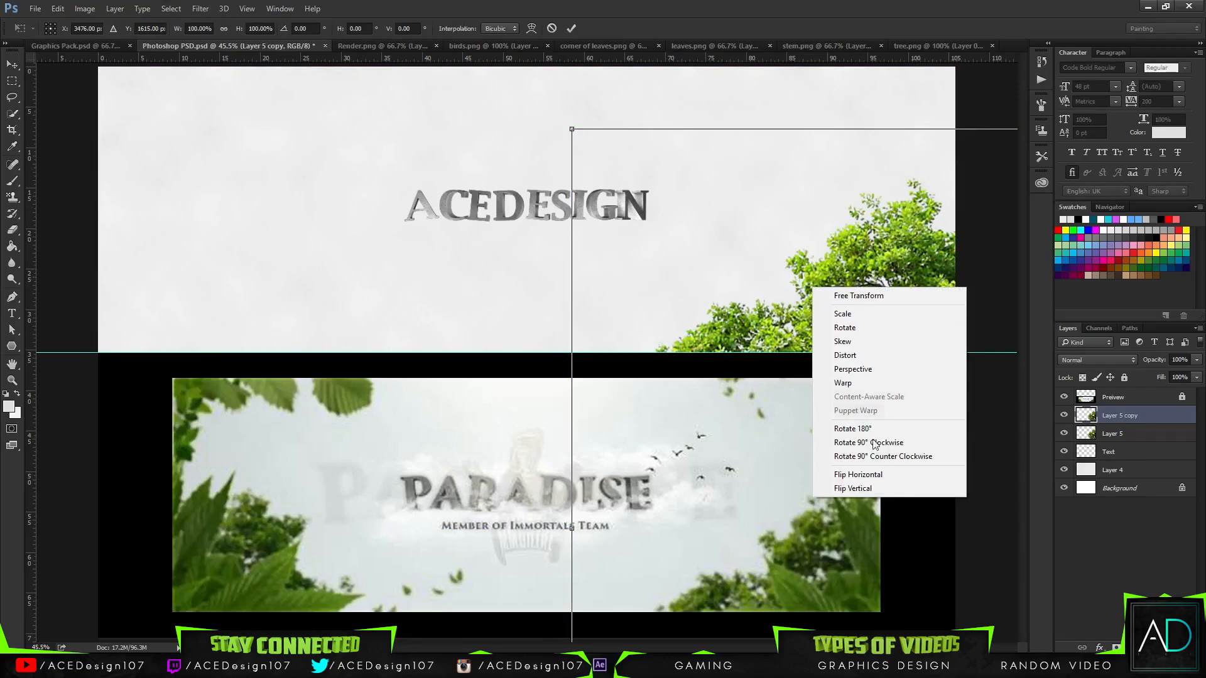
left_click(880, 476)
left_click_drag(858, 279, 119, 301)
mouse_move(346, 273)
left_mouse_down()
mouse_move(329, 287)
mouse_move(324, 270)
left_mouse_up()
mouse_move(225, 278)
left_mouse_down()
mouse_move(208, 277)
mouse_move(223, 275)
left_mouse_up()
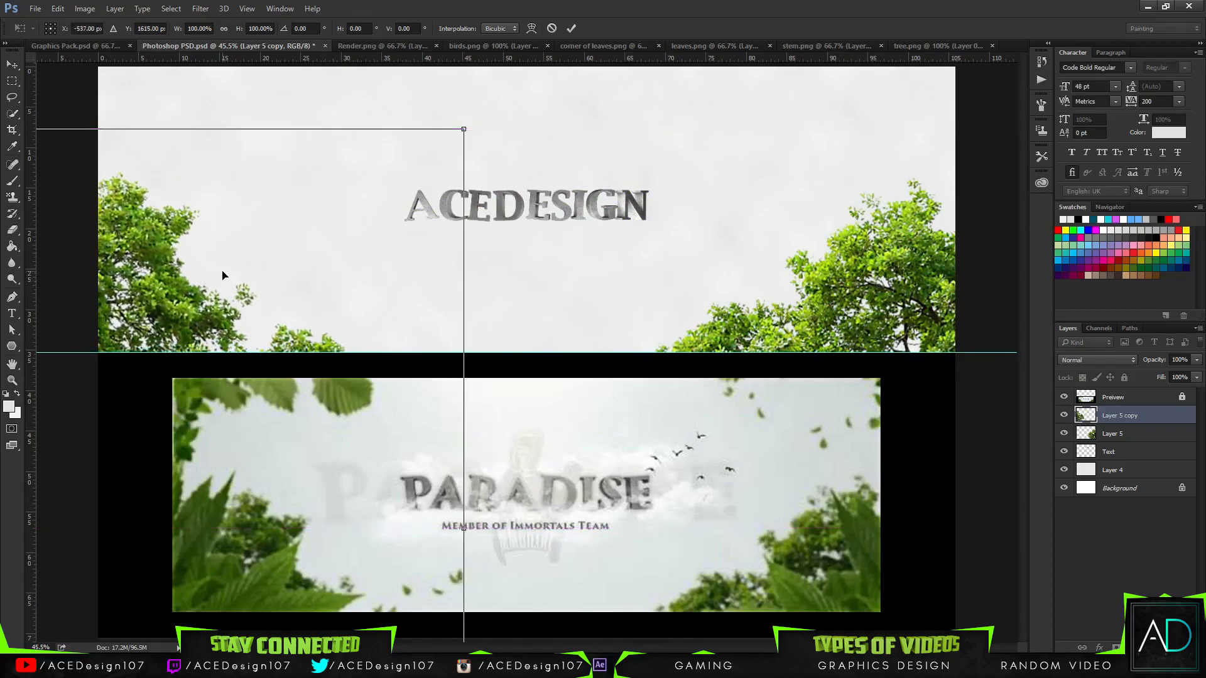
key("Return")
Copy the leaves from leaves.png into the upper banner's lower left corner and shift the left tree slightly to the right
left_click(695, 49)
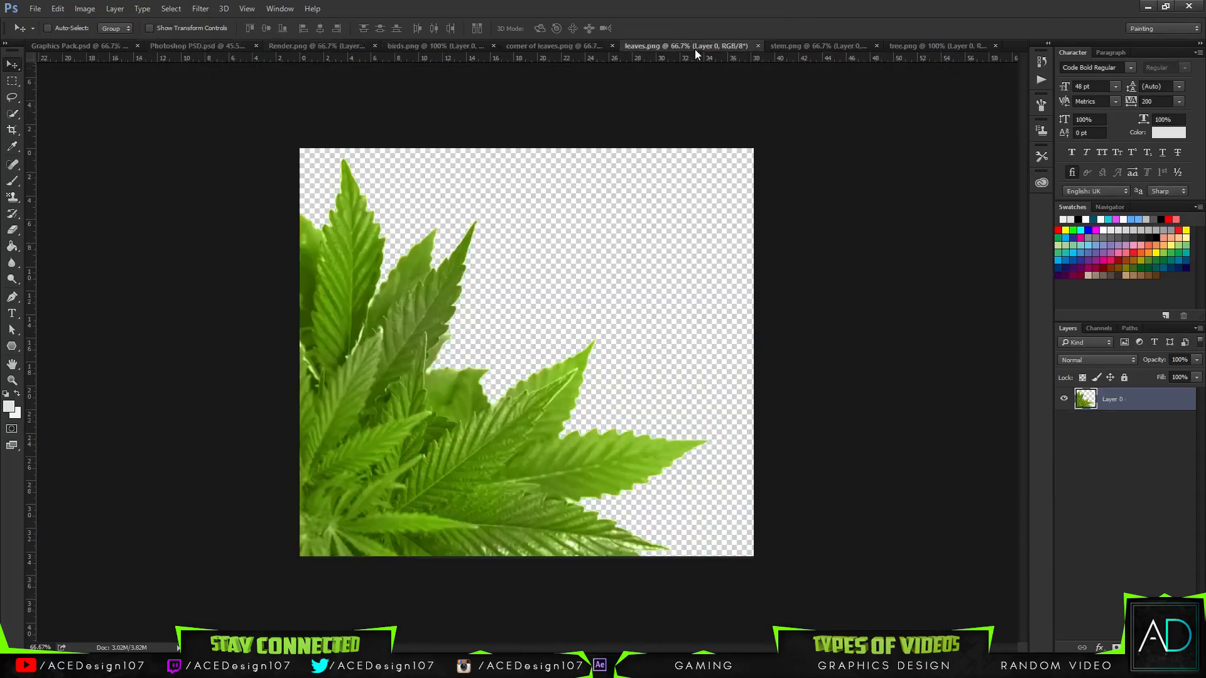
left_click_drag(419, 314, 263, 235)
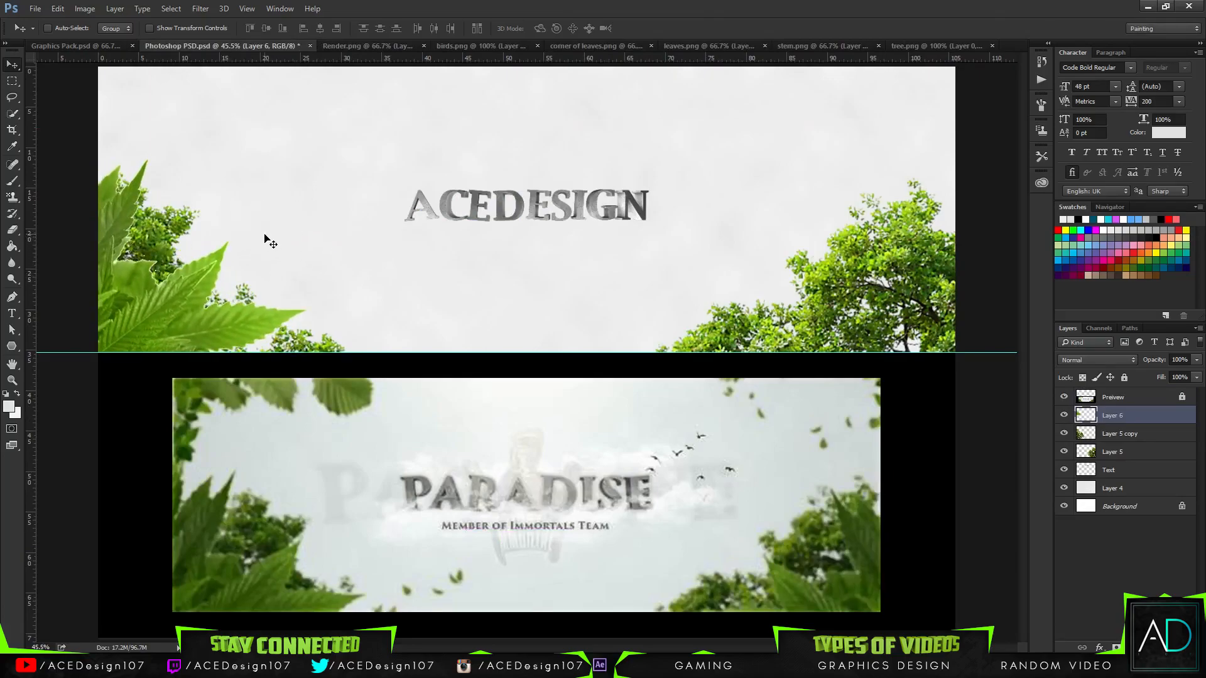
left_click(1121, 433)
mouse_move(274, 323)
left_mouse_down()
mouse_move(297, 319)
mouse_move(281, 318)
left_mouse_up()
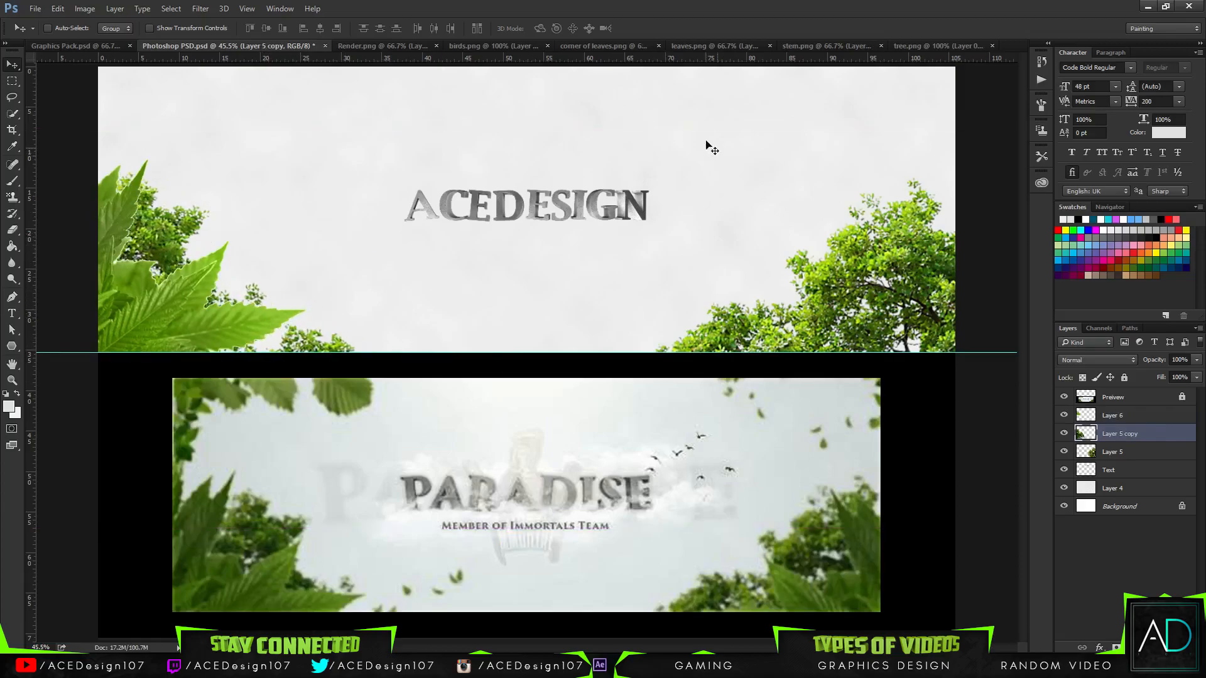
Close leaves.png and copy the stem from stem.png into Photoshop PSD.psd
left_click(707, 45)
left_click(579, 47)
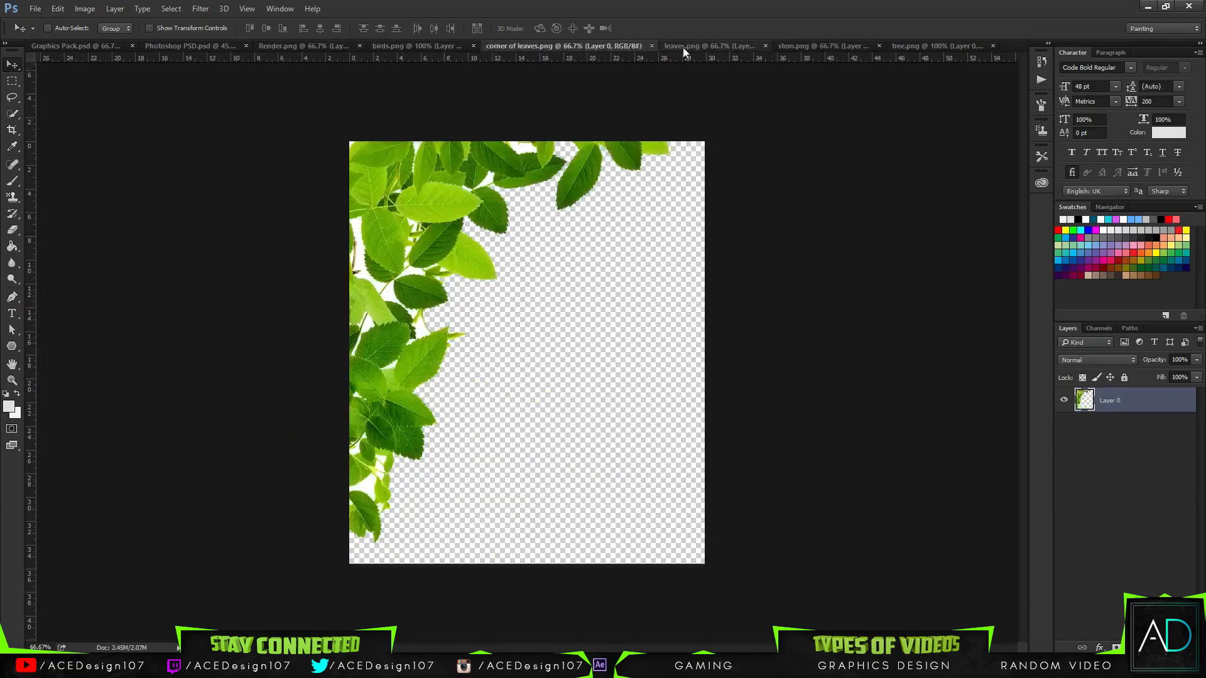
left_click(712, 49)
left_click(757, 46)
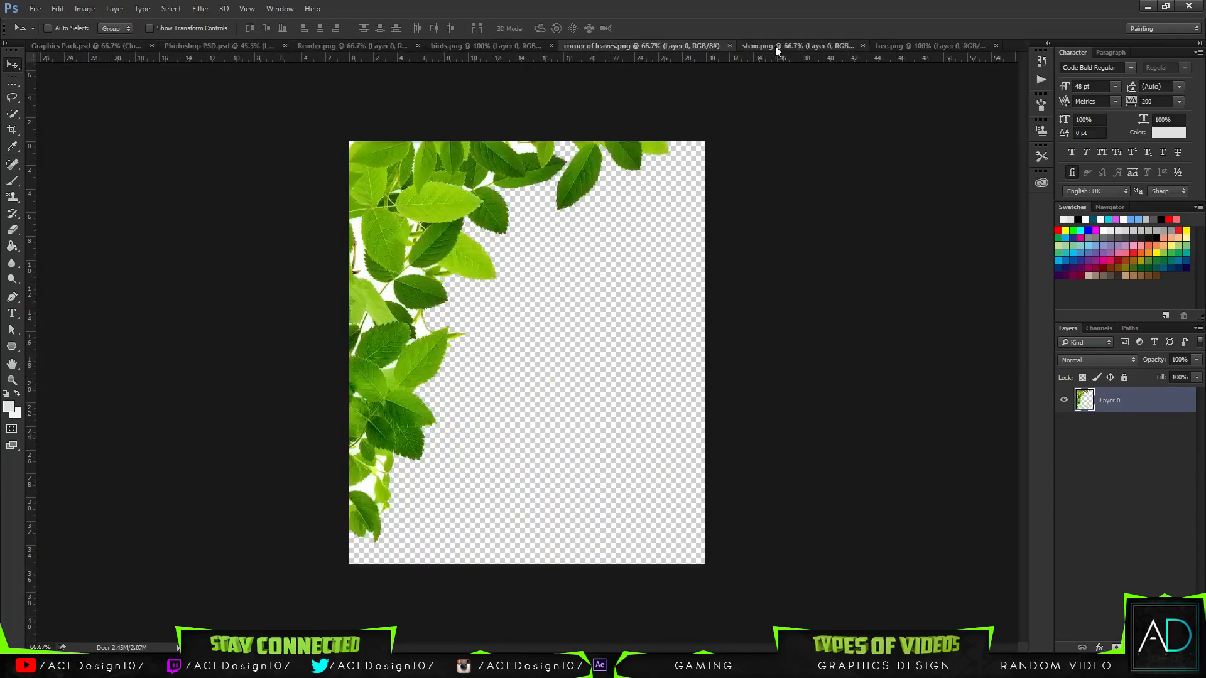
left_click(778, 47)
left_click_drag(875, 70, 368, 222)
Flip the stem horizontally, rotate it slightly and place it so its leaves hang from the banner's top edge near the left corner
key("ctrl+t")
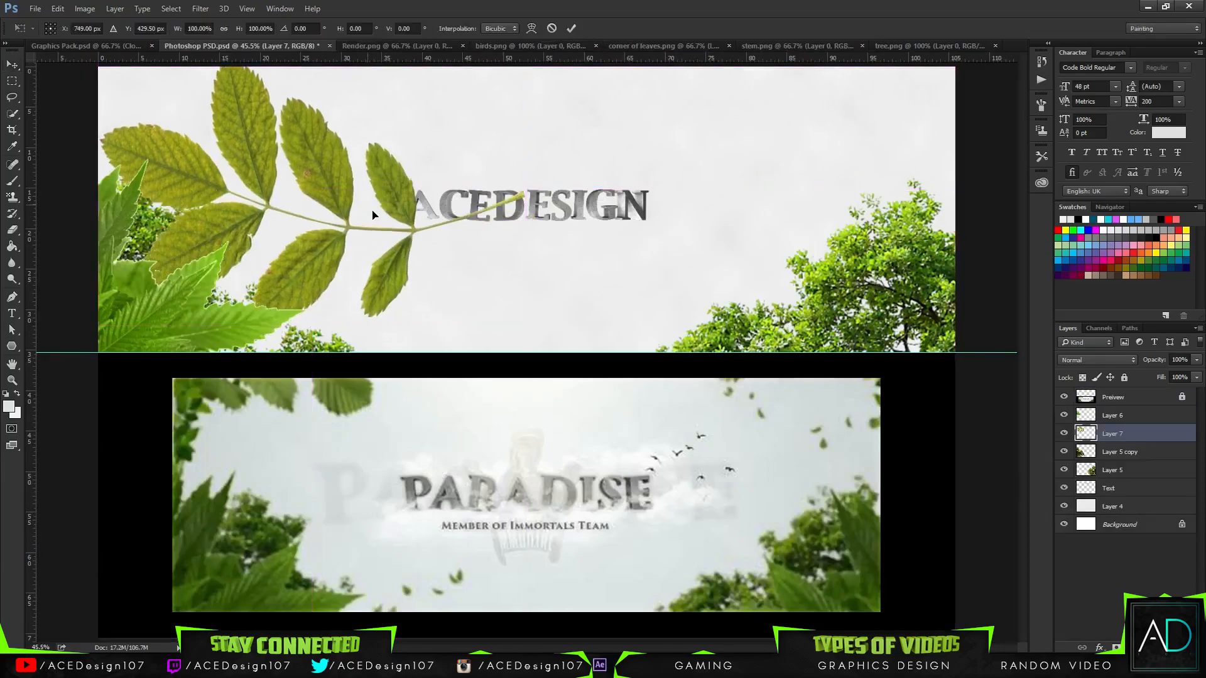
right_click(375, 214)
left_click(420, 401)
left_click_drag(348, 183, 276, 67)
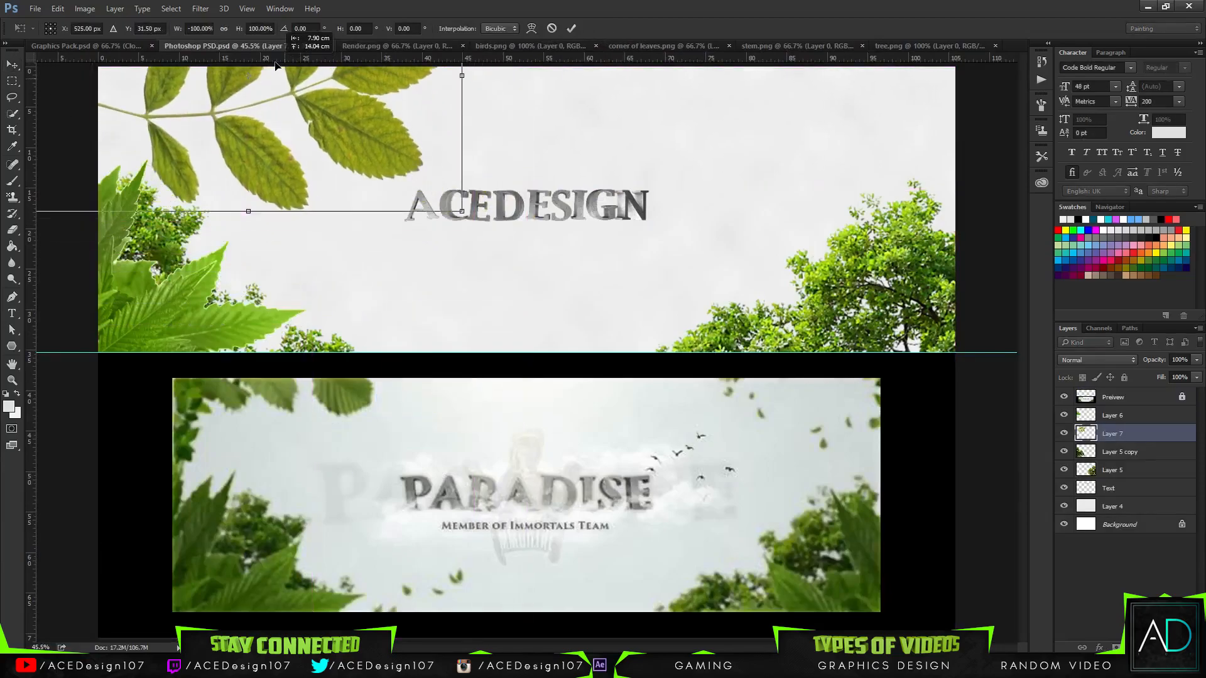
key("ctrl+minus")
key("ctrl+minus")
left_click_drag(377, 171, 363, 127)
left_click_drag(508, 78, 513, 118)
left_click_drag(421, 200, 425, 199)
key("Return")
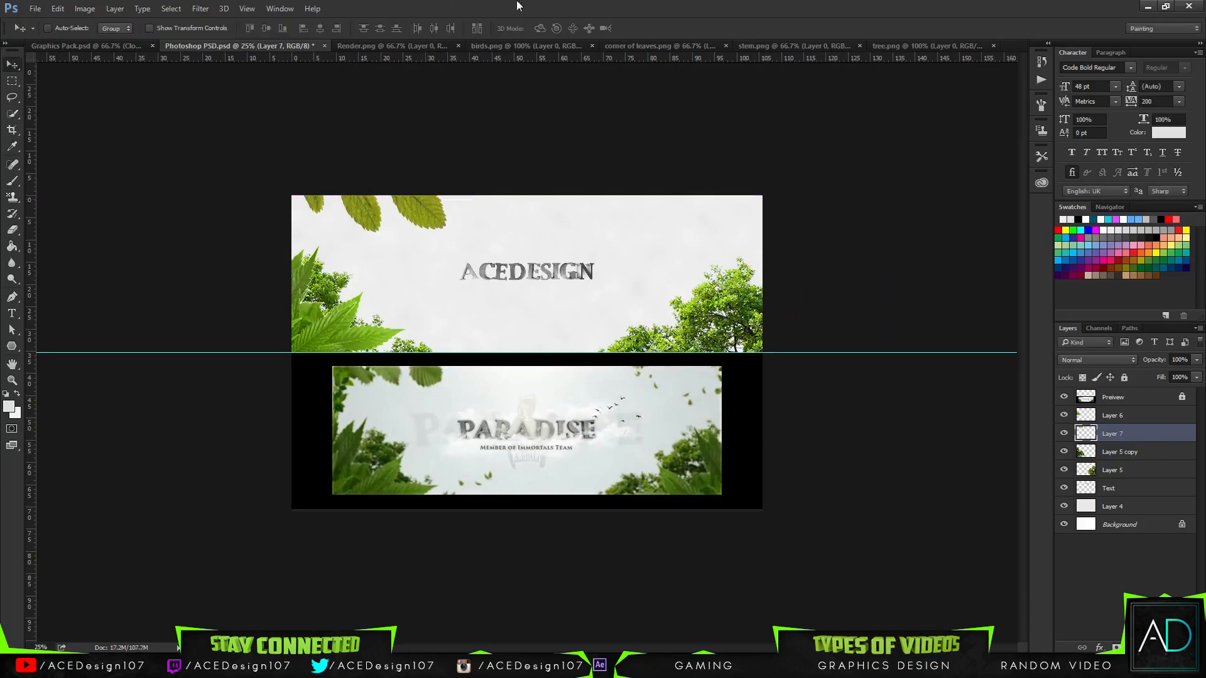
key("ctrl+0")
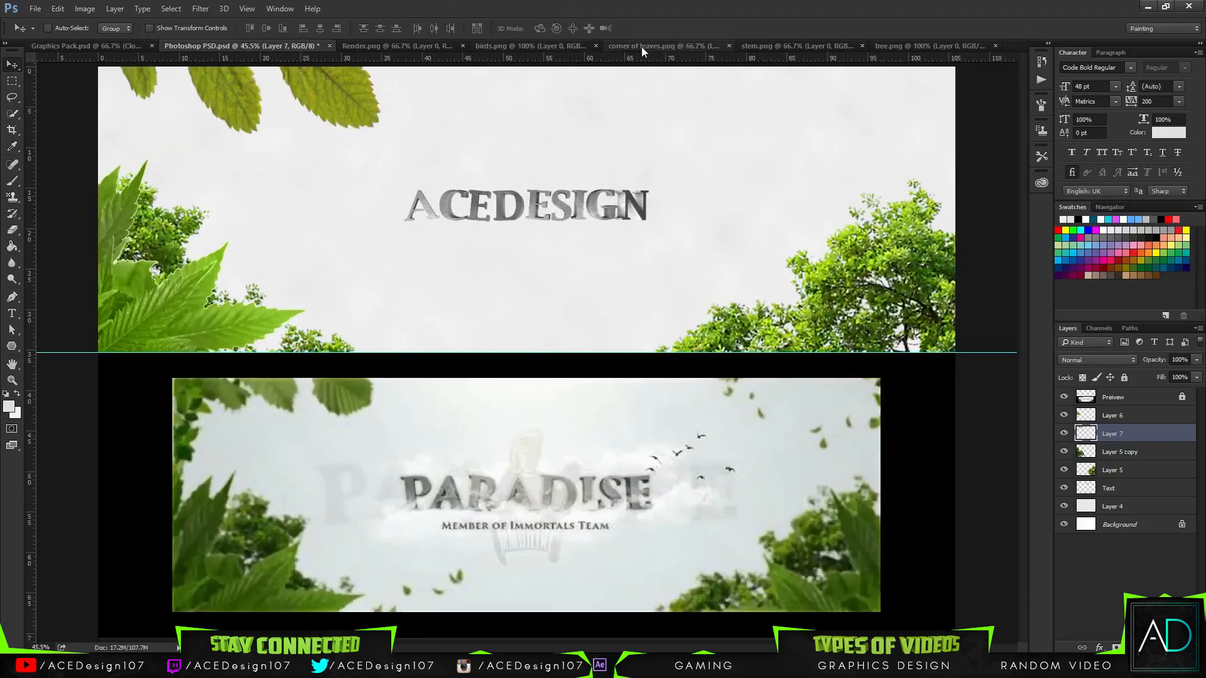
Copy the foliage from corner of leaves.png into the banner's upper left corner and move its layer below the stem layer
left_click(642, 47)
left_click_drag(514, 144, 363, 45)
left_click_drag(565, 181, 470, 224)
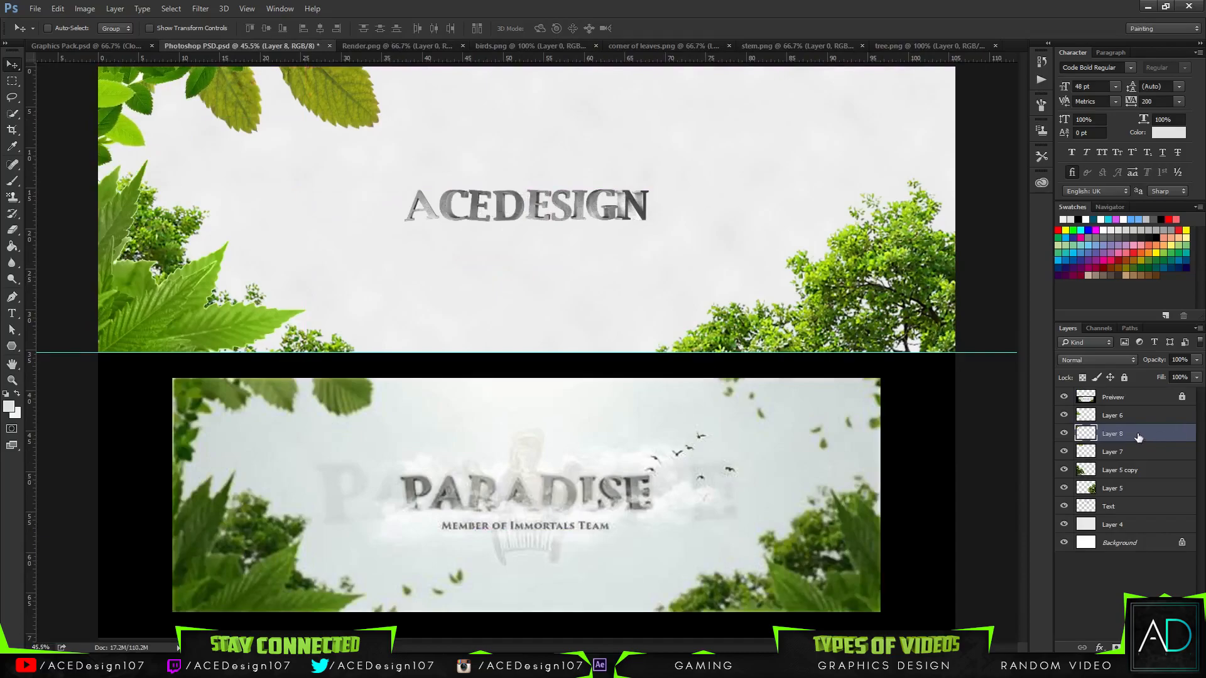
left_click_drag(1137, 435, 1125, 457)
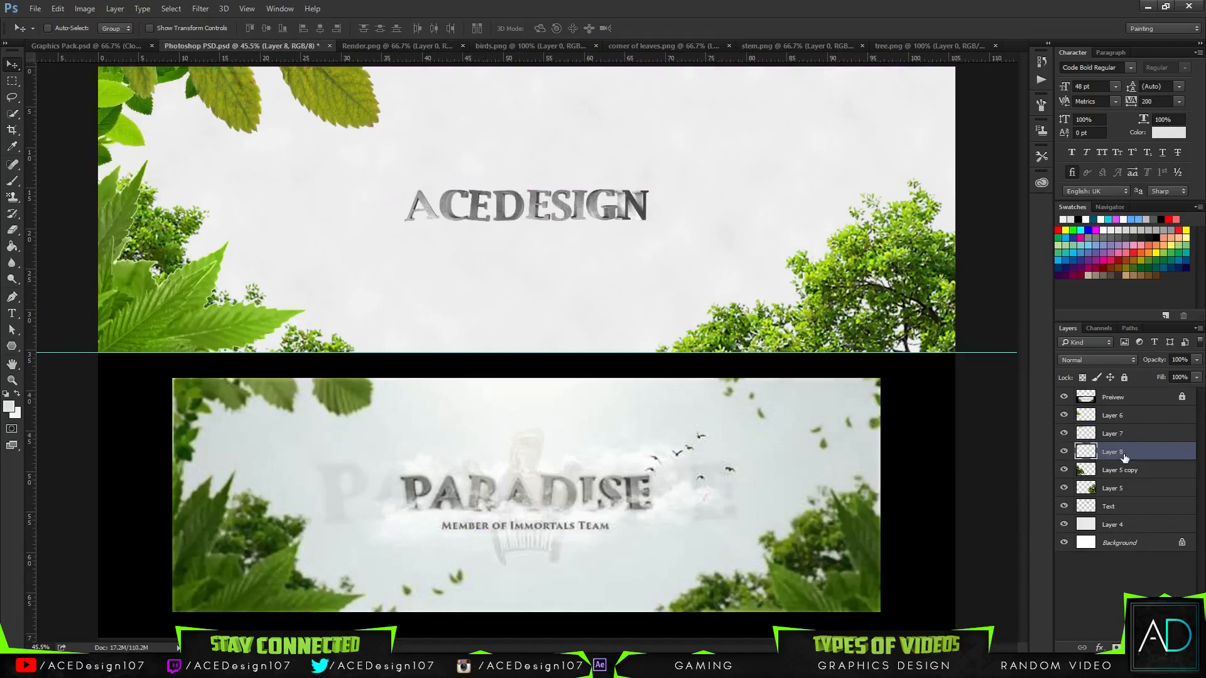
left_click_drag(188, 141, 223, 137)
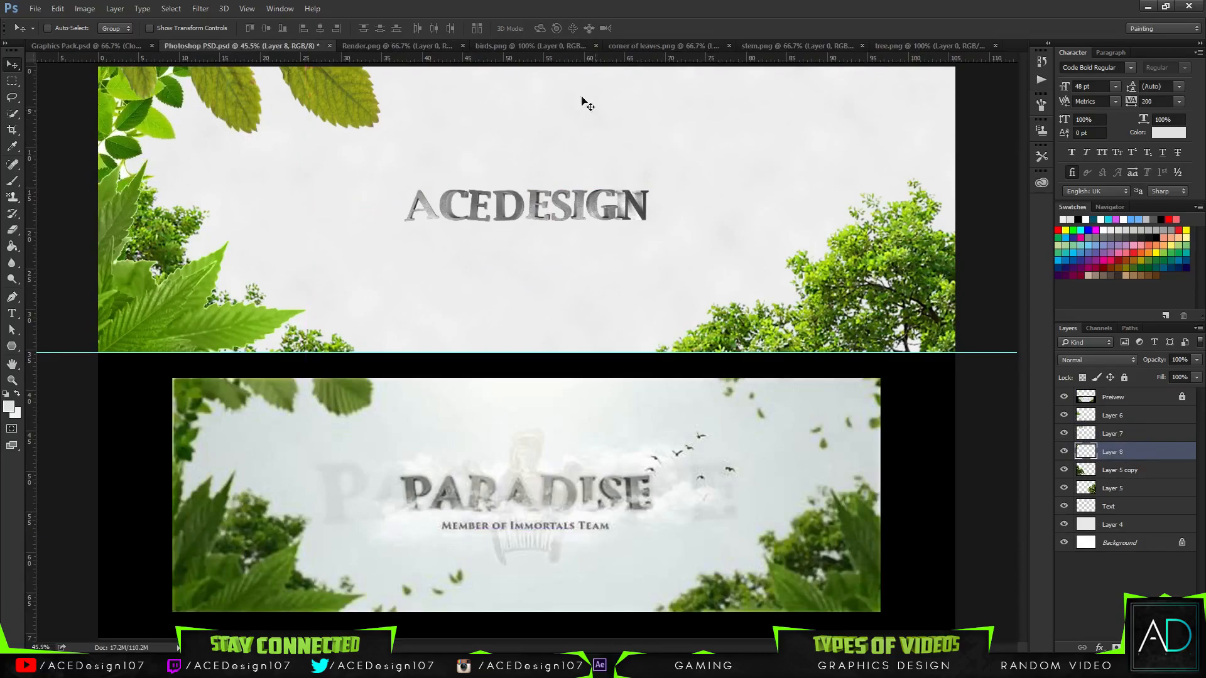
Close corner of leaves.png, stem.png and tree.png, discarding their changes
left_click(887, 48)
left_click(764, 44)
left_click(628, 45)
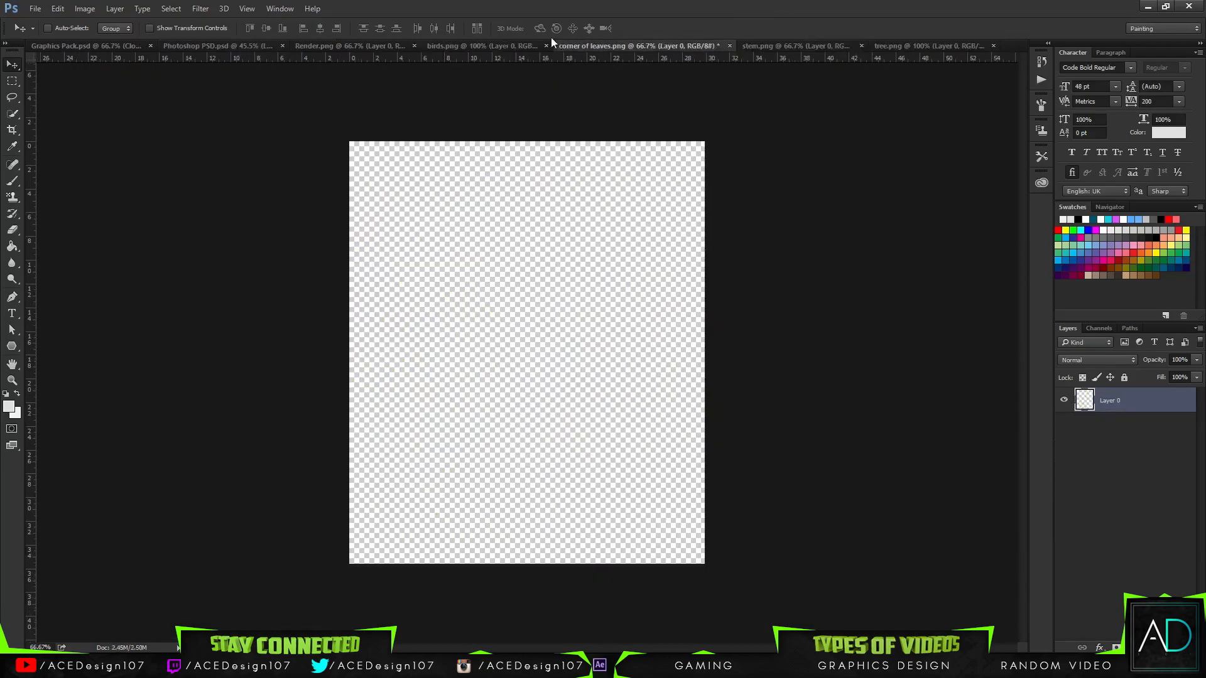
left_click(529, 47)
left_click(397, 47)
left_click(503, 44)
left_click(712, 46)
left_click(729, 45)
left_click(616, 250)
left_click(791, 47)
left_click(805, 46)
left_click(806, 46)
Copy the birds from birds.png into Photoshop PSD.psd and apply a black (000000) Color Overlay to their layer
left_click_drag(563, 290, 702, 214)
right_click(1169, 455)
left_click(1068, 62)
left_click(716, 217)
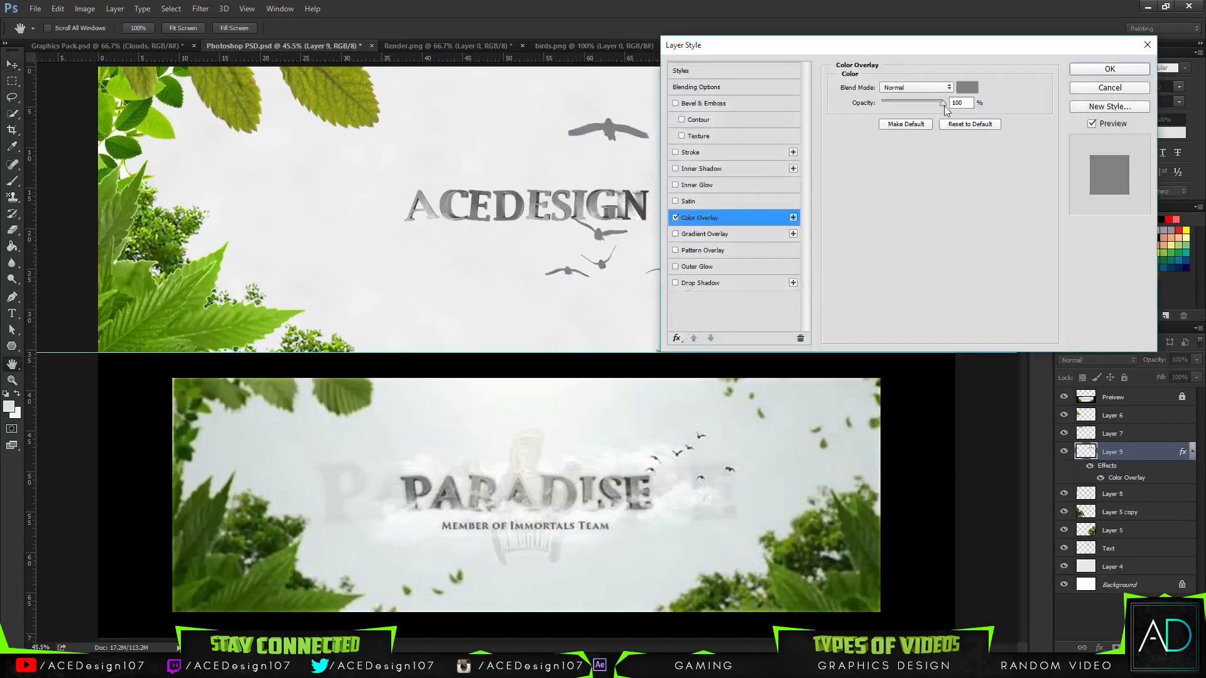
left_click(968, 88)
left_click_drag(729, 253, 490, 61)
left_click_drag(753, 233, 653, 321)
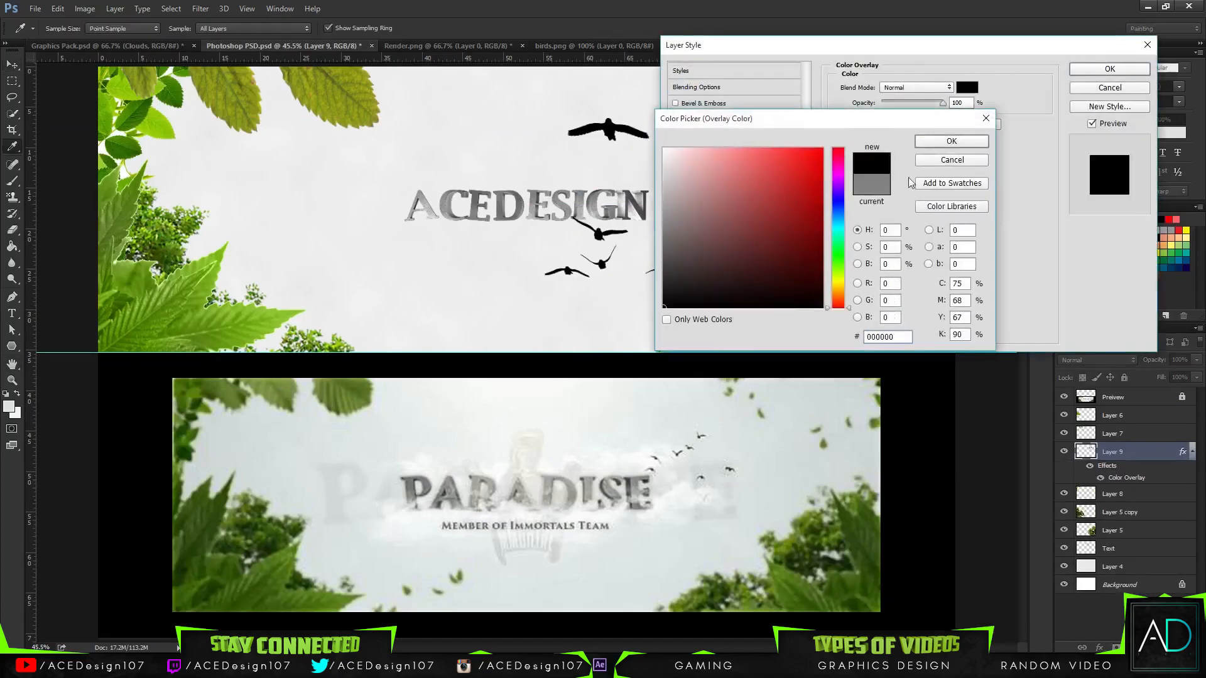
left_click(951, 141)
left_click(1110, 68)
Shrink the birds to a small flock and place it just above the right end of the ACEDESIGN text
key("ctrl+t")
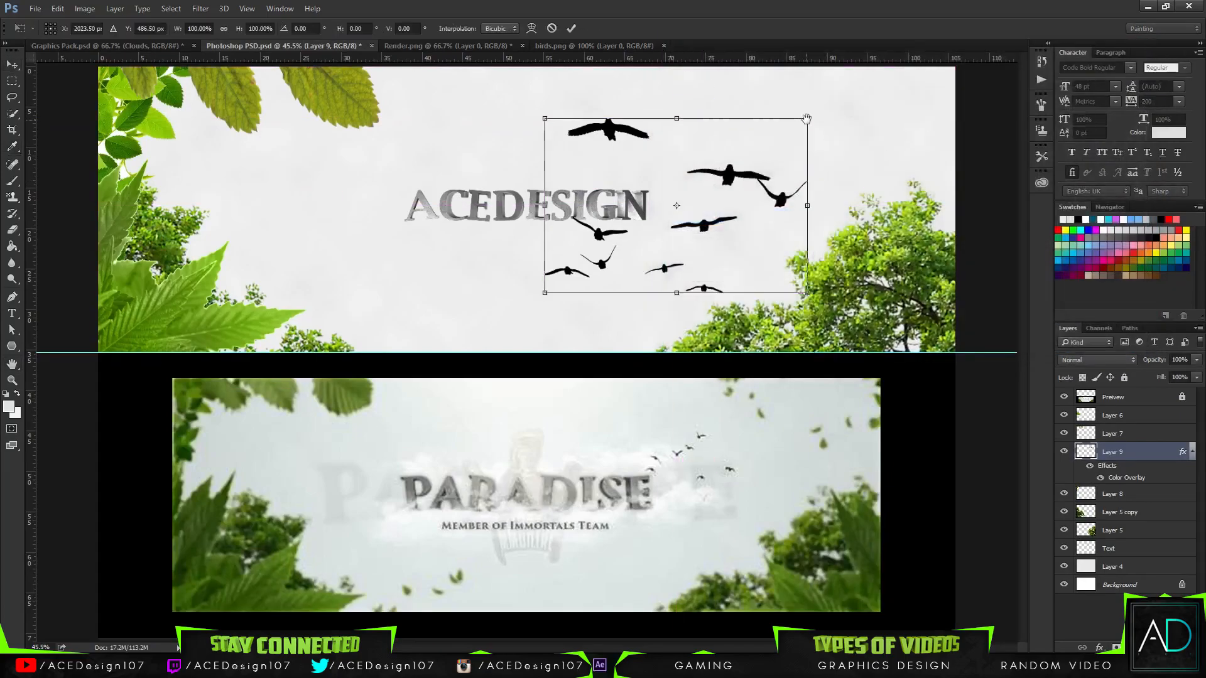
left_click_drag(810, 116, 721, 144)
key("Return")
key("ctrl+t")
key("Return")
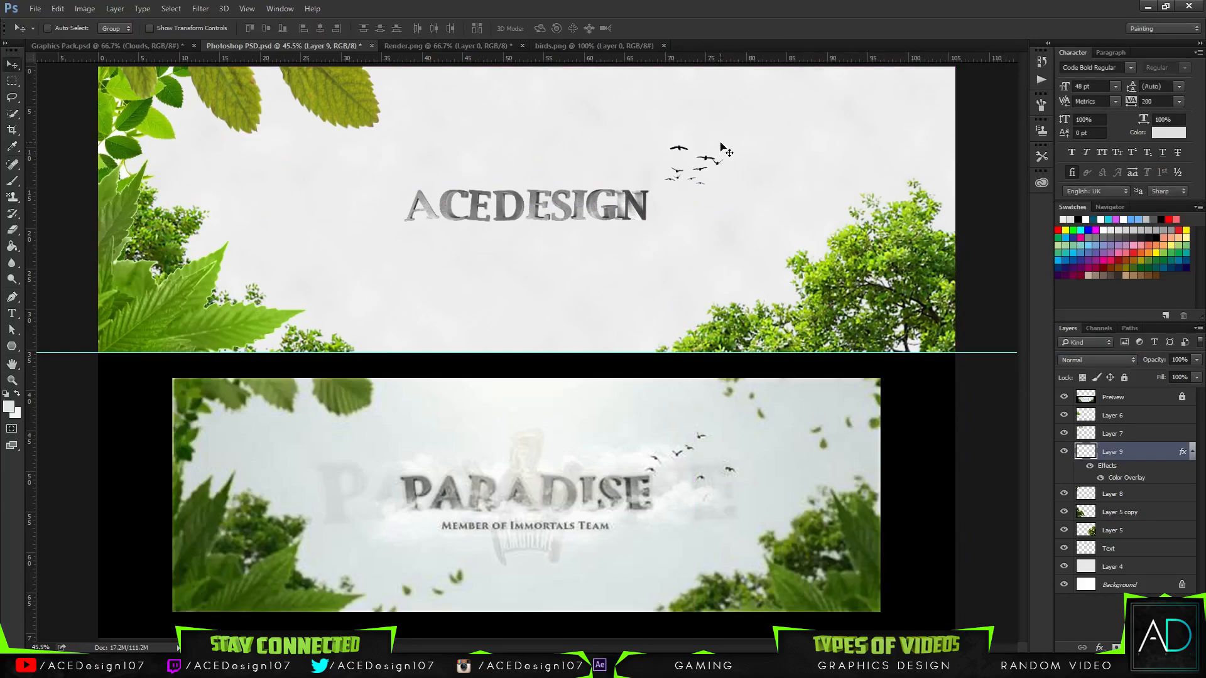
key("shift+Left")
key("shift+Left")
key("shift+Left")
key("shift+Left")
Duplicate the flock slightly lower to the right, erase some birds from the copy and flip it
mouse_move(721, 142)
left_mouse_down()
mouse_move(711, 183)
mouse_move(733, 206)
mouse_move(734, 167)
mouse_move(718, 179)
mouse_move(724, 196)
left_mouse_up()
key("e")
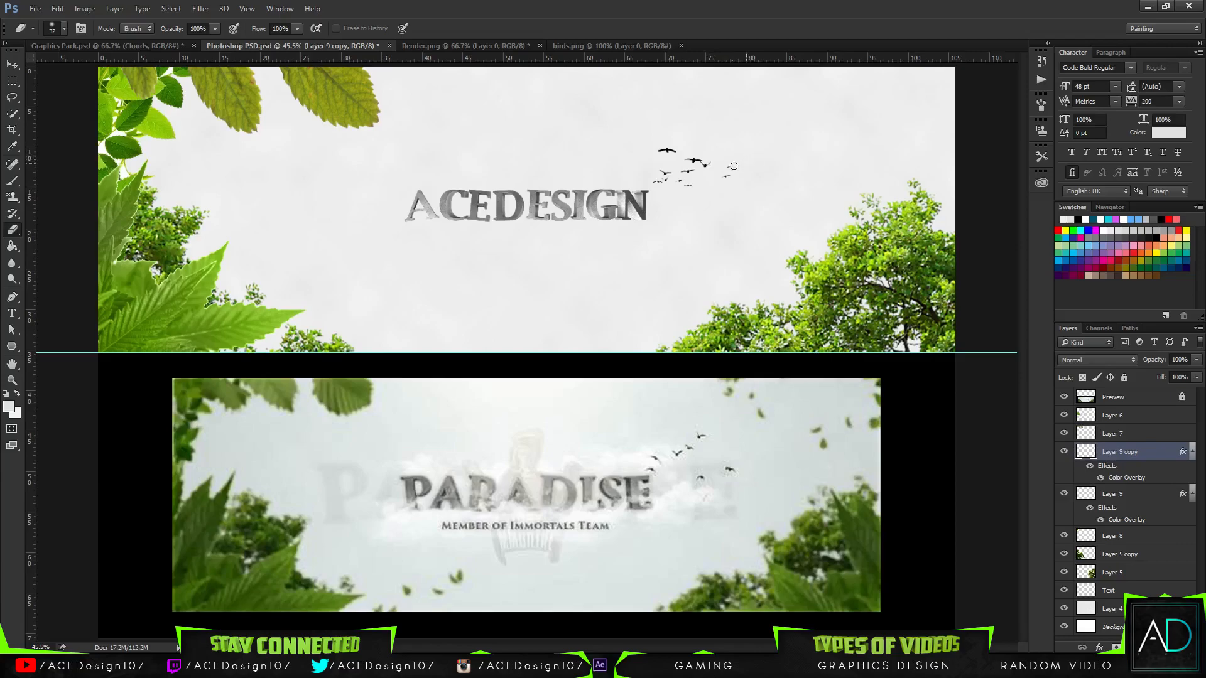
mouse_move(728, 167)
left_mouse_down()
mouse_move(744, 161)
mouse_move(740, 191)
mouse_move(683, 215)
mouse_move(738, 187)
left_mouse_up()
key("v")
key("ctrl+t")
right_click(723, 190)
left_click(754, 384)
key("Return")
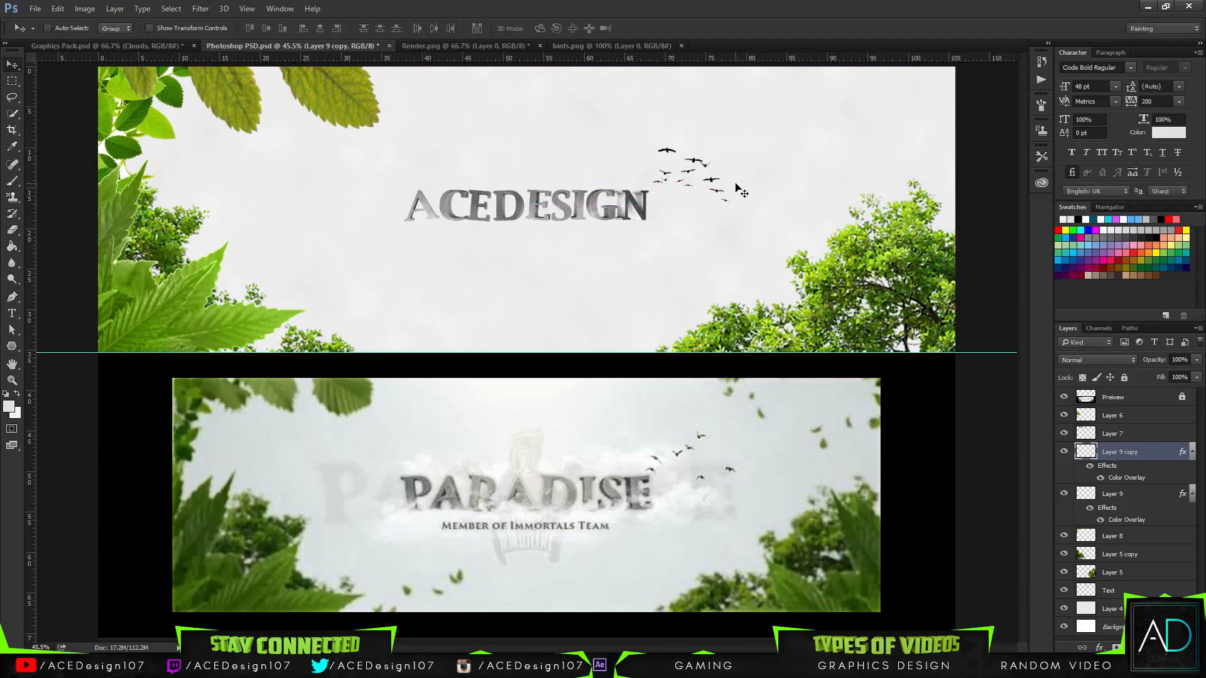
Duplicate the copied birds again, move them farther right and erase the larger ones, keeping one small bird
key("ctrl+j")
left_click_drag(728, 209, 746, 181)
key("ctrl+t")
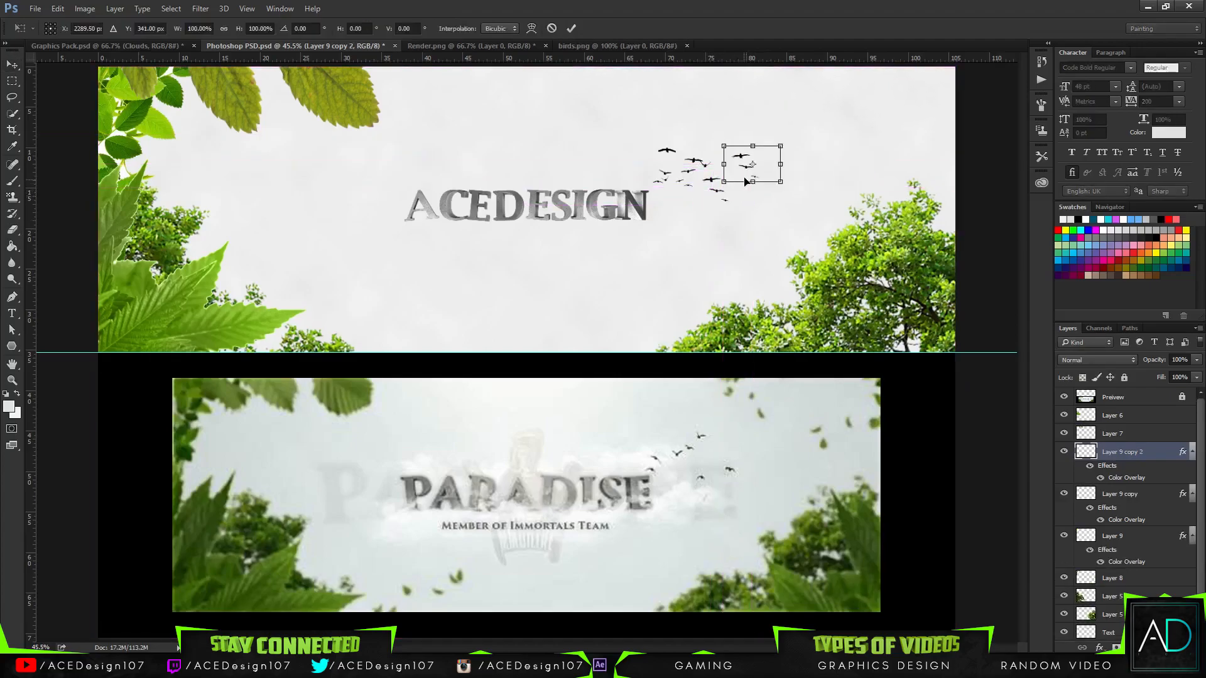
key("Return")
key("e")
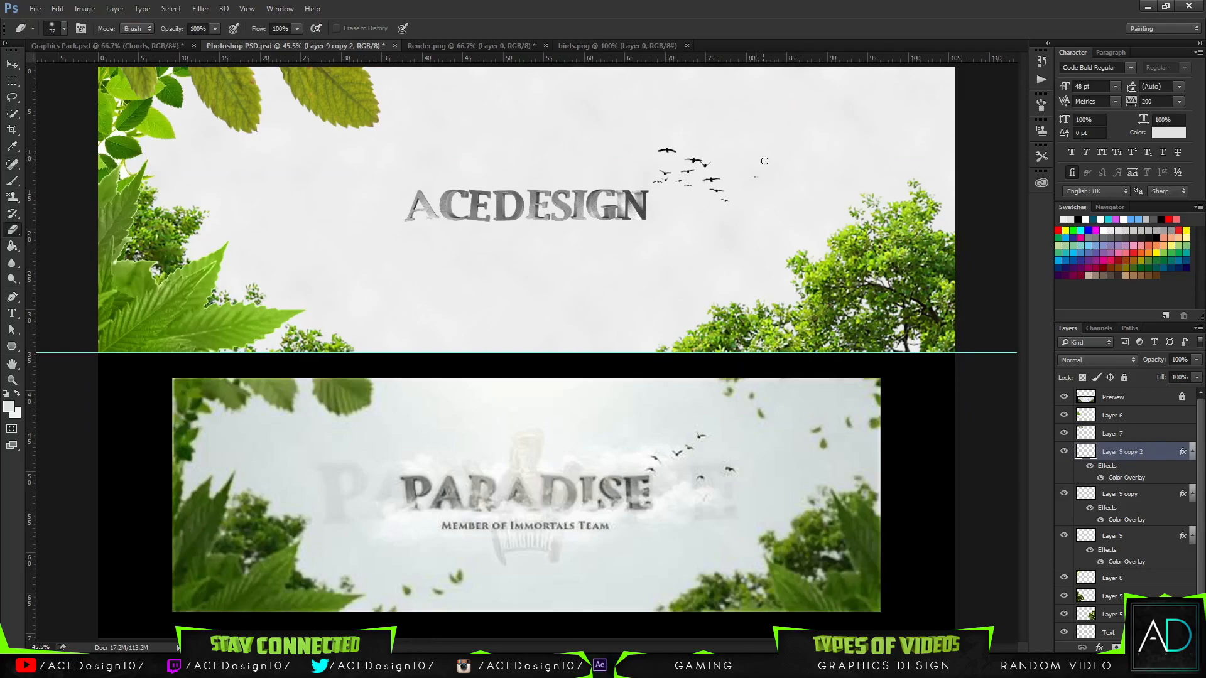
Thin out the overlapping birds and merge the bird copies into Layer 9
key("ctrl+j")
key("ctrl+j")
key("ctrl+e")
key("ctrl+e")
key("ctrl+e")
key("ctrl+e")
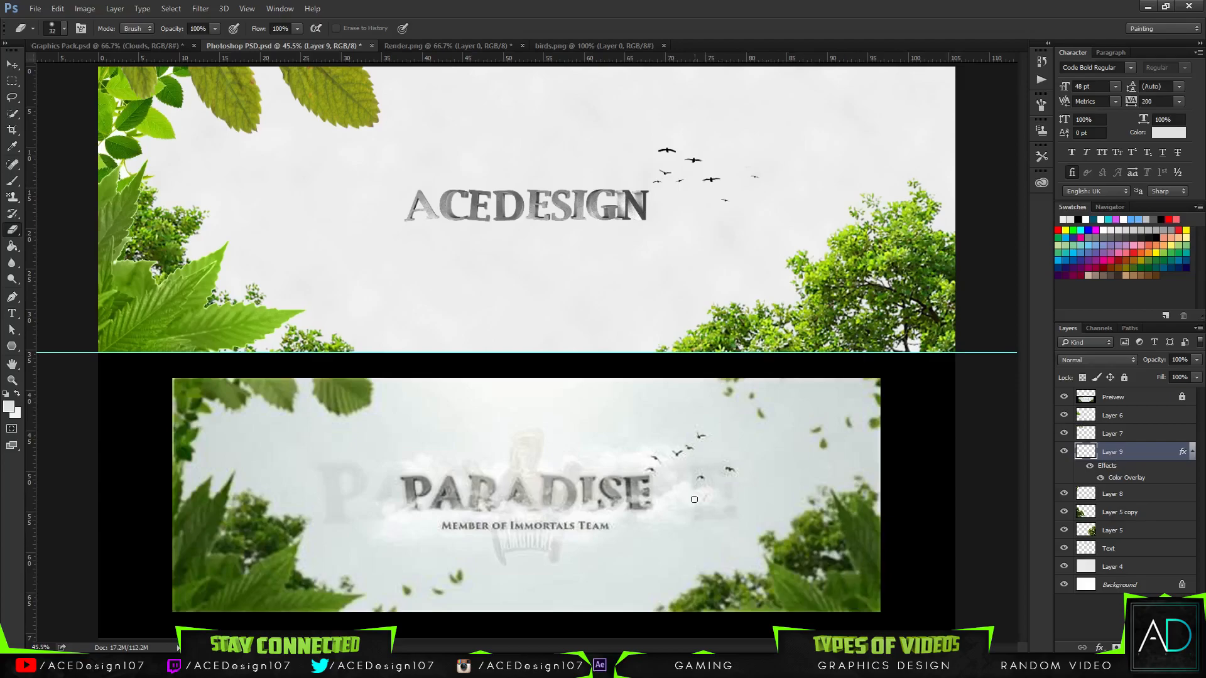
key("v")
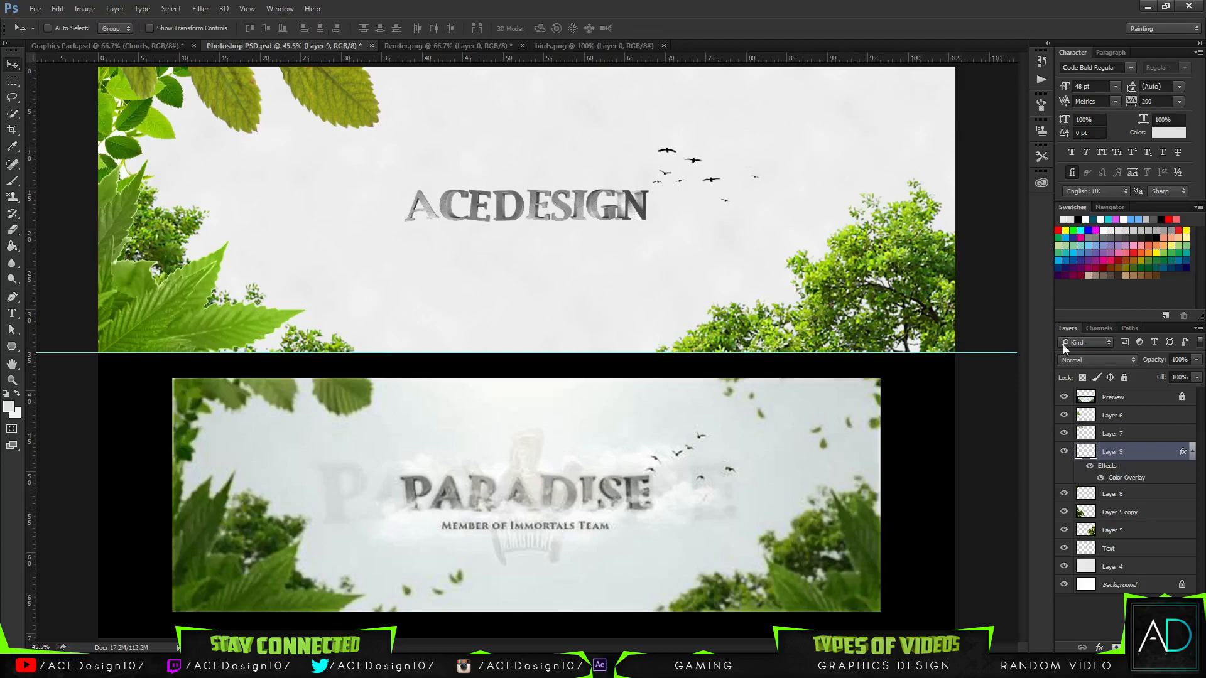
Reopen leaves.png and copy its leaves into Photoshop PSD.psd directly above the right tree's layer, Layer 5
left_click(1147, 534)
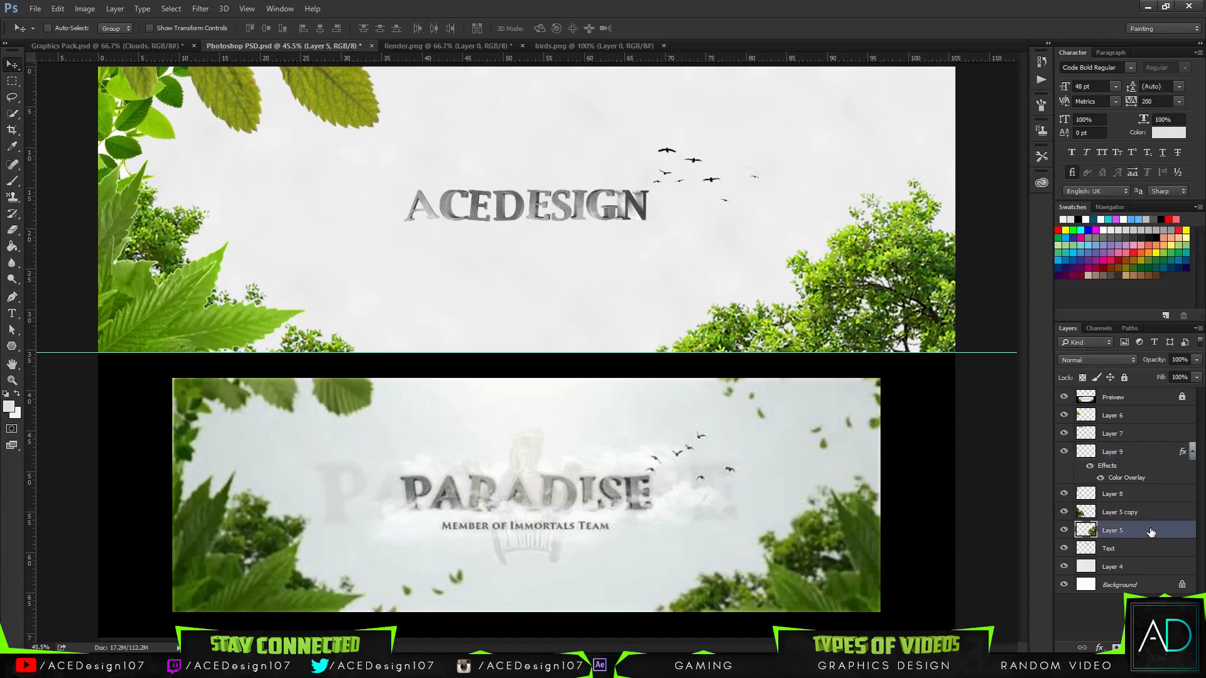
left_click(35, 9)
left_click(46, 31)
left_click(358, 135)
left_click(458, 474)
Flip the new leaves horizontally and position them in the lower right corner of the upper banner
left_click_drag(767, 217, 844, 313)
key("ctrl+t")
right_click(671, 322)
left_click(694, 501)
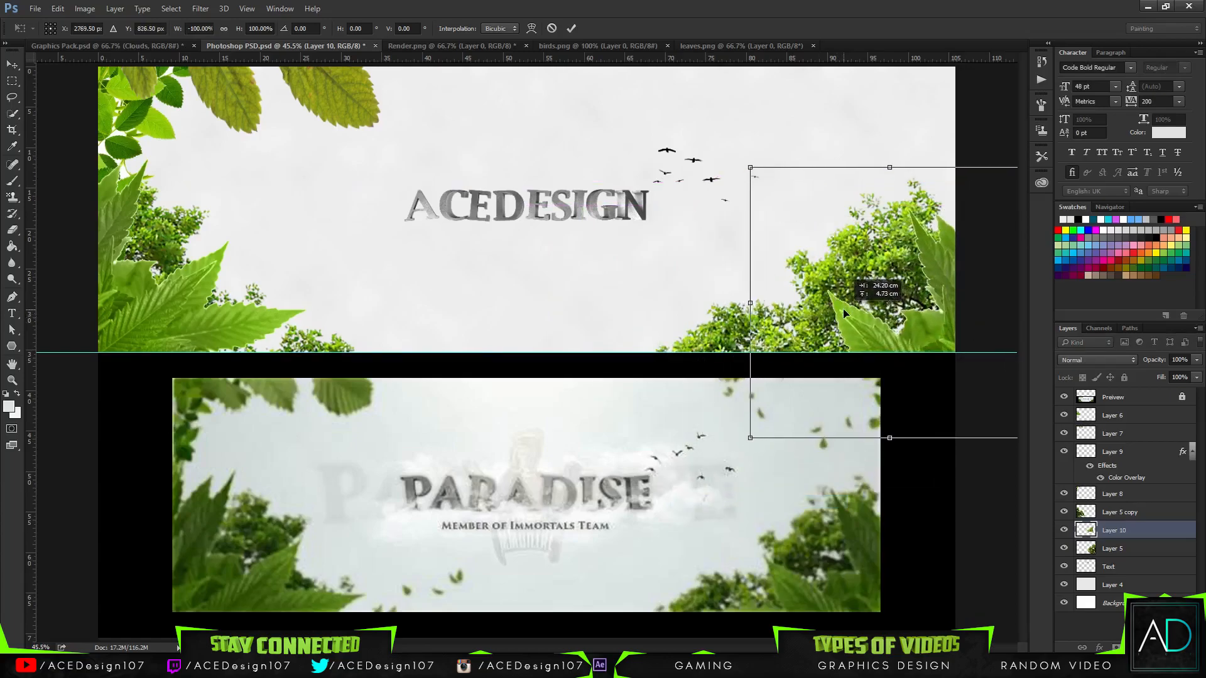
key("Return")
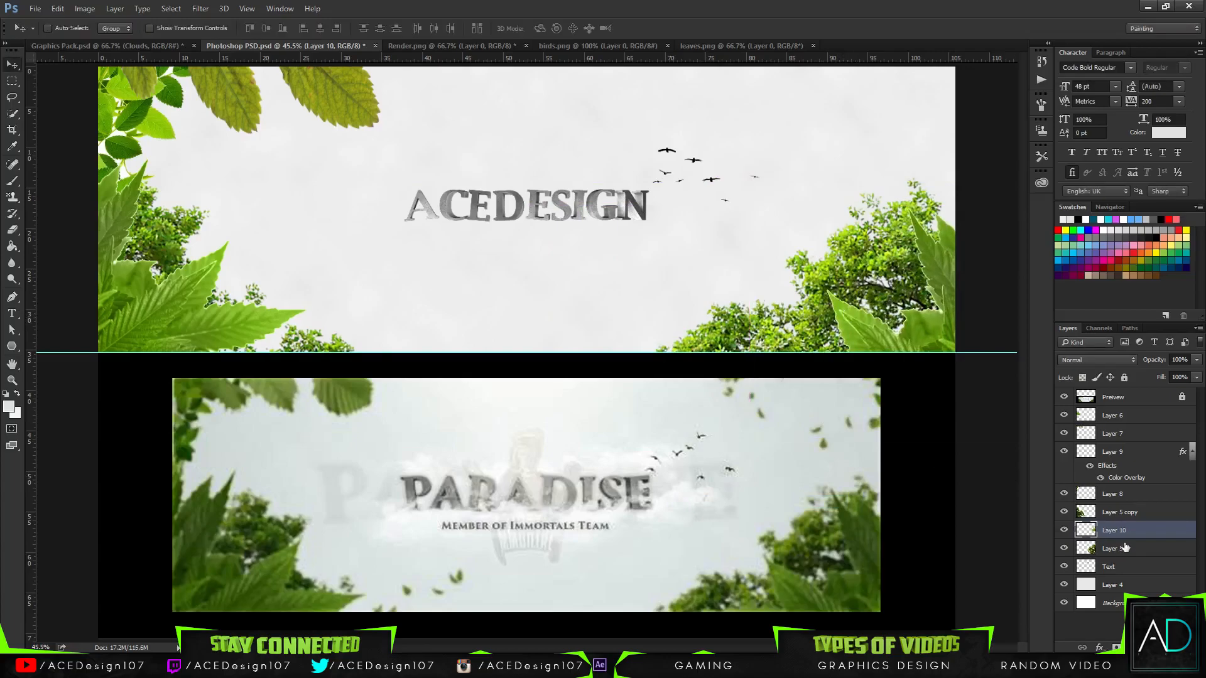
Toggle the visibility of the tree, leaf and bird layers one after another to identify what each contains
mouse_move(1143, 534)
left_mouse_down()
mouse_move(1143, 520)
mouse_move(1138, 540)
left_mouse_up()
left_click(1064, 531)
left_click(1063, 531)
left_click(1064, 493)
left_click(1063, 494)
left_click(1064, 512)
left_click(1064, 512)
left_click(1064, 452)
left_click(1064, 451)
left_click(1064, 415)
left_click(1064, 415)
Merge the left and right corner leaves, Layer 6 and Layer 10, into one layer and place it directly below Preview
left_click_drag(1138, 419, 1130, 522)
key("ctrl+e")
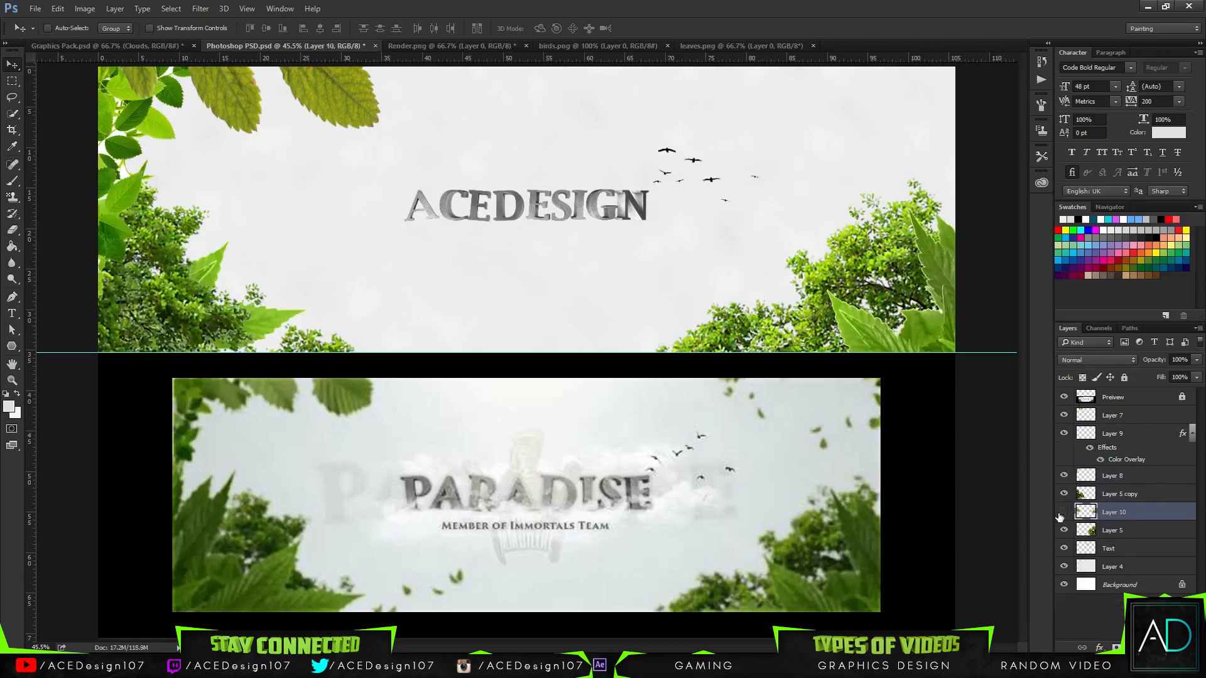
key("ctrl+z")
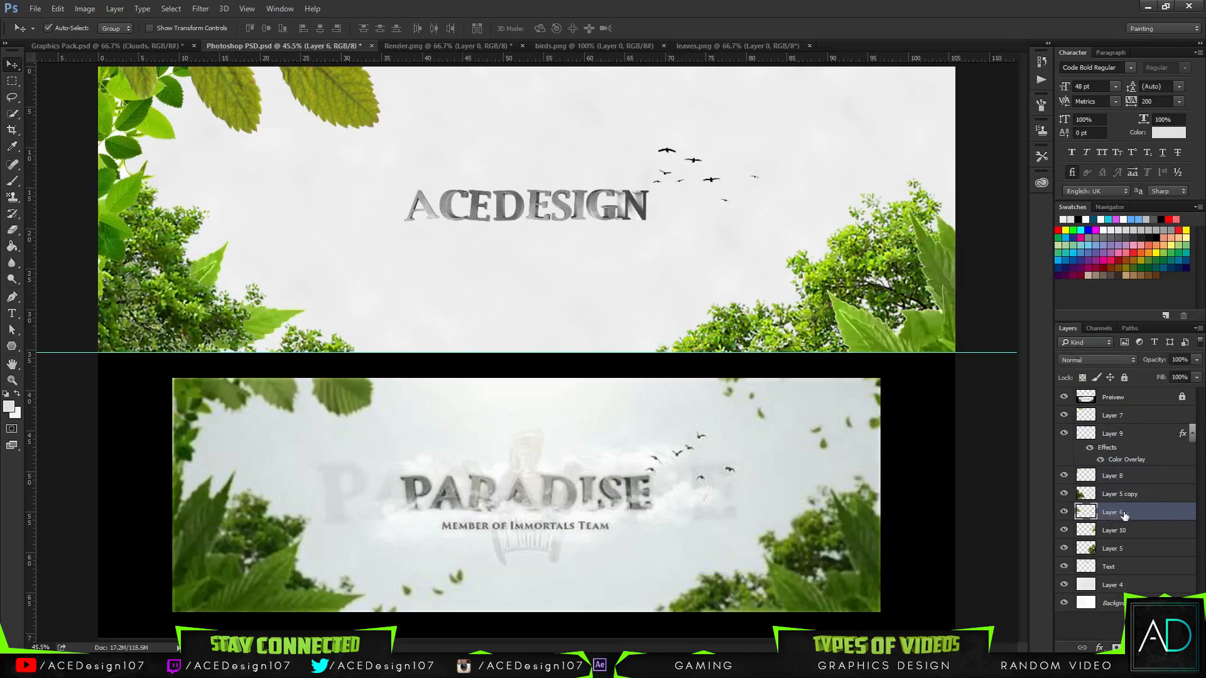
key("ctrl+e")
left_click_drag(1131, 512, 1122, 407)
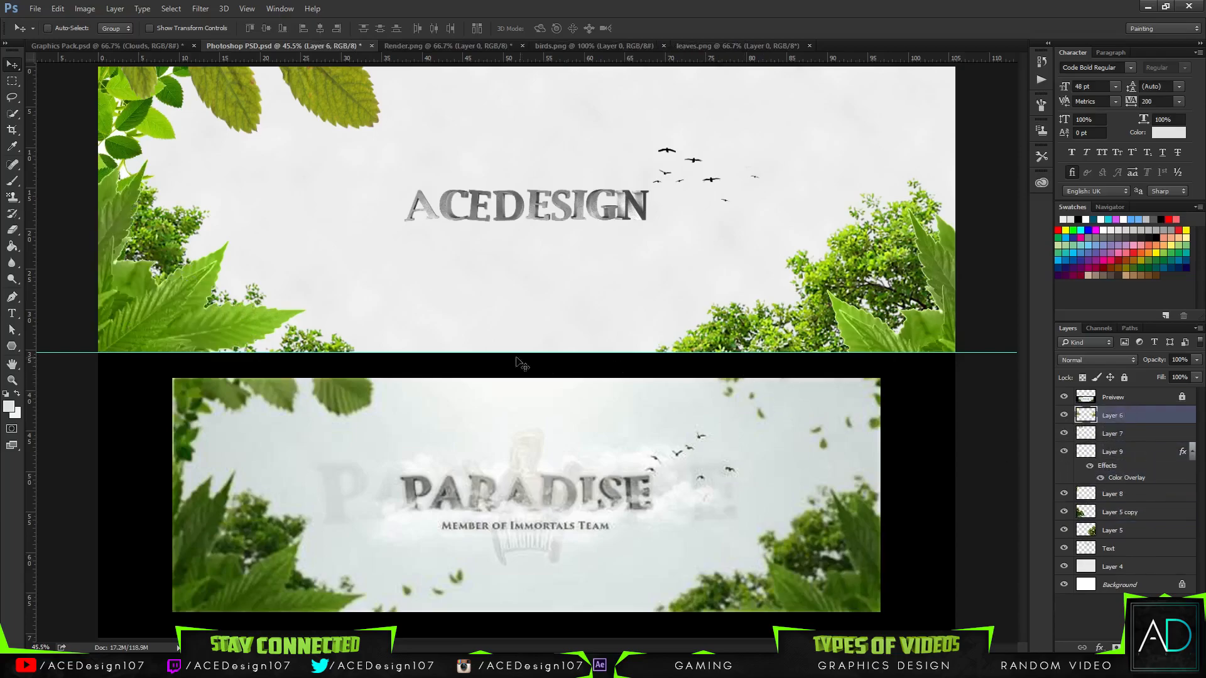
Darken the merged corner leaves on Layer 6 slightly by lowering Lightness in Hue/Saturation, keeping Hue at 0
key("ctrl+u")
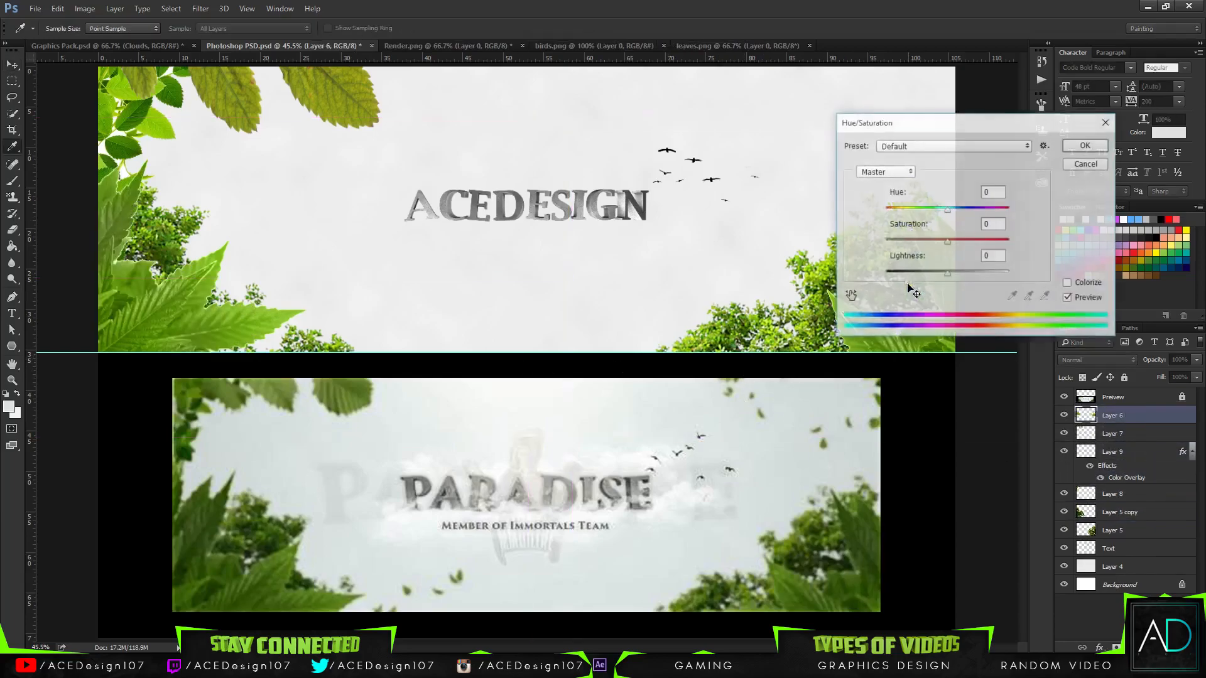
left_click_drag(936, 123, 1066, 116)
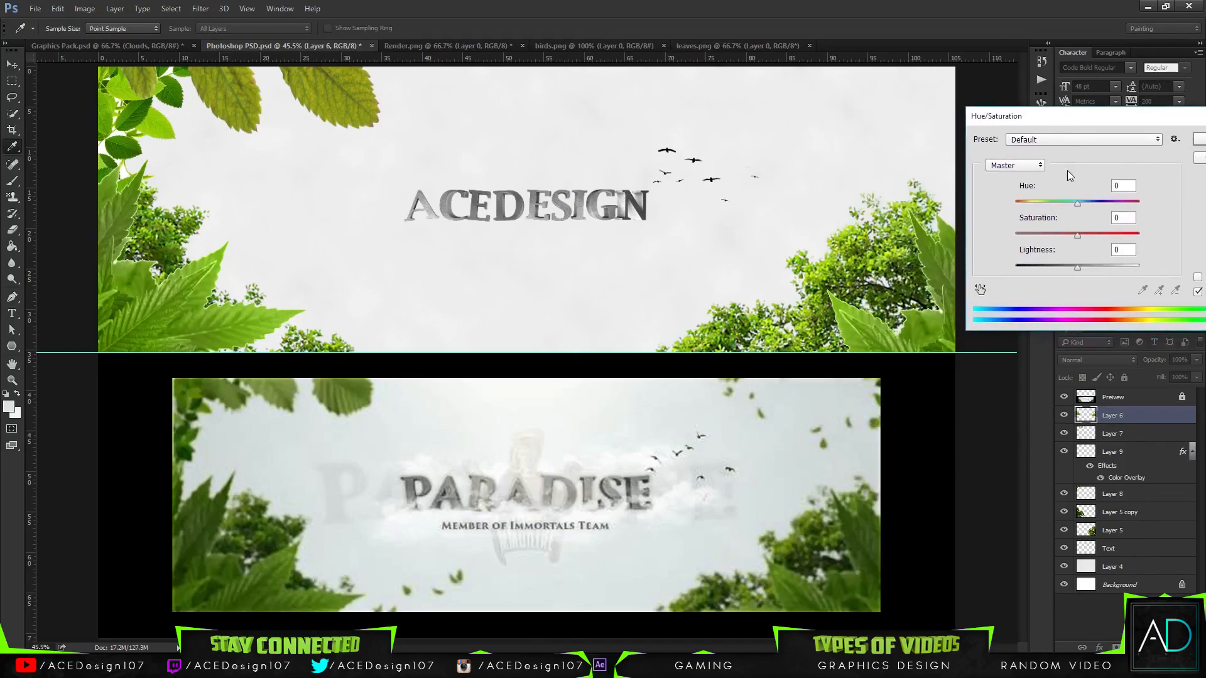
mouse_move(1073, 203)
left_mouse_down()
mouse_move(1094, 207)
mouse_move(1081, 207)
left_mouse_up()
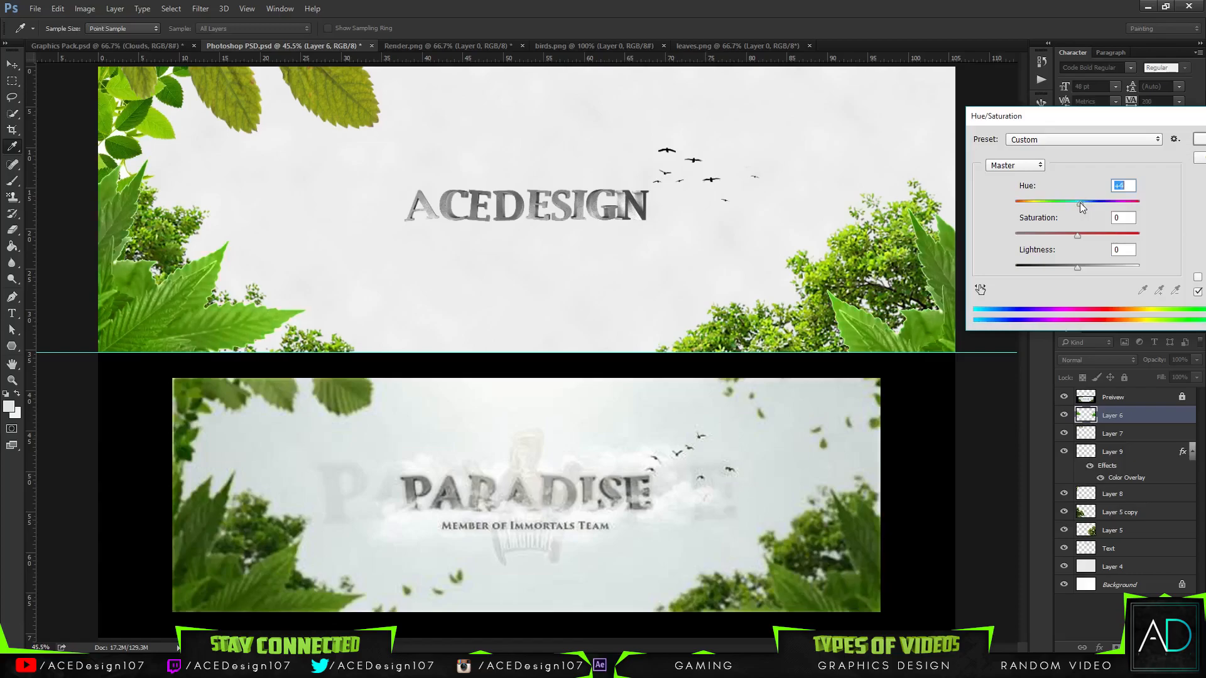
type("0")
left_click_drag(1077, 268, 1068, 268)
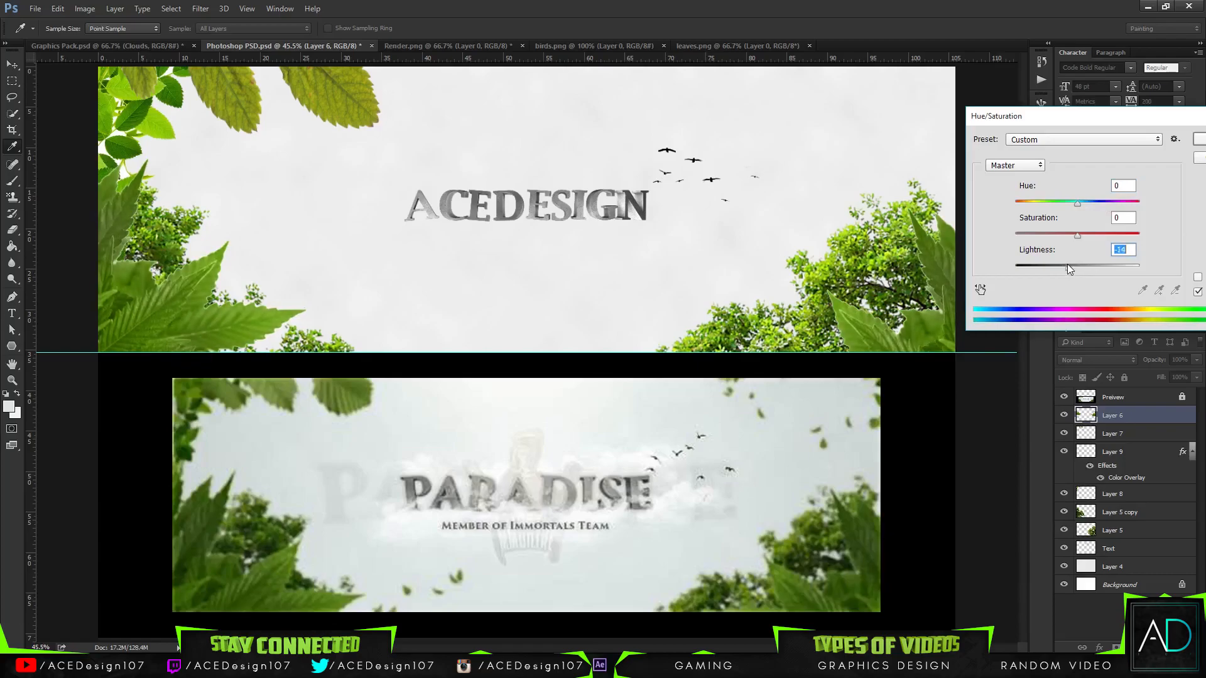
left_click_drag(1093, 118, 932, 104)
left_click(1065, 125)
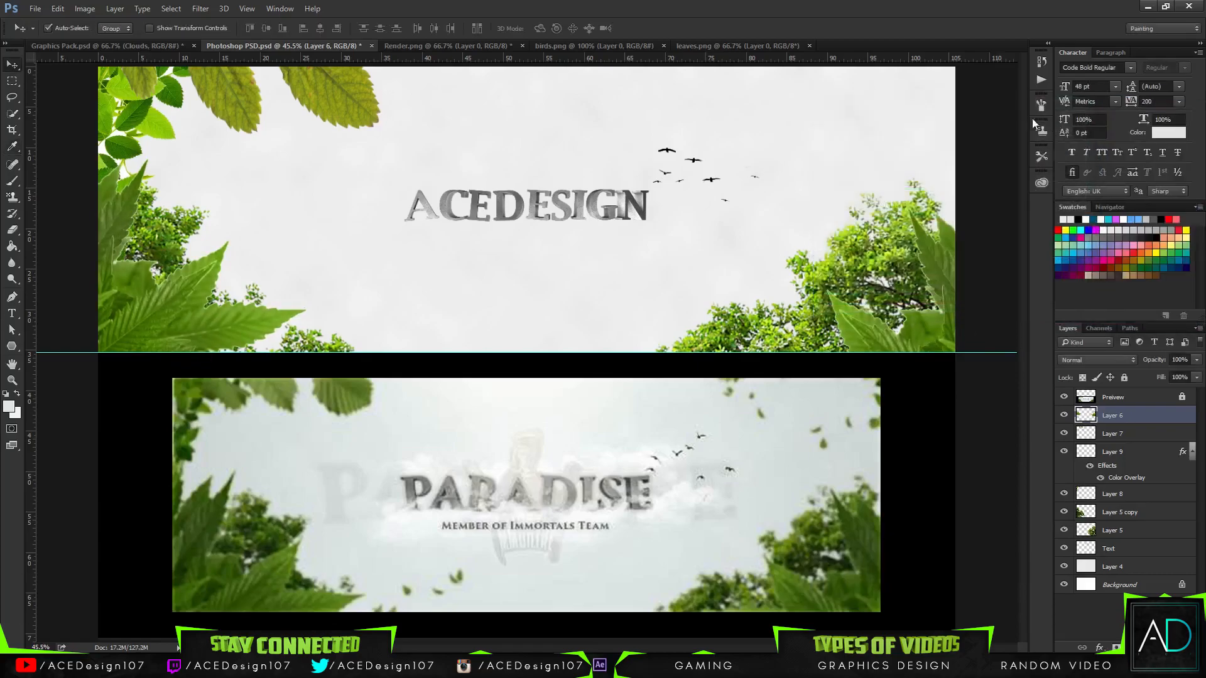
Apply a Gaussian Blur with a 4-pixel radius to the corner leaves on Layer 6
left_click(201, 9)
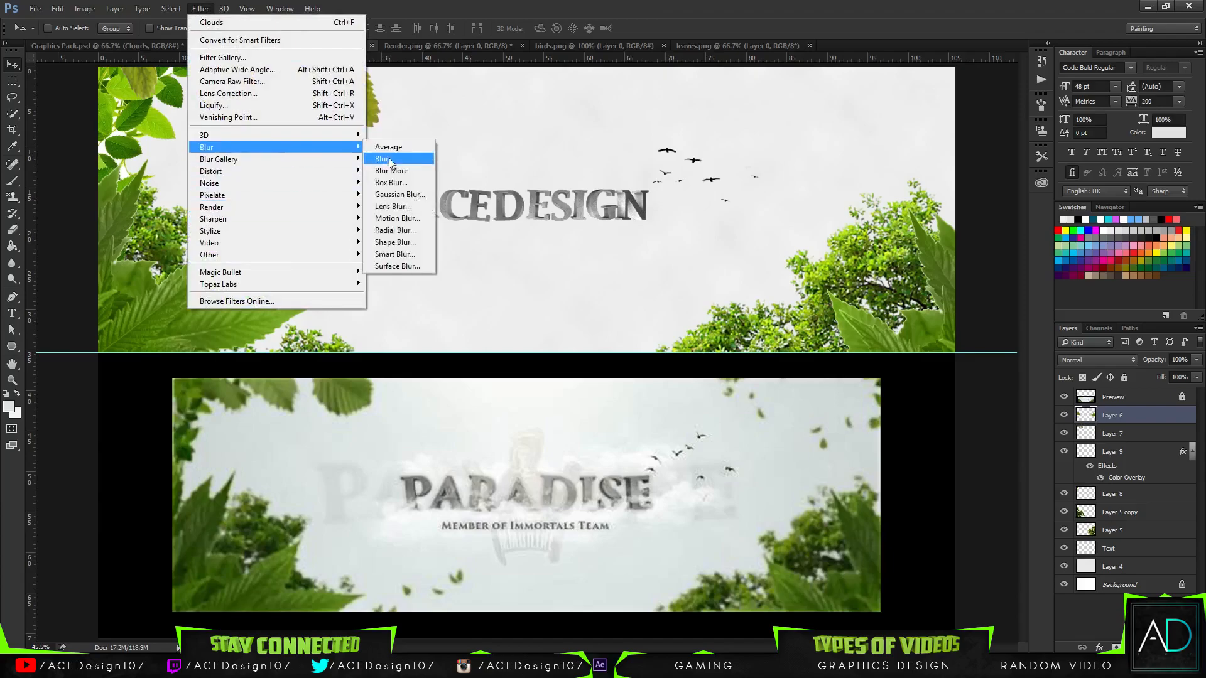
left_click(398, 195)
left_click_drag(798, 399, 769, 401)
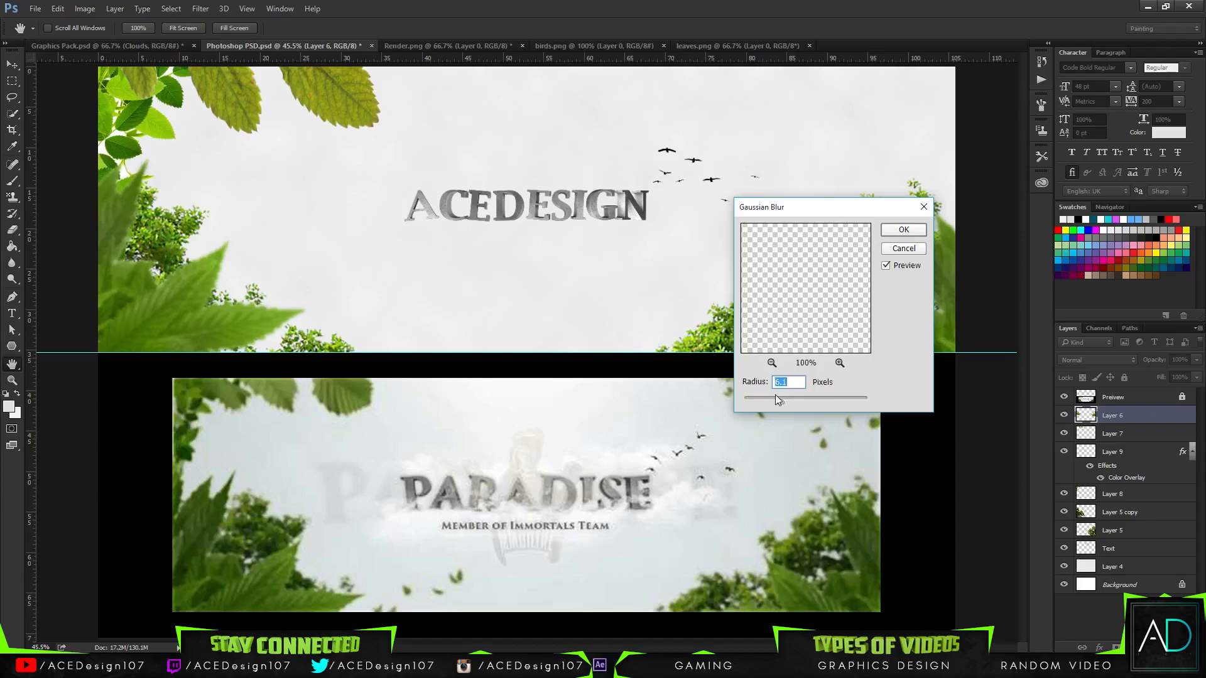
type("5")
type("4")
left_click(904, 230)
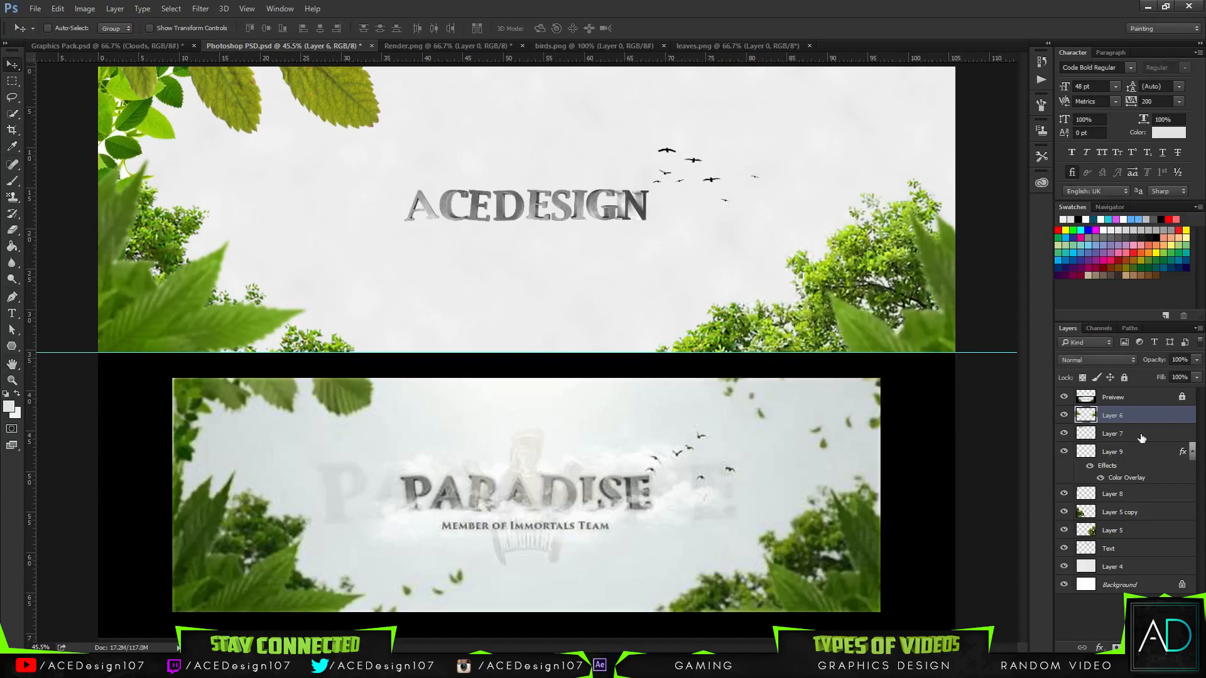
Merge the tree layers Layer 5 copy and Layer 5, and darken the result by lowering its Lightness in Hue/Saturation
left_click(1129, 512)
left_click(1133, 532, "shift")
key("ctrl+e")
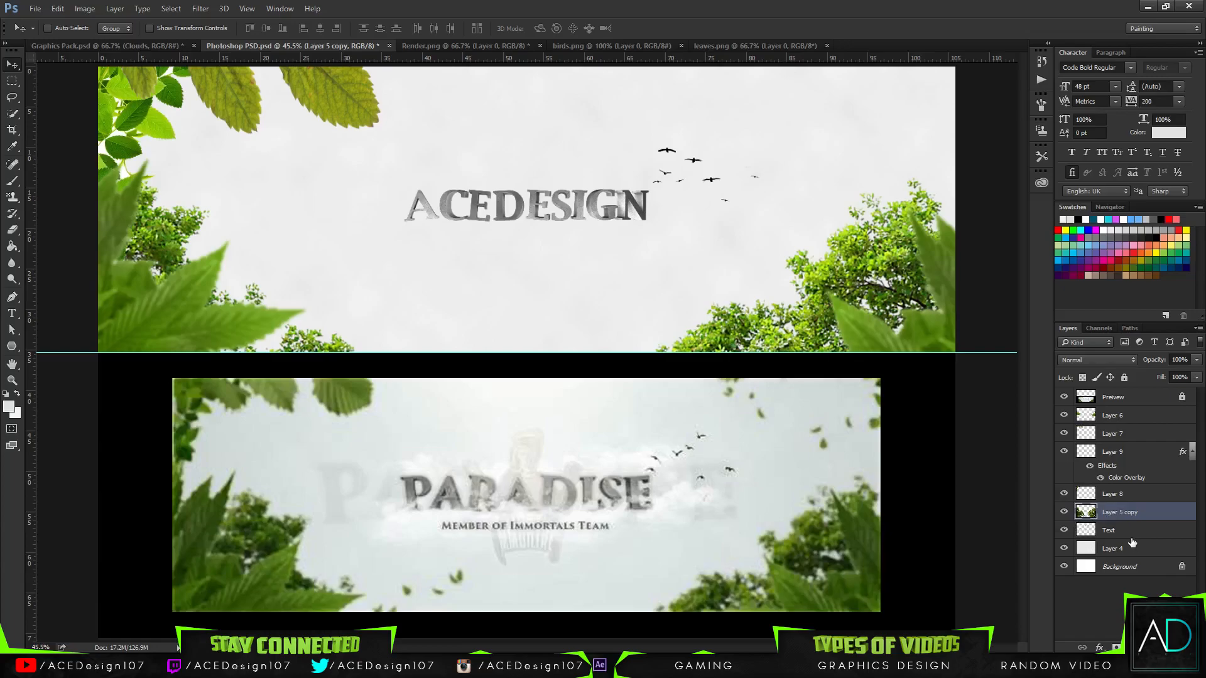
key("ctrl+u")
left_click_drag(925, 255, 910, 253)
left_click(1063, 126)
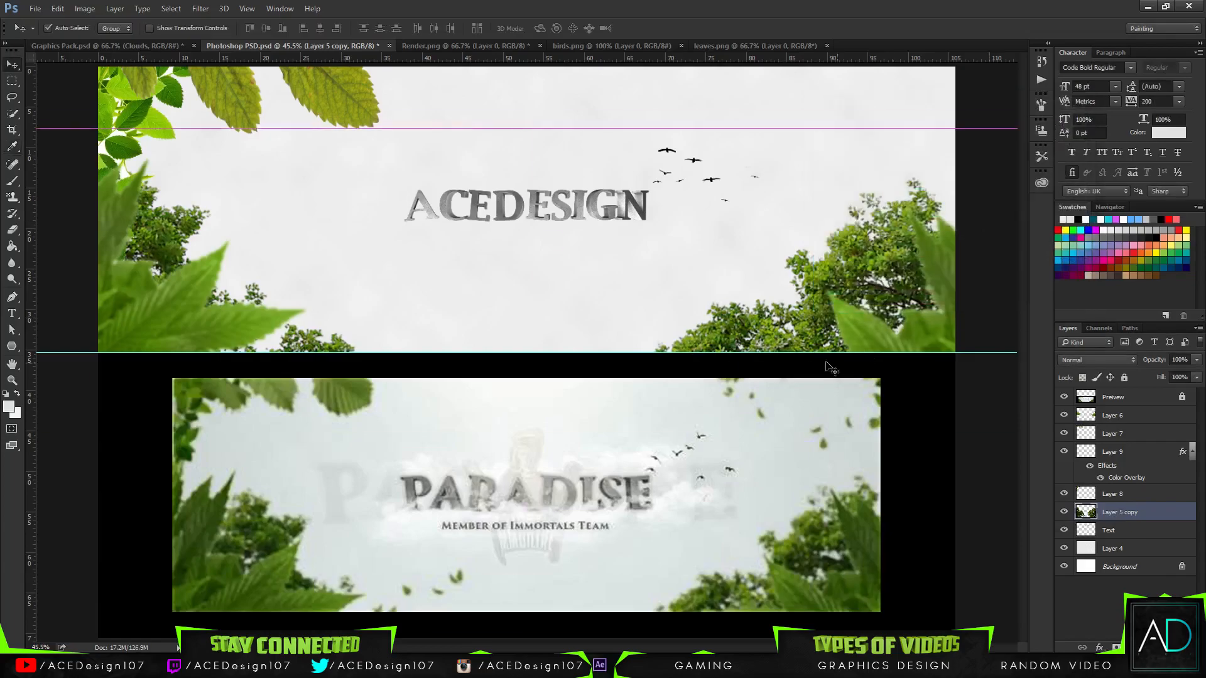
Try a Gaussian Blur with a 5.5-pixel radius on the merged trees
left_click(203, 9)
mouse_move(219, 144)
left_click(398, 194)
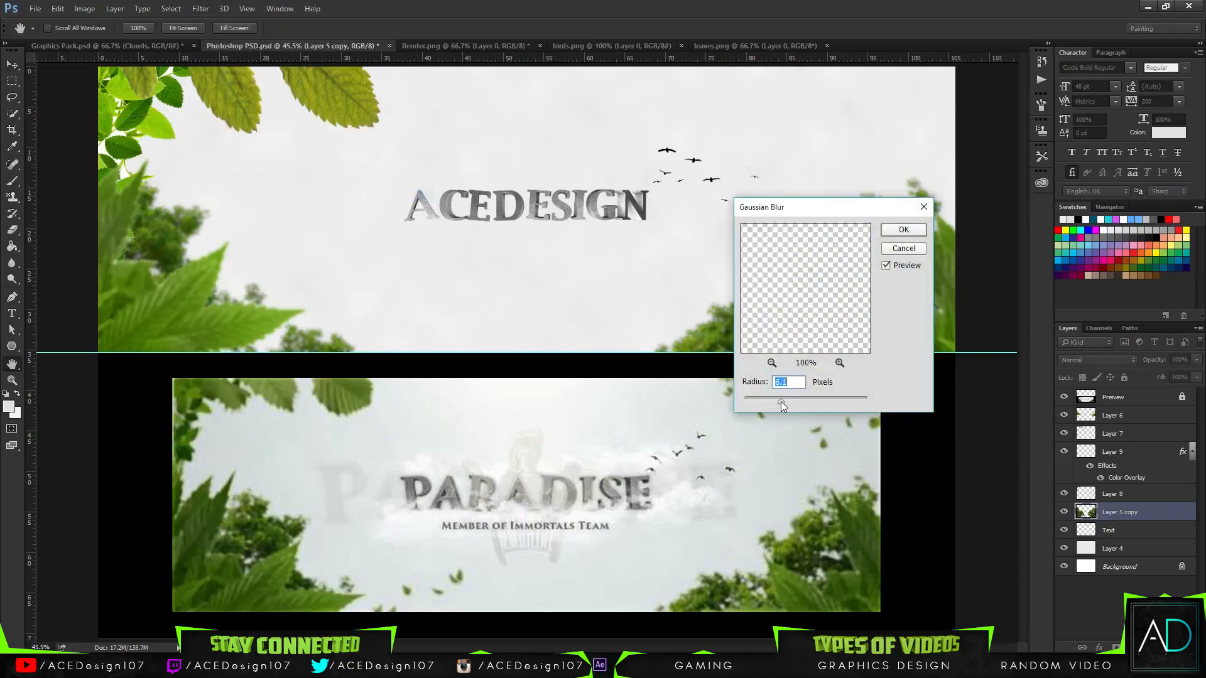
type("5.5")
left_click(903, 230)
key("v")
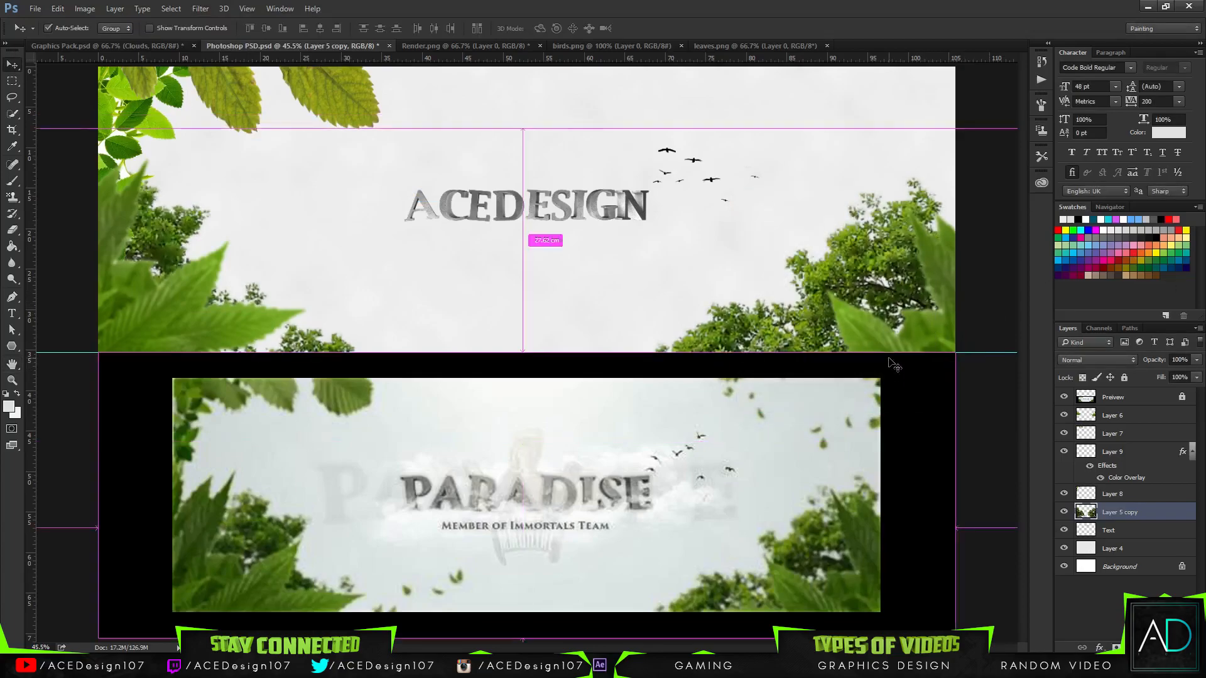
Apply a Gaussian Blur with a 5-pixel radius to the merged trees on Layer 5 copy
left_click(192, 10)
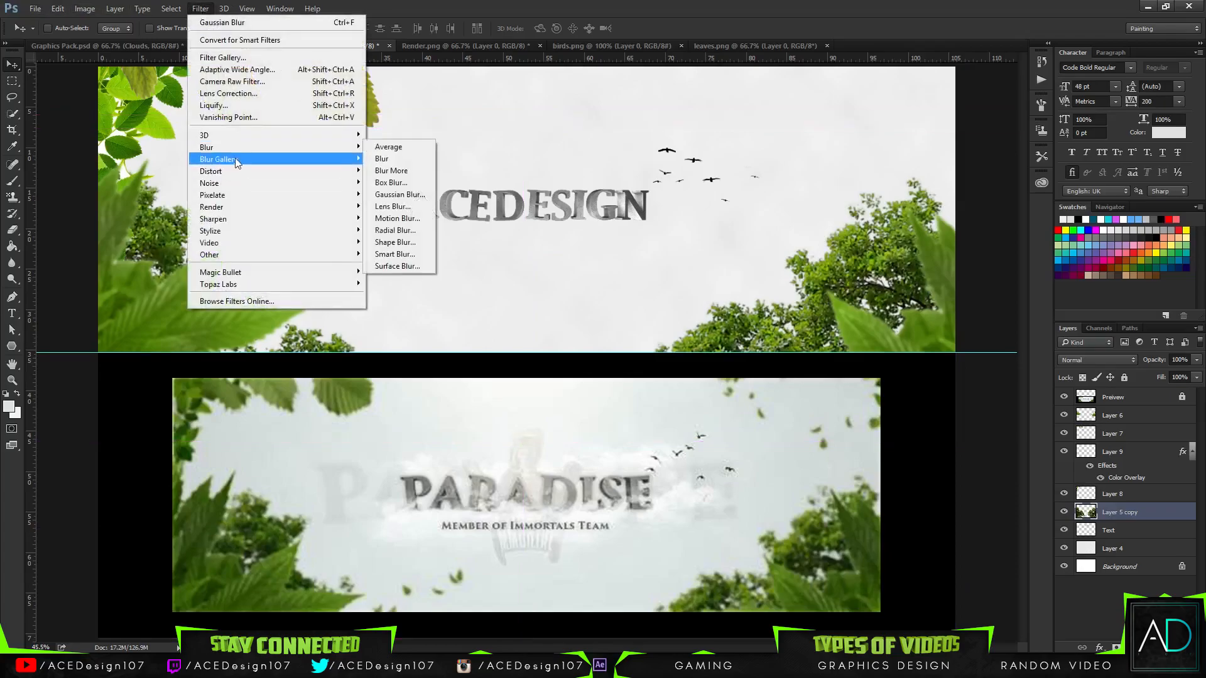
left_click(396, 191)
type("5")
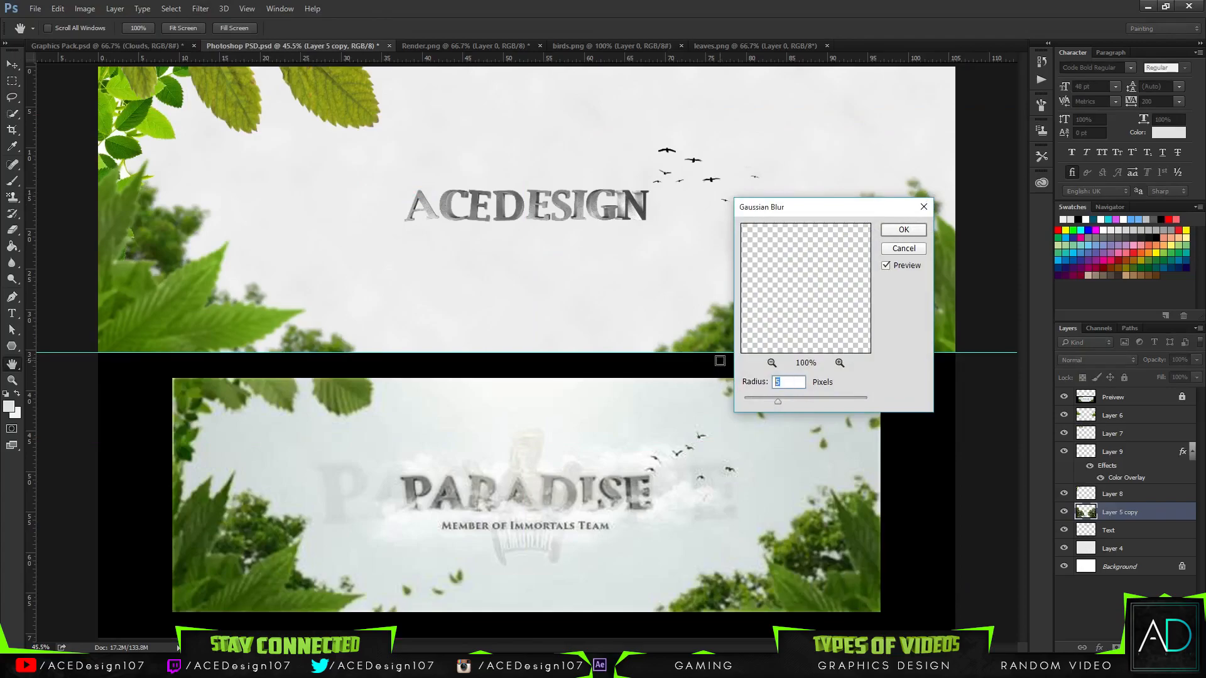
key("Return")
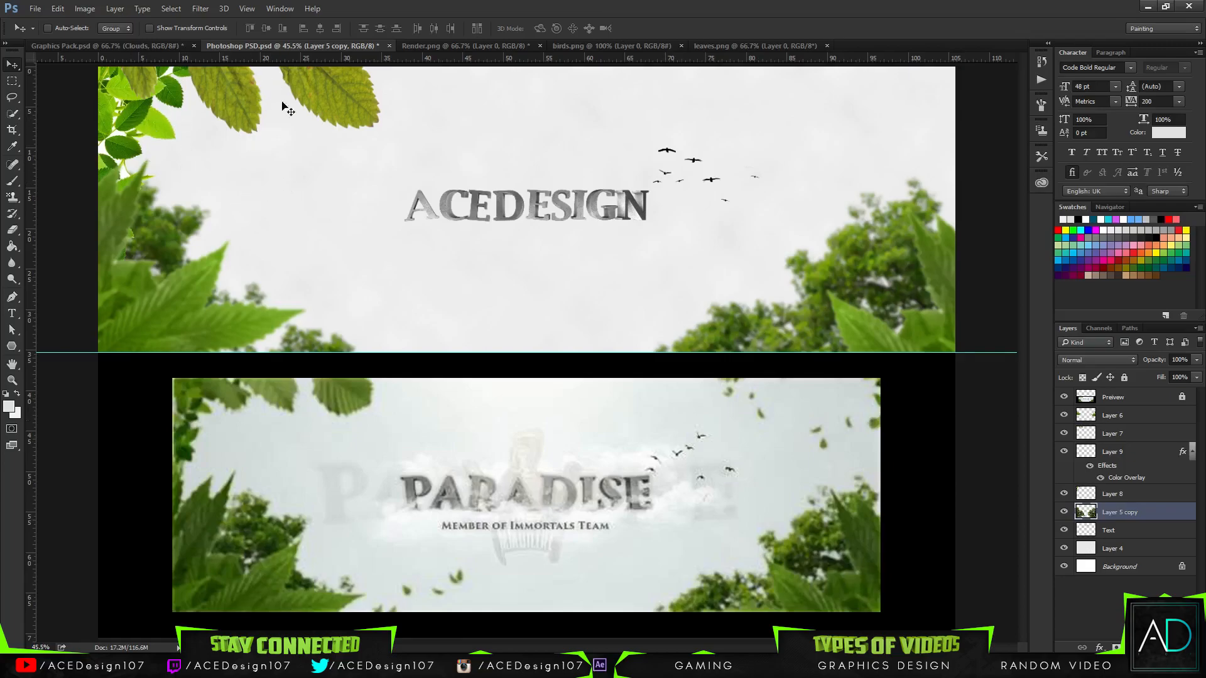
Shift the hue of the large hanging leaves on Layer 7 from yellowish to green with Hue/Saturation
left_click(1066, 435)
left_click(1068, 435)
left_click(1156, 433)
key("ctrl+u")
left_click_drag(924, 191, 931, 194)
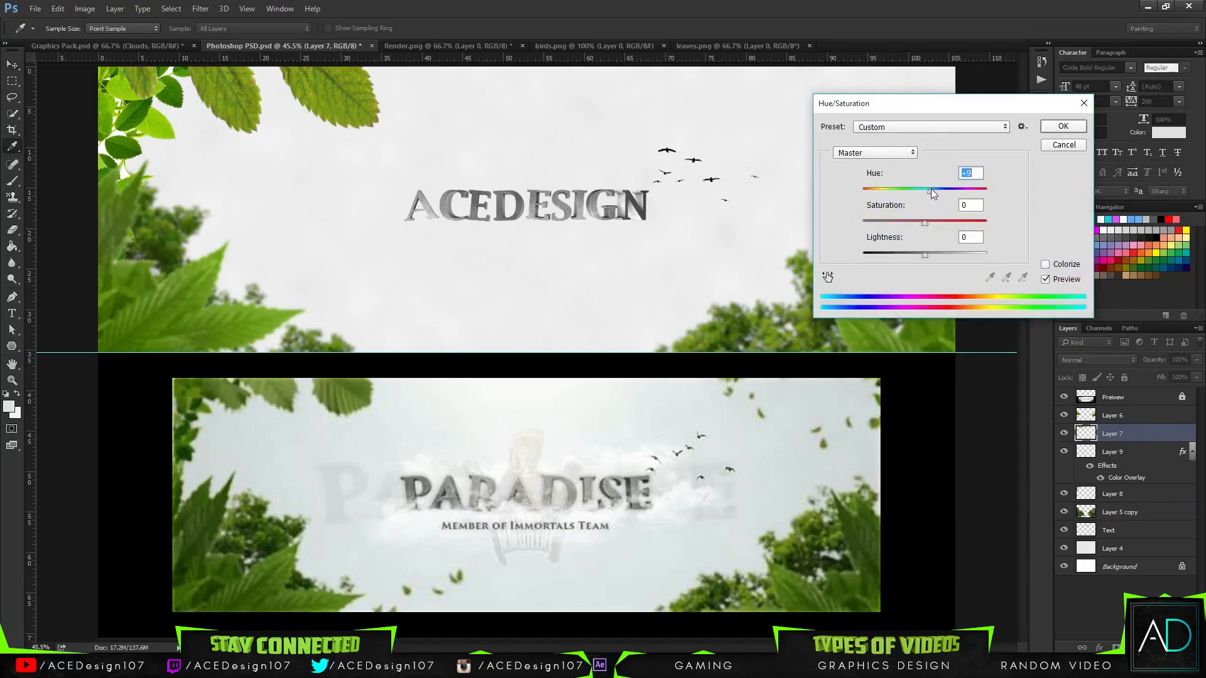
mouse_move(921, 253)
left_mouse_down()
mouse_move(934, 254)
mouse_move(925, 260)
left_mouse_up()
left_click_drag(931, 189, 934, 191)
left_click(1044, 126)
Apply a Gaussian Blur with a 3.8-pixel radius to the hanging leaves on Layer 7
left_click(200, 8)
mouse_move(226, 146)
left_click(381, 196)
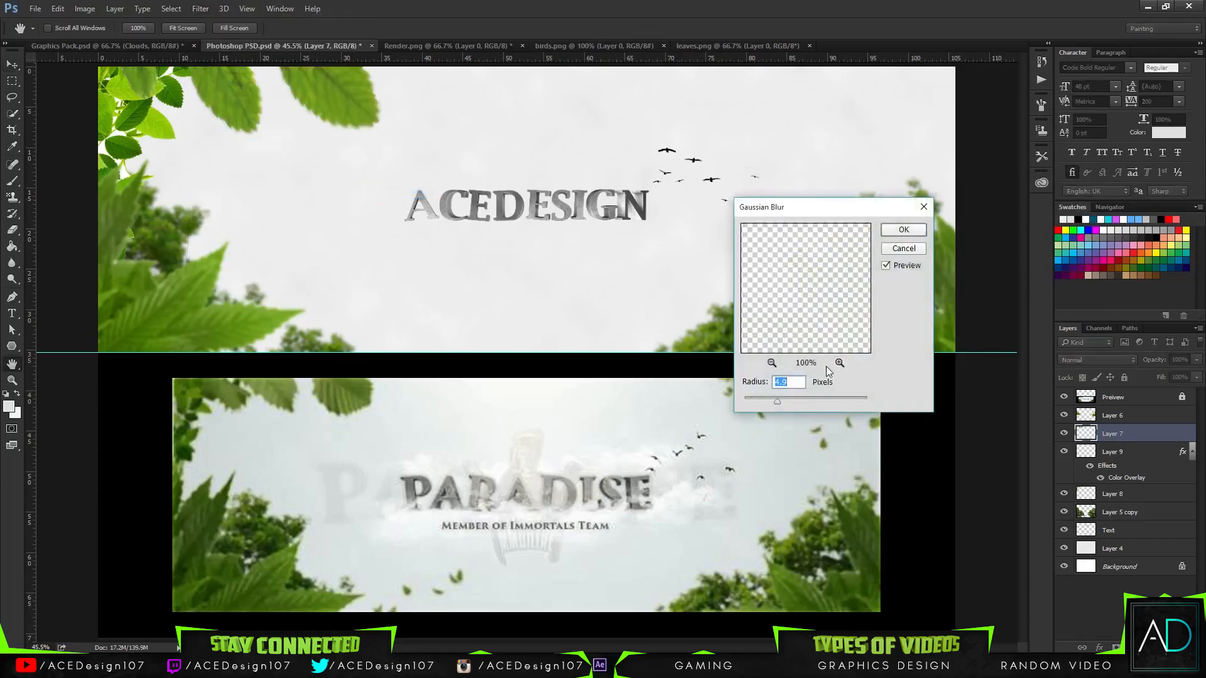
type("3.8")
key("Return")
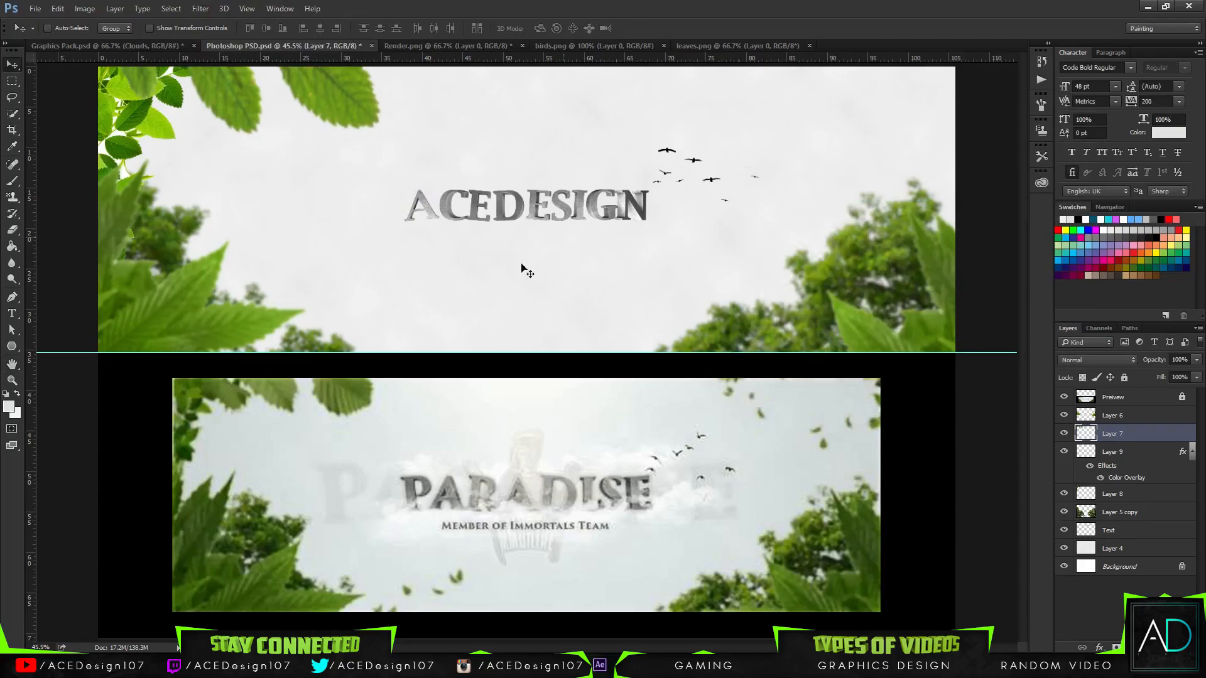
Toggle Layer 6 off and on to check its contents, and make Layer 8 the active layer
left_click(1124, 458)
left_click(1137, 418)
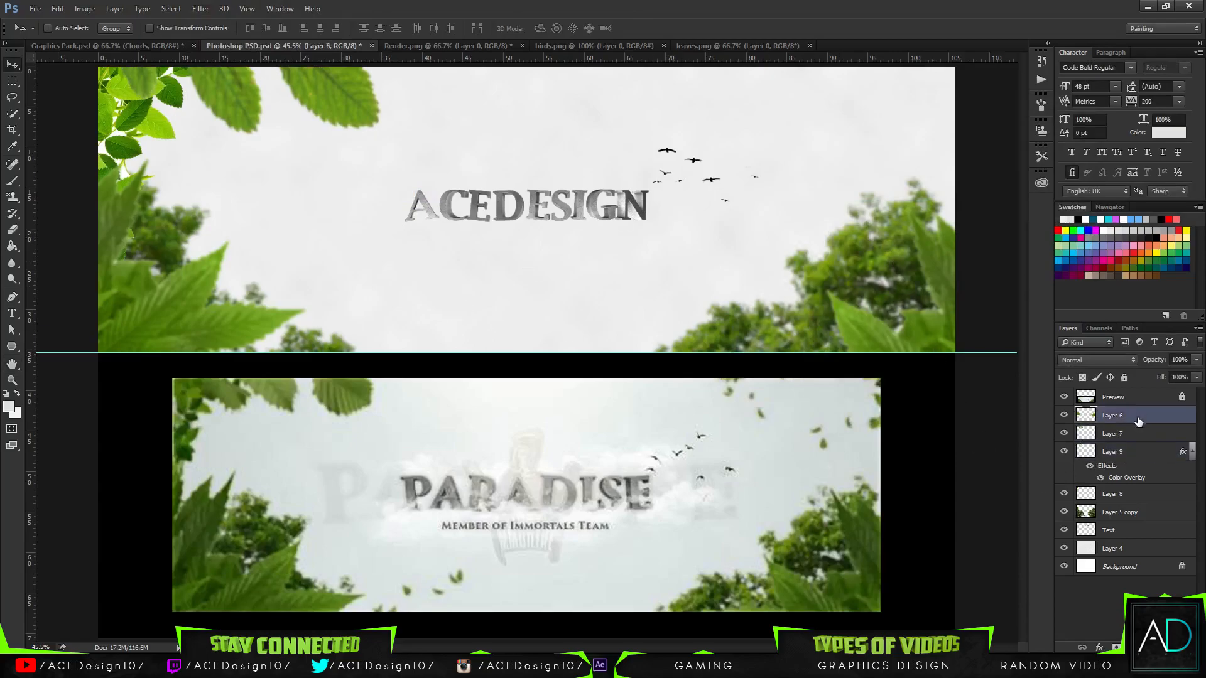
left_click(1065, 416)
left_click(1062, 417)
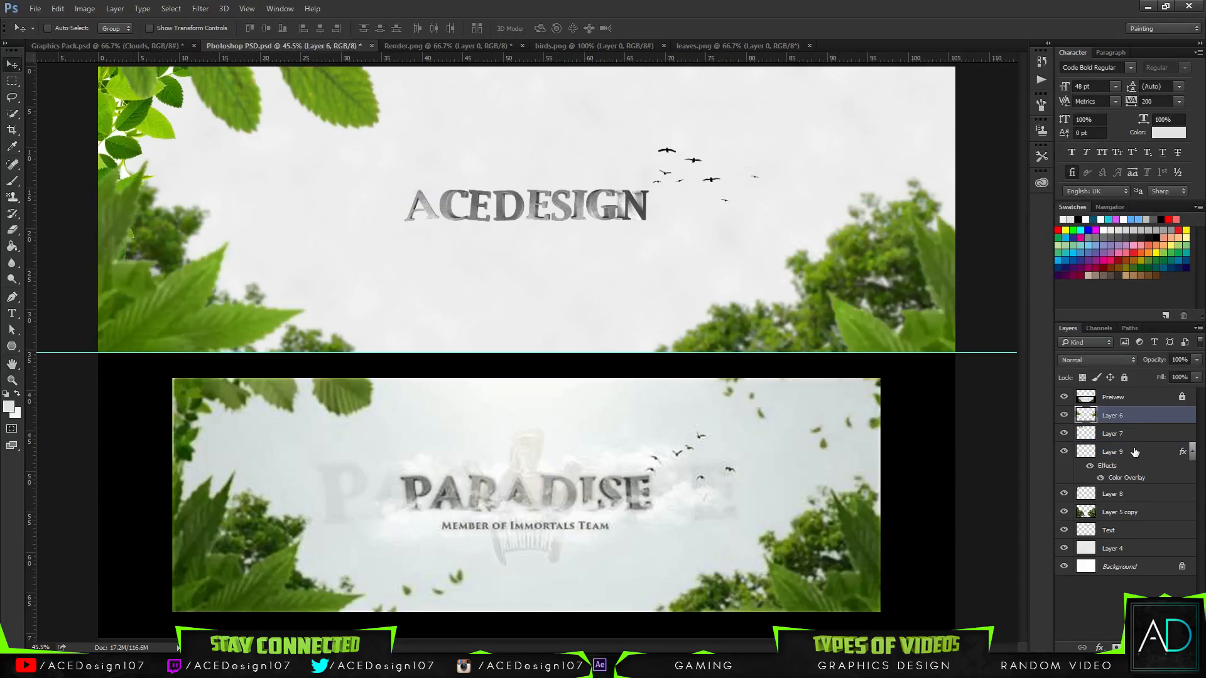
left_click(1116, 494)
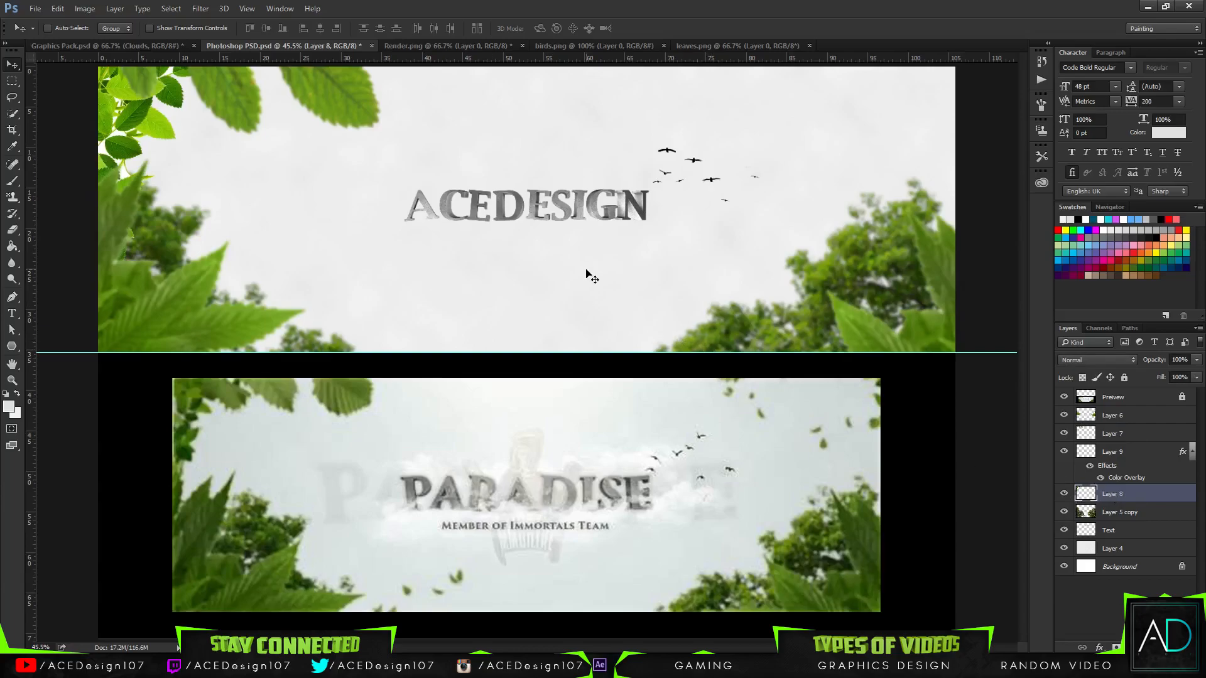
Try a Gaussian Blur with a radius of about 2 pixels on the small leaves of Layer 8
key("ctrl")
left_click(201, 8)
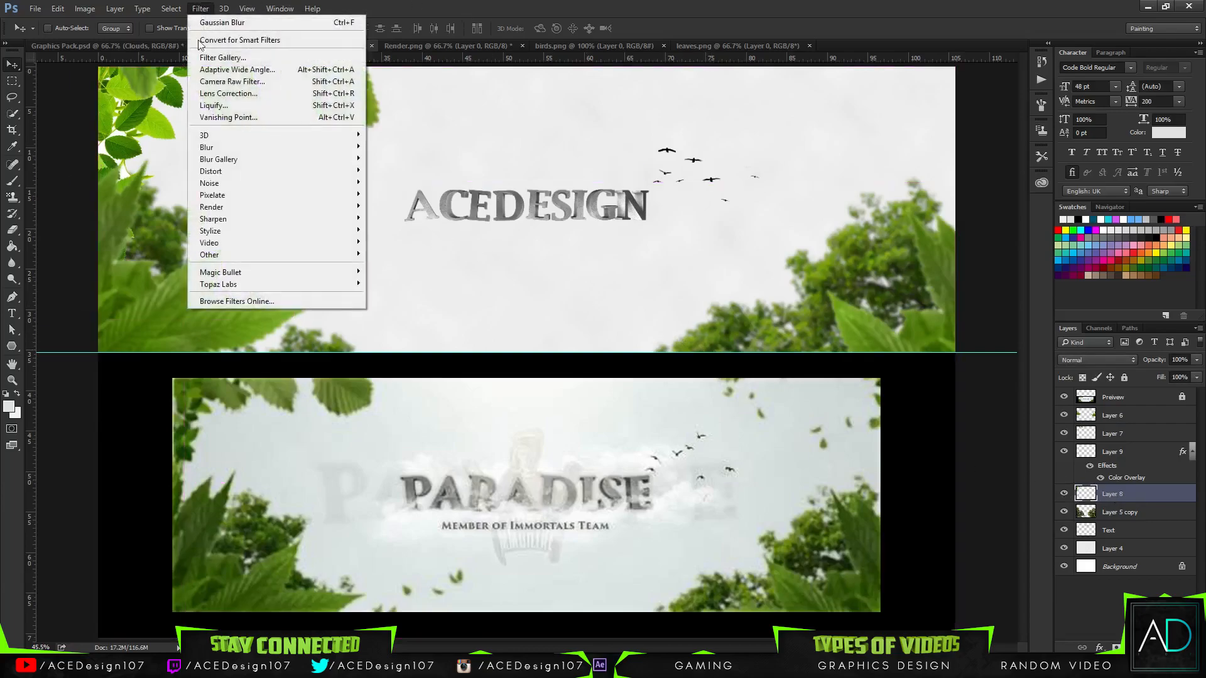
mouse_move(207, 147)
left_click(400, 194)
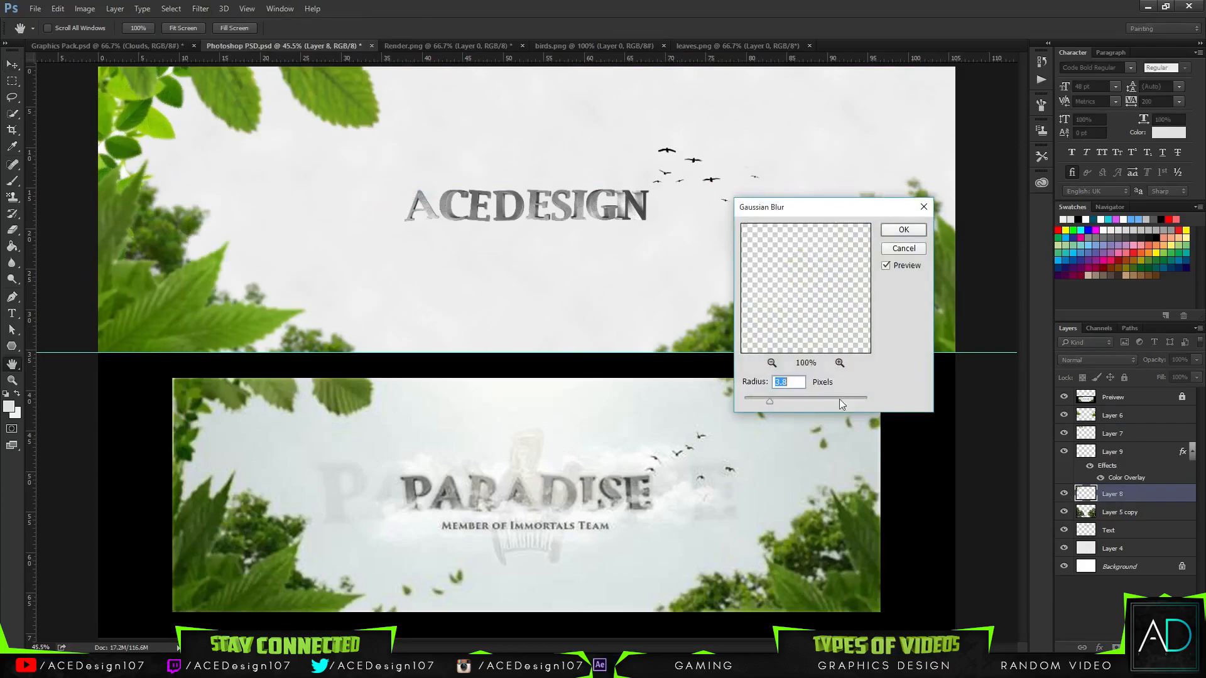
type("2.")
key("Escape")
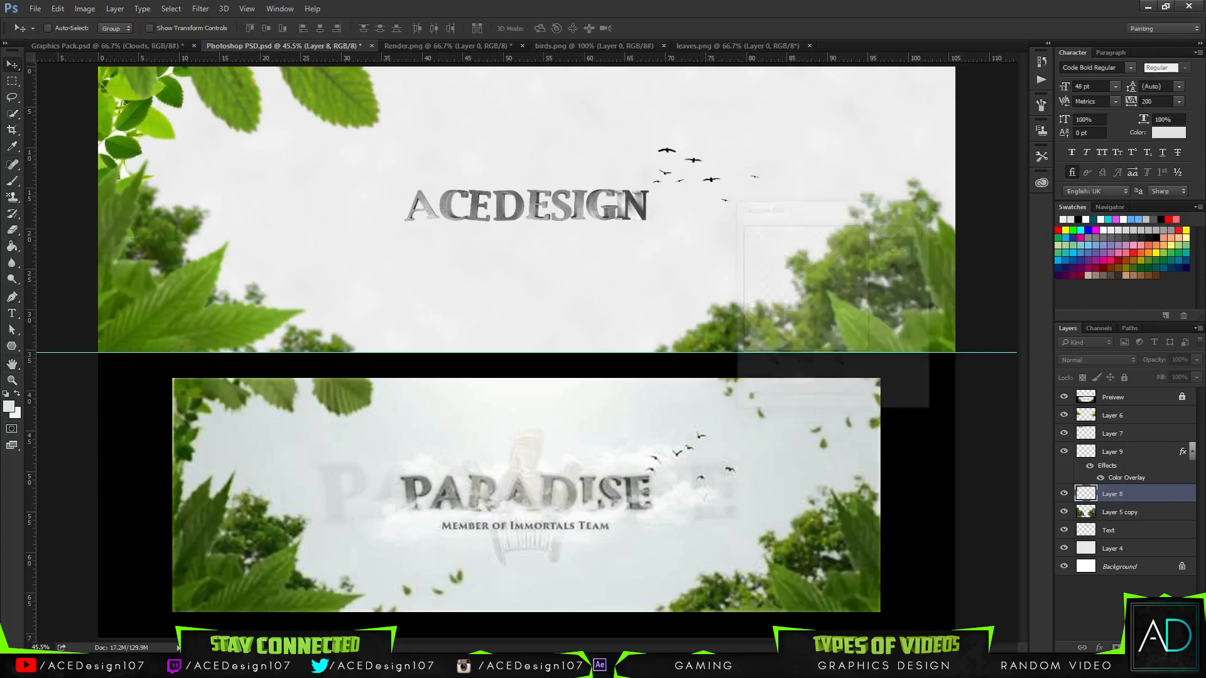
key("ctrl+z")
Apply a Gaussian Blur with a 3-pixel radius to the small corner leaves on Layer 8 and compare both whole banners
left_click(203, 9)
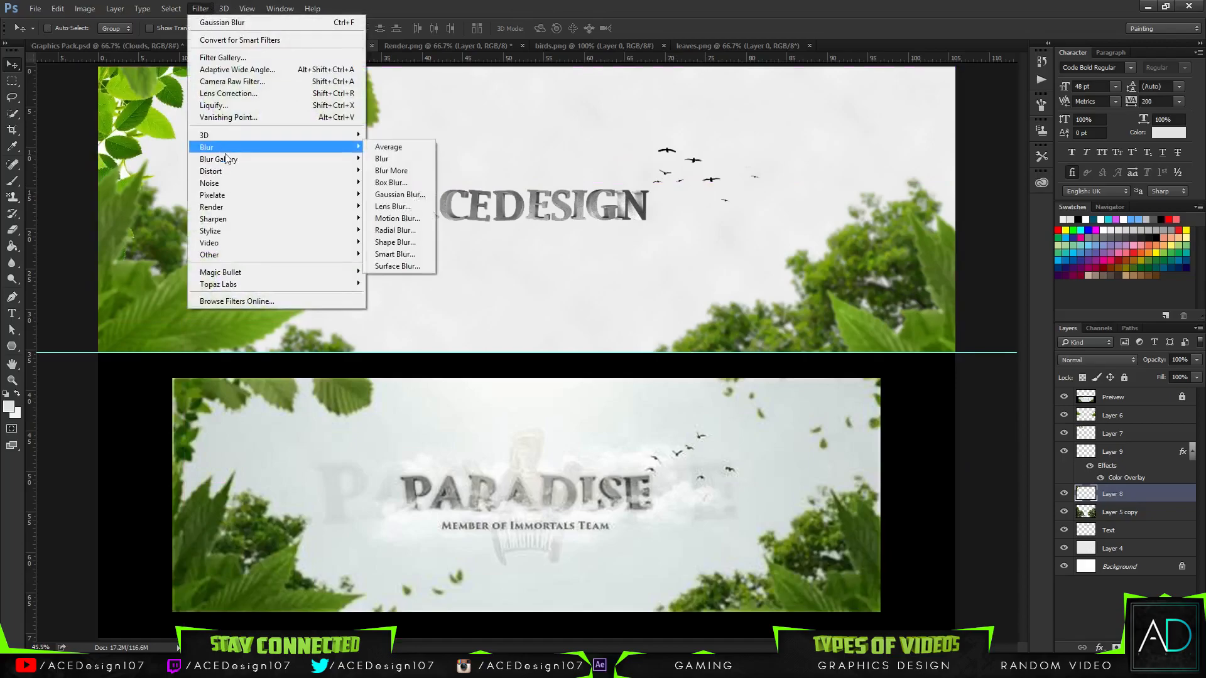
left_click(396, 195)
type("3")
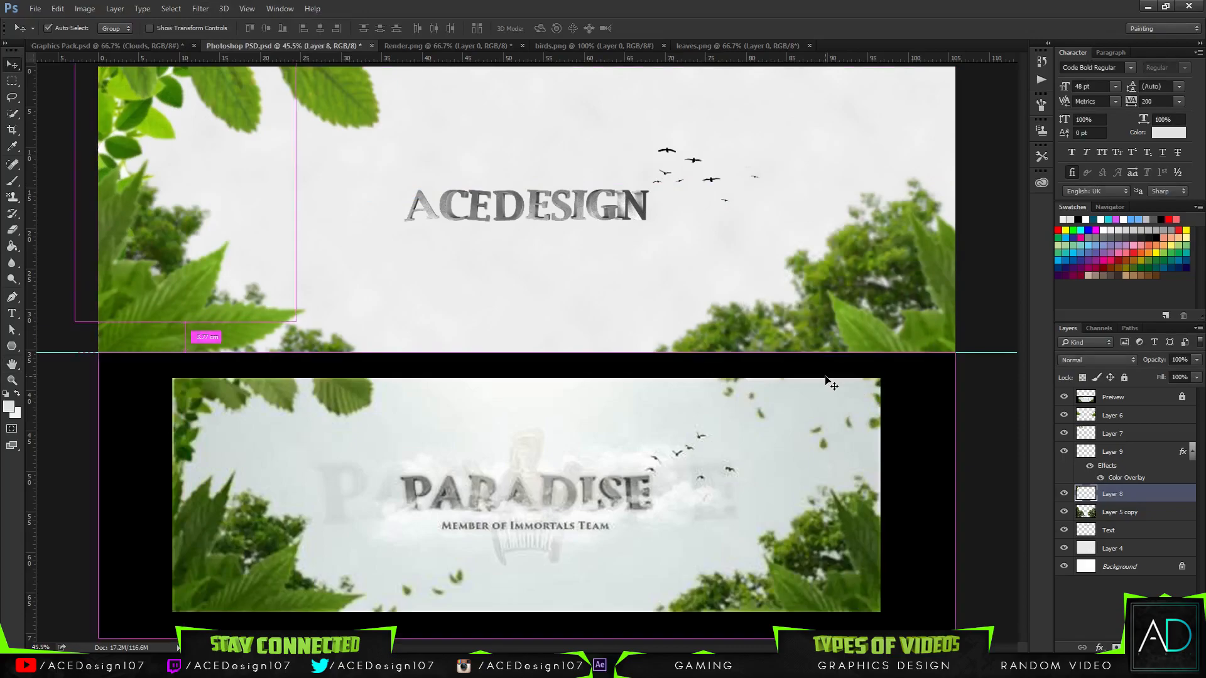
key("ctrl+minus")
key("ctrl+minus")
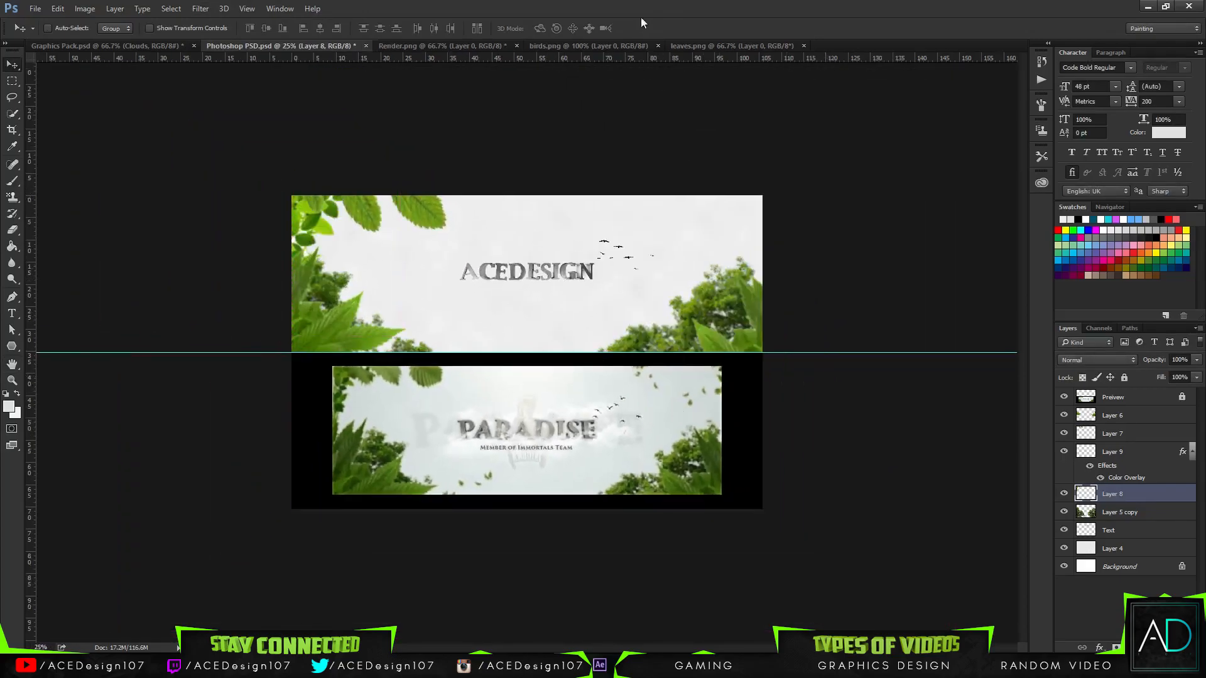
key("ctrl+0")
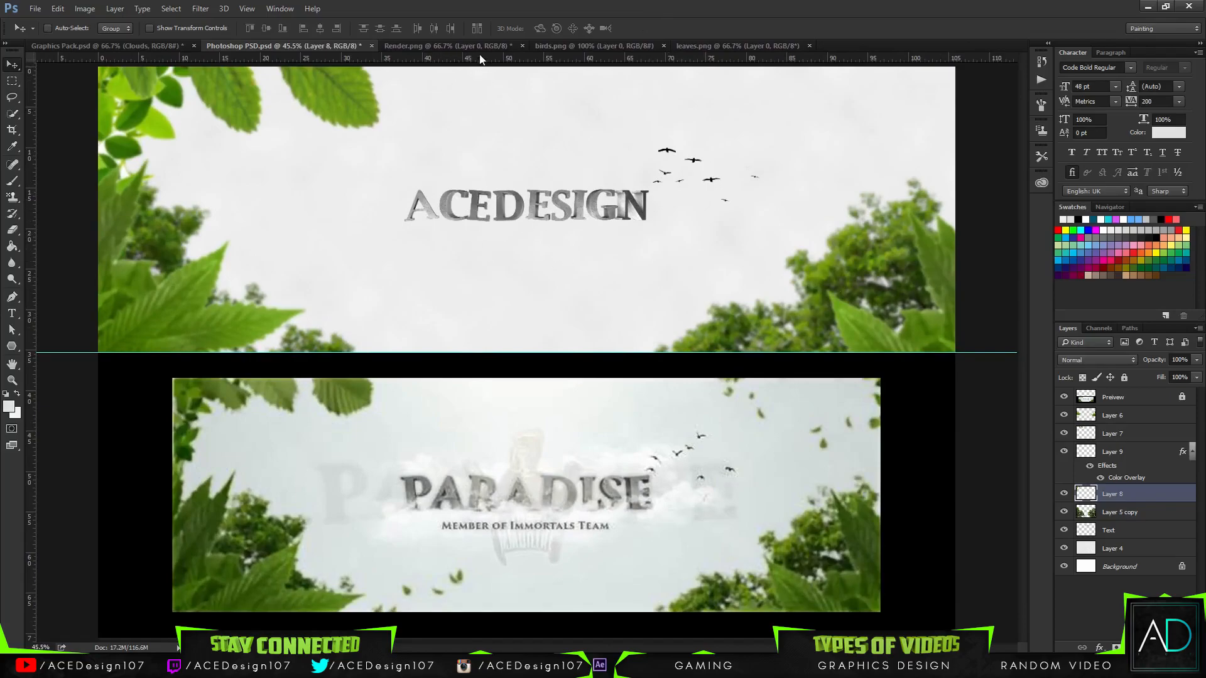
Preview the individual cloud layers of the Clouds group in Graphics Pack.psd one after another to find a suitable cloud
left_click(125, 46)
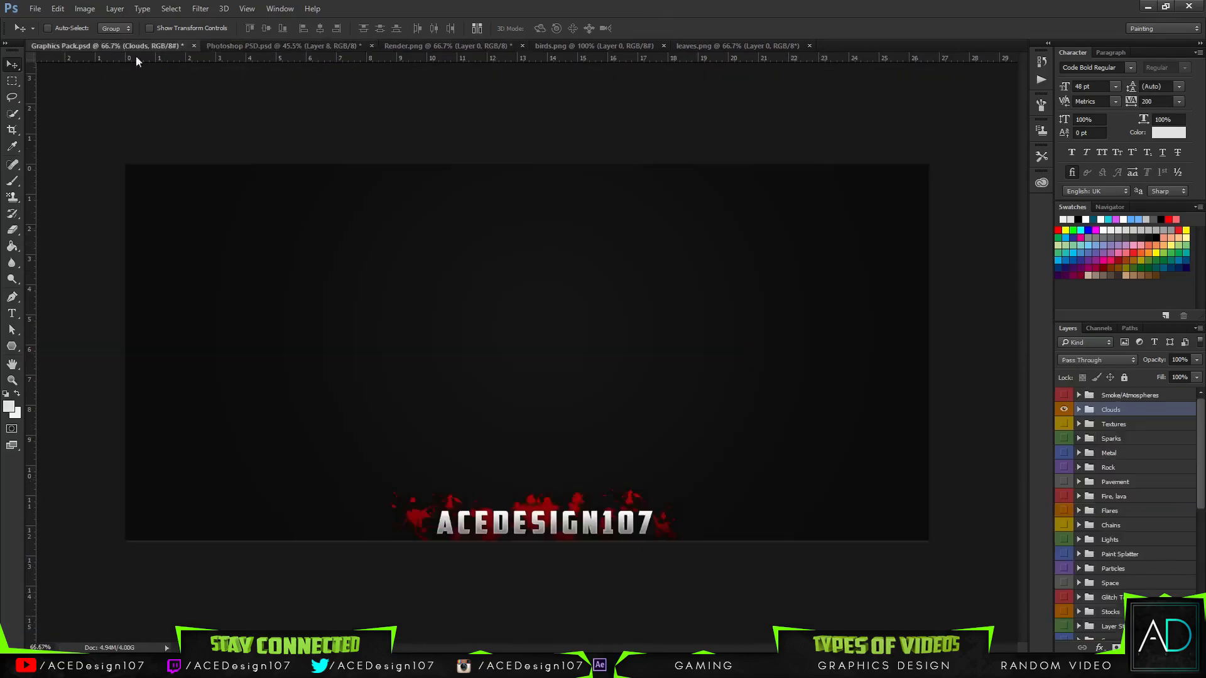
left_click(1079, 410)
left_click(1064, 424)
left_click(1063, 424)
left_click(1064, 455)
left_click(1063, 454)
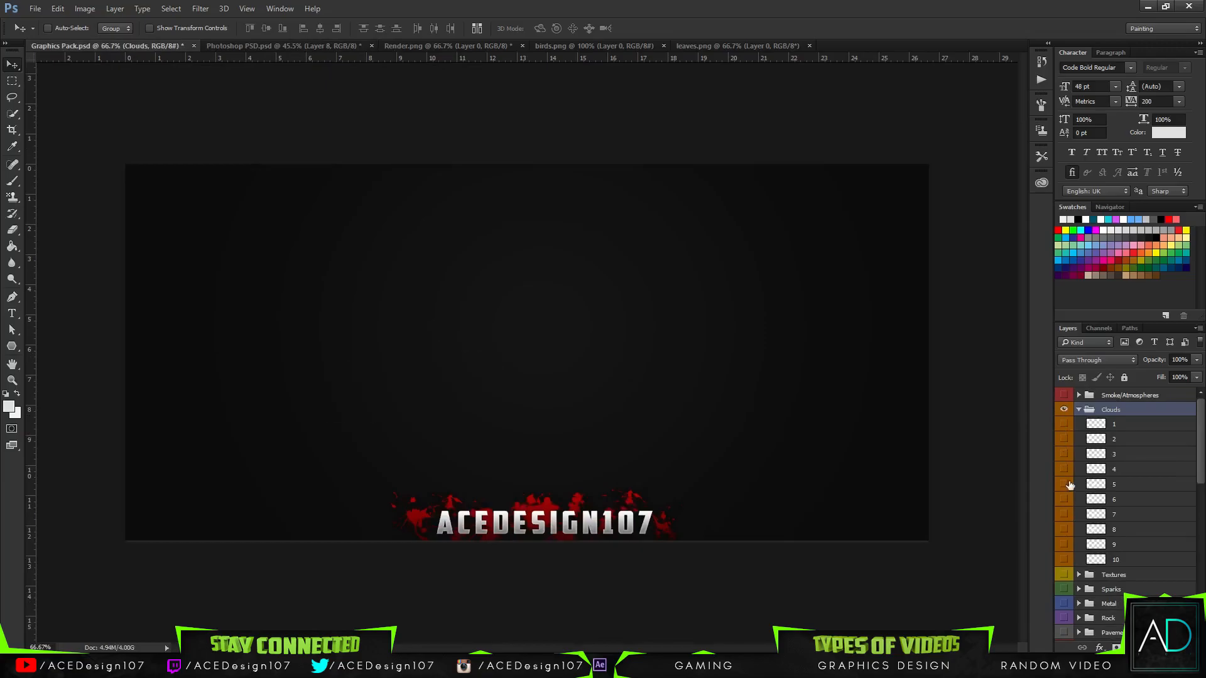
left_click(1064, 484)
left_click(1065, 469)
left_click(1065, 469)
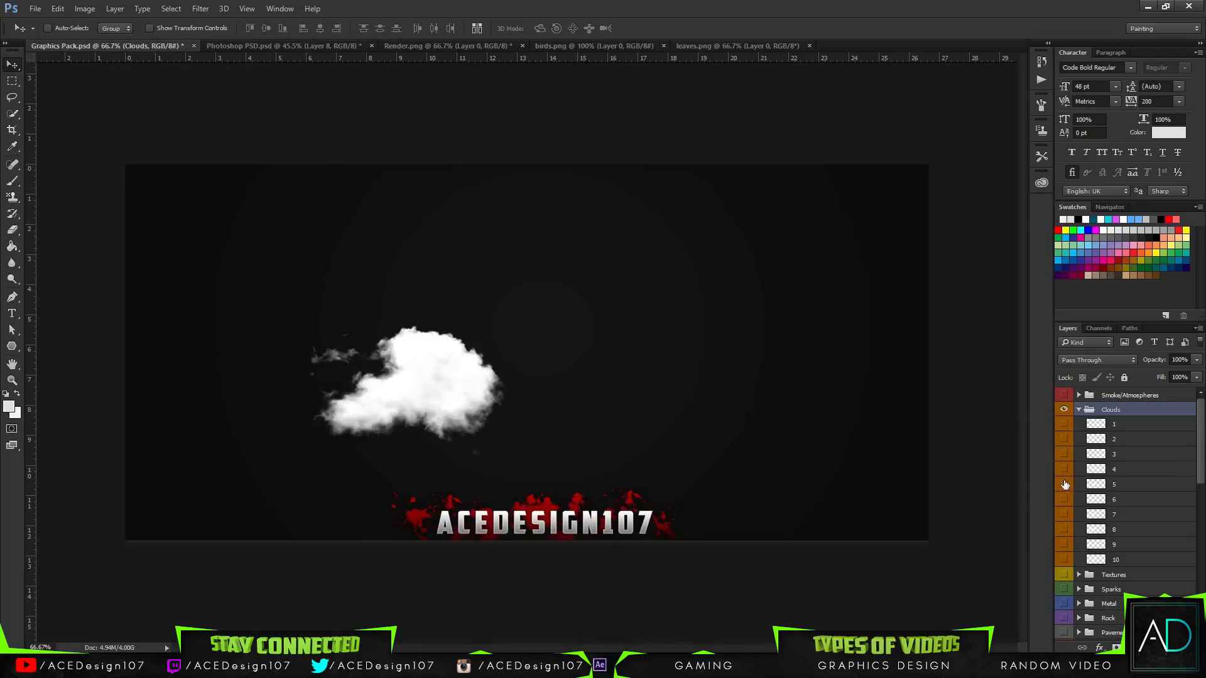
left_click(1064, 484)
left_click(1064, 470)
left_click(1064, 469)
left_click(1064, 515)
left_click(1064, 515)
left_click(1065, 529)
left_click(1064, 529)
Copy cloud 8 into Photoshop PSD.psd, then resize it and place it over the lower edge of the ACEDESIGN text
left_click(1065, 532)
left_click(1131, 534)
left_click_drag(307, 377, 396, 258)
key("ctrl+t")
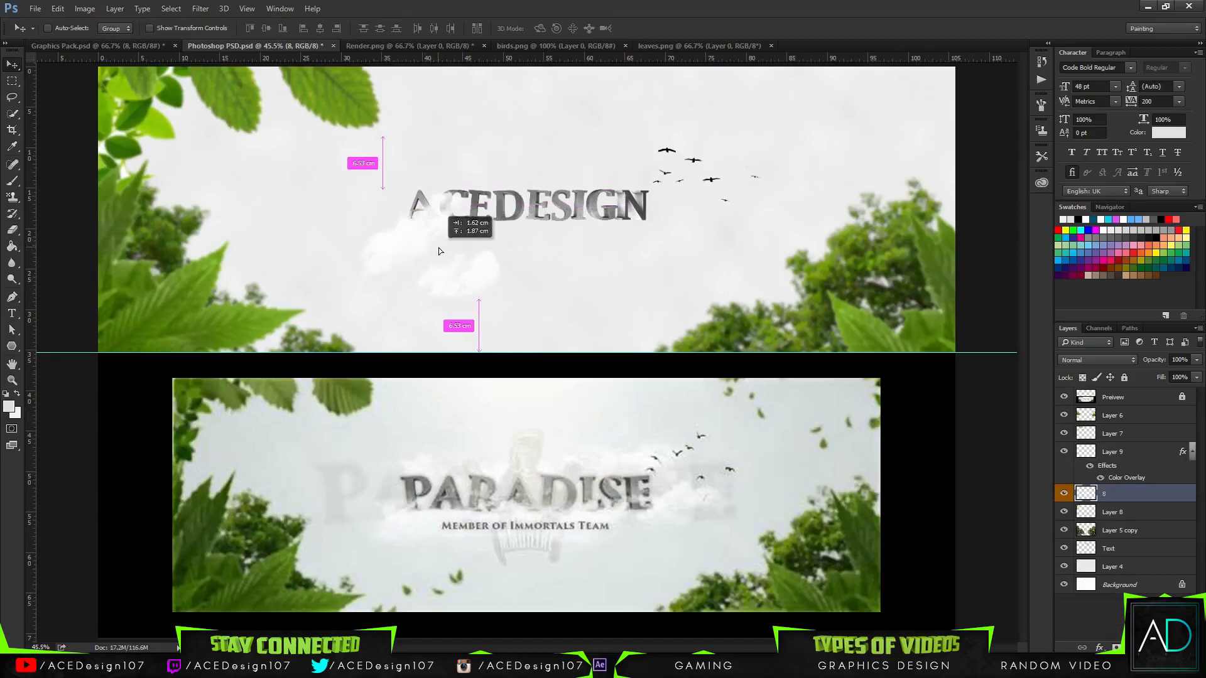
left_click_drag(521, 183, 588, 234)
left_click_drag(424, 264, 591, 240)
key("Return")
Duplicate cloud 8, then flip, resize and position the copy just below the ACEDESIGN text
key("ctrl+j")
key("ctrl+t")
right_click(546, 212)
left_click(610, 402)
right_click(590, 241)
left_click(603, 445)
left_click_drag(628, 157, 706, 324)
left_click_drag(562, 282, 552, 226)
left_click_drag(632, 128, 680, 279)
left_click_drag(559, 236, 551, 279)
key("Return")
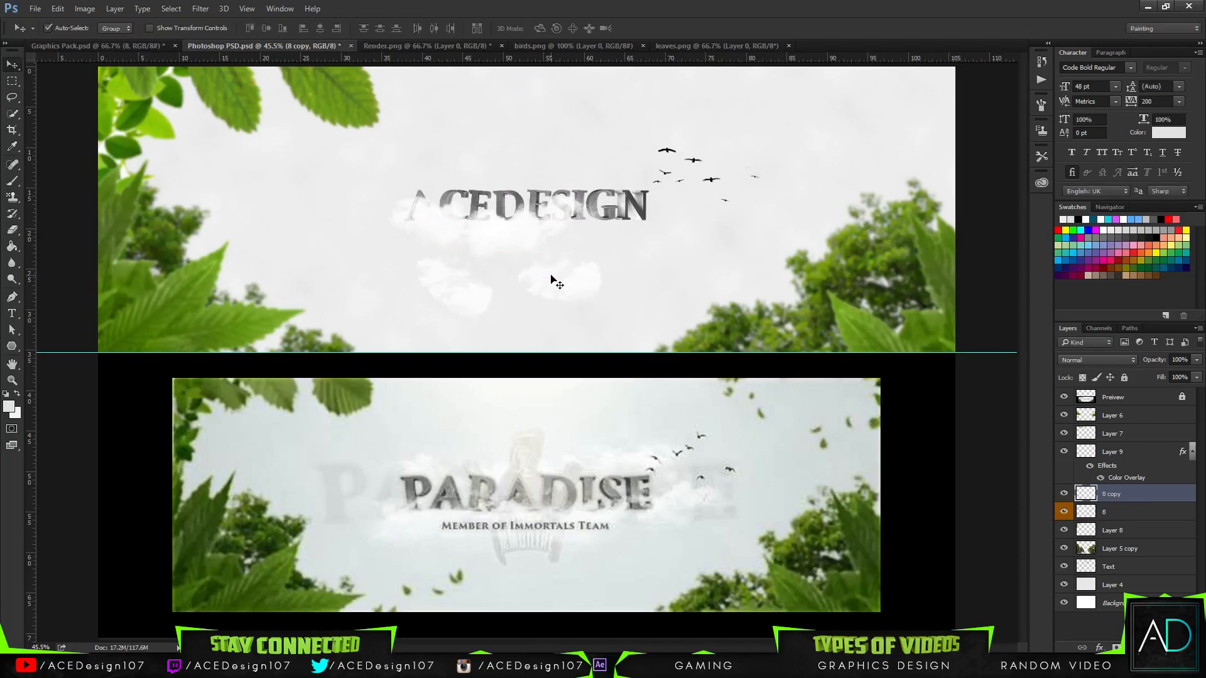
Copy cloud 9 from Graphics Pack.psd into Photoshop PSD.psd, place it below the end of the ACEDESIGN text, and merge it with the other clouds
left_click(90, 47)
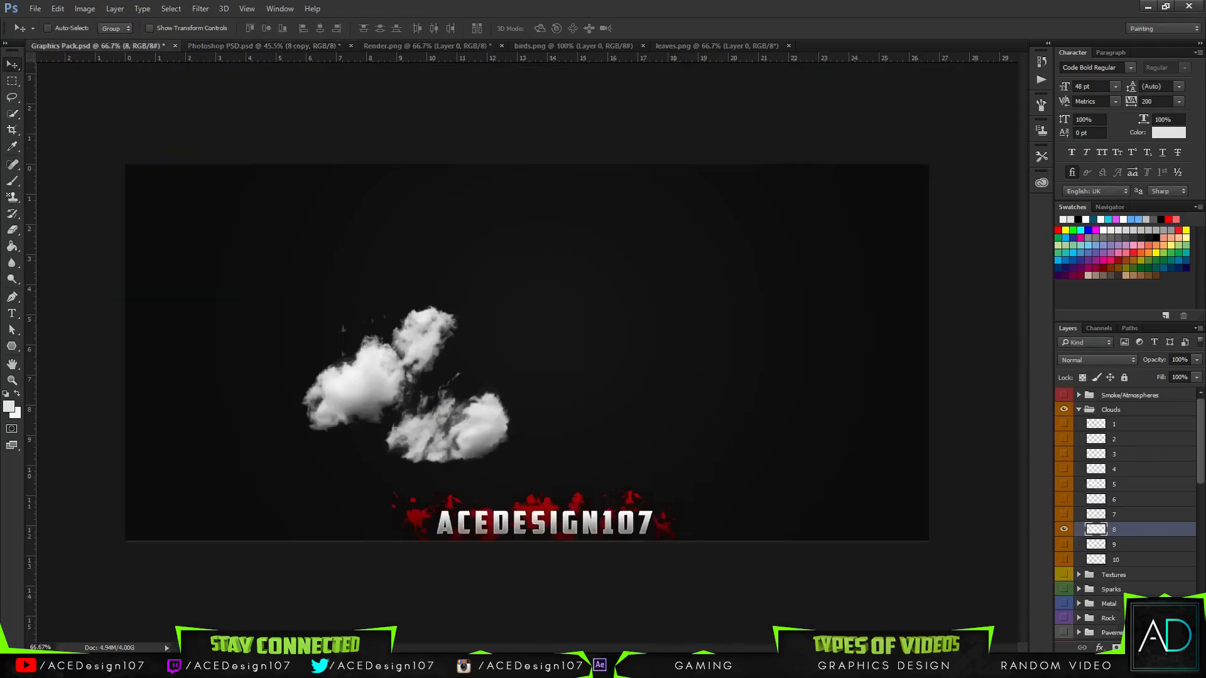
left_click(1064, 530)
left_click(1065, 545)
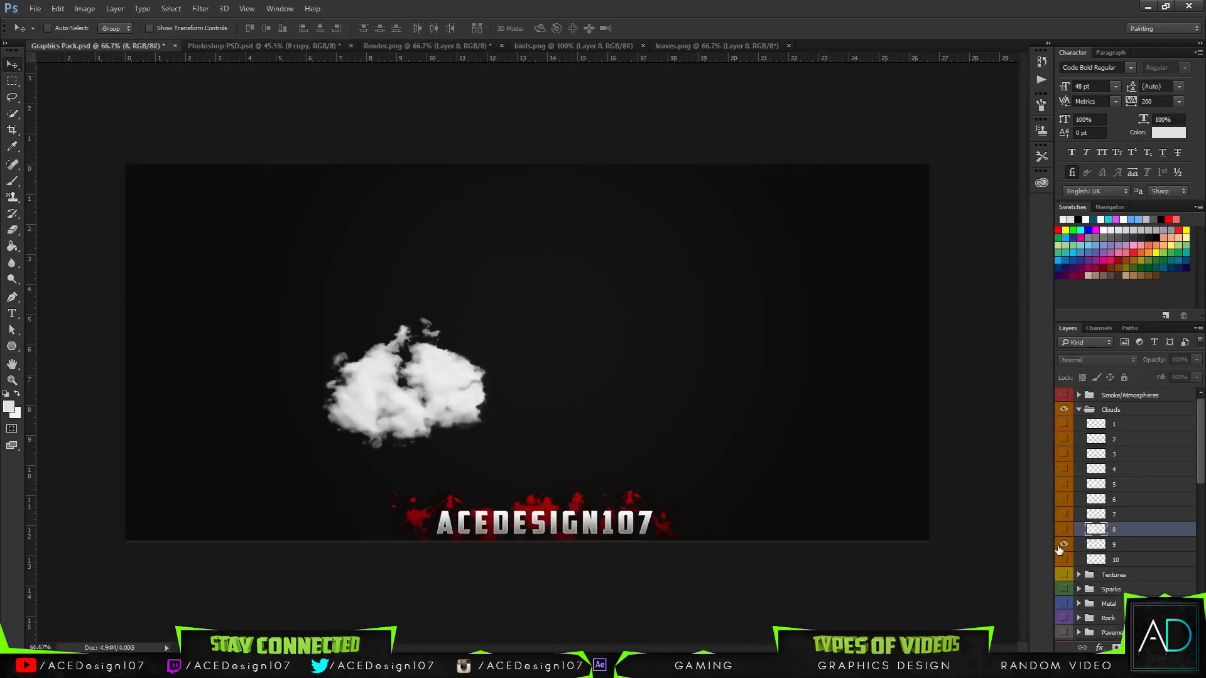
left_click(1154, 546)
left_click_drag(412, 330, 608, 254)
left_click_drag(587, 300, 591, 261)
key("ctrl+e")
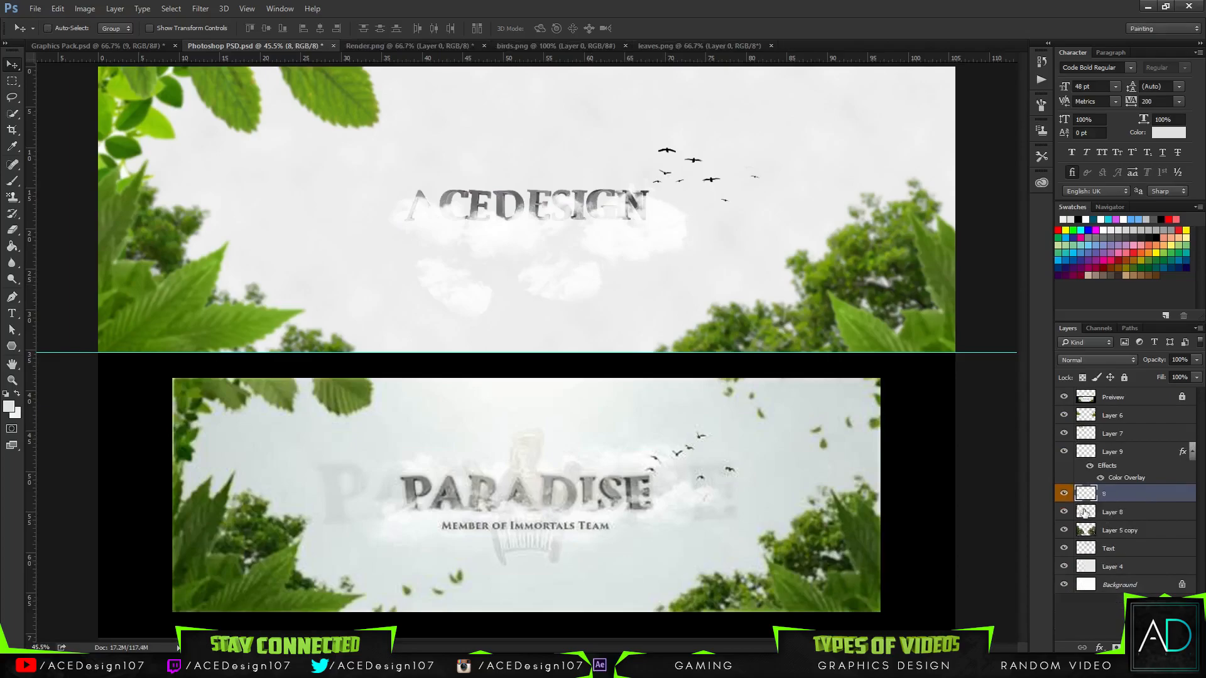
Set the Eraser to a soft round tip of 452 px with 0% hardness
key("e")
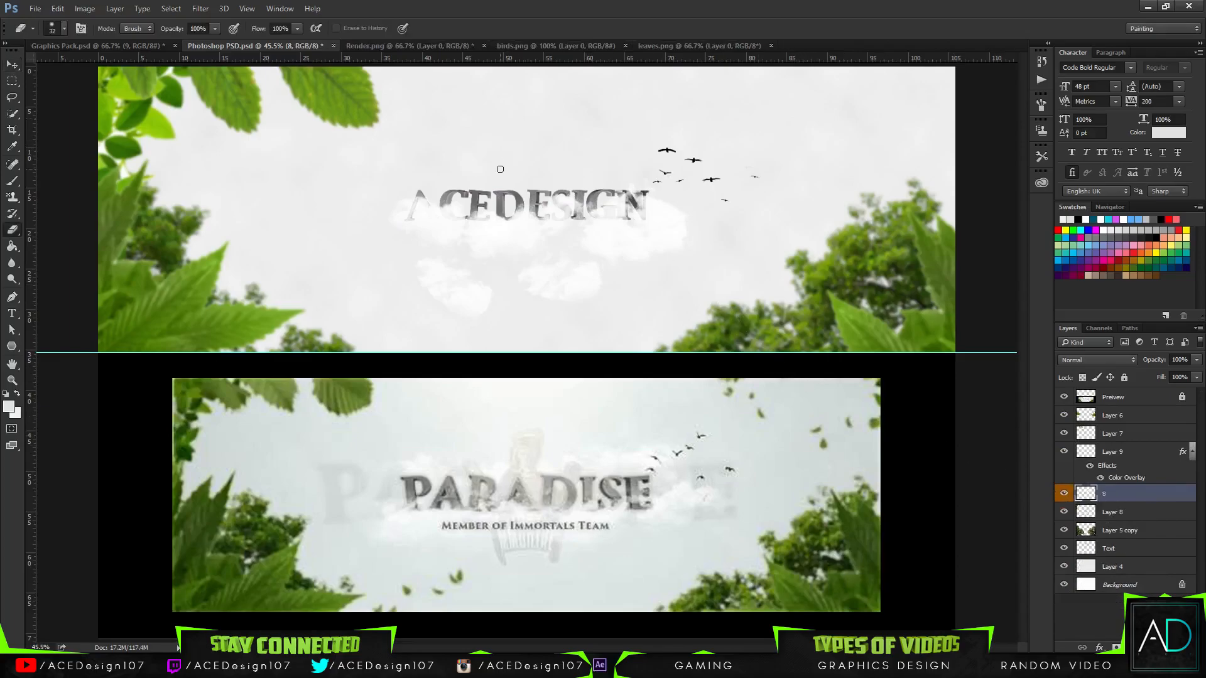
left_click(51, 27)
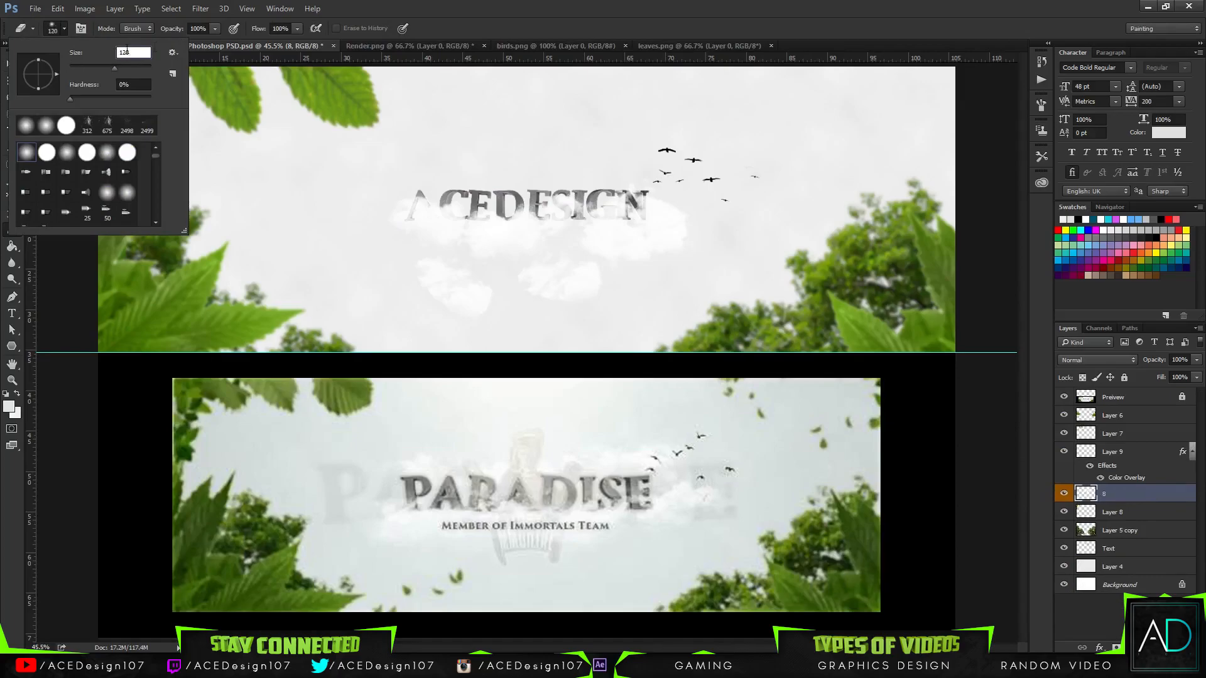
key("Return")
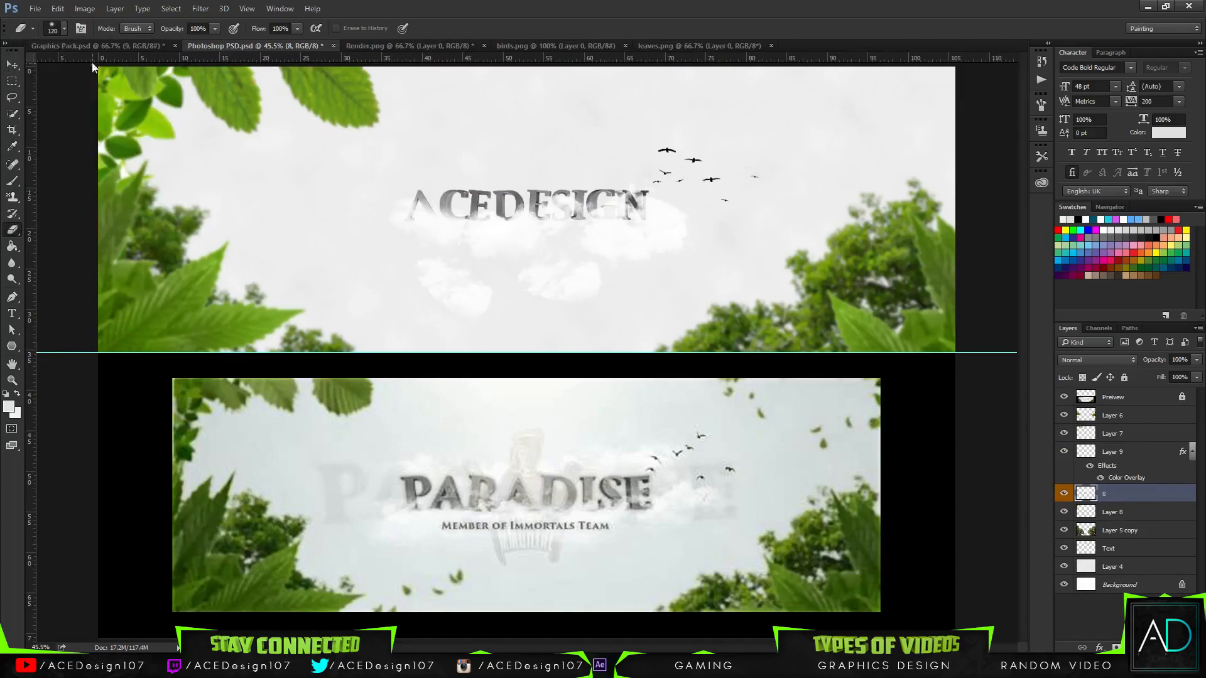
left_click(61, 28)
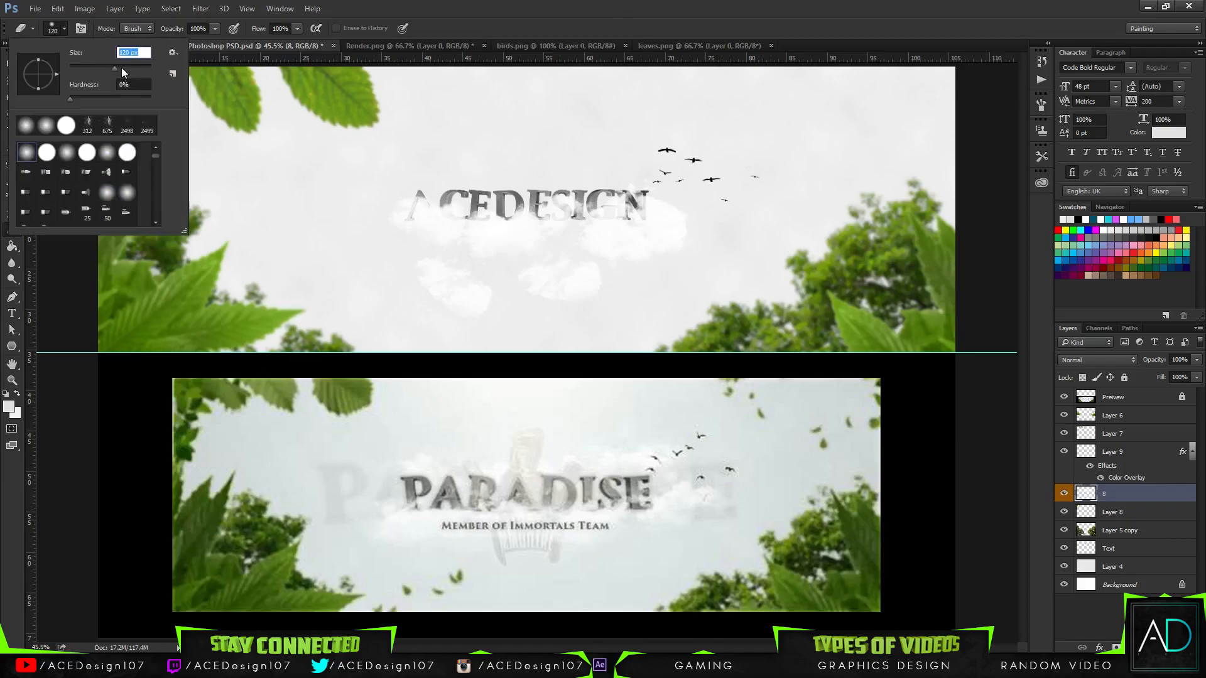
left_click_drag(133, 67, 141, 67)
key("Return")
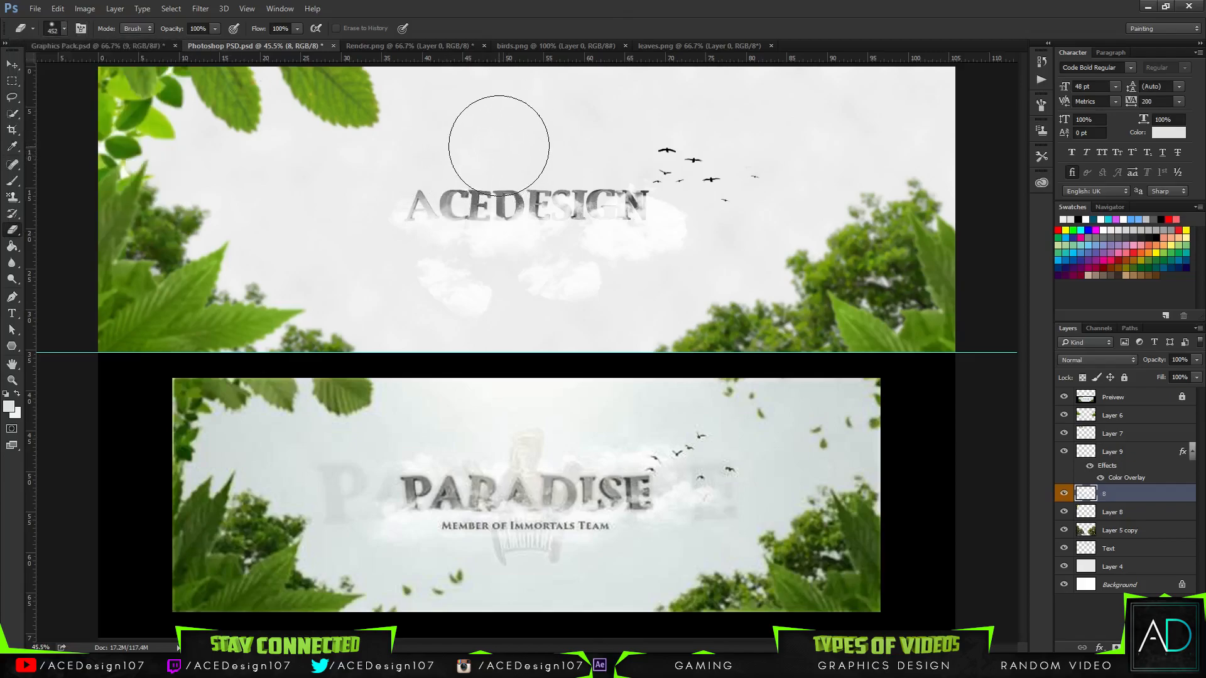
Undo the merge into layer 8 and erase the stray cloud parts below the ACEDESIGN text on the 8 copy layer
left_click_drag(451, 307, 705, 280)
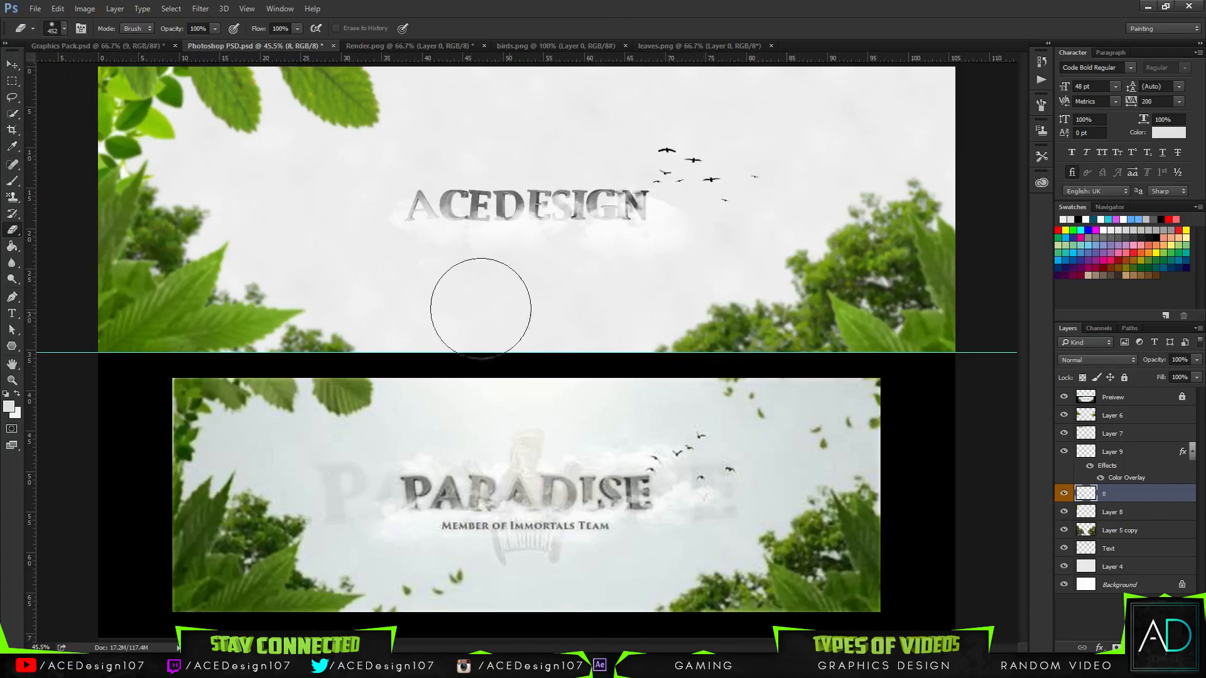
key("v")
left_click(452, 295, "alt")
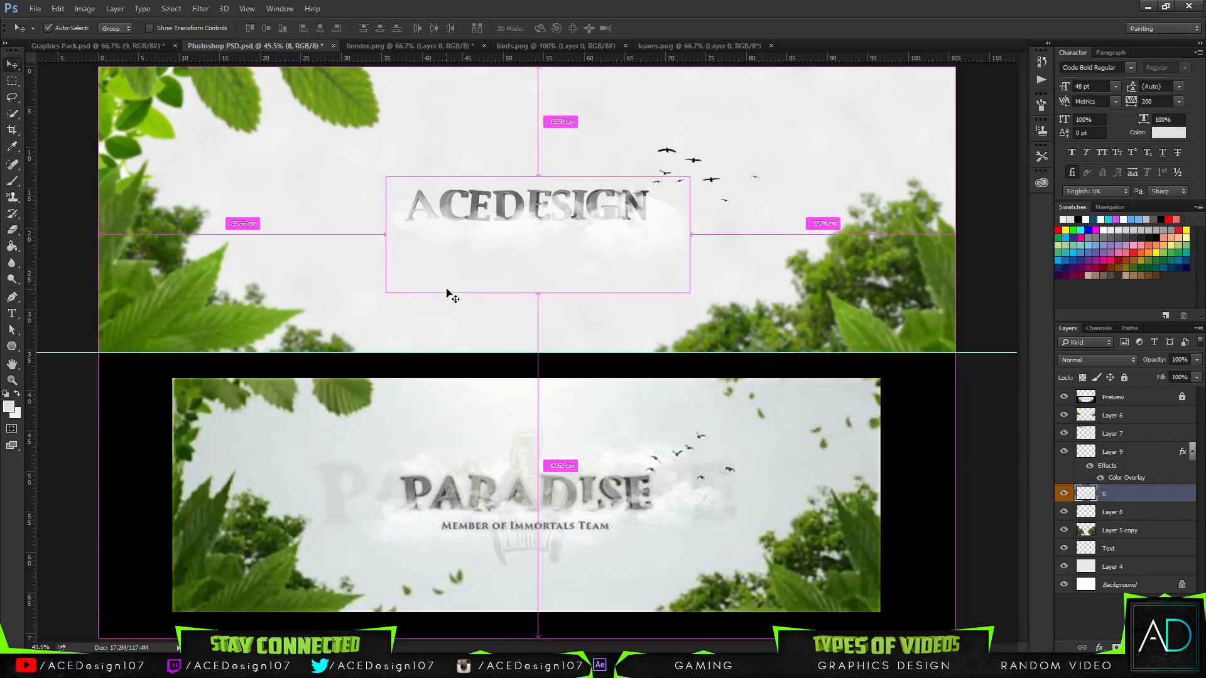
key("e")
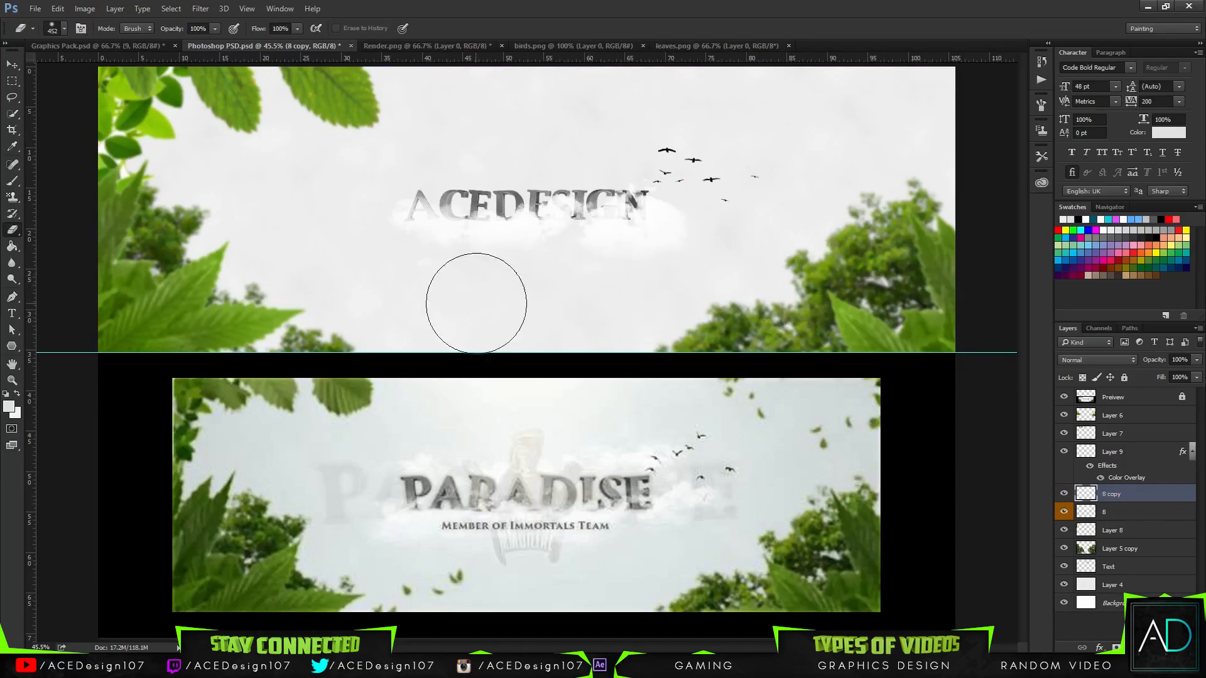
left_click_drag(431, 308, 704, 292)
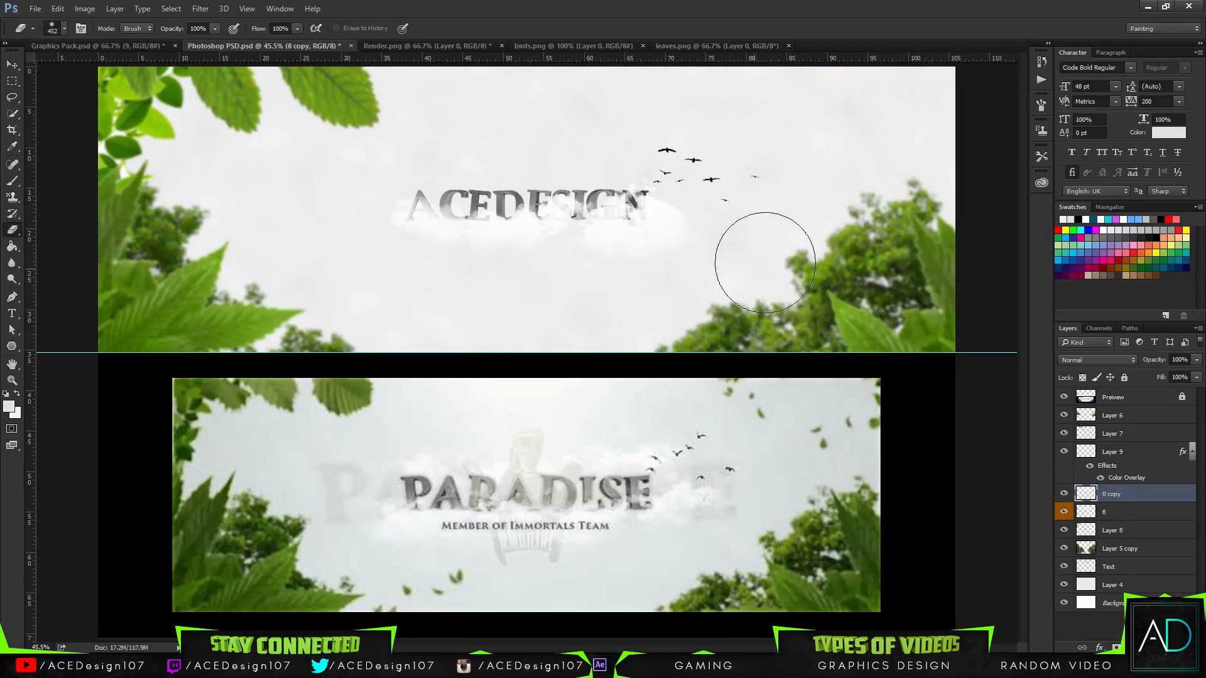
Try a 675 px splatter eraser tip, then use a soft round 675 px tip to fade the cloud on 8 copy
left_click(63, 29)
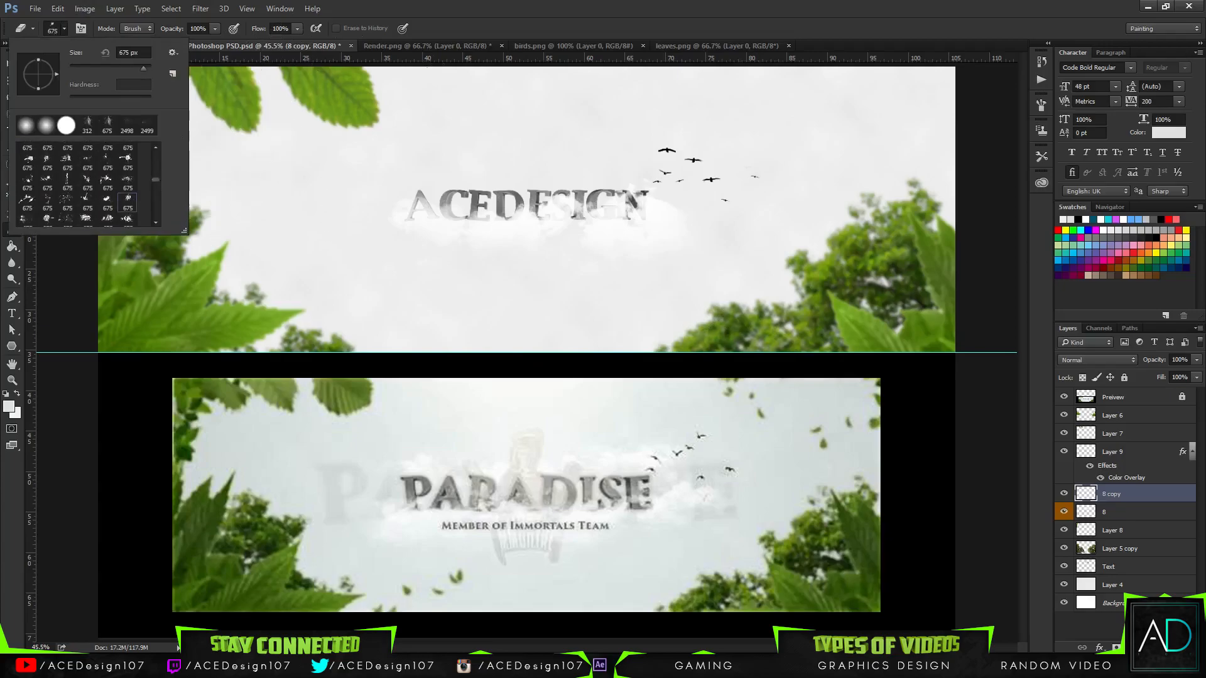
left_click(453, 3)
left_click(66, 29)
left_click(295, 2)
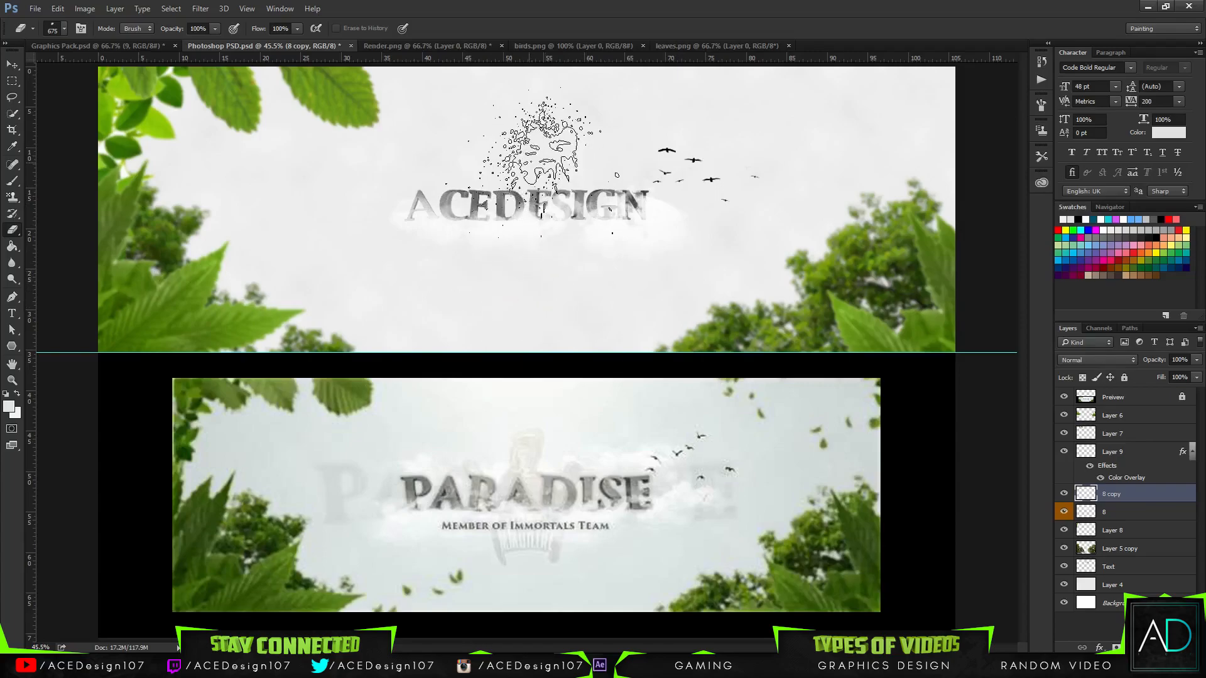
left_click(62, 29)
left_click(70, 130)
left_click(551, 126)
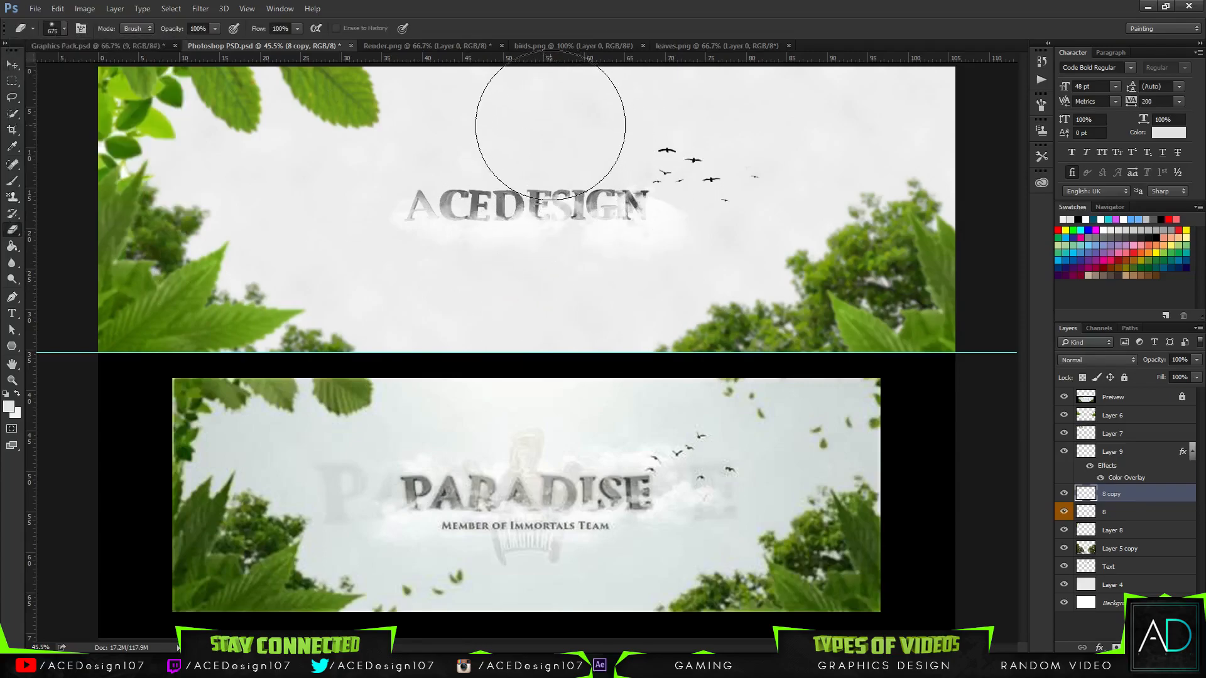
key("v")
key("e")
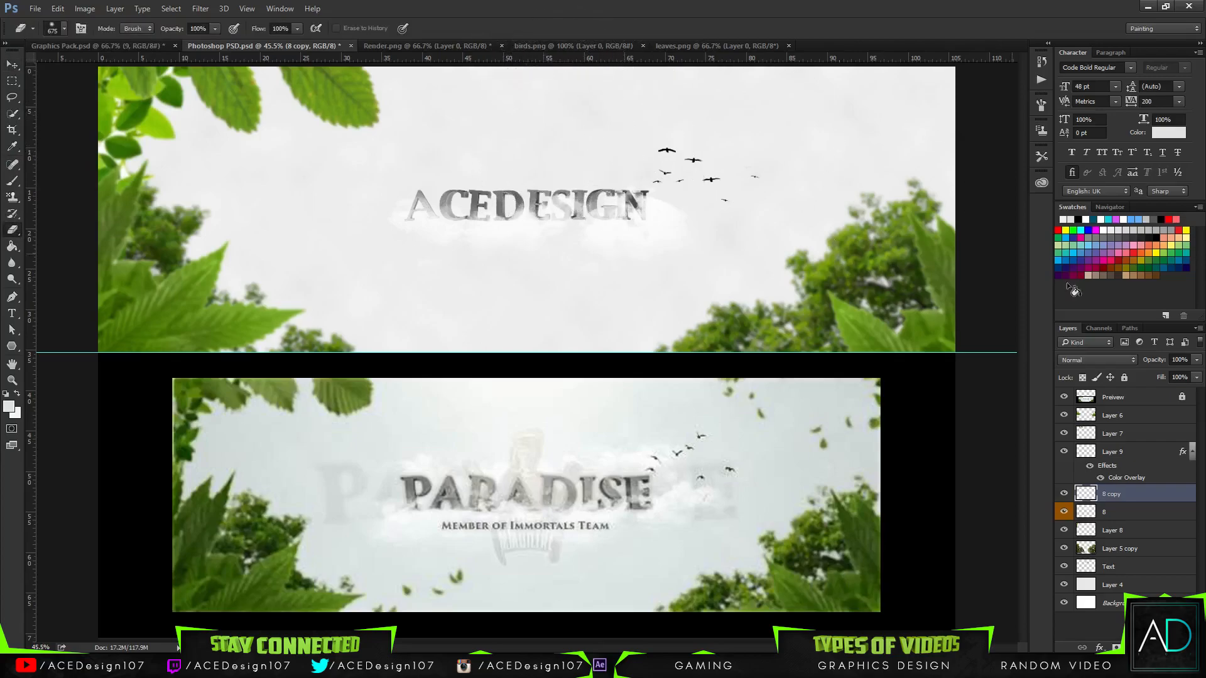
Merge 8 copy into layer 8 and reposition the merged cloud along the lower edge of the ACEDESIGN text
key("ctrl+e")
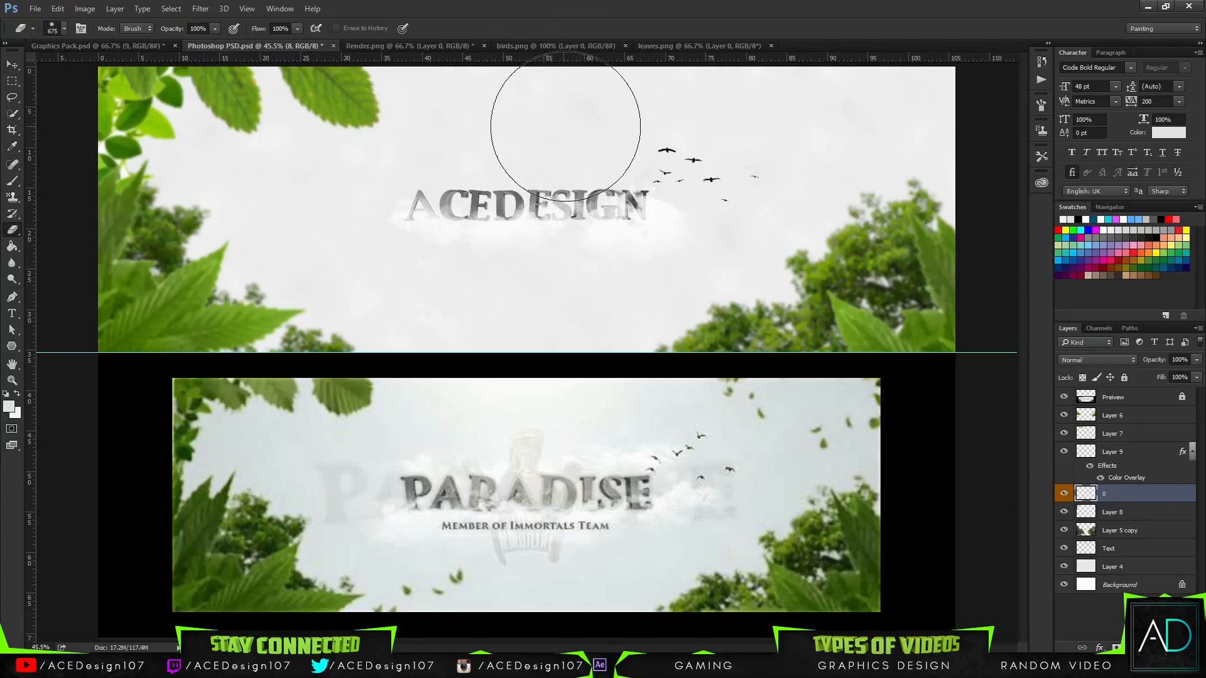
key("v")
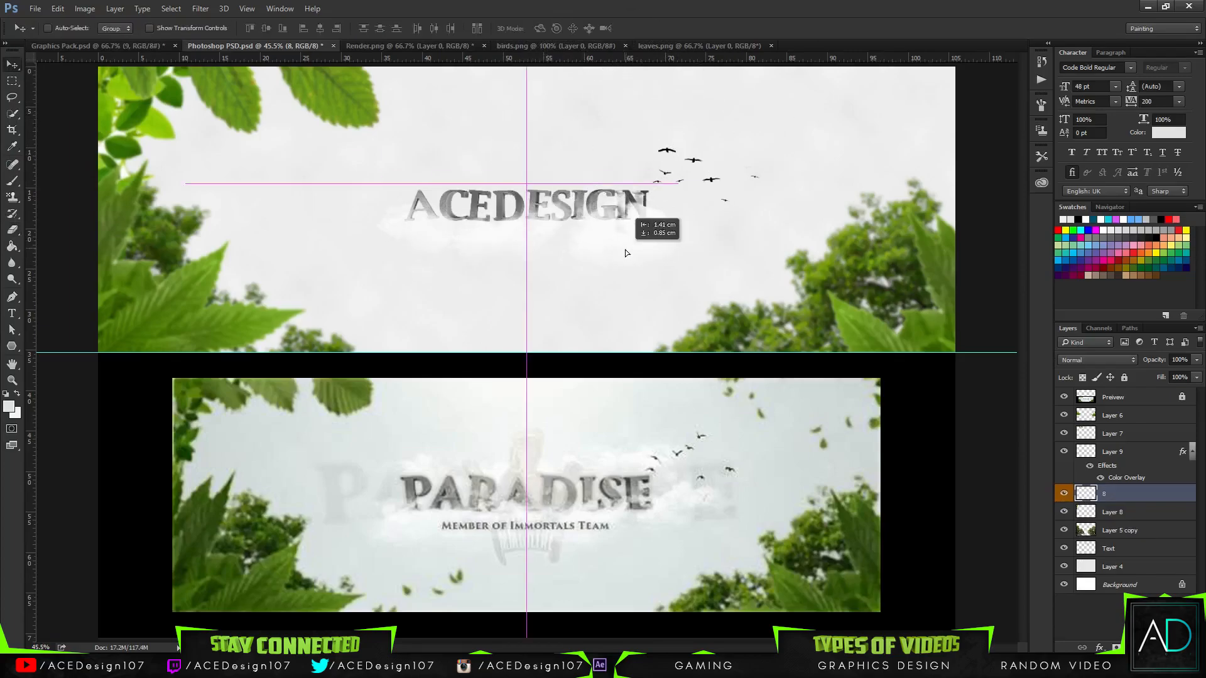
left_click_drag(628, 253, 631, 244)
Copy cloud 10 from Graphics Pack.psd into Photoshop PSD.psd, then transform and place it over the first letters of ACEDESIGN
left_click(132, 46)
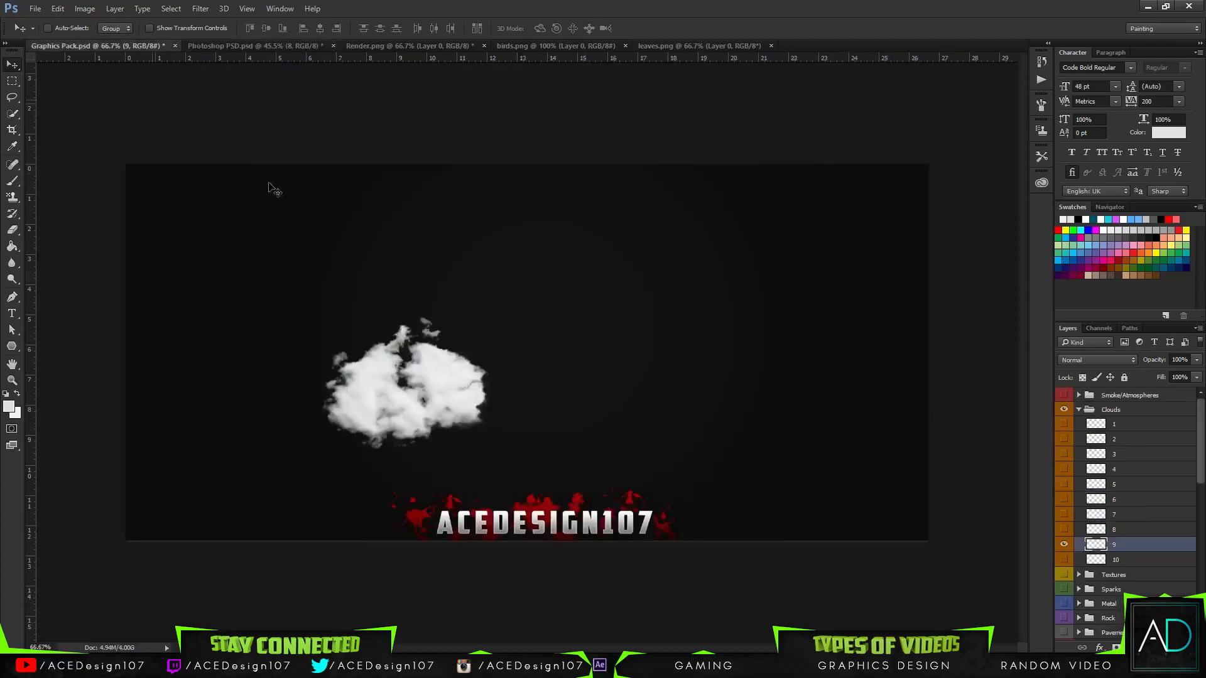
left_click(1064, 544)
left_click(1064, 560)
left_click(1128, 560)
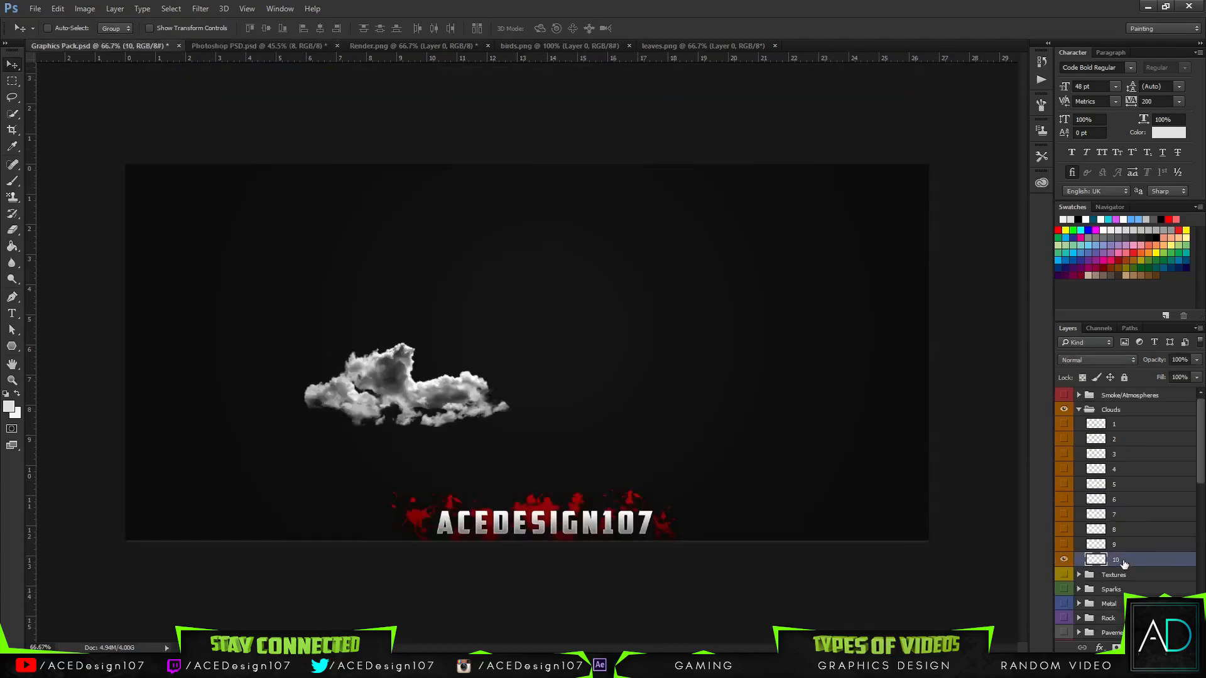
left_click_drag(398, 375, 489, 224)
key("ctrl+t")
key("Return")
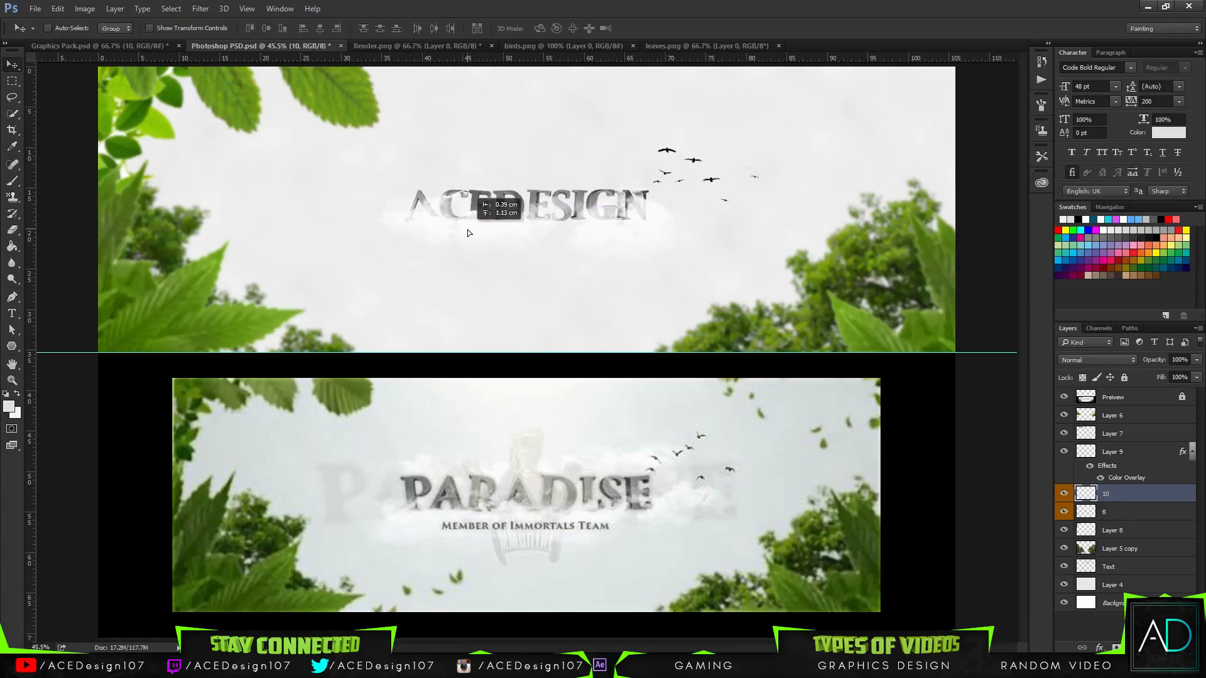
Adjust cloud 10 over the ACEDESIGN letters and fade it with the soft eraser
key("e")
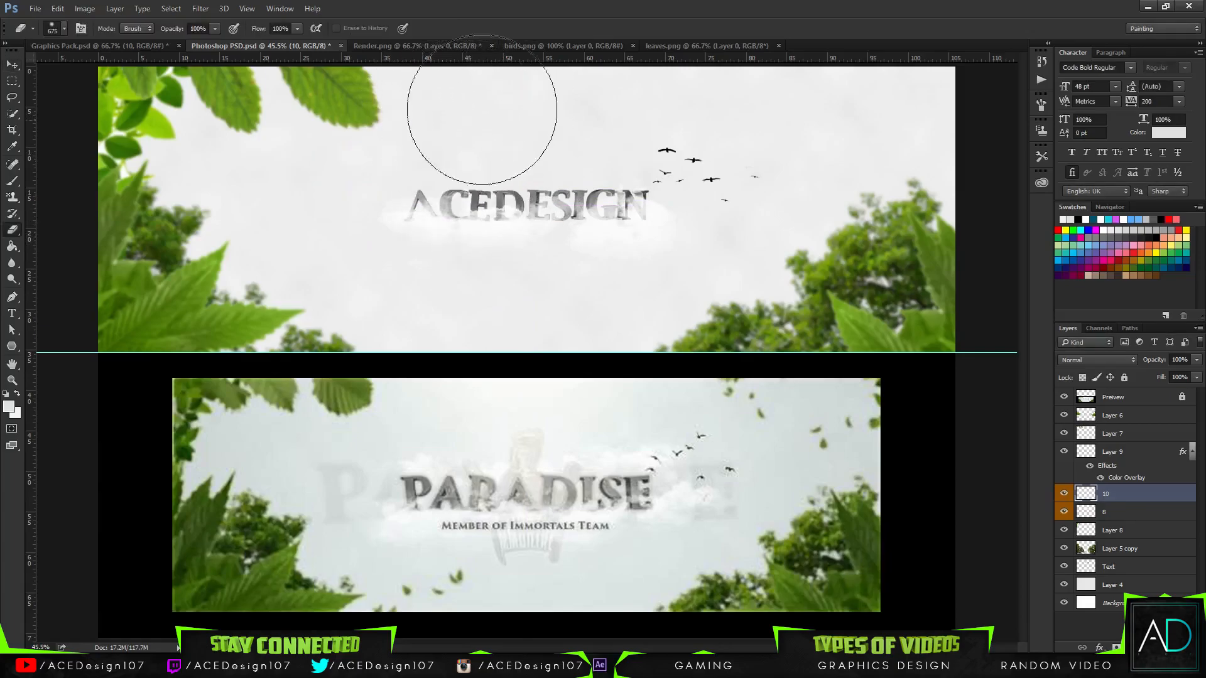
key("v")
key("e")
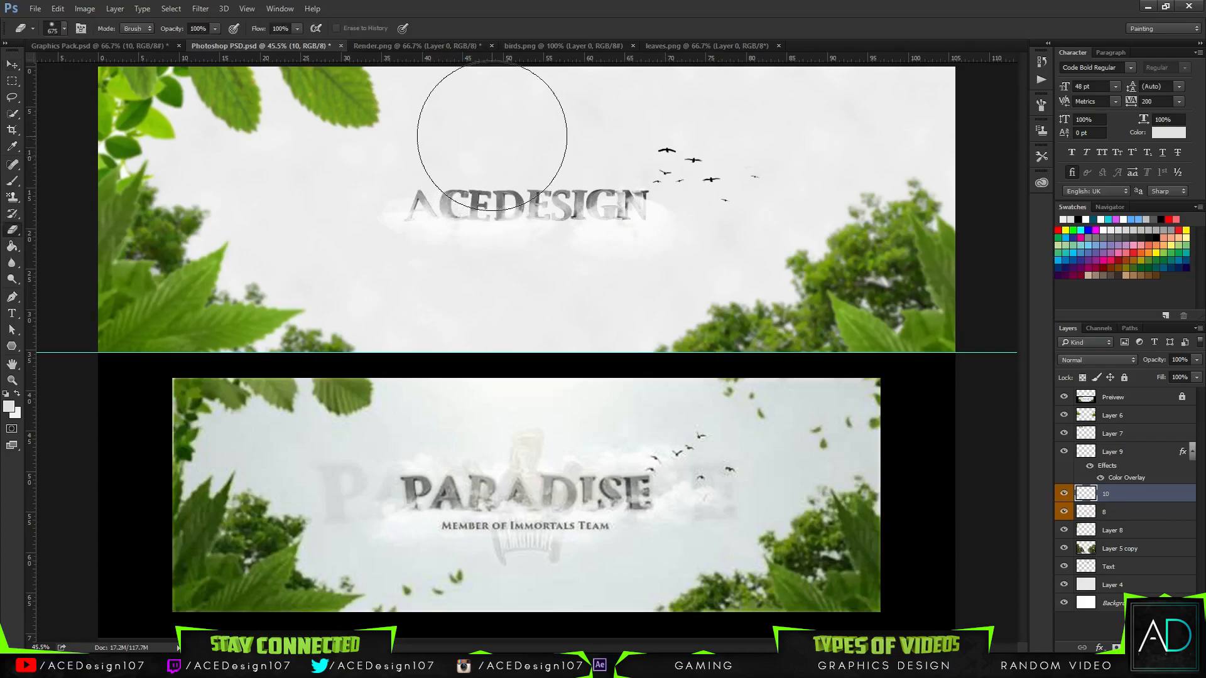
key("v")
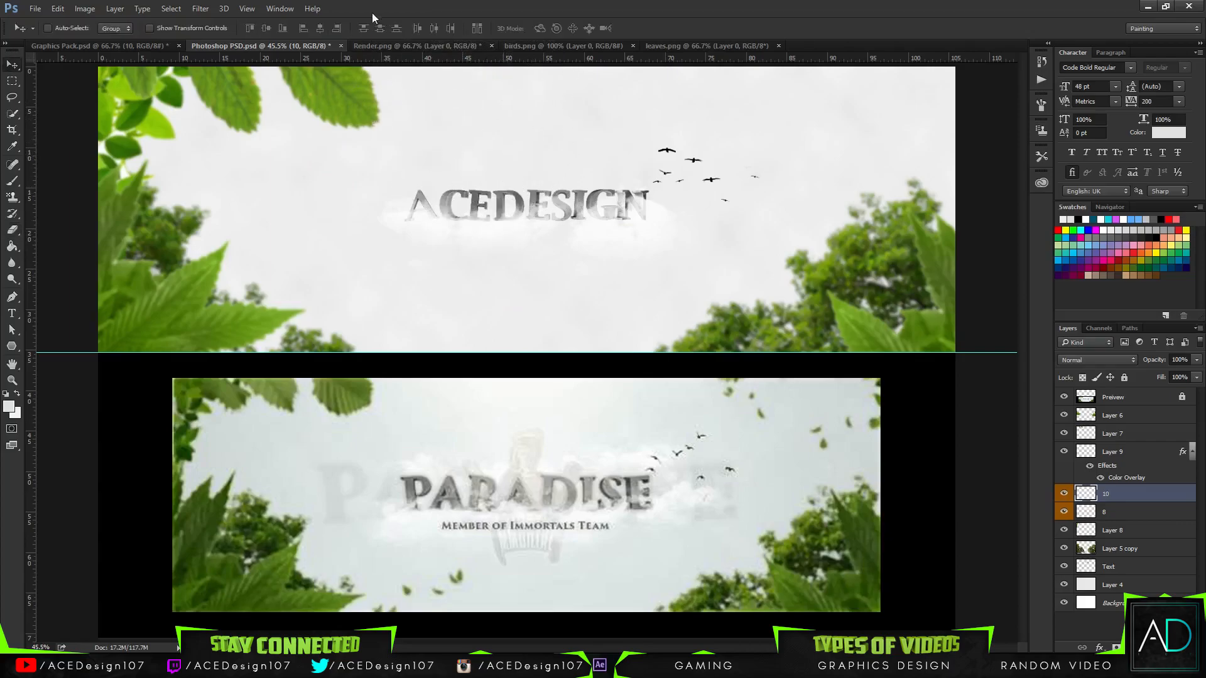
Preview other clouds in the Clouds group of Graphics Pack.psd and copy cloud 4 into Photoshop PSD.psd beneath the ACEDESIGN text
left_click(97, 45)
left_click(1064, 560)
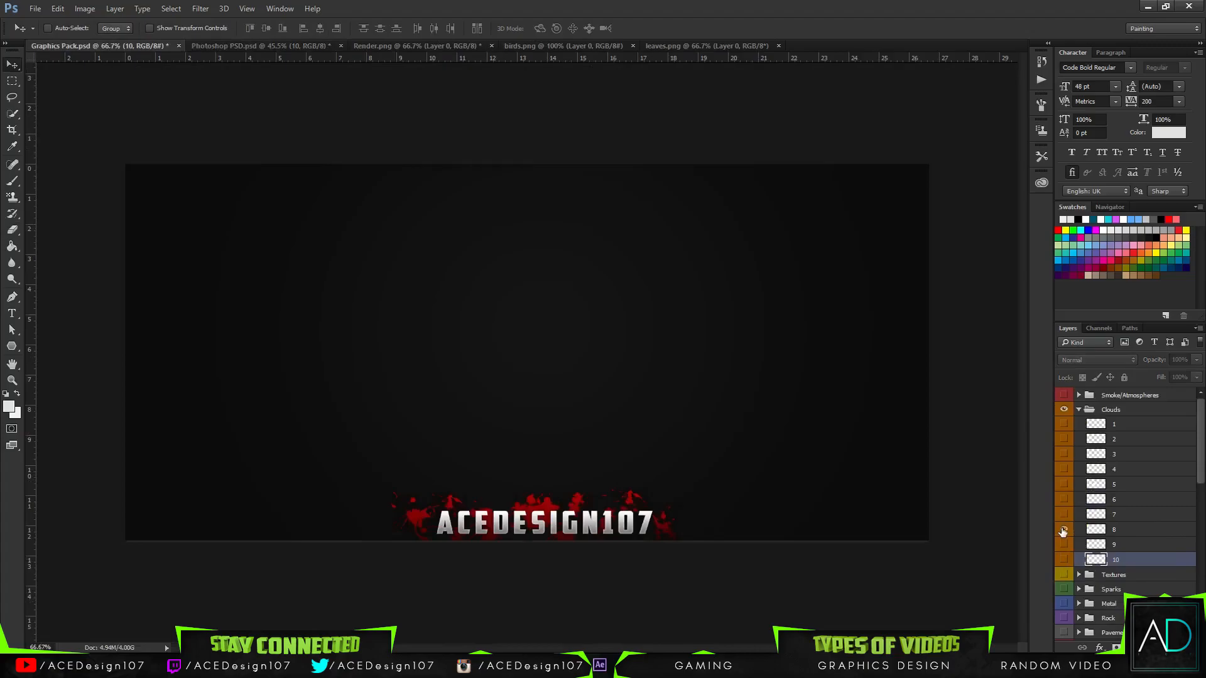
left_click(1063, 530)
left_click(1062, 529)
left_click(1064, 514)
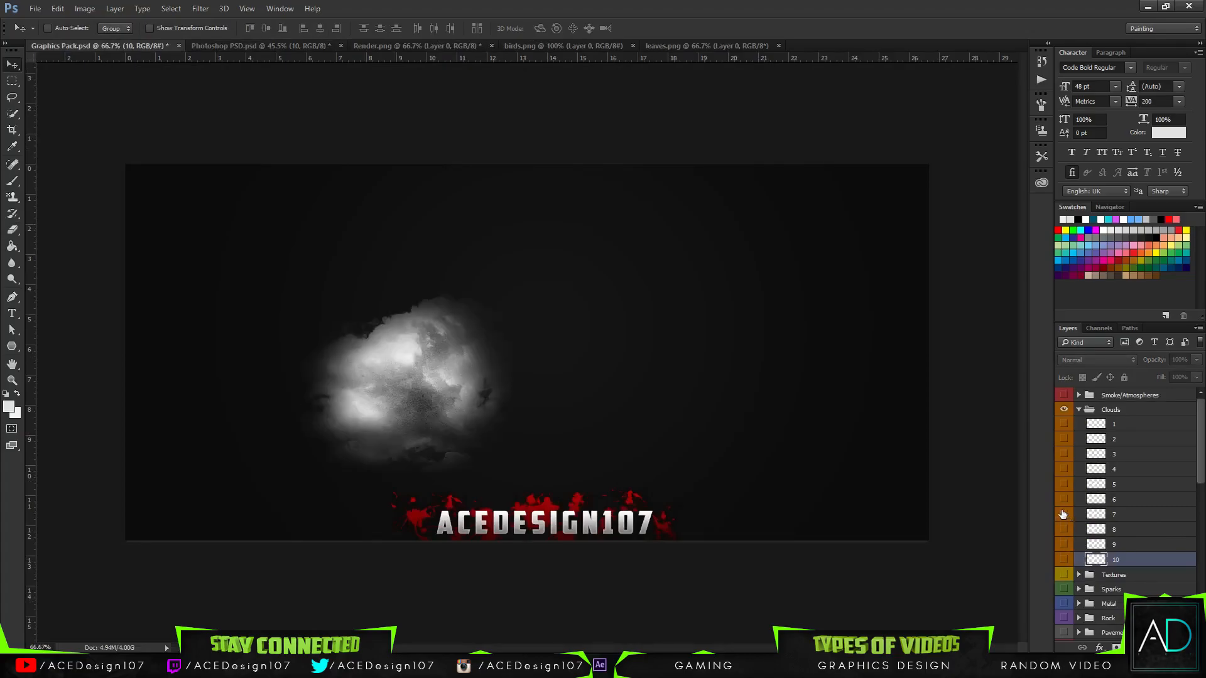
left_click(1064, 515)
left_click(1064, 469)
left_click(1124, 471)
left_click_drag(473, 368, 508, 257)
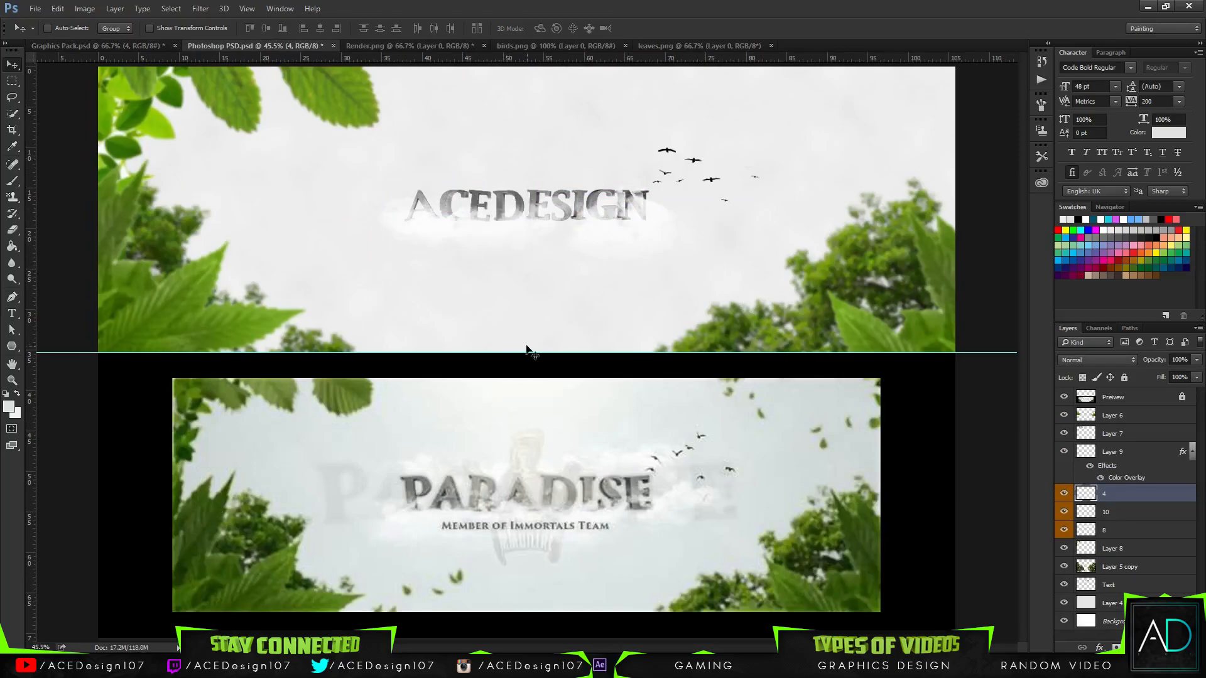
Check the visibility of cloud layer 10 and soften the edges of the layer 8 cloud with the eraser
left_click(1130, 519)
key("e")
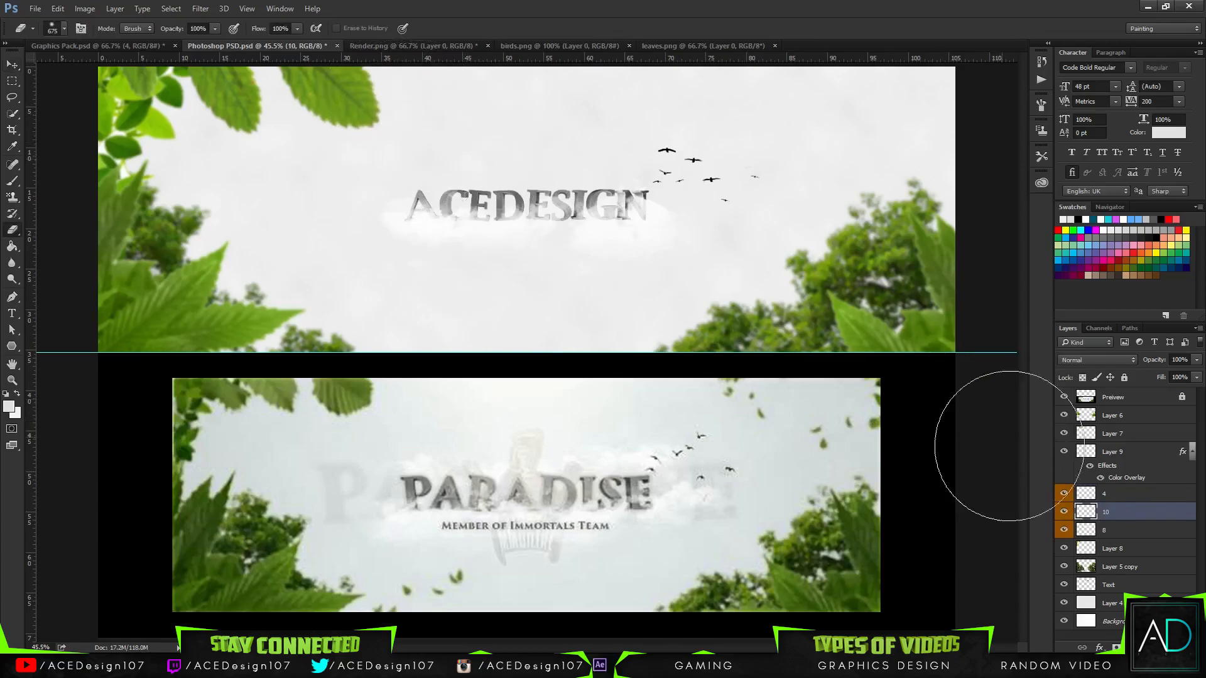
left_click(1064, 513)
left_click(1138, 531)
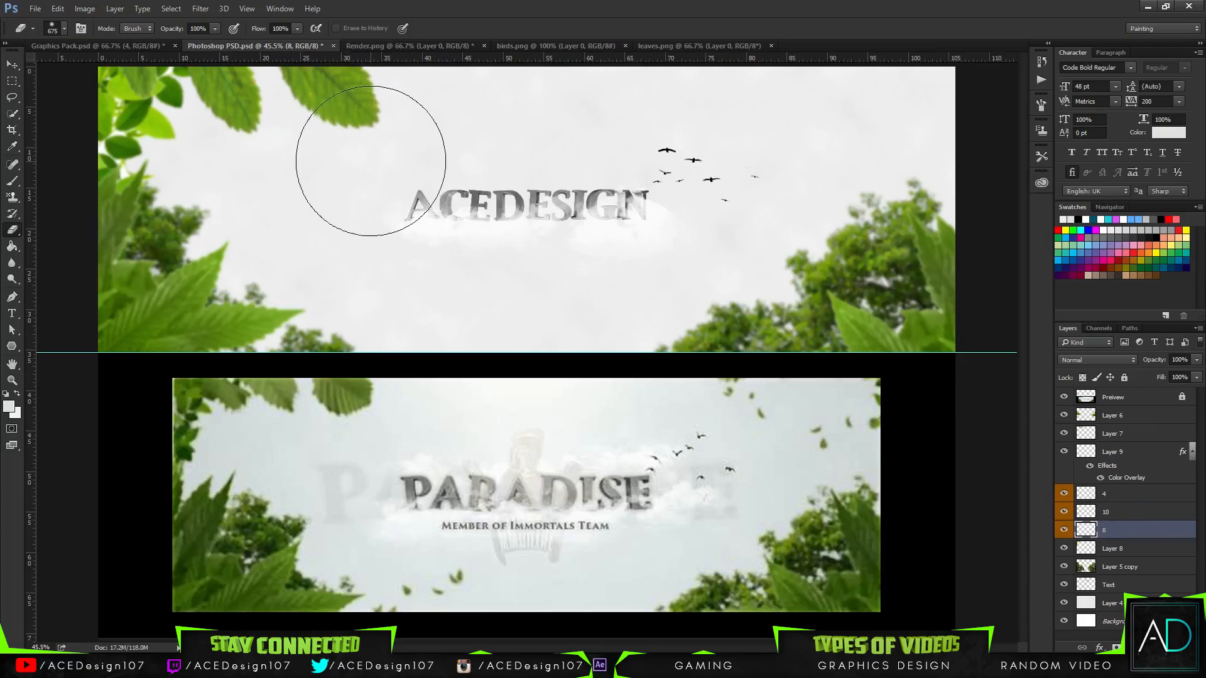
Merge the cloud layers 4, 10 and 8 into a single layer
left_click(1130, 511, "ctrl")
left_click(1128, 526)
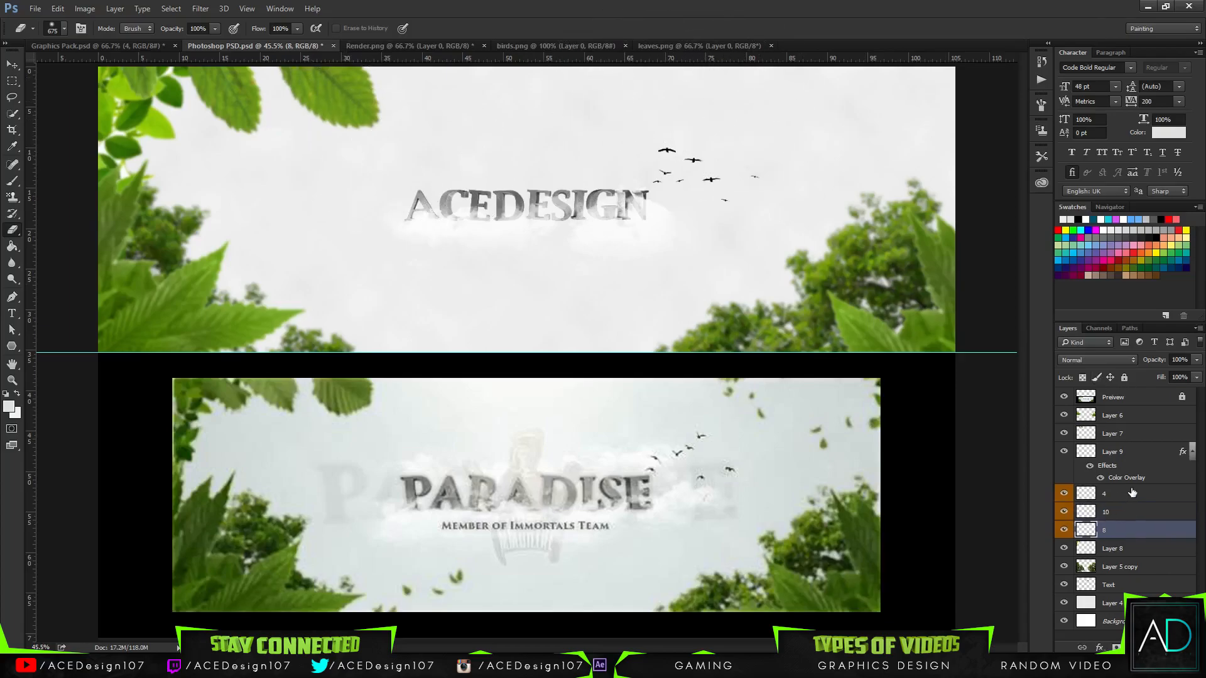
left_click(1133, 494, "ctrl")
left_click(1129, 512, "ctrl")
key("ctrl+e")
Move the merged cloud along the lower edge of the ACEDESIGN text and rotate it about 2.5 degrees
key("v")
left_click_drag(597, 228, 583, 230)
key("ctrl+t")
left_click_drag(669, 162, 698, 168)
left_click_drag(620, 217, 632, 230)
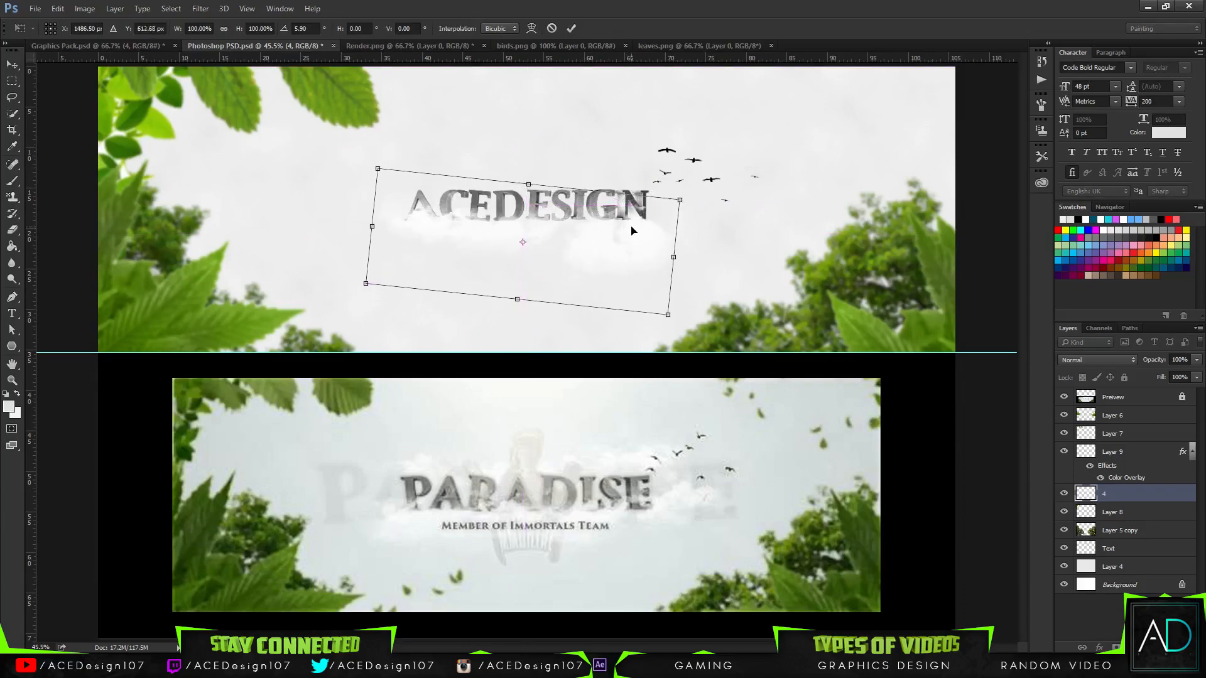
key("Left")
key("Up")
key("Down")
key("Down")
key("Down")
left_click_drag(722, 332, 725, 318)
key("Up")
key("Up")
key("Up")
key("Up")
key("Up")
key("Up")
key("Up")
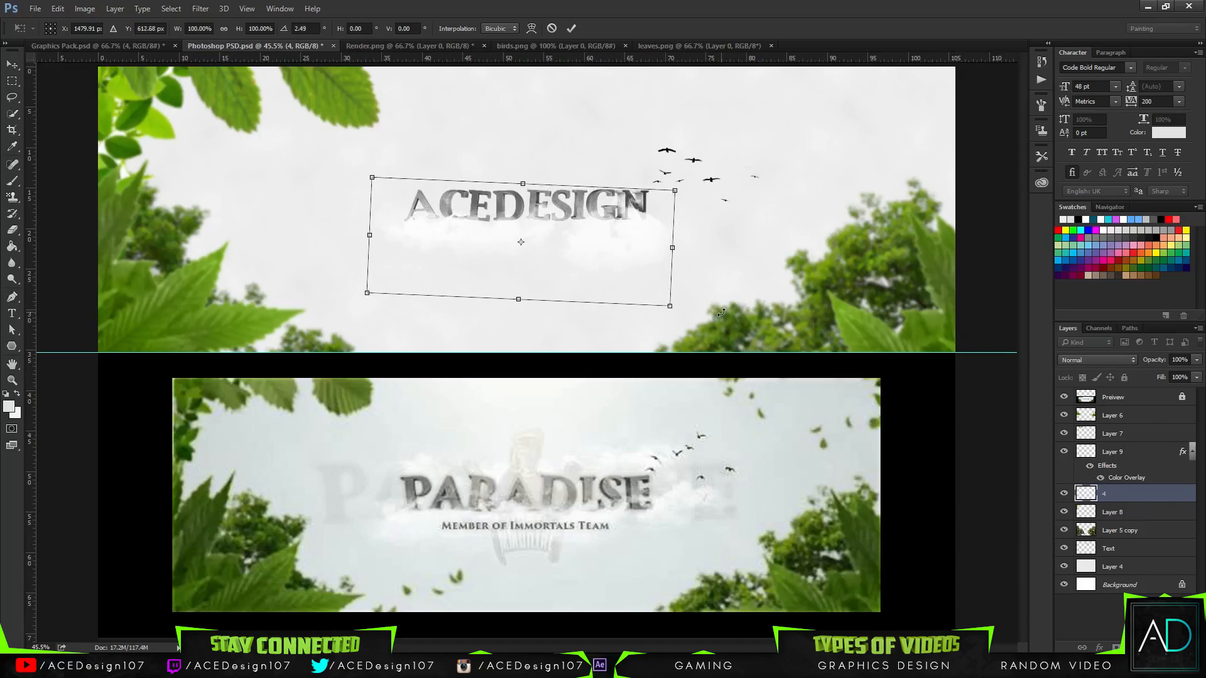
key("Return")
Fade the merged cloud on layer 4 below the ACEDESIGN text with the soft 675 px eraser
key("e")
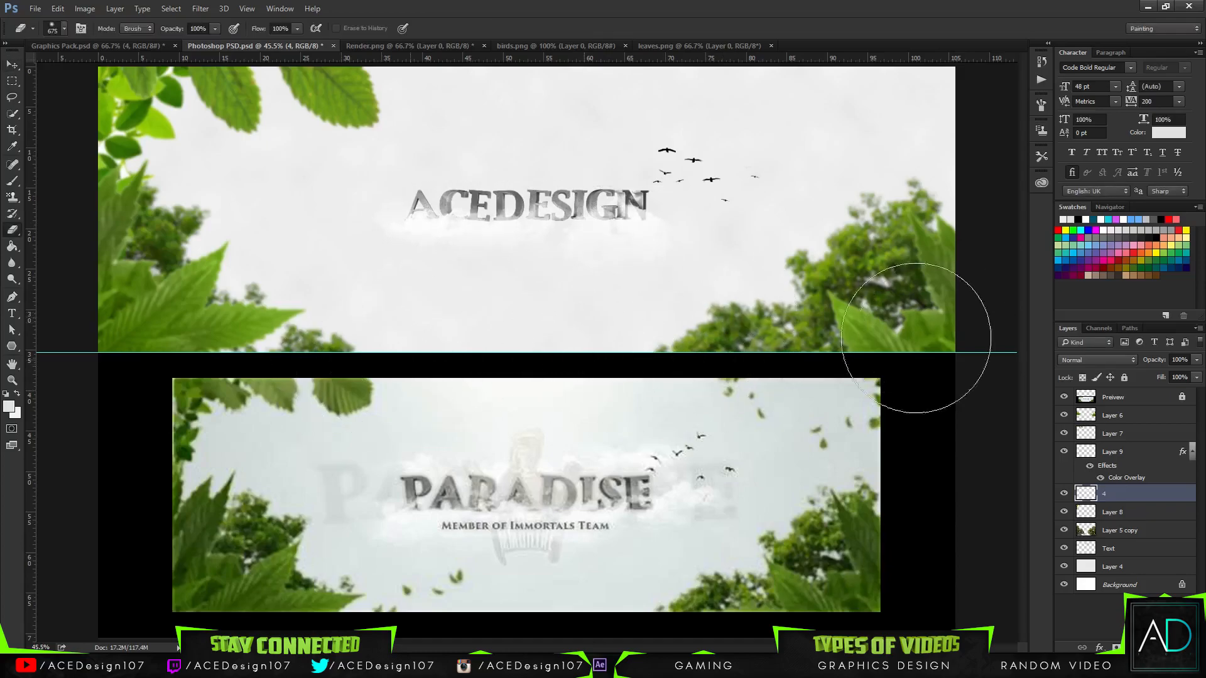
key("v")
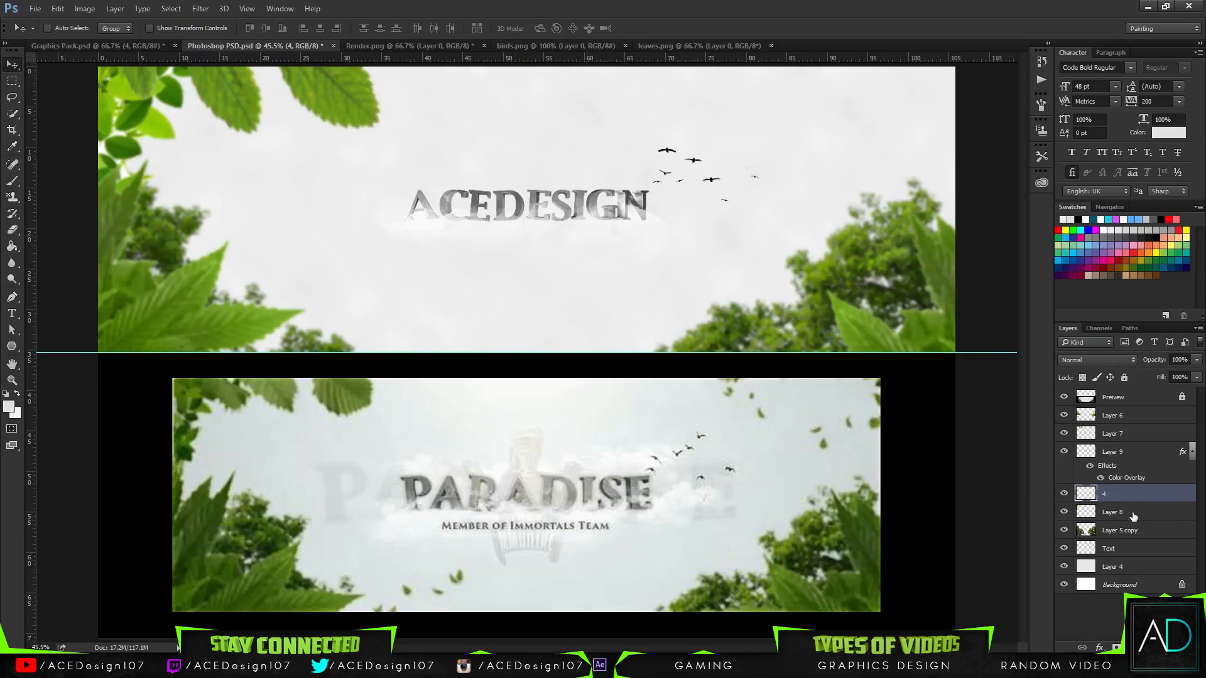
Select the Text, cloud 4 and bird layers and enlarge them together by roughly a quarter
left_click(1131, 550, "ctrl")
key("ctrl+t")
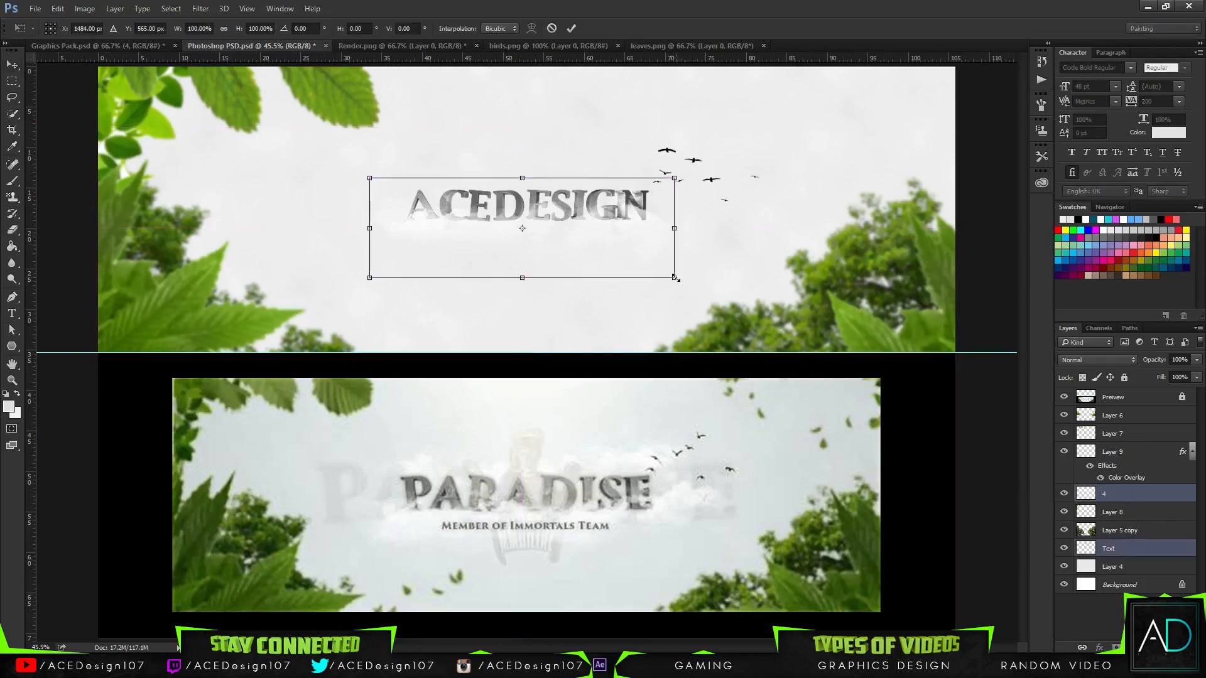
key("Return")
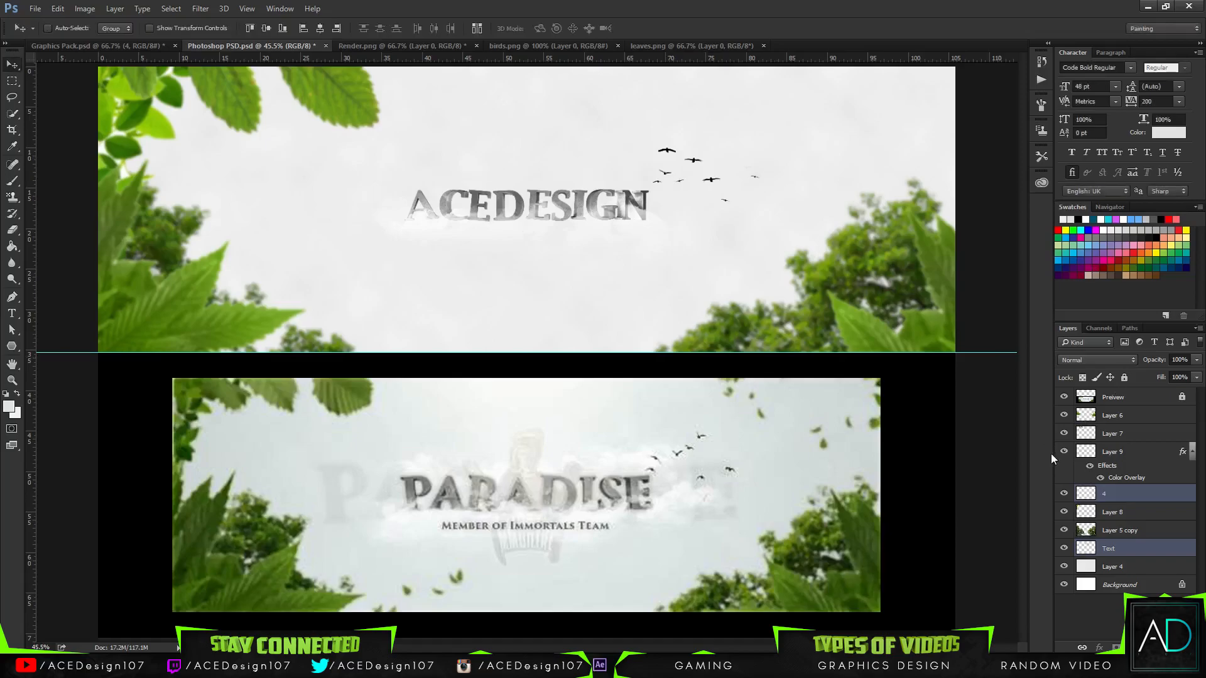
left_click(1137, 454, "ctrl")
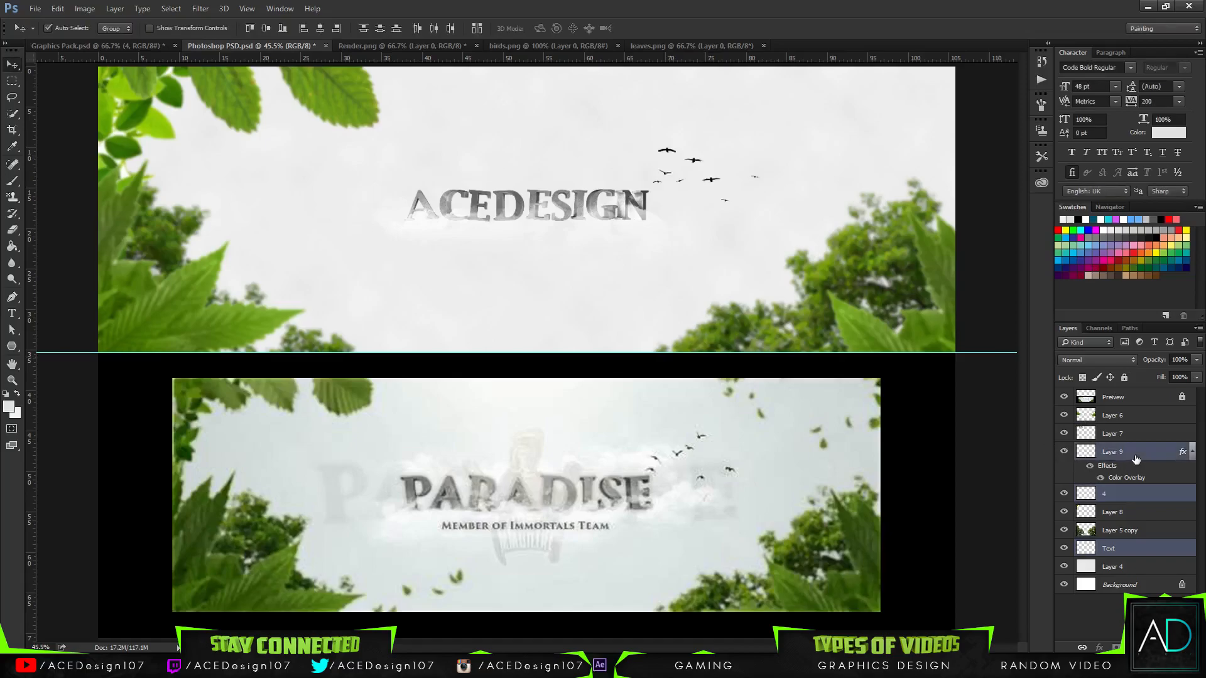
key("ctrl+t")
left_click_drag(777, 278, 829, 302)
left_click_drag(632, 201, 661, 209)
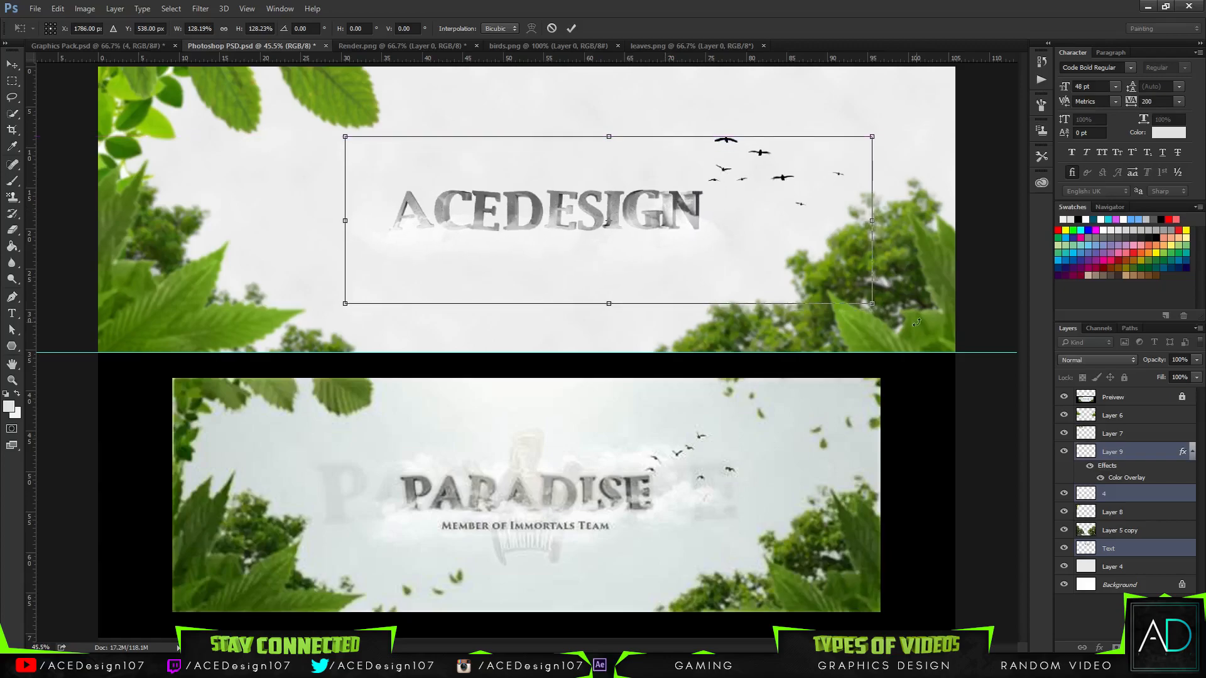
left_click_drag(868, 302, 906, 315)
left_click_drag(698, 218, 702, 221)
left_click_drag(909, 320, 875, 277)
key("Return")
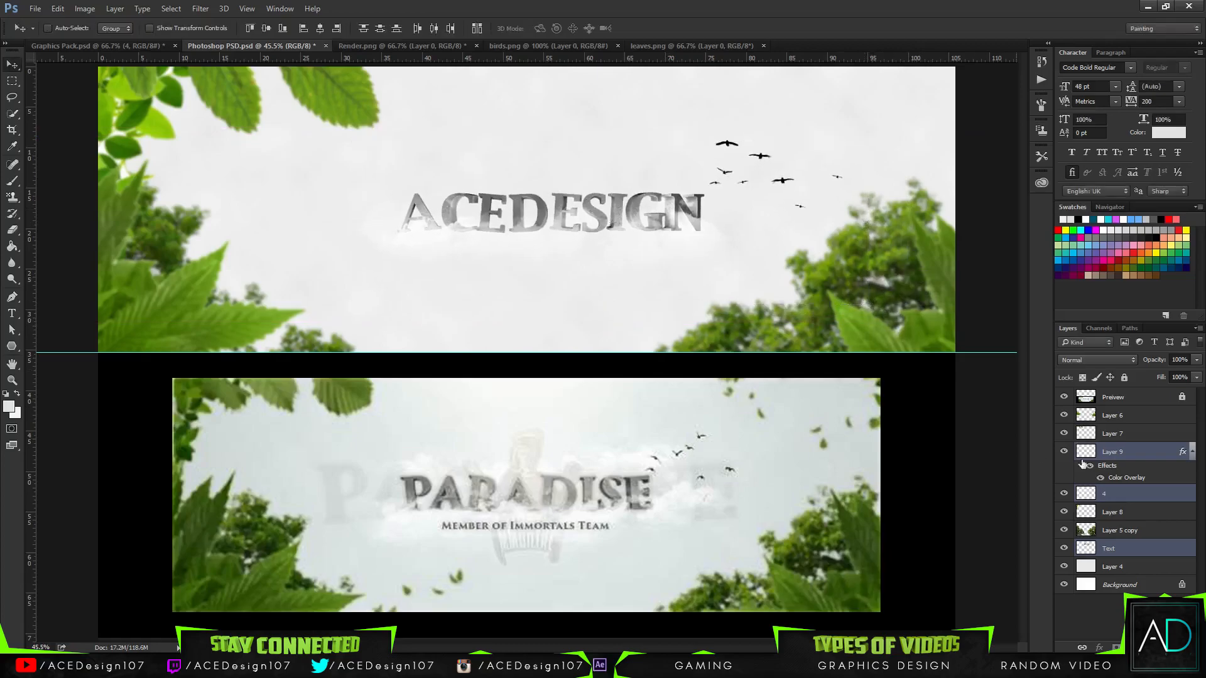
Shrink the flock of birds on Layer 9 so it sits beside the end of the ACEDESIGN text
left_click(1139, 453)
key("ctrl+t")
left_click_drag(870, 141, 797, 176)
key("Return")
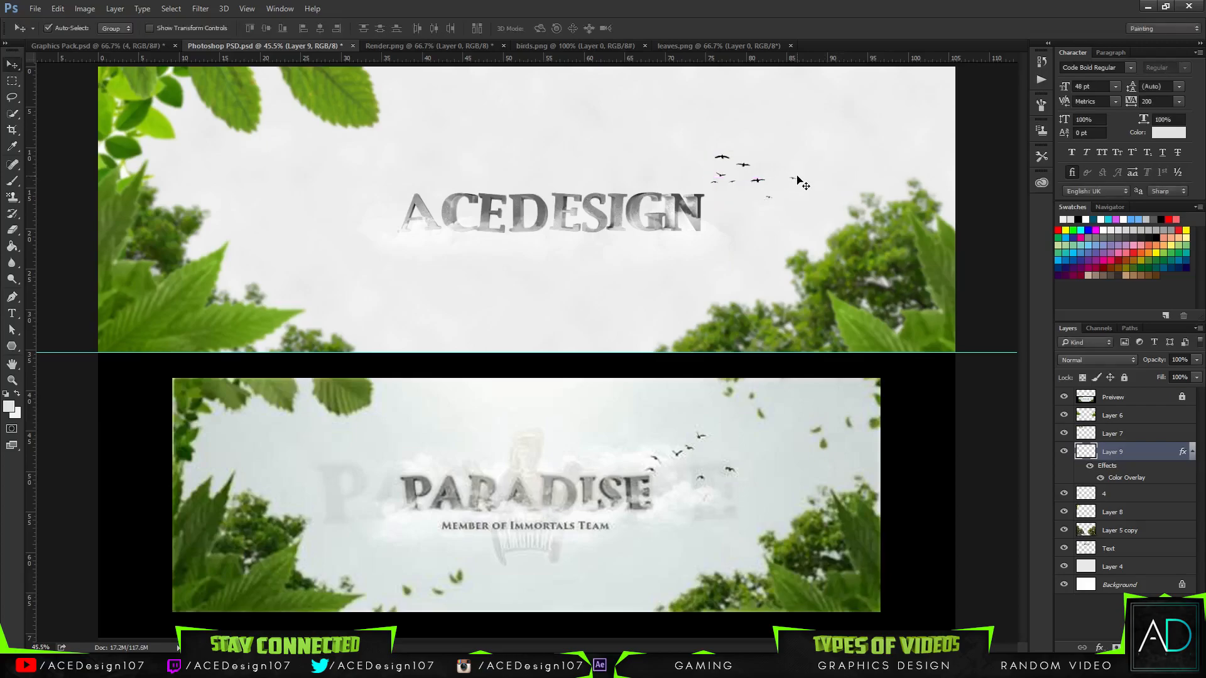
Move the ACEDESIGN text and its cloud layer 4 together about 60 px to the left
left_click(1127, 546)
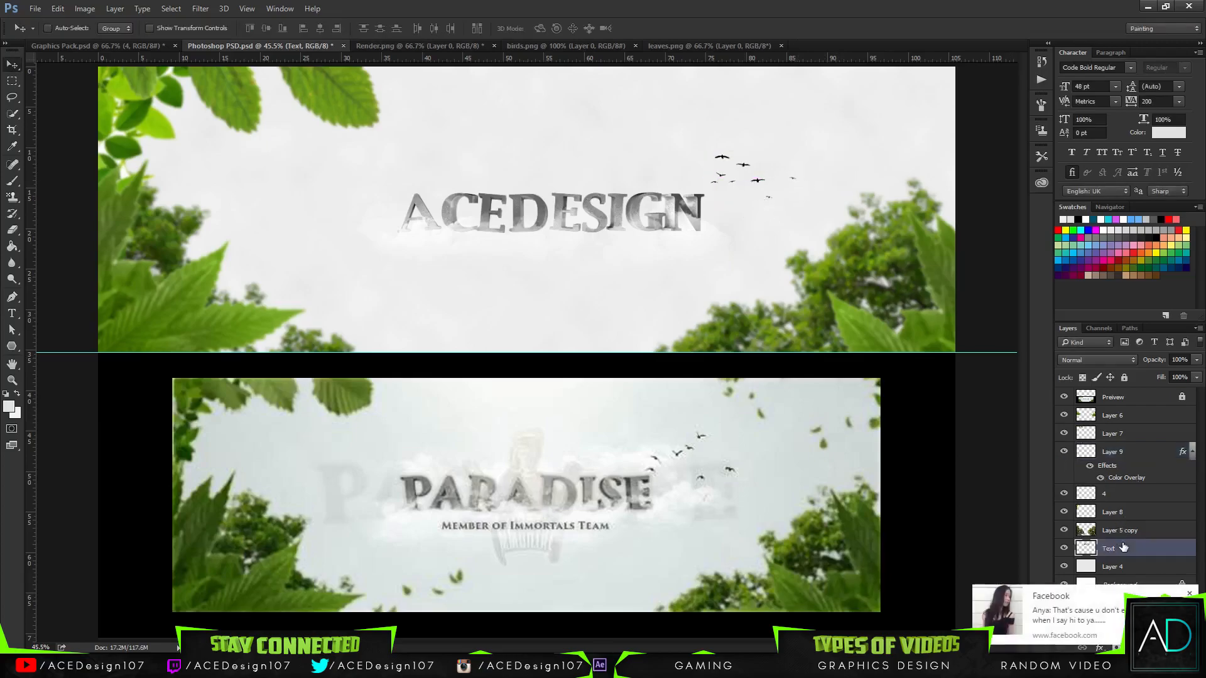
left_click(1136, 495, "ctrl")
key("ctrl+t")
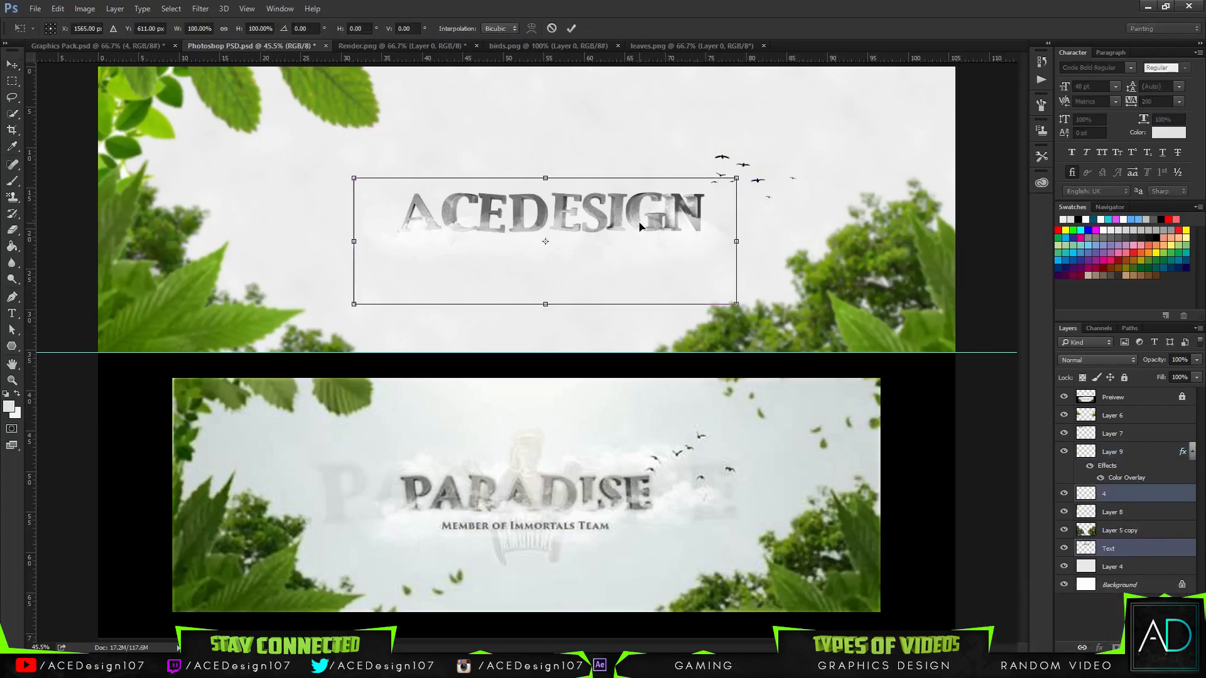
left_click_drag(666, 229, 649, 230)
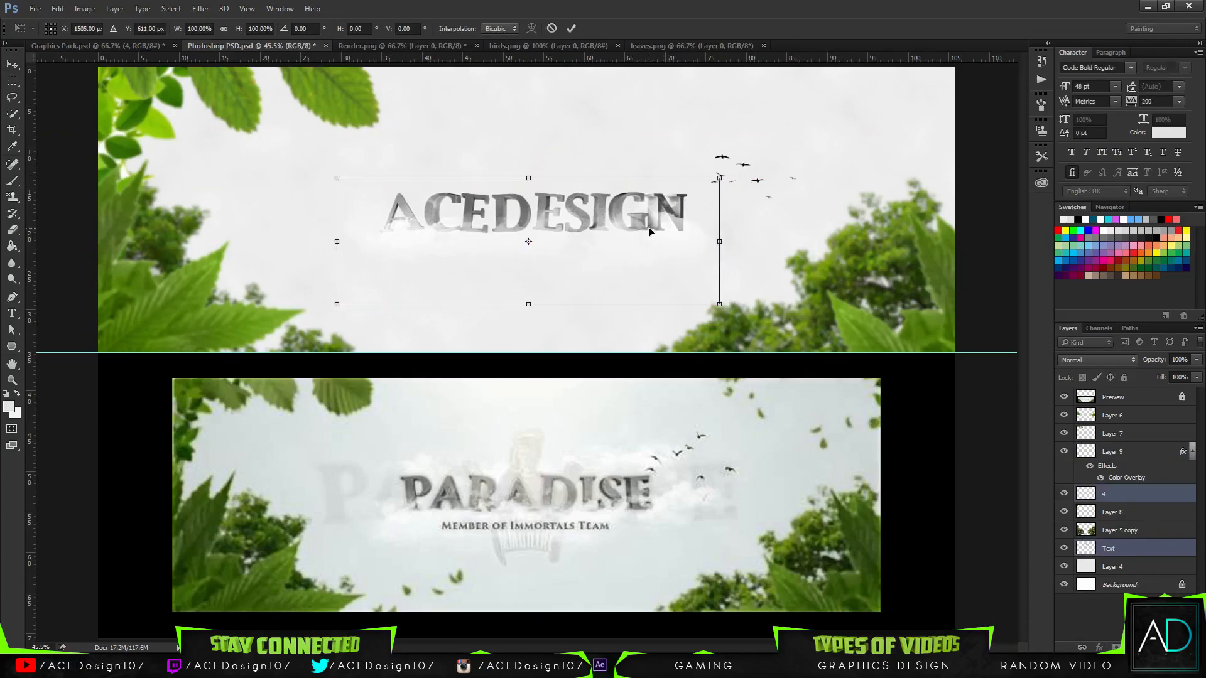
key("Return")
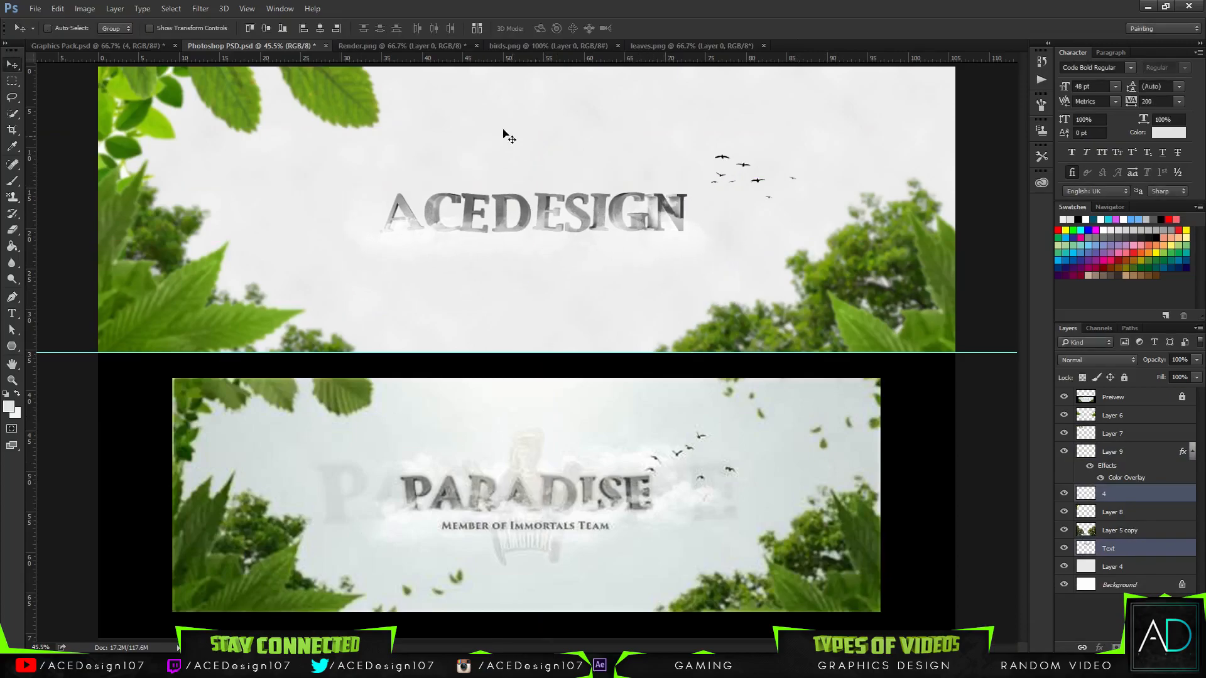
Switch to Chrome and look through the Google image results for "falling green leaves png"
right_click(109, 666)
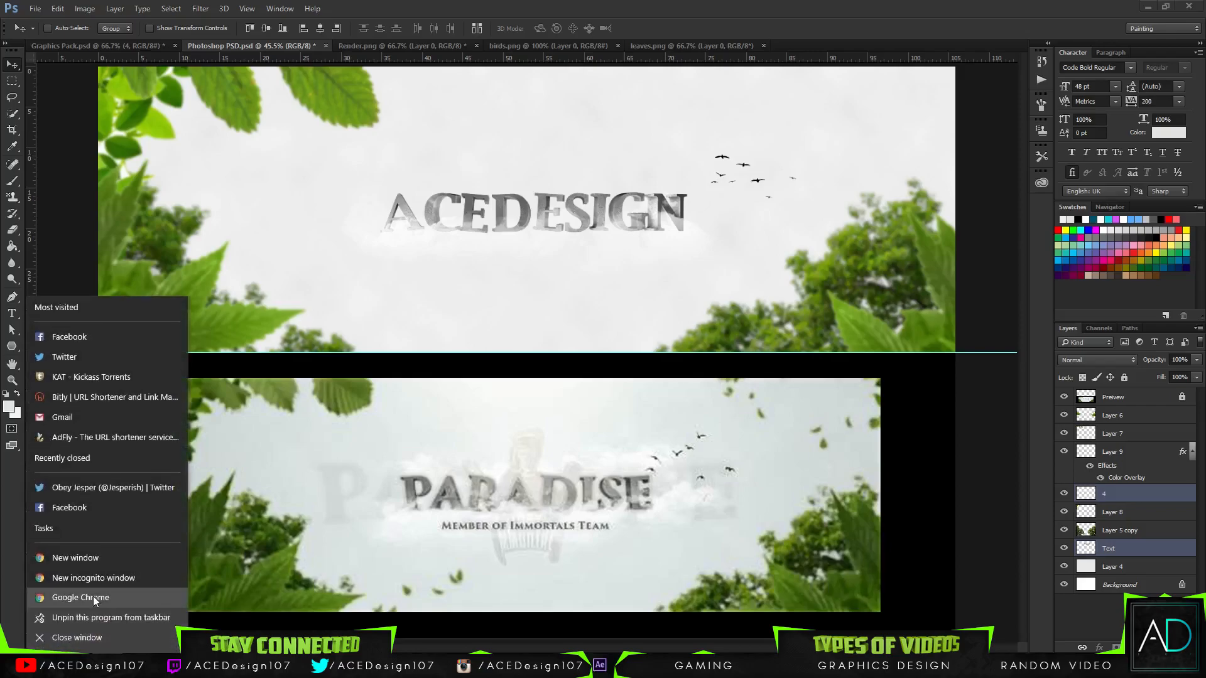
left_click(93, 597)
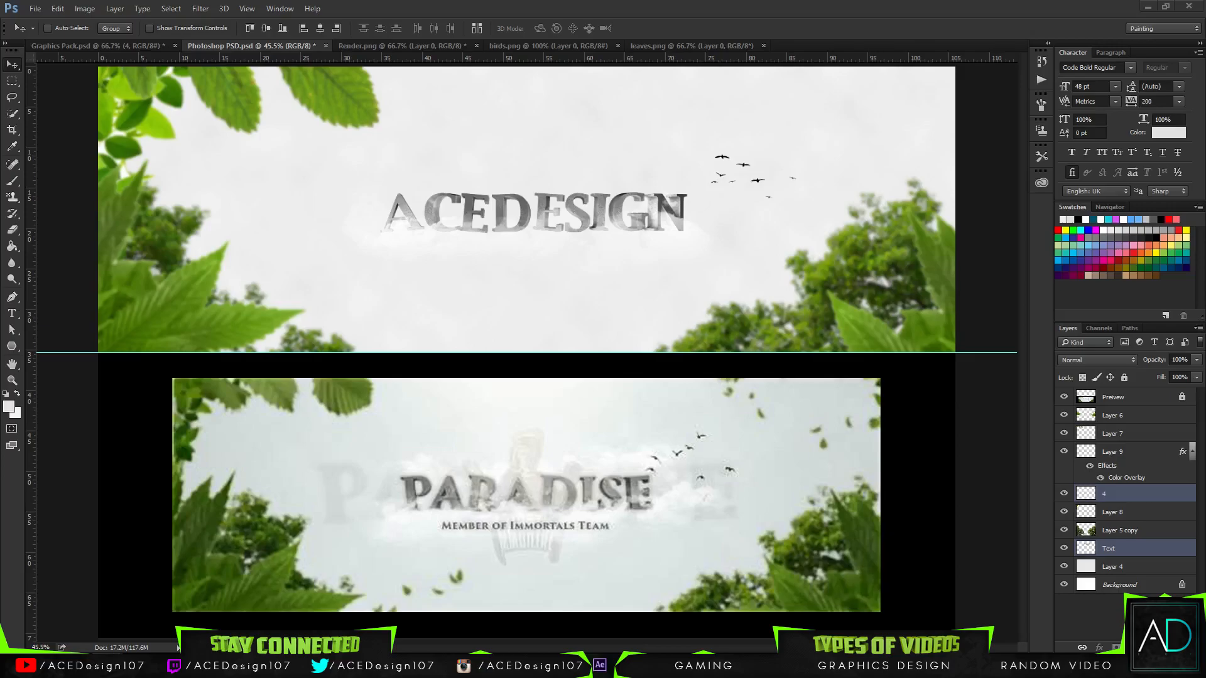
key("alt+Tab")
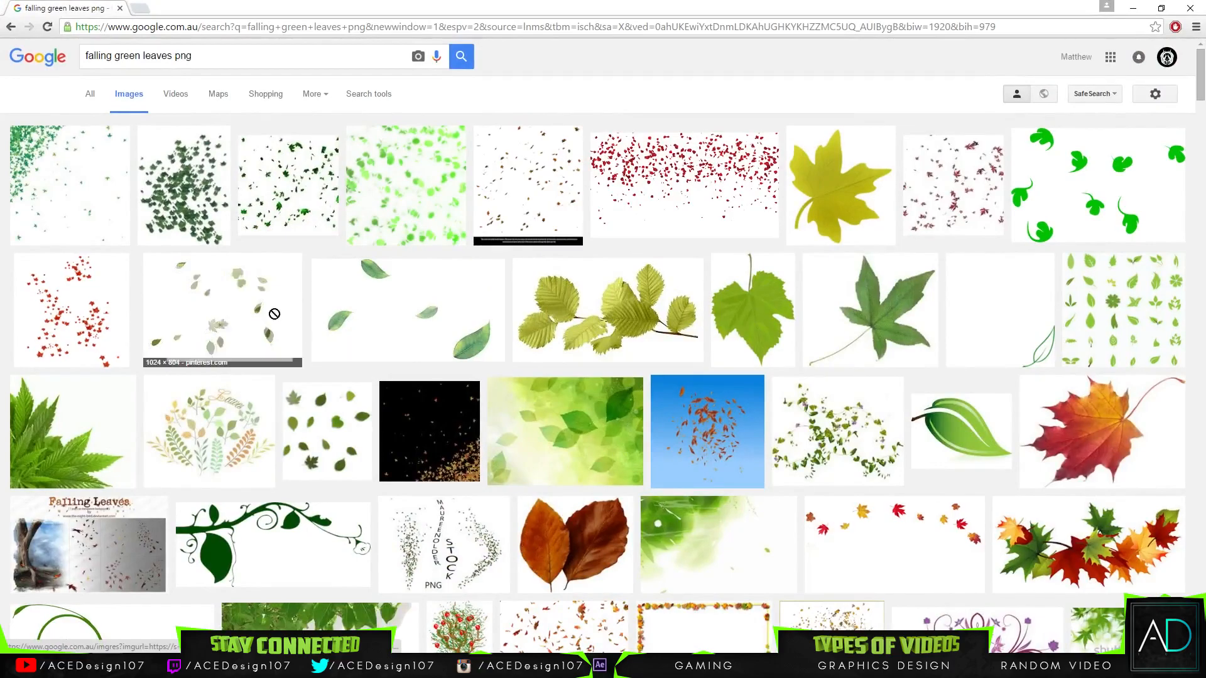
scroll(800, 470, "down", 5)
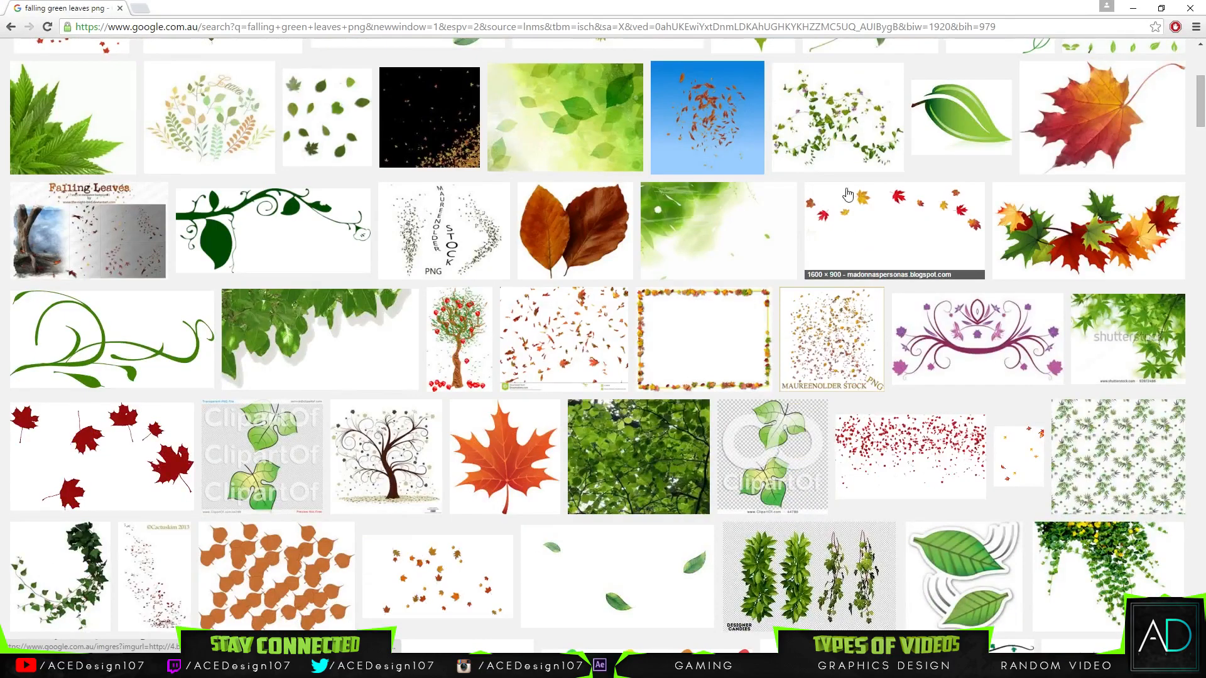
scroll(800, 471, "down", 3)
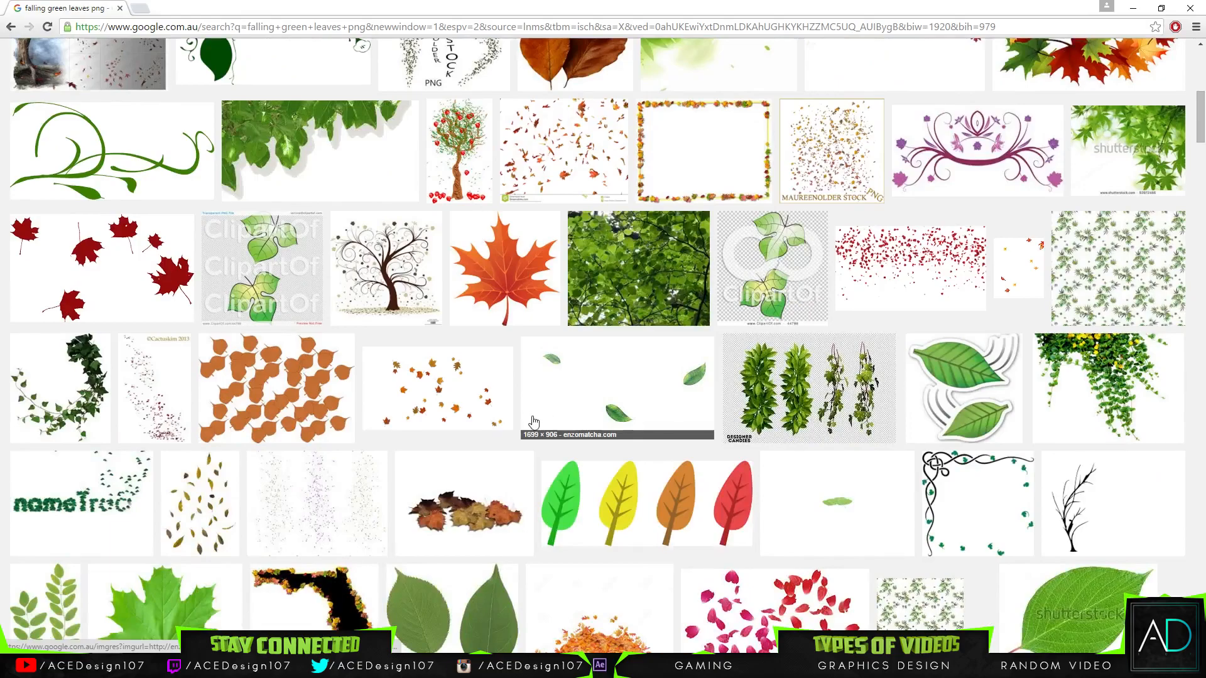
scroll(533, 420, "down", 2)
scroll(540, 431, "down", 3)
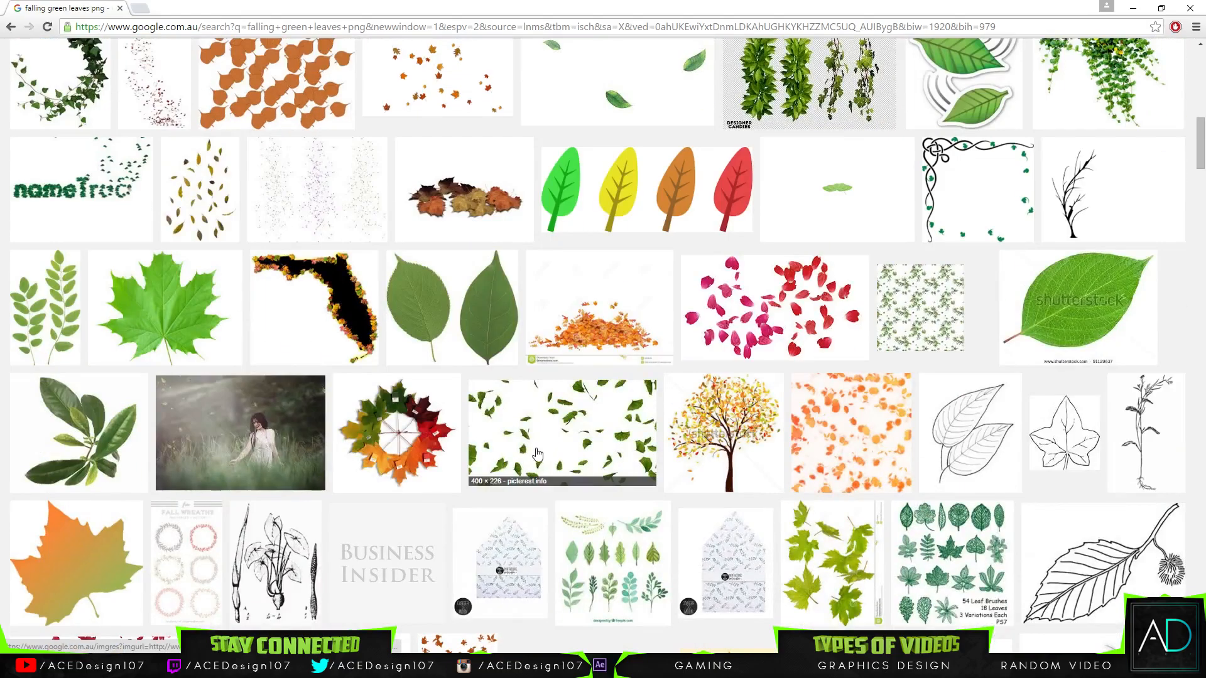
Preview the Picterest falling green leaves image and several of its related images
left_click(539, 450)
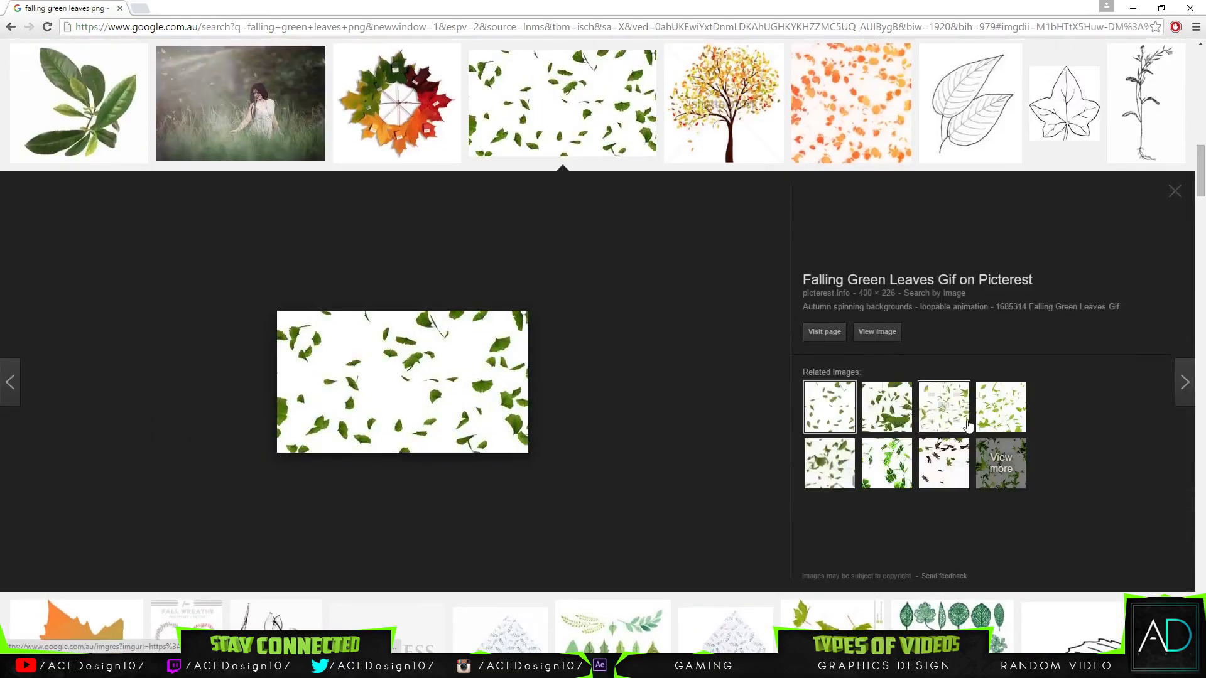
left_click(967, 425)
left_click(839, 457)
left_click(887, 408)
scroll(545, 466, "up", 3)
scroll(544, 466, "up", 12)
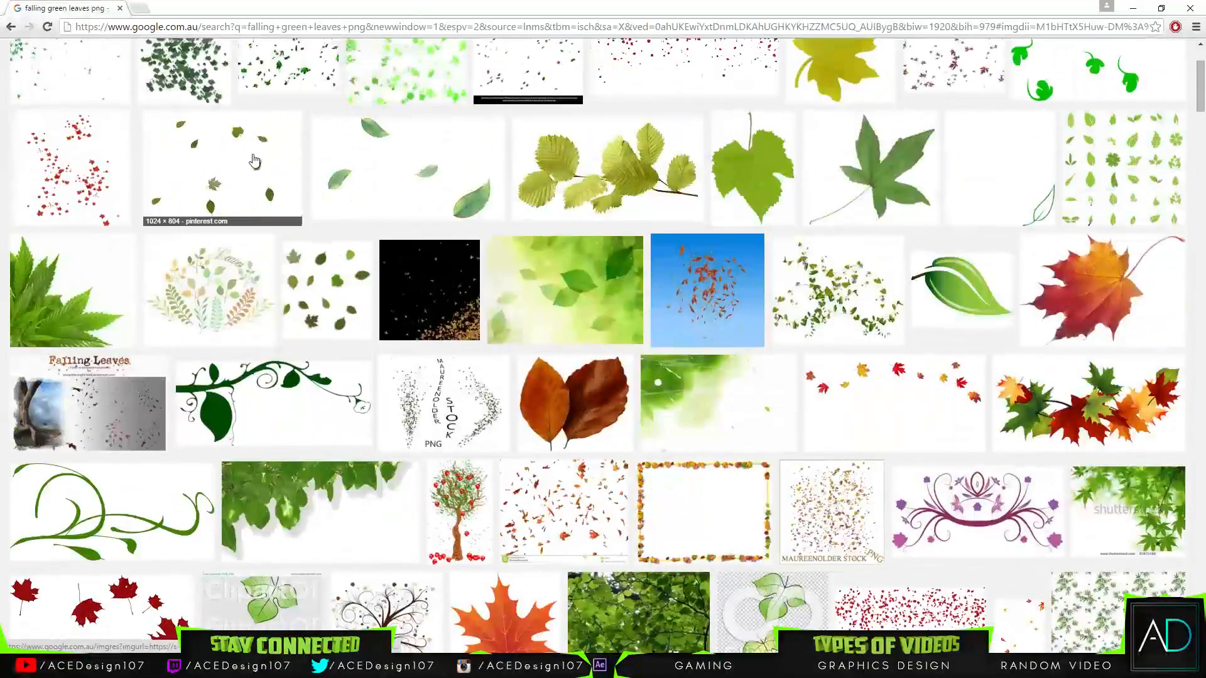
Open the full-size Pinterest image of scattered green leaves and try to save it as sd
left_click(223, 167)
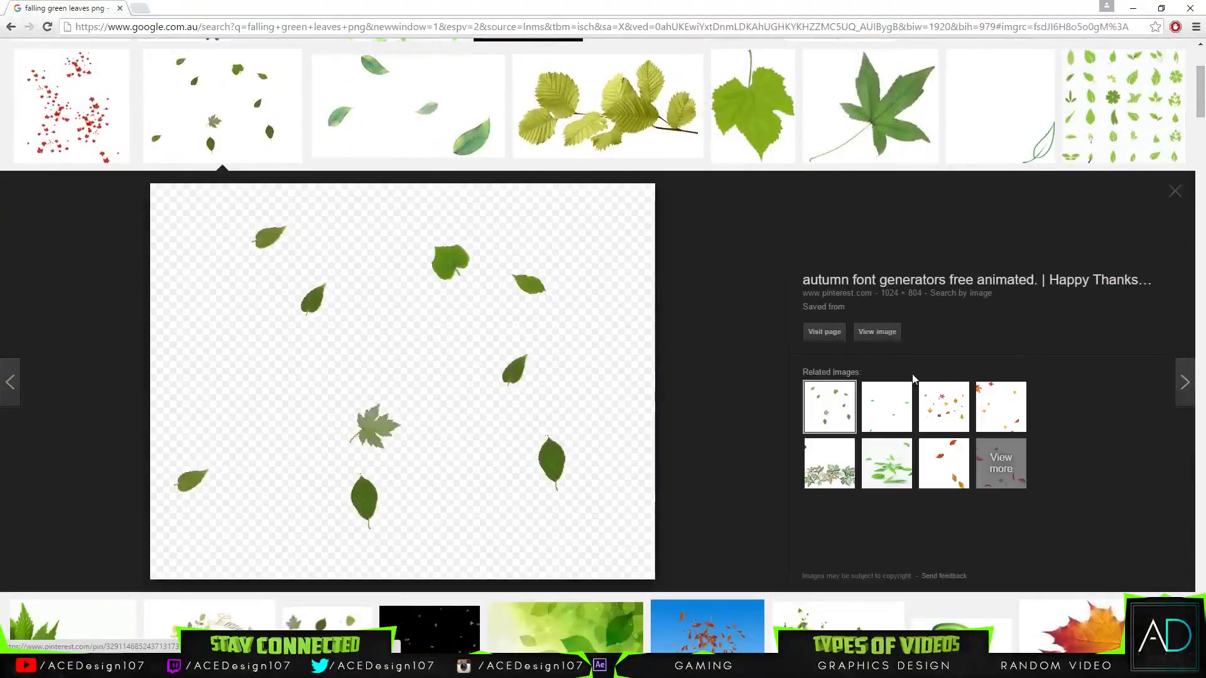
left_click(877, 333)
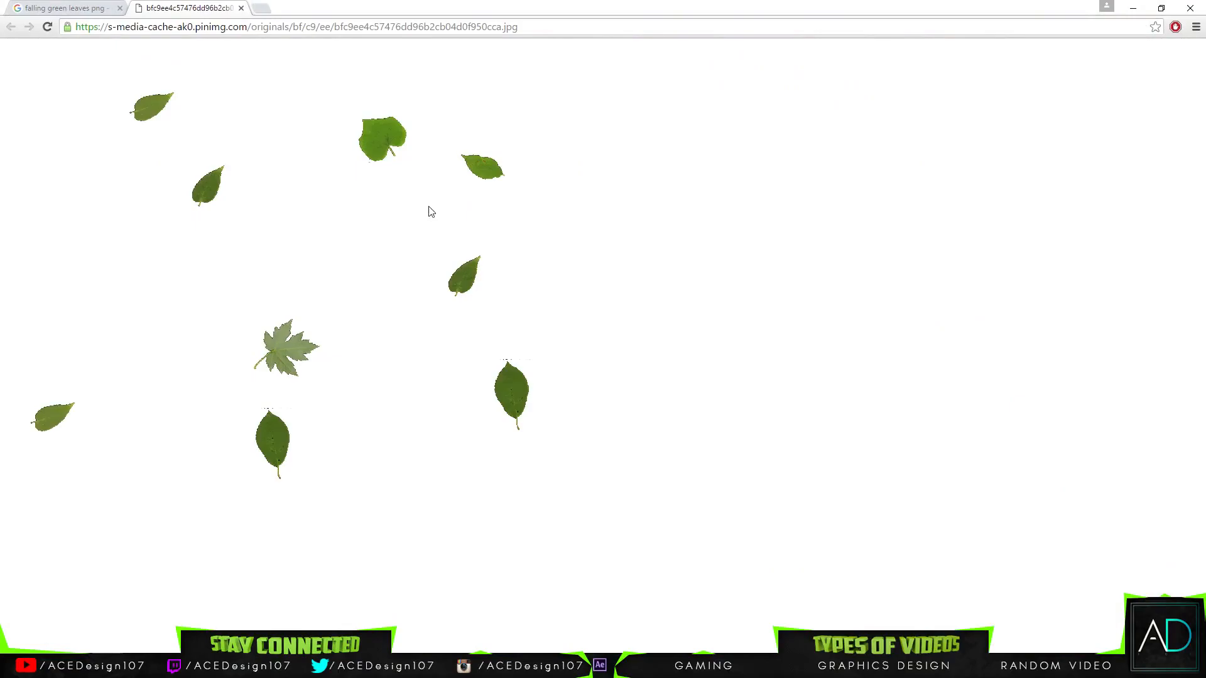
key("ctrl+s")
type("sd")
key("Return")
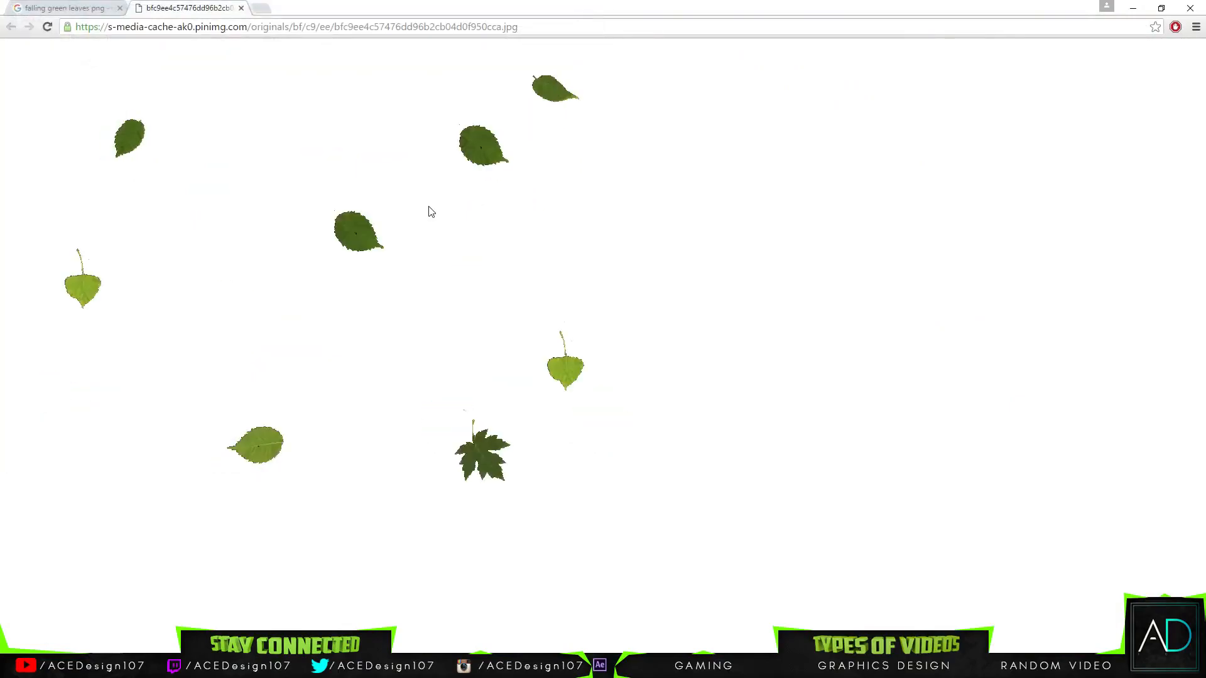
Capture the scattered leaves with the Snipping Tool and paste them into the Photoshop banner over the ACEDESIGN text
key("super")
type("snip")
key("Return")
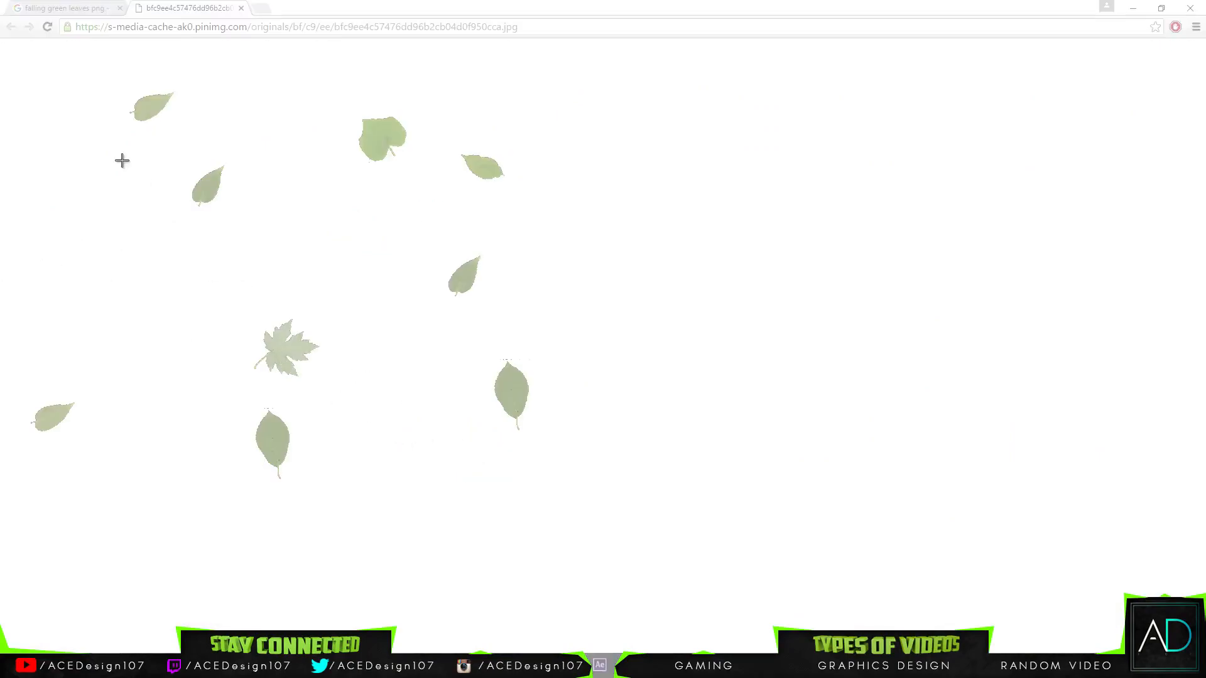
left_click_drag(10, 48, 558, 507)
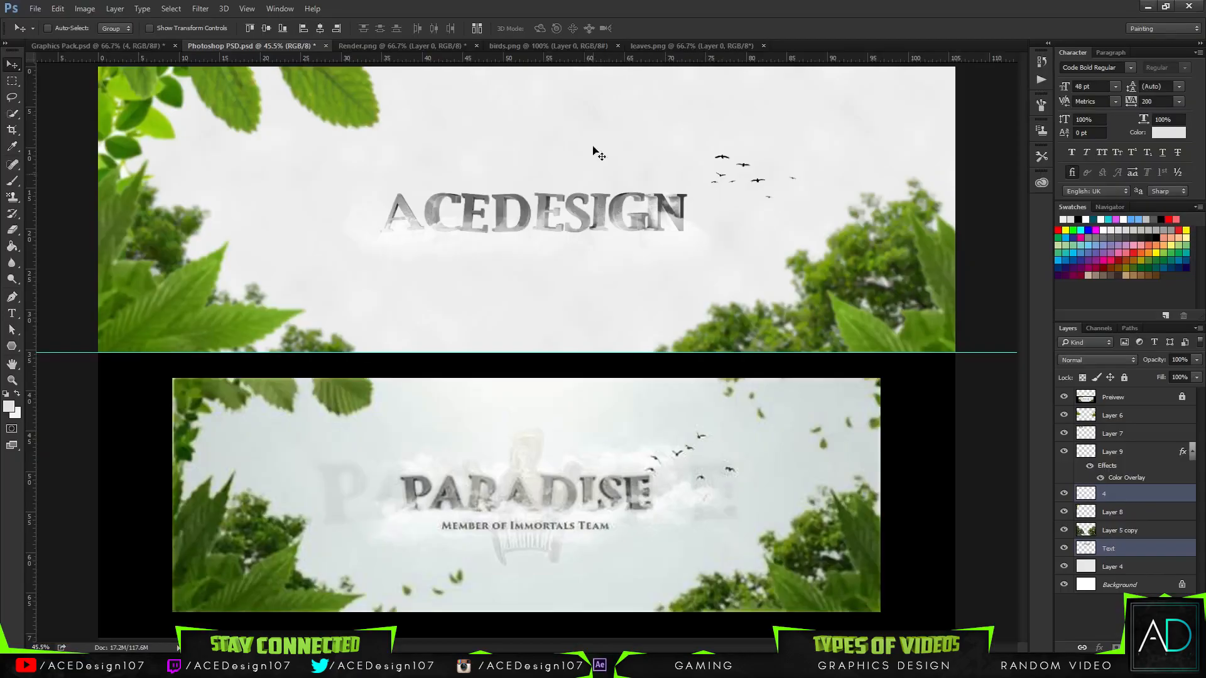
key("ctrl+v")
left_click_drag(613, 324, 600, 253)
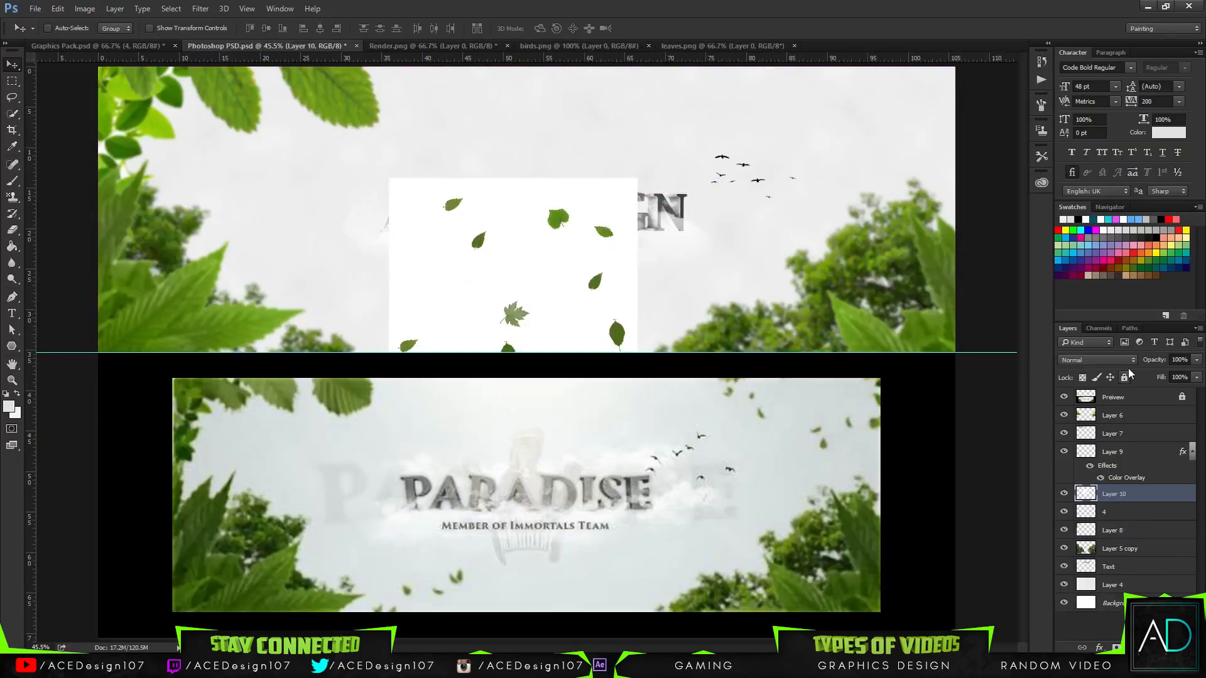
Try the Screen and Overlay blend modes on the pasted leaves layer, then restore Normal
left_click(1109, 357)
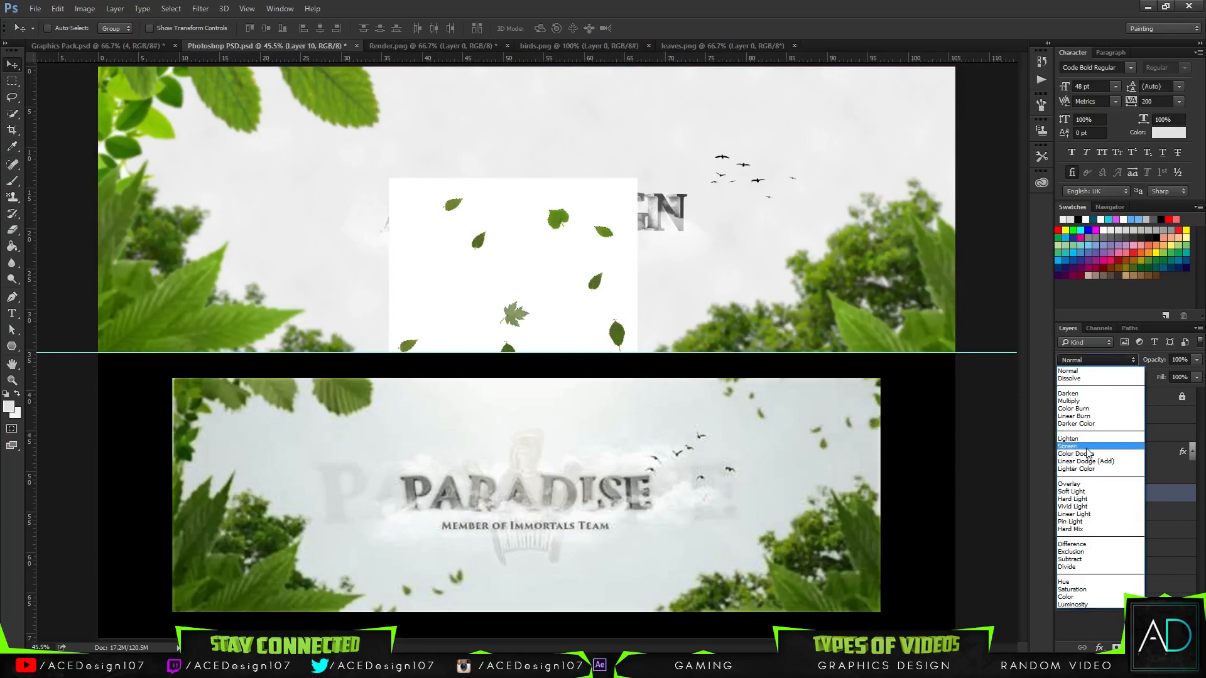
left_click(1089, 447)
left_click(1083, 361)
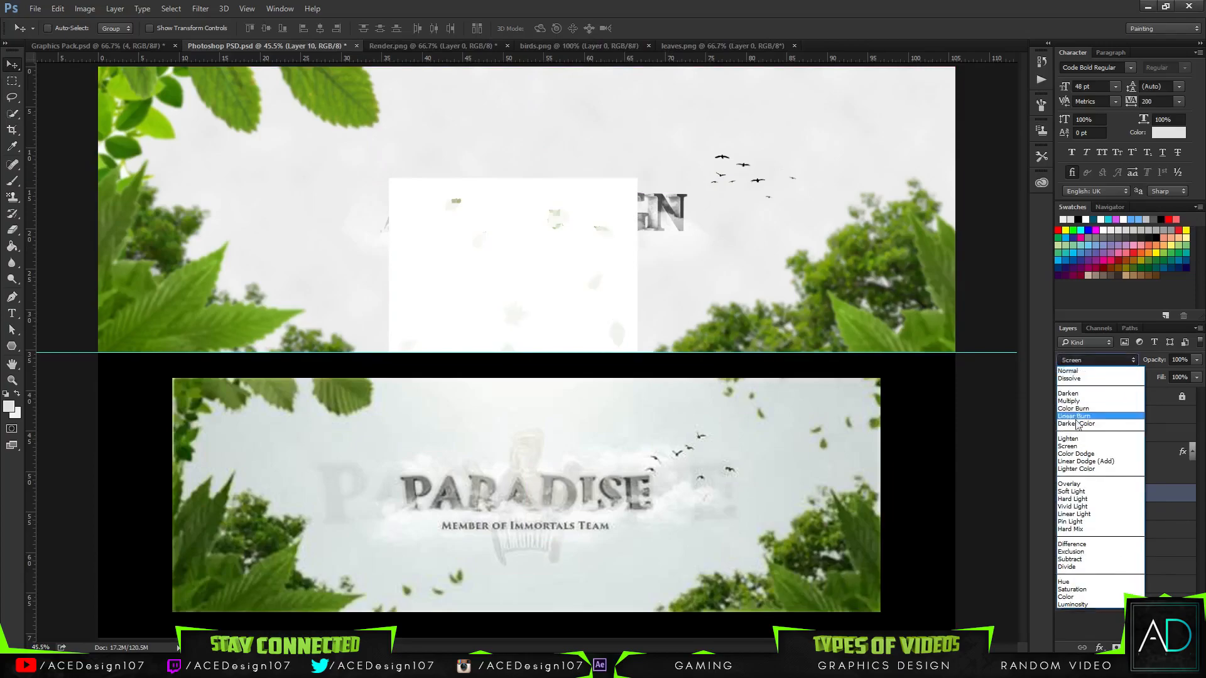
left_click(1070, 483)
left_click(1077, 358)
left_click(1075, 374)
Move the leaves picture fully onto the banner and remove its white background with the Magic Wand
mouse_move(581, 283)
left_mouse_down()
mouse_move(569, 306)
mouse_move(529, 306)
mouse_move(529, 184)
left_mouse_up()
key("w")
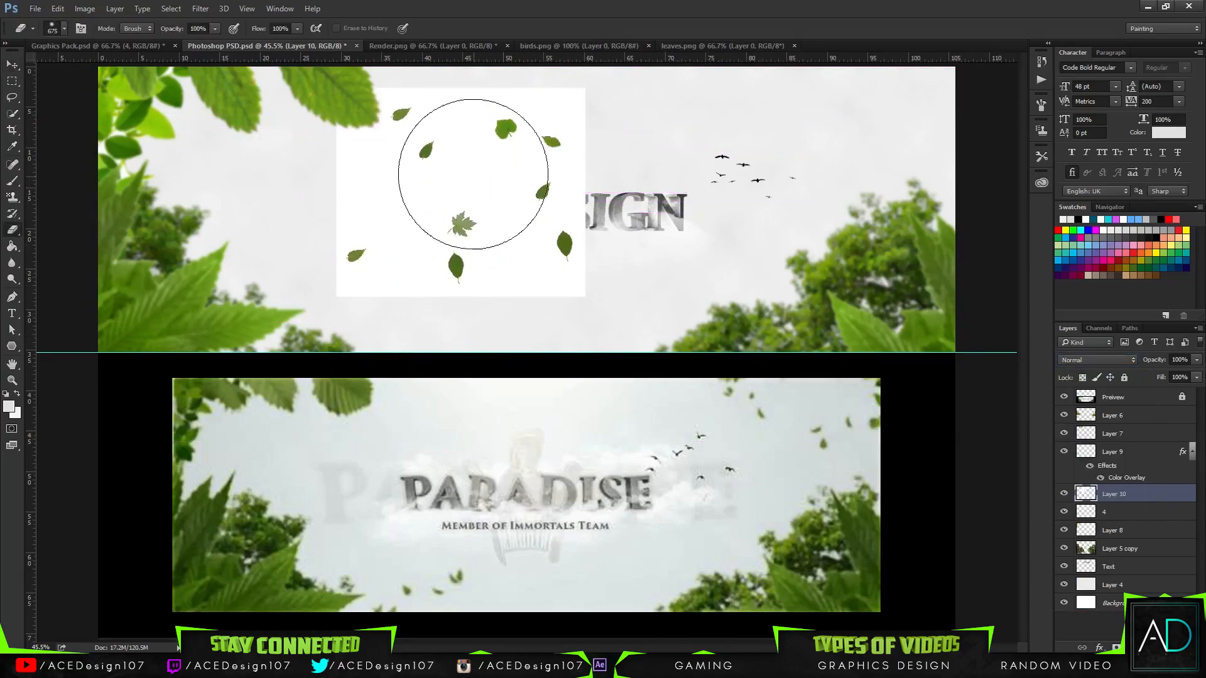
right_click(12, 114)
left_click(56, 129)
left_click(484, 183)
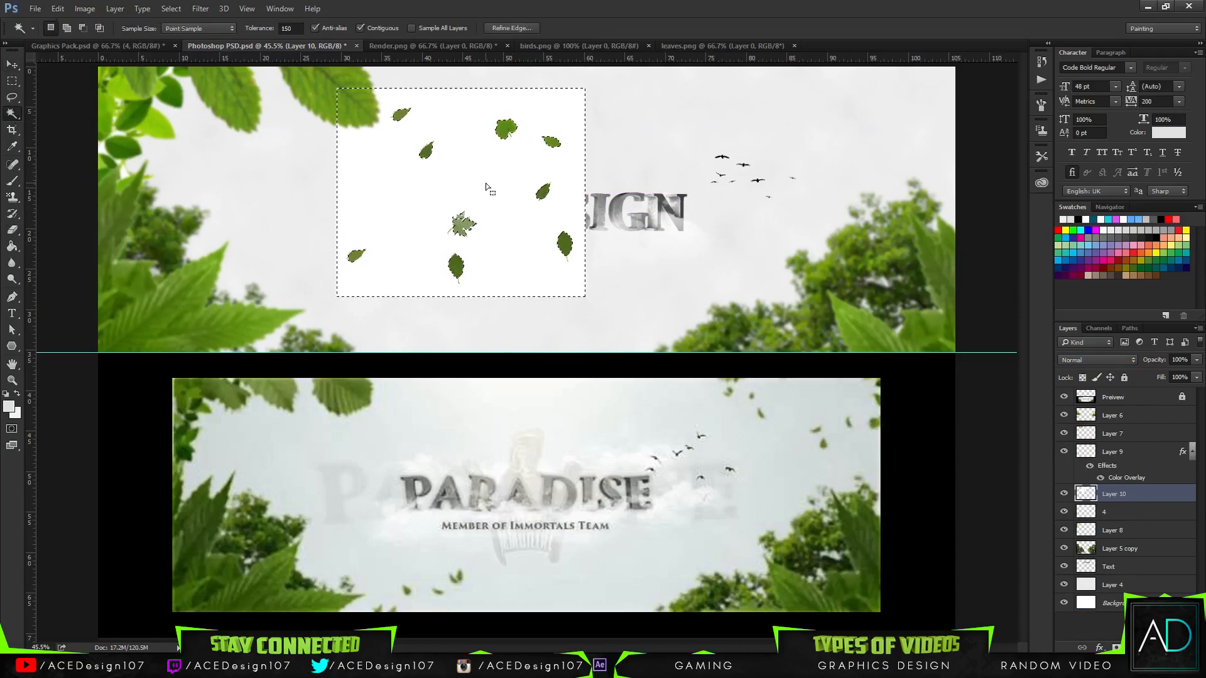
key("Delete")
key("ctrl+d")
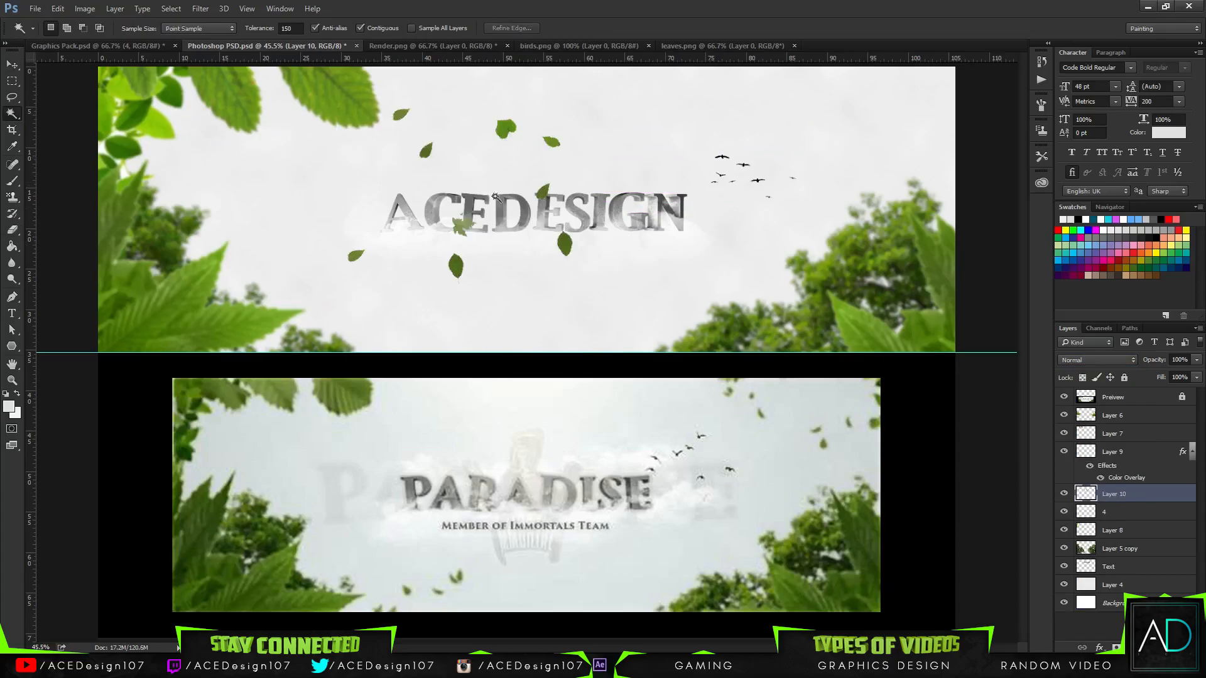
Scale the leaves to about 46% and place them below the ACEDESIGN text near the banner's lower edge
key("ctrl+t")
left_click_drag(573, 163, 508, 211)
left_click_drag(494, 258, 423, 326)
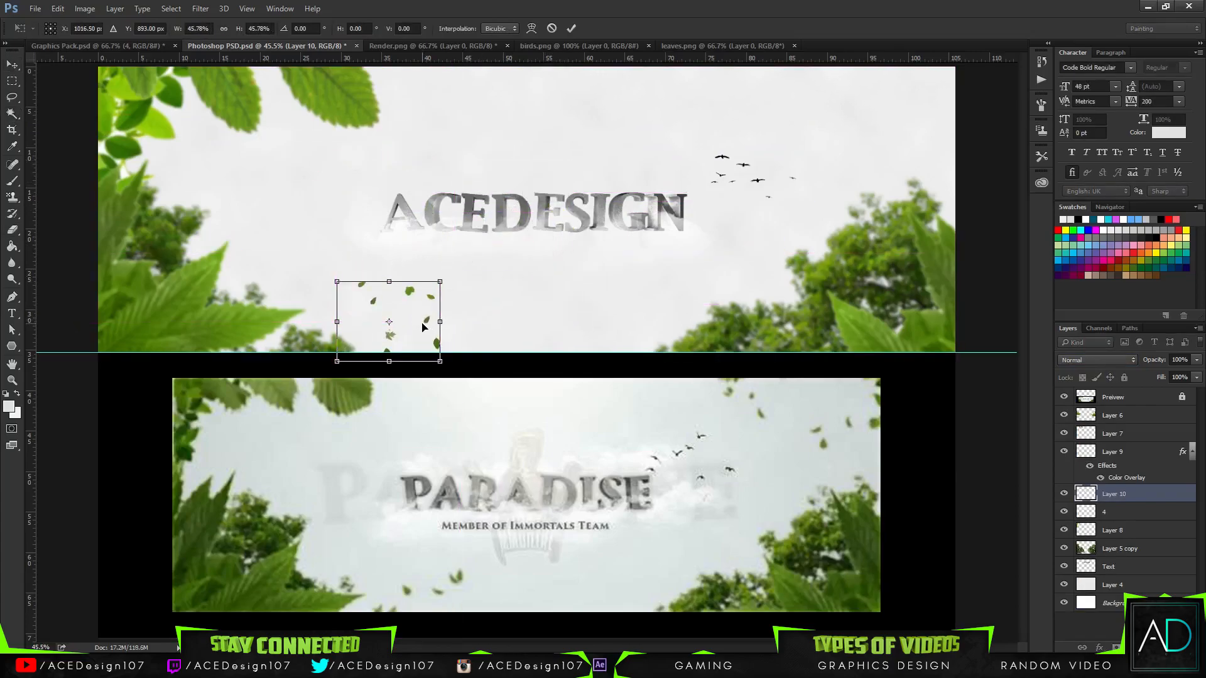
key("Return")
Duplicate the small leaves, shift the copy left towards the marijuana leaves, and fade its left part with the soft eraser
key("ctrl+j")
mouse_move(345, 339)
left_mouse_down()
mouse_move(270, 276)
mouse_move(252, 336)
left_mouse_up()
key("e")
left_click_drag(287, 400, 267, 195)
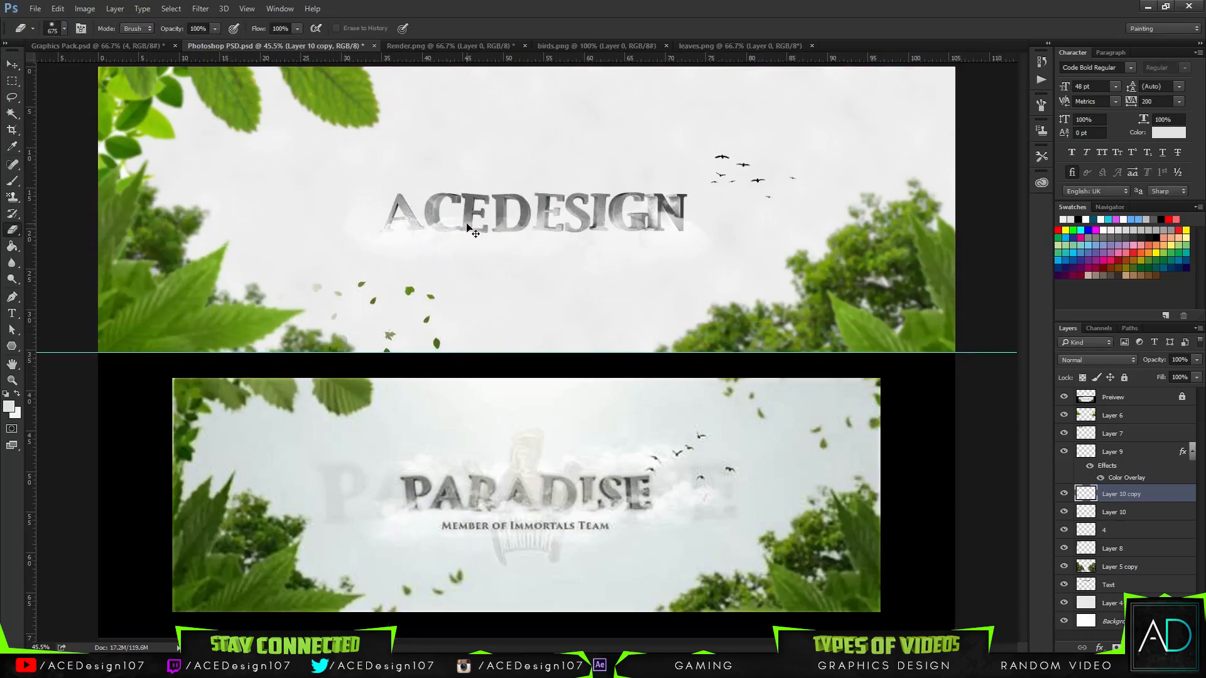
Strengthen the faded leaves by stacking several duplicates of their layer, and merge all the copies into Layer 10
key("ctrl+j")
key("ctrl+j")
key("ctrl+j")
key("ctrl+j")
key("ctrl+j")
key("ctrl+j")
key("ctrl+j")
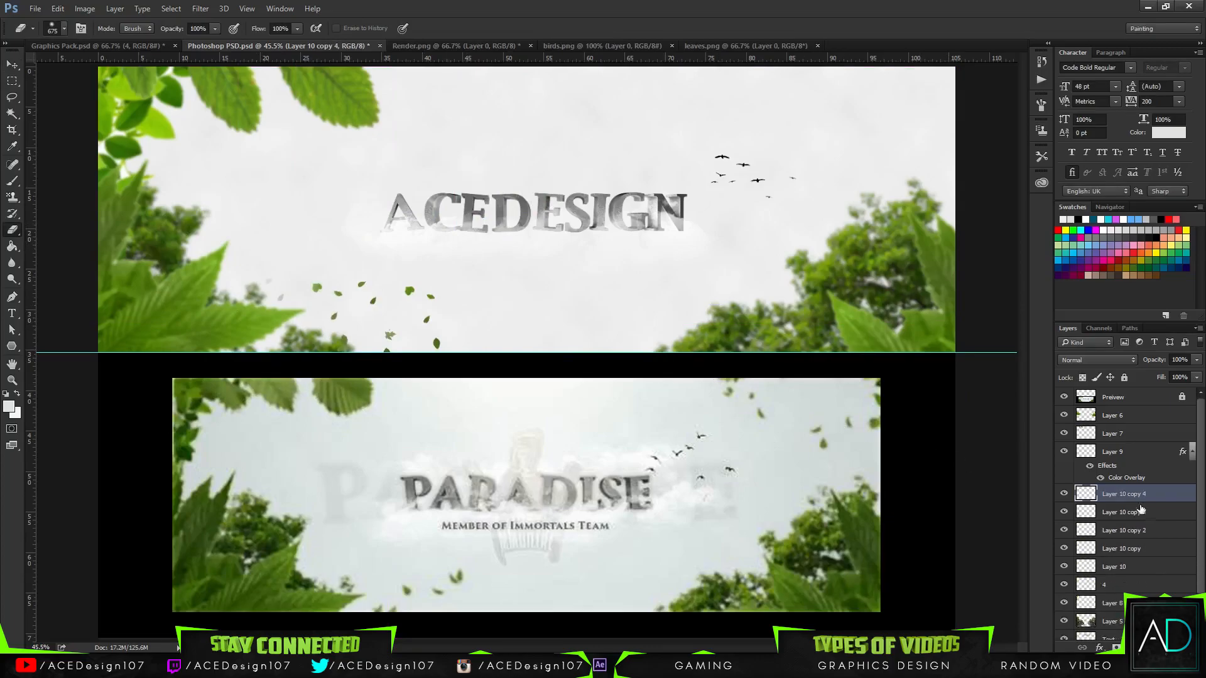
key("ctrl+e")
key("ctrl+e")
key("ctrl+e")
key("ctrl+e")
key("ctrl+e")
key("ctrl+e")
key("ctrl+e")
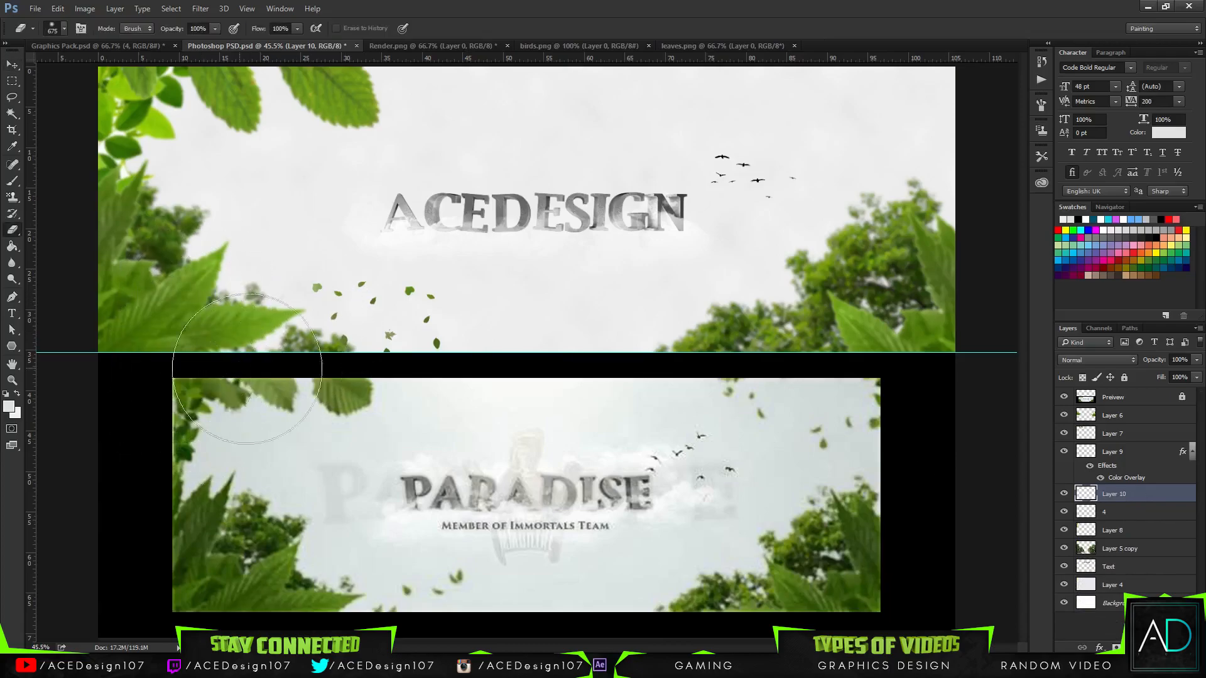
Duplicate the merged leaves layer twice and spread the copies across the banner's upper-right corner above the birds
key("ctrl+j")
key("v")
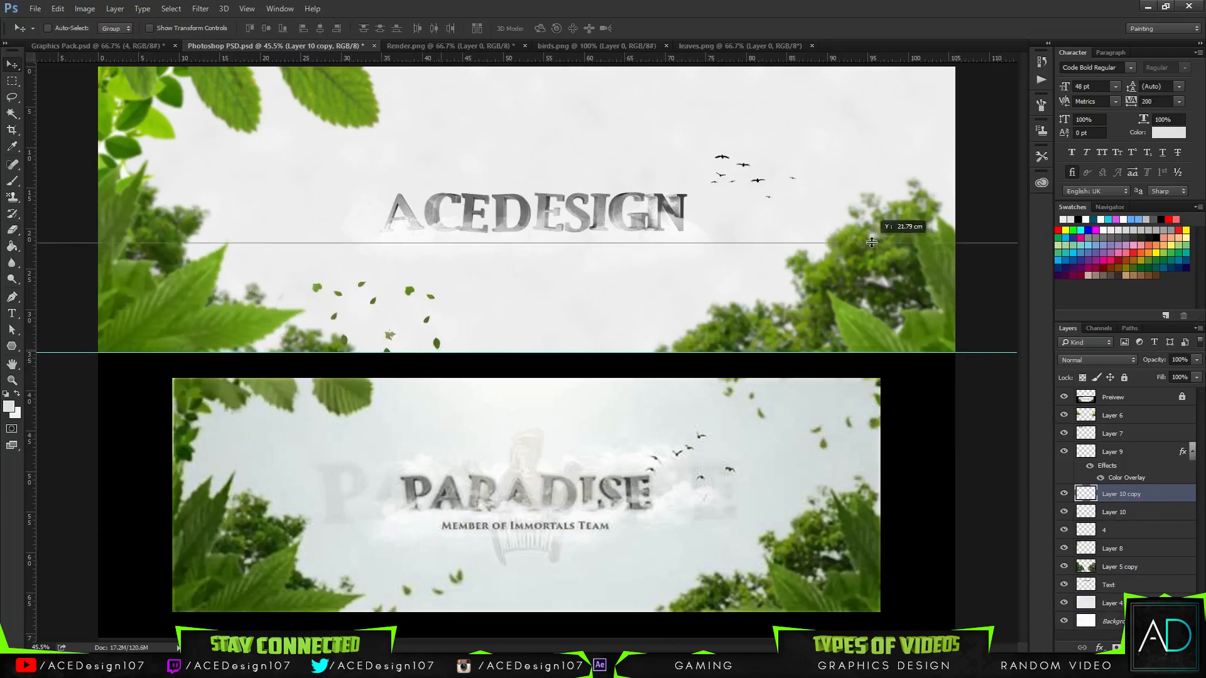
mouse_move(415, 347)
left_mouse_down()
mouse_move(912, 87)
mouse_move(917, 124)
mouse_move(942, 124)
mouse_move(779, 117)
mouse_move(741, 160)
left_mouse_up()
key("ctrl+t")
right_click(901, 101)
left_click(881, 4)
key("Return")
key("ctrl+j")
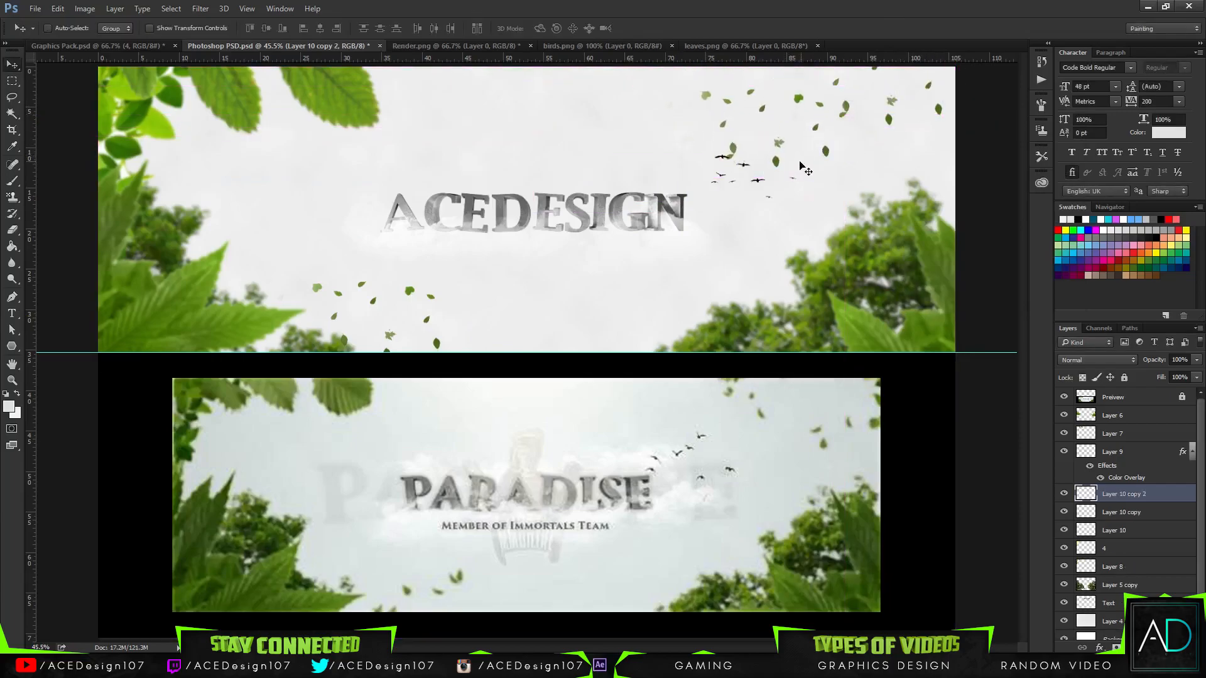
Erase the leaves overlapping the birds with a hard round eraser, and merge the leaf copies into Layer 10
key("e")
left_click(64, 29)
left_click_drag(73, 96, 283, 124)
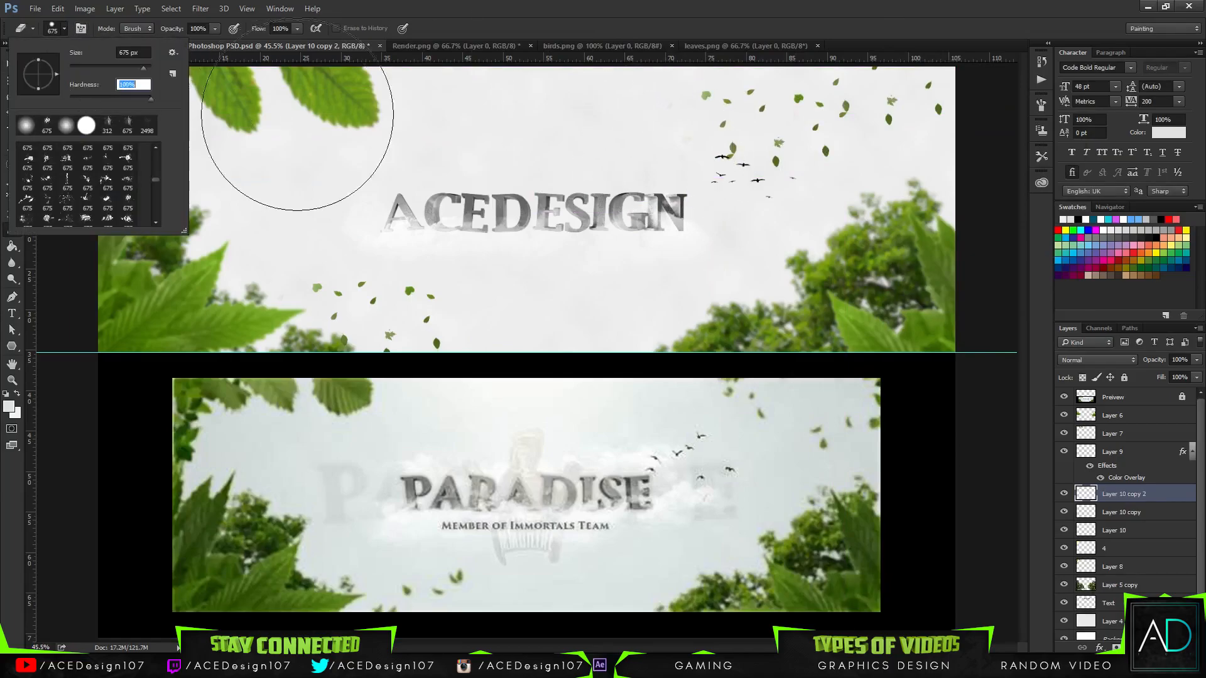
left_click(643, 156)
left_click(798, 221)
key("v")
mouse_move(778, 136)
left_mouse_down()
mouse_move(824, 162)
mouse_move(807, 165)
mouse_move(777, 132)
left_mouse_up()
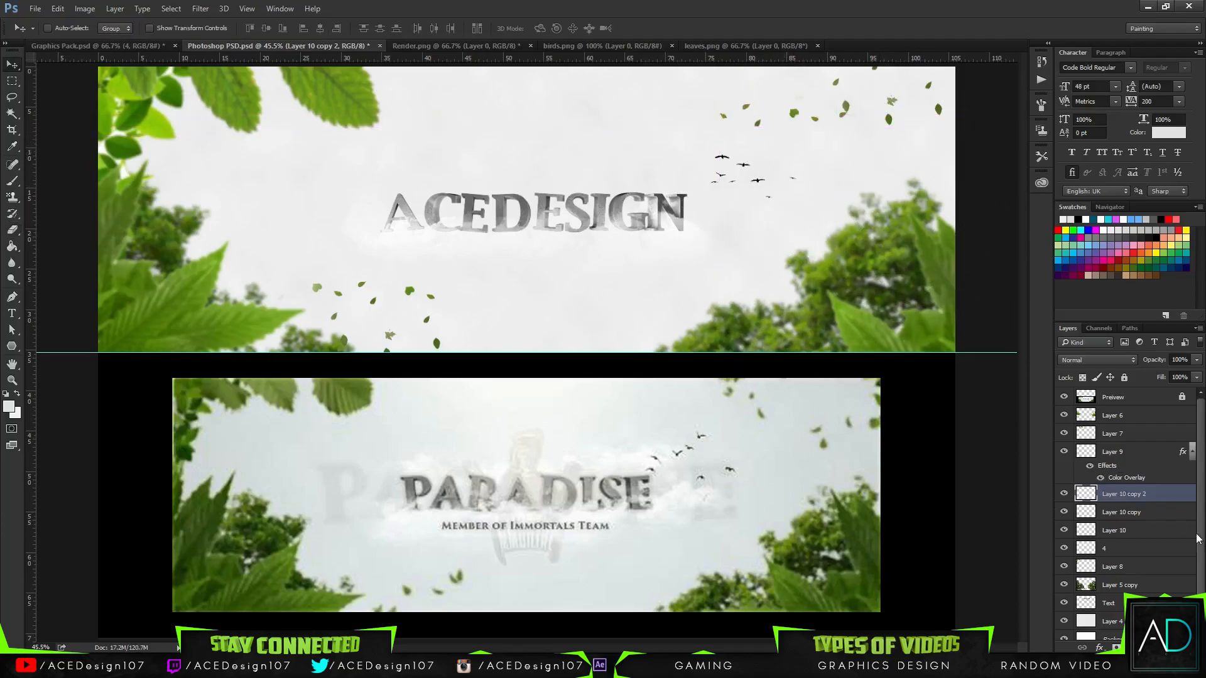
key("ctrl+e")
key("ctrl+e")
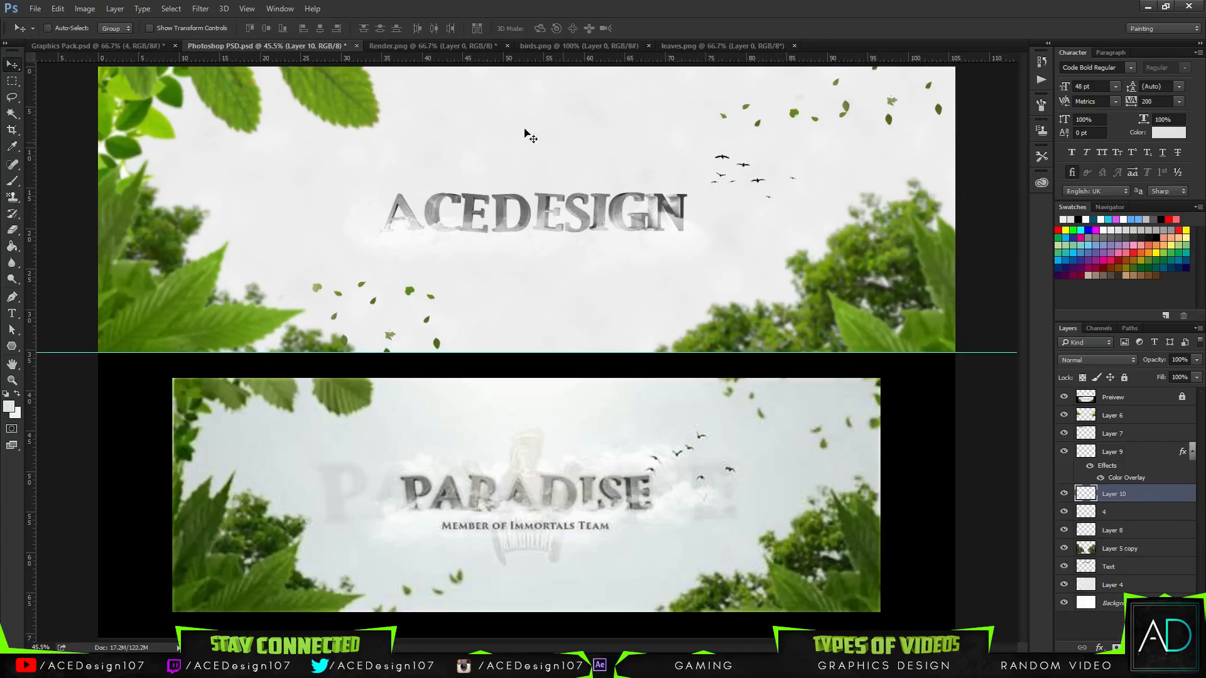
Apply a Gaussian Blur of 3.0 pixels to the merged leaves and lower their layer opacity to 66%
left_click(200, 8)
mouse_move(215, 149)
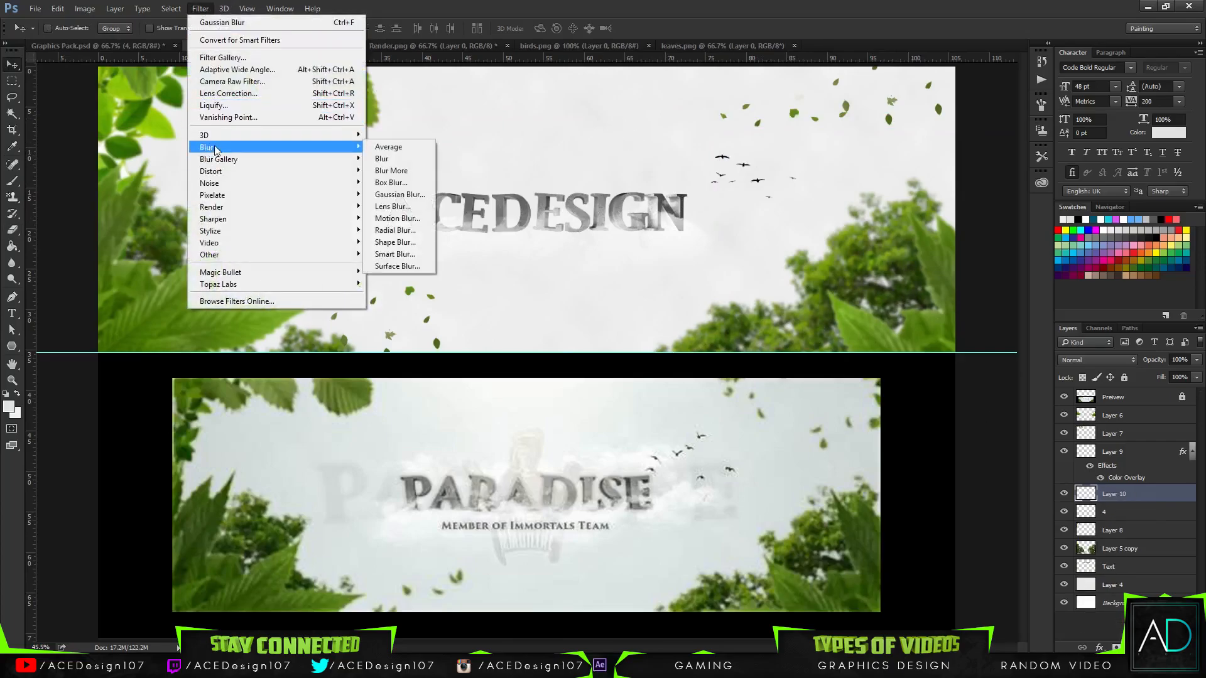
left_click(397, 195)
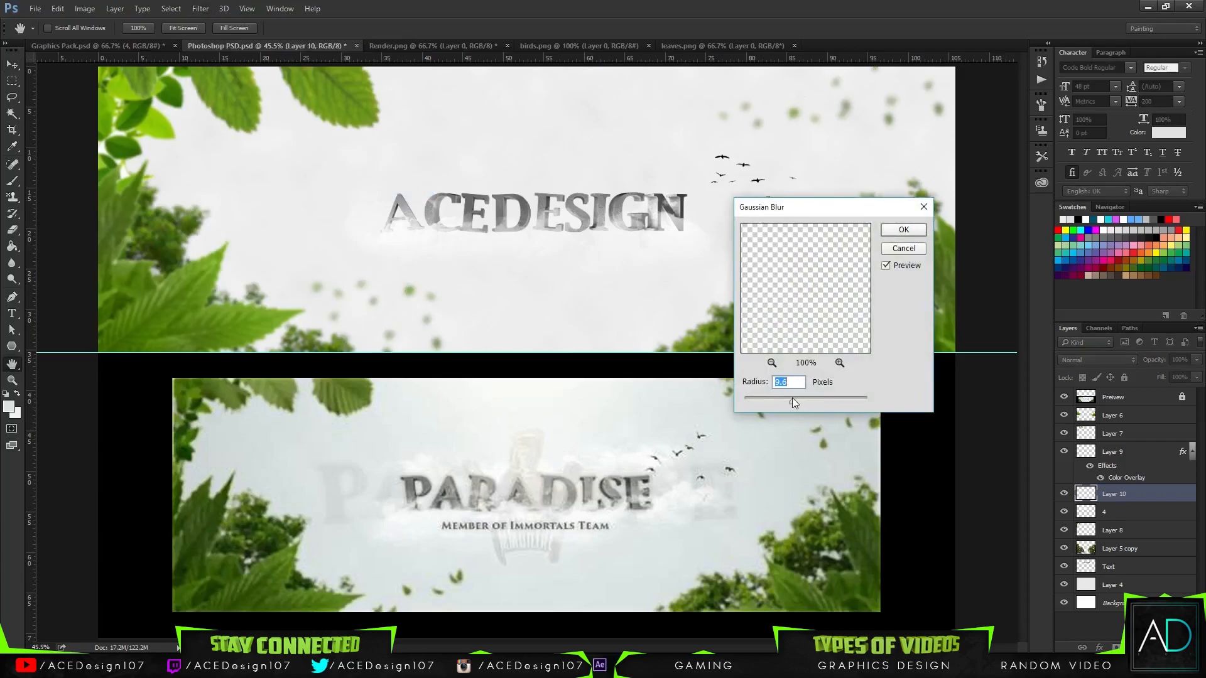
left_click_drag(774, 401, 768, 400)
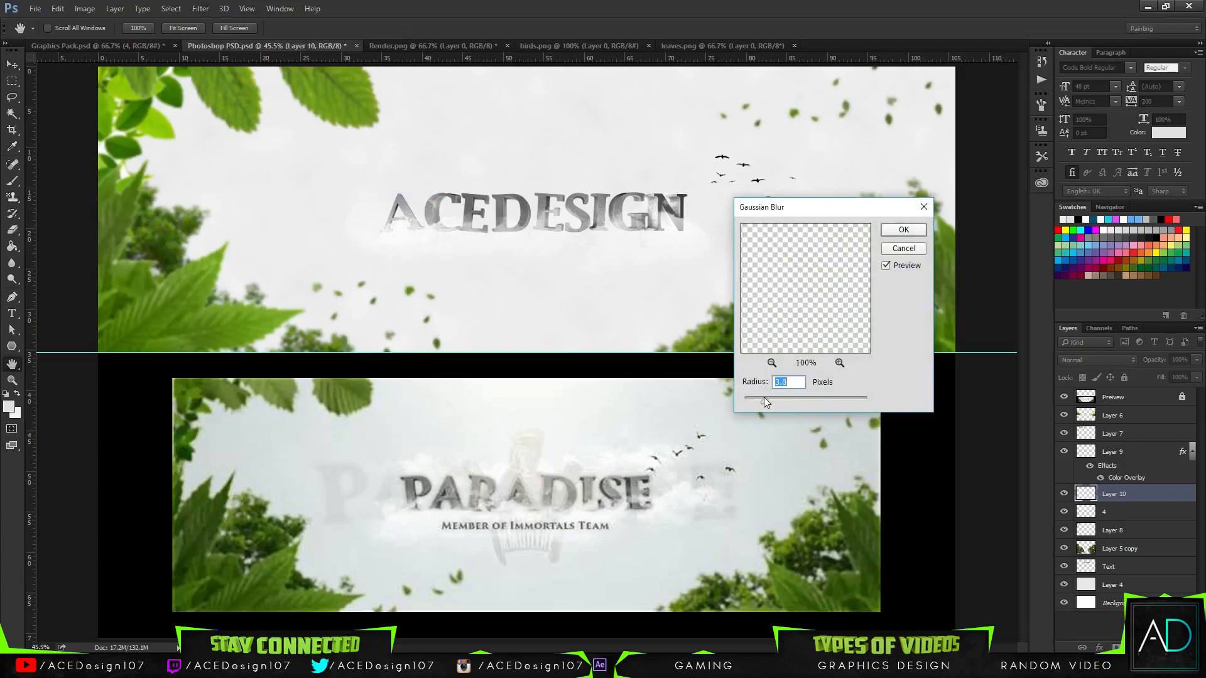
left_click(899, 233)
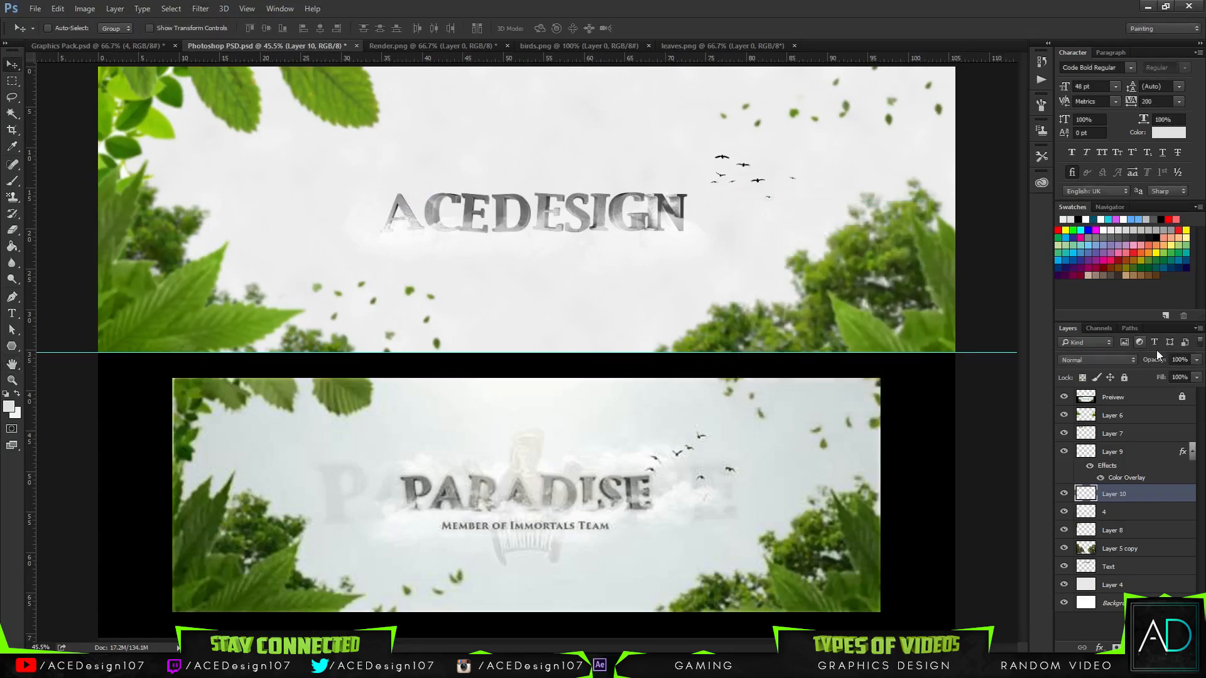
left_click_drag(1197, 360, 1175, 371)
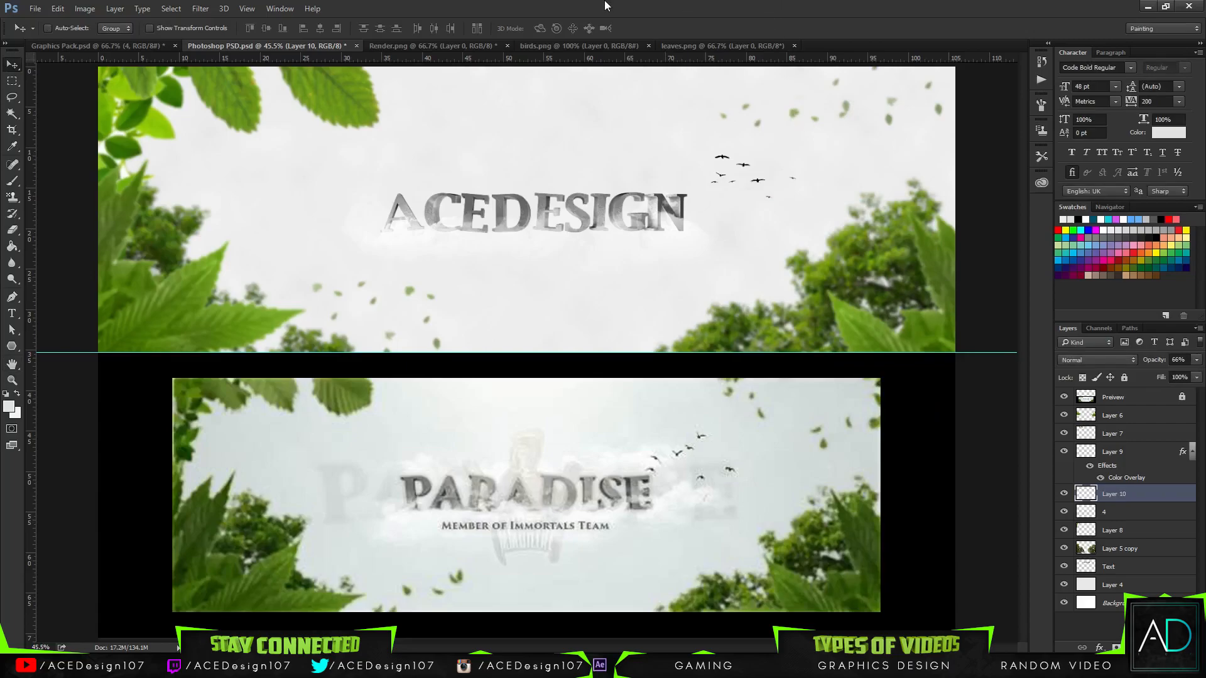
Switch to Graphics Pack.psd and preview clouds 4 and 5 in the Clouds group one at a time
left_click(137, 46)
left_click(1064, 471)
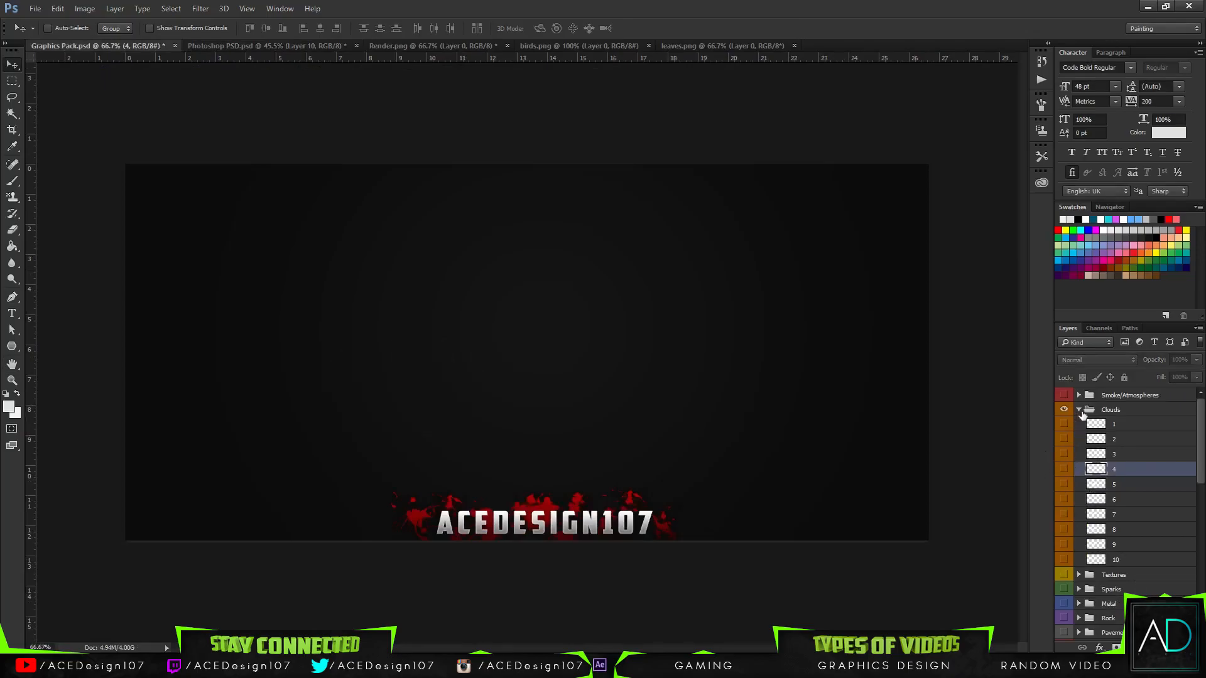
left_click(1080, 410)
left_click(1079, 409)
left_click(1064, 470)
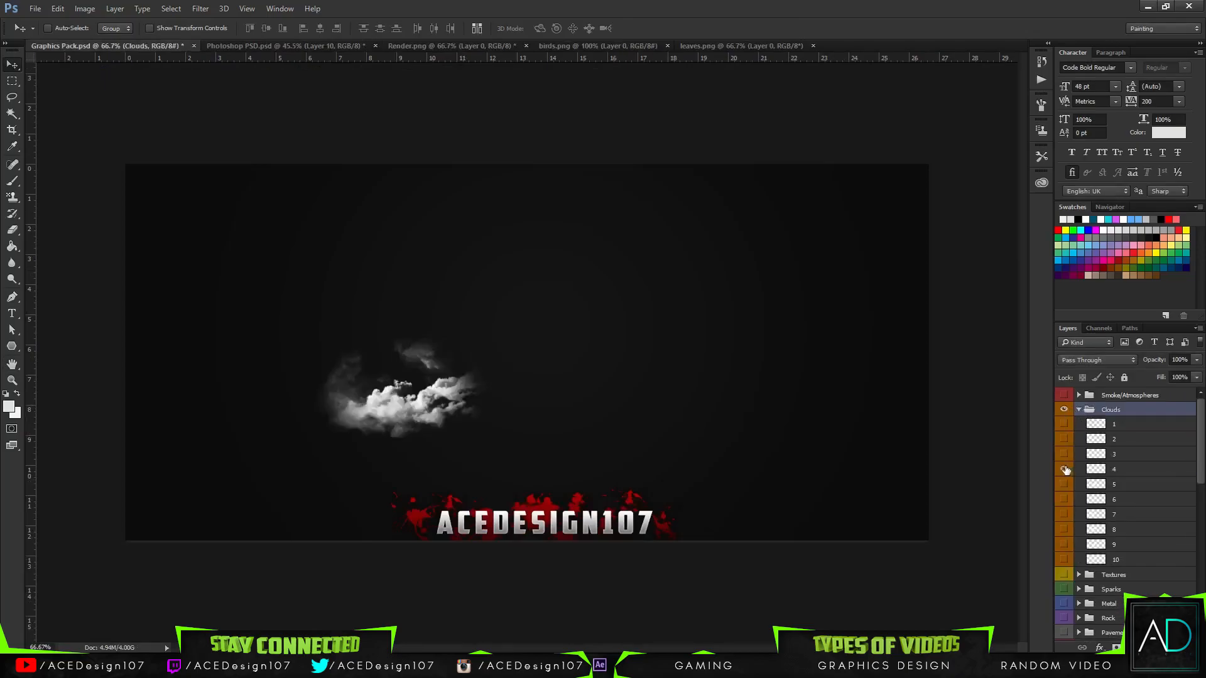
left_click(1064, 469)
left_click(1064, 484)
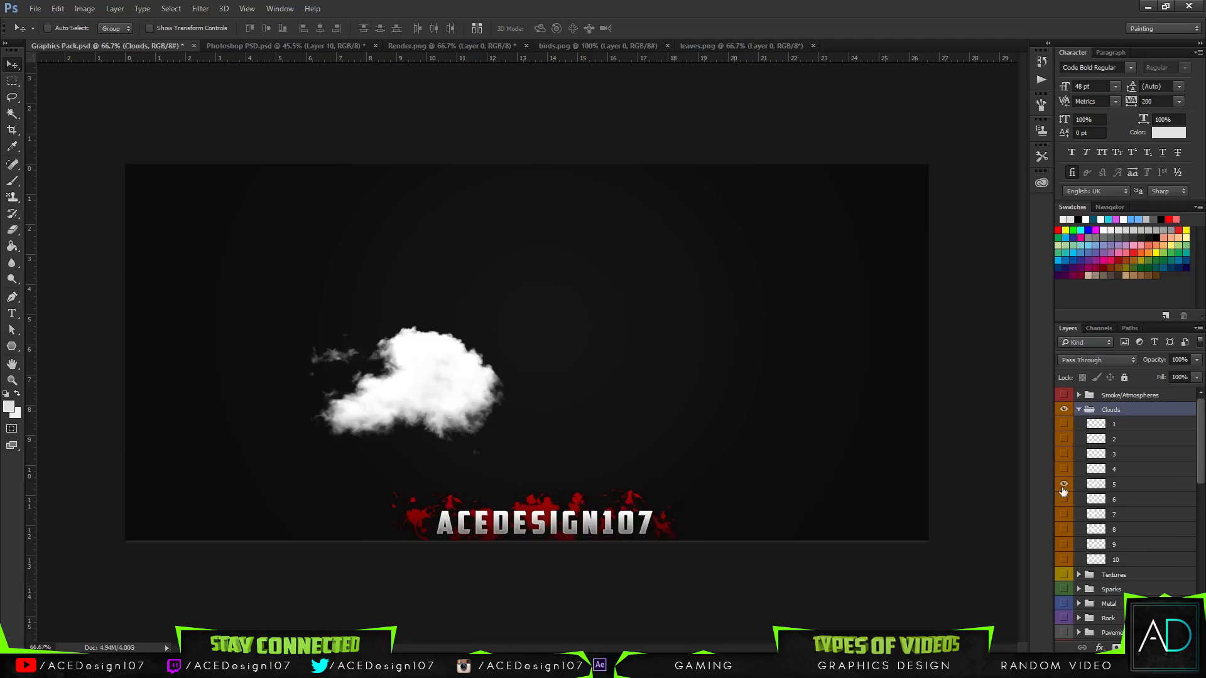
left_click(1064, 485)
Show cloud 2 from the Clouds group and copy it into the banner document near the ACEDESIGN text
left_click(1065, 439)
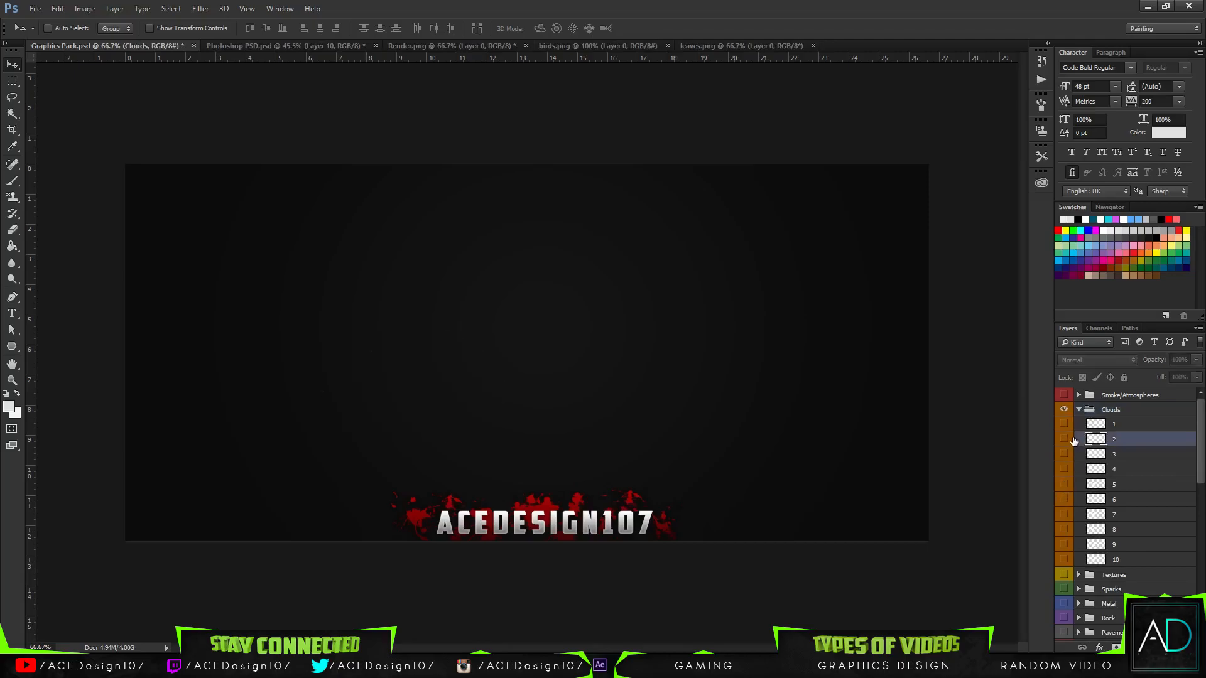
left_click(1137, 425)
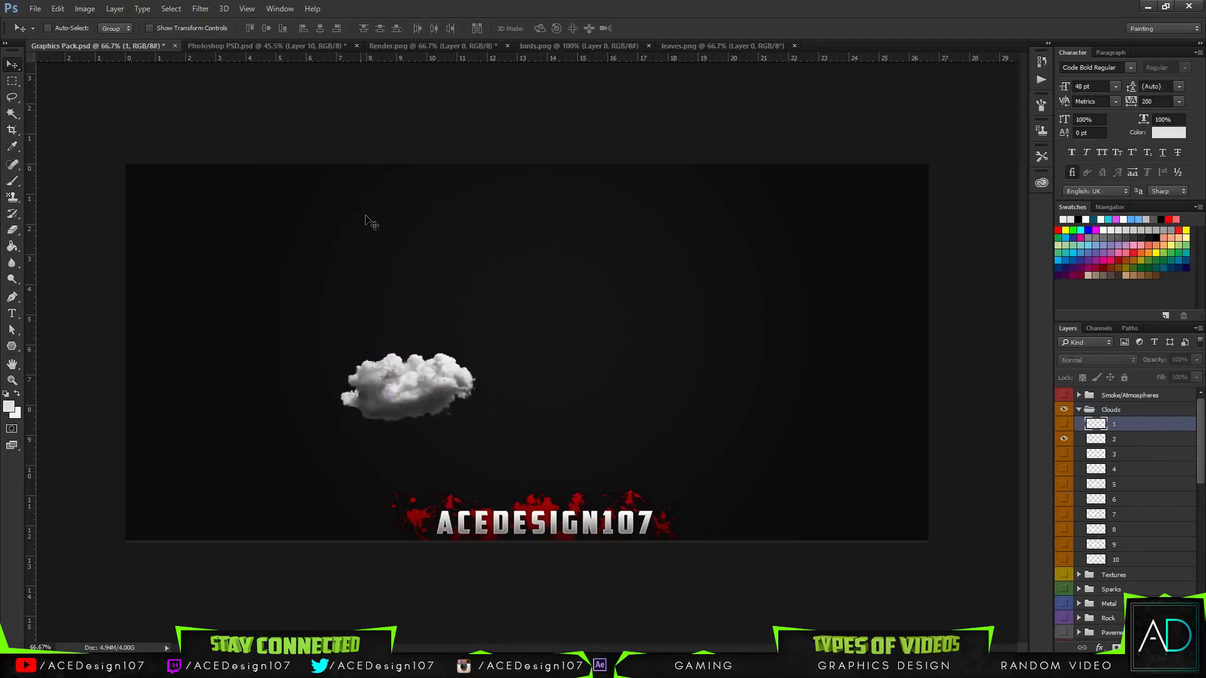
left_click(1151, 439)
left_click_drag(366, 390, 579, 278)
Position cloud 2 over the lower middle letters of ACEDESIGN, keeping its opacity at 100%
left_click_drag(1195, 360, 1158, 377)
left_click_drag(733, 300, 712, 310)
left_click(1196, 359)
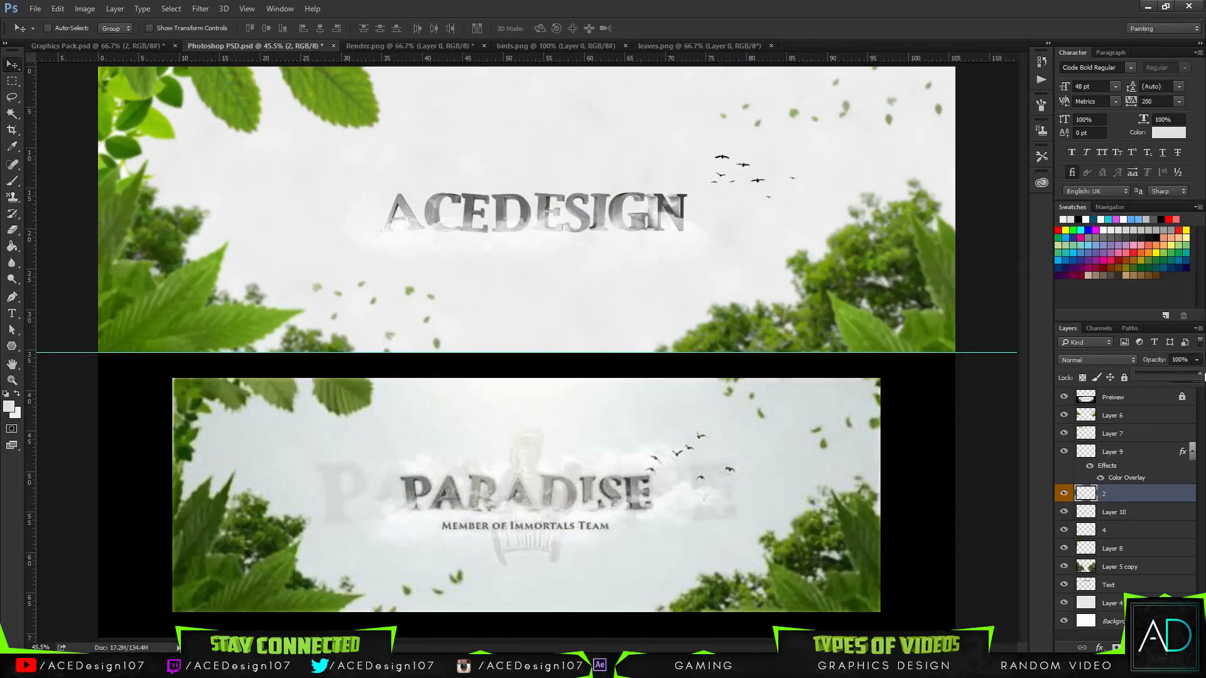
left_click_drag(571, 277, 583, 278)
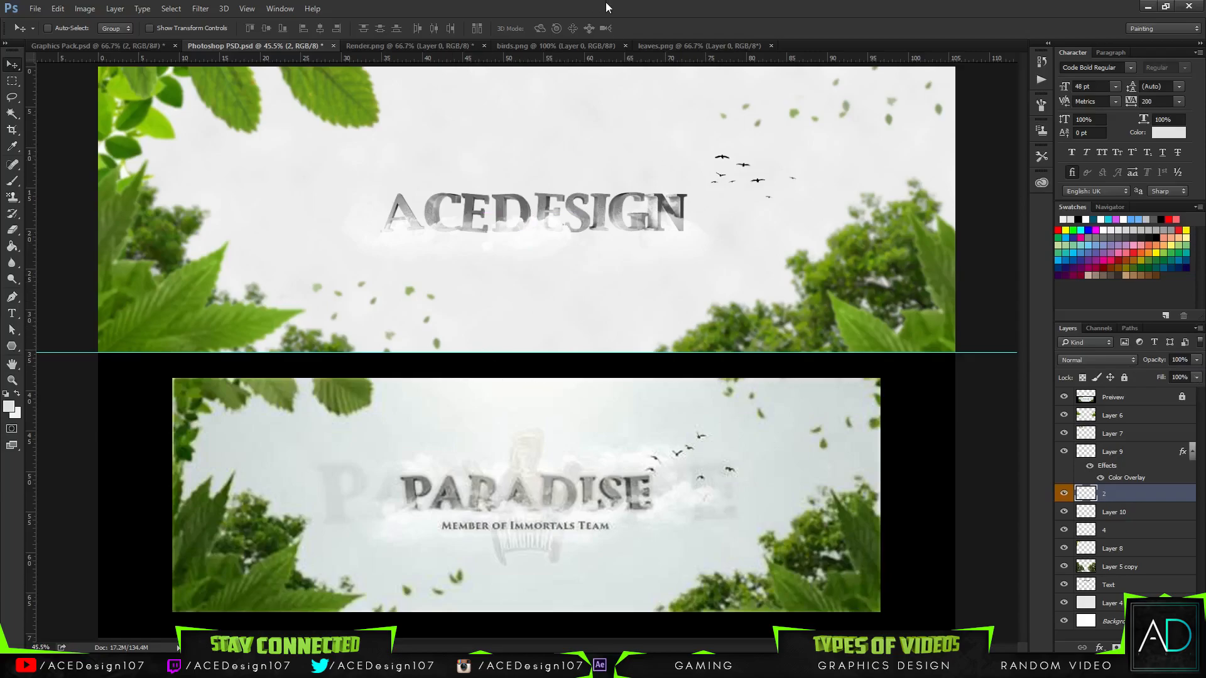
Compare the banner with and without cloud 2, and set its layer's colour label to No Color
key("ctrl+minus")
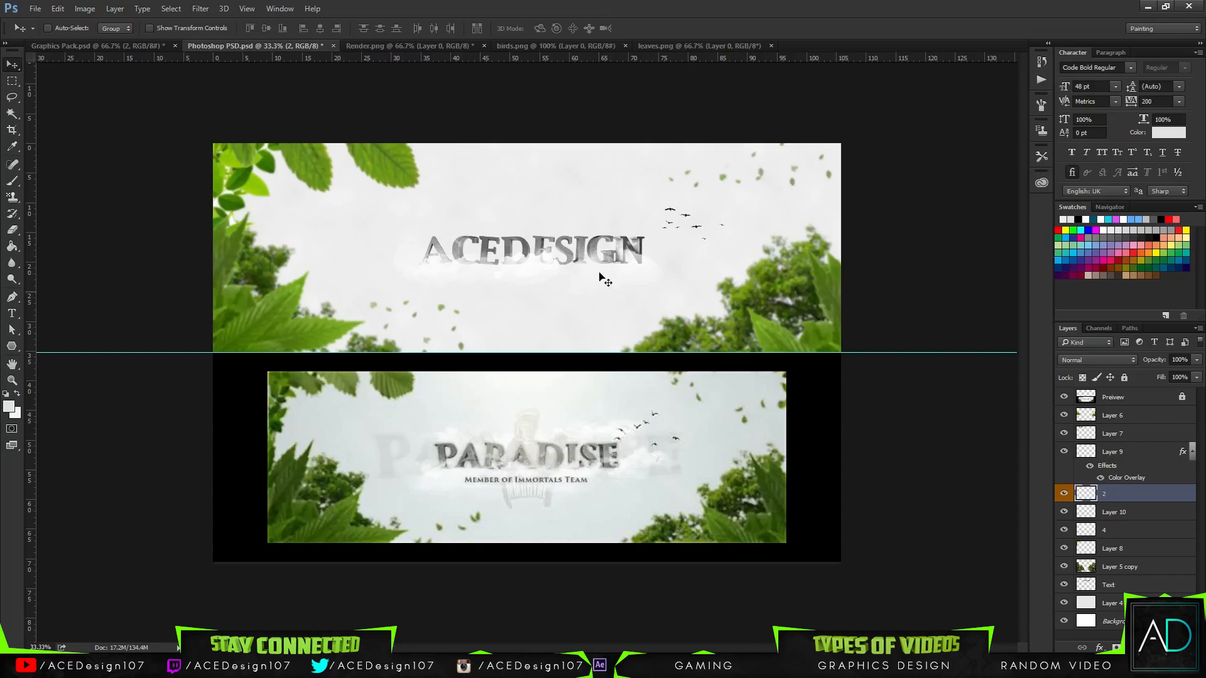
left_click(1065, 495)
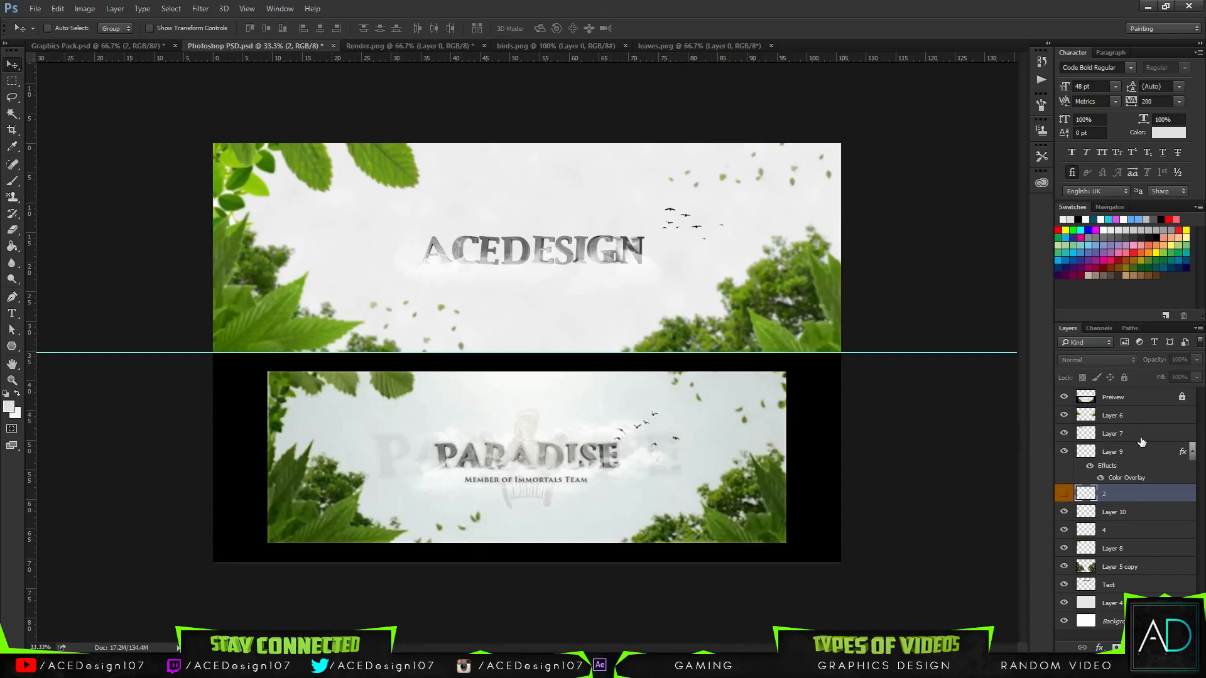
left_click(1064, 496)
right_click(1128, 505)
left_click(1134, 496)
right_click(1134, 497)
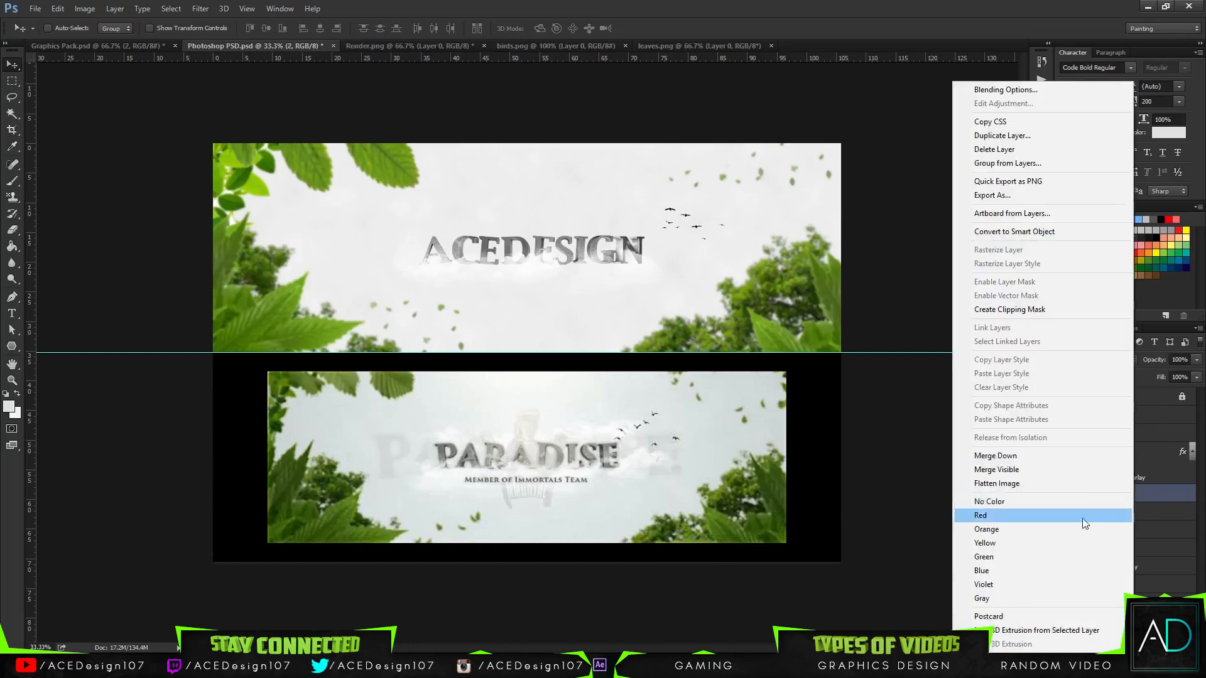
left_click(989, 502)
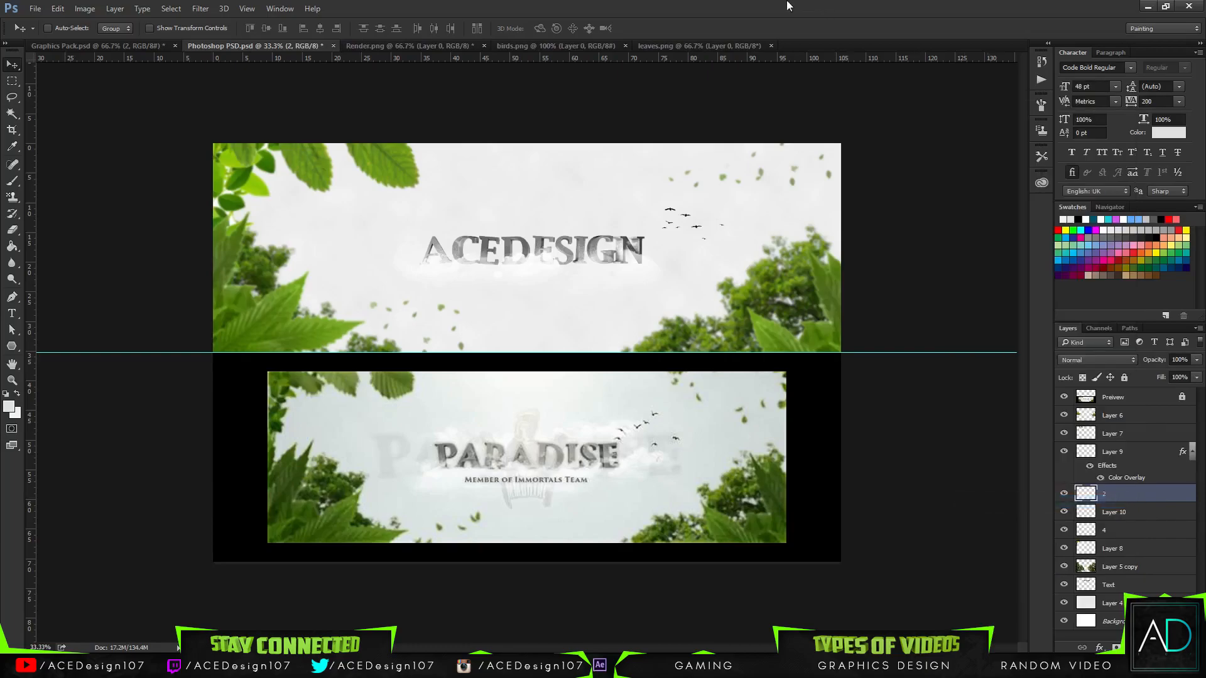
key("ctrl+plus")
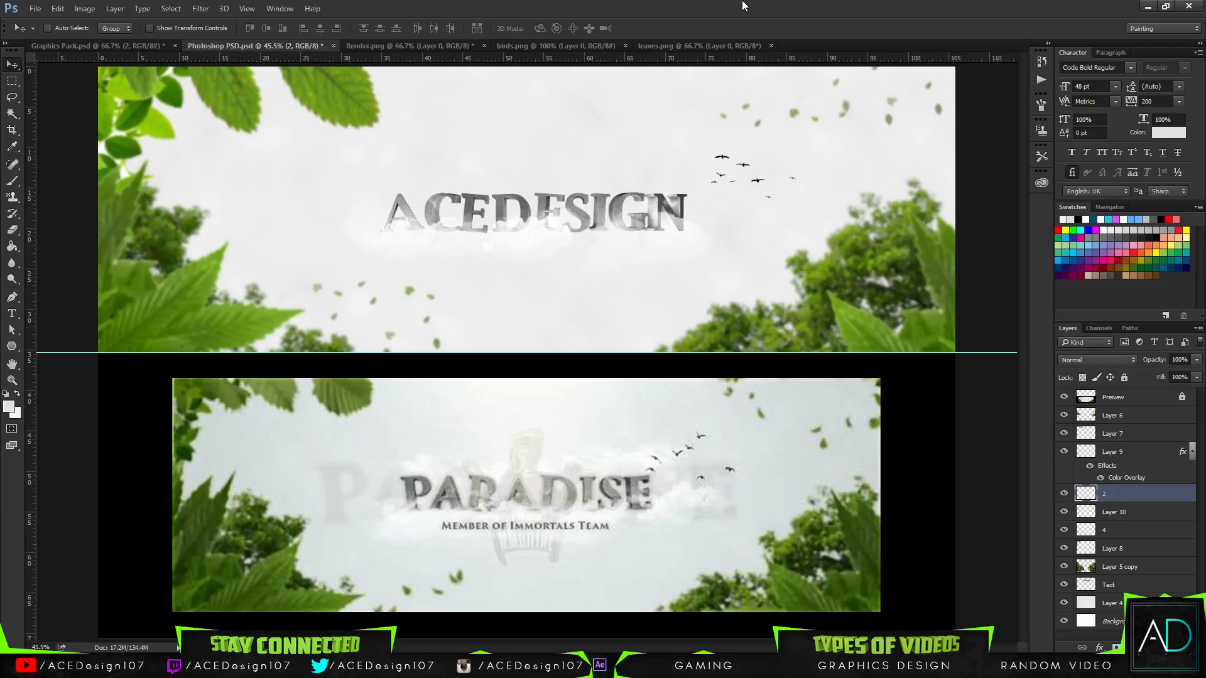
key("alt+Tab")
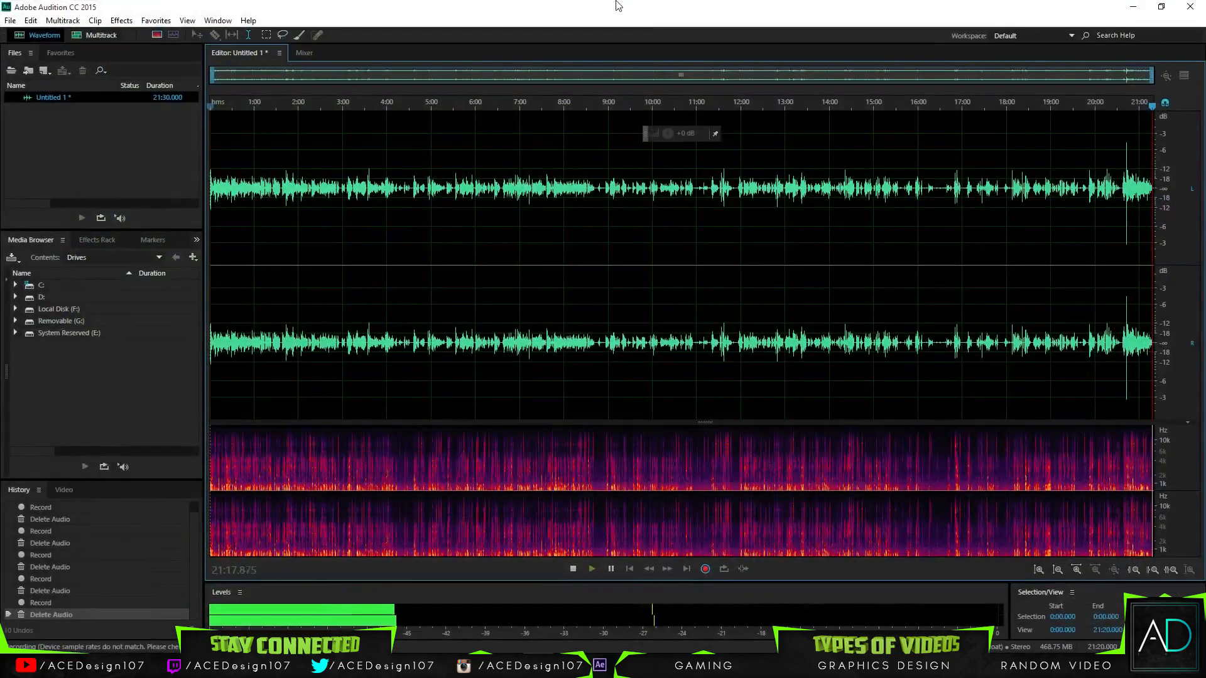